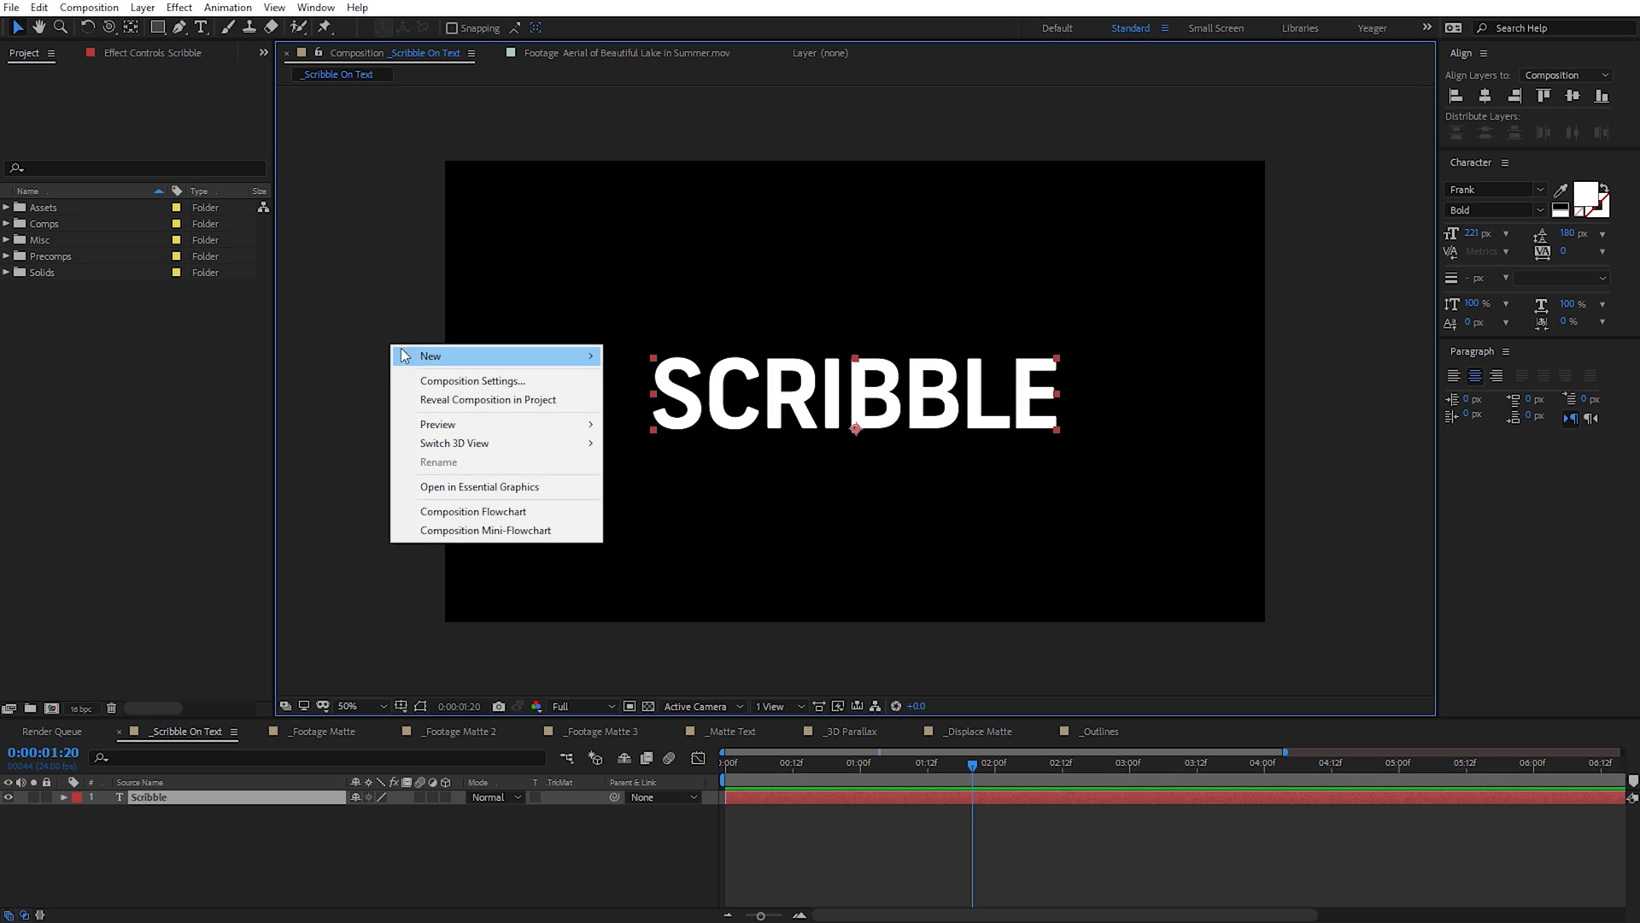
Step: Create a black solid named BG at composition size and place it below the Scribble text layer
{"action": "left_click", "coordinate": [653, 402]}
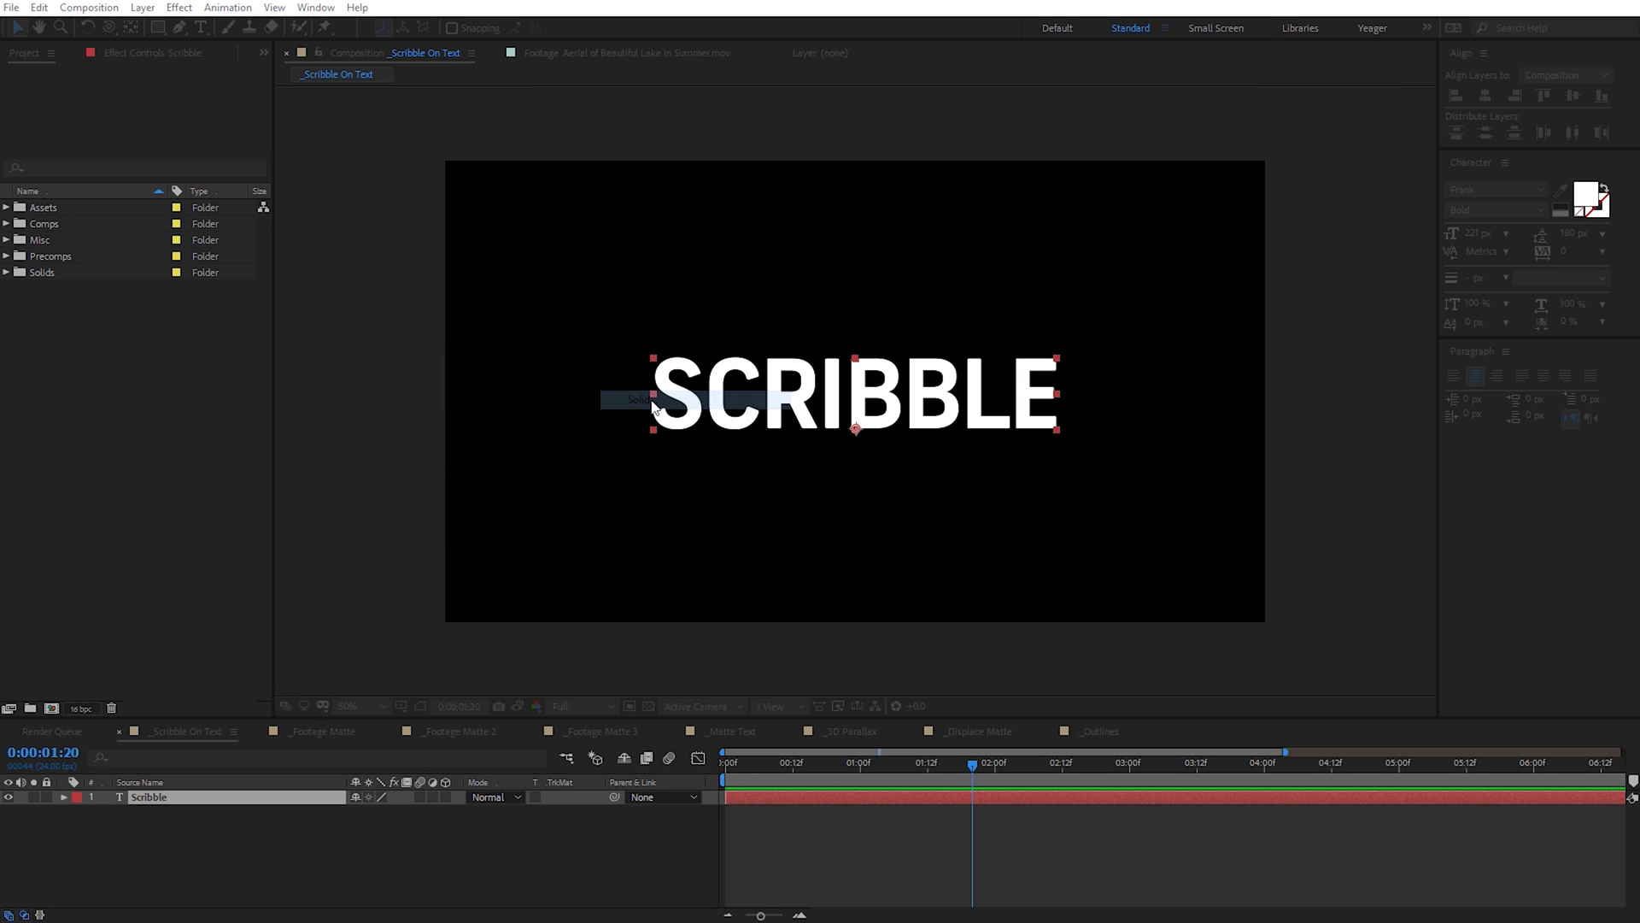
{"action": "type", "text": "BG"}
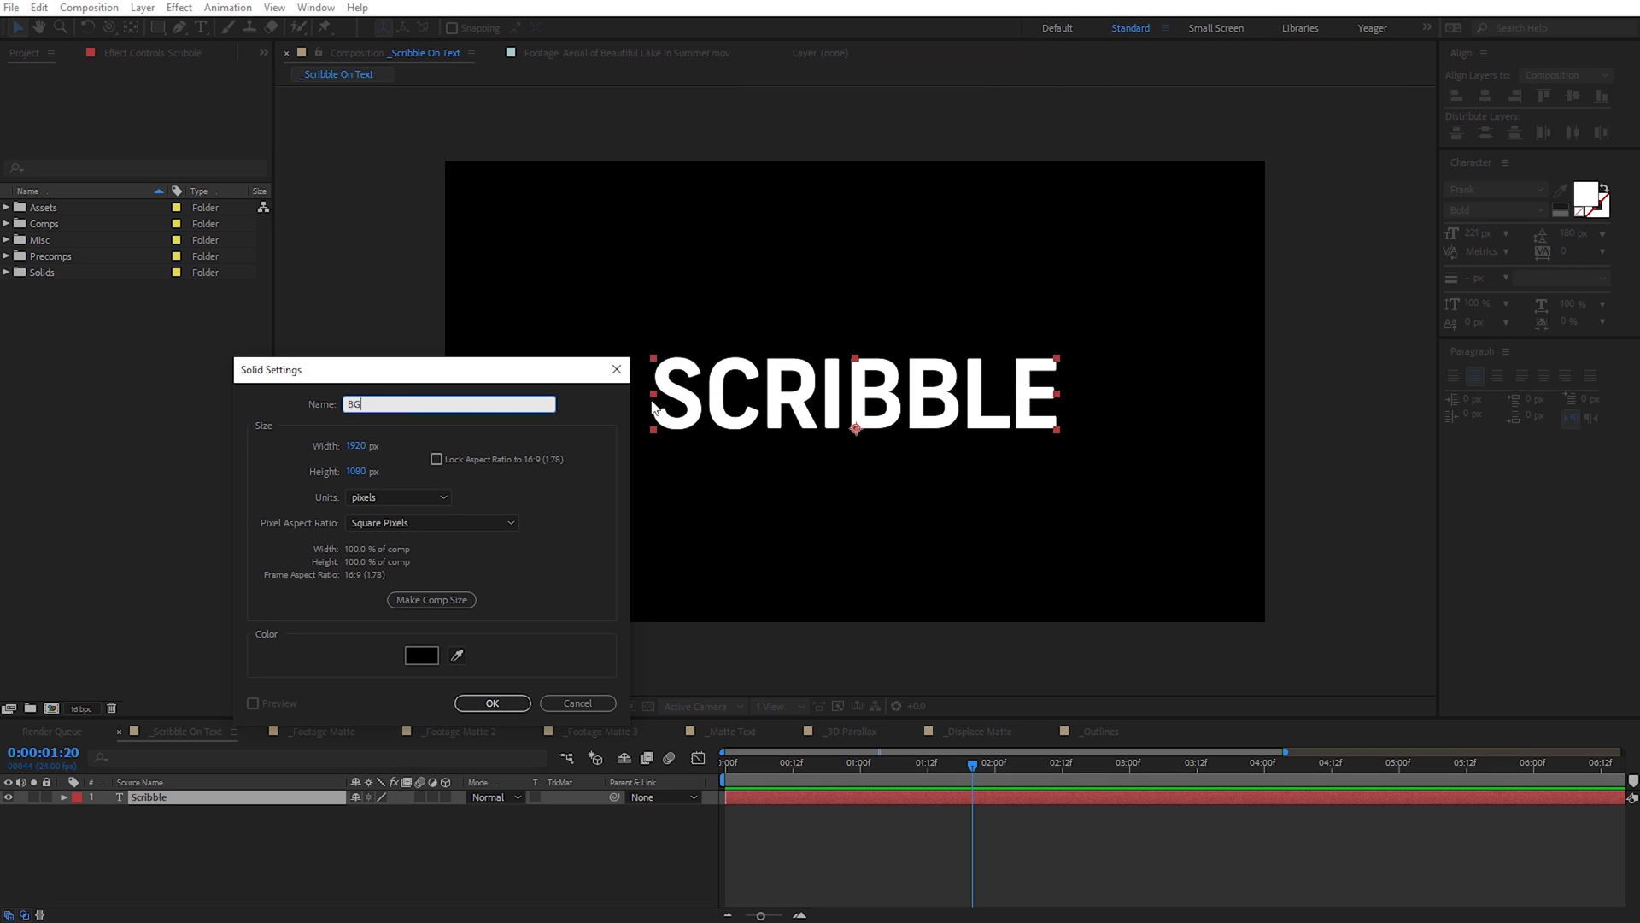
{"action": "left_click", "coordinate": [440, 599]}
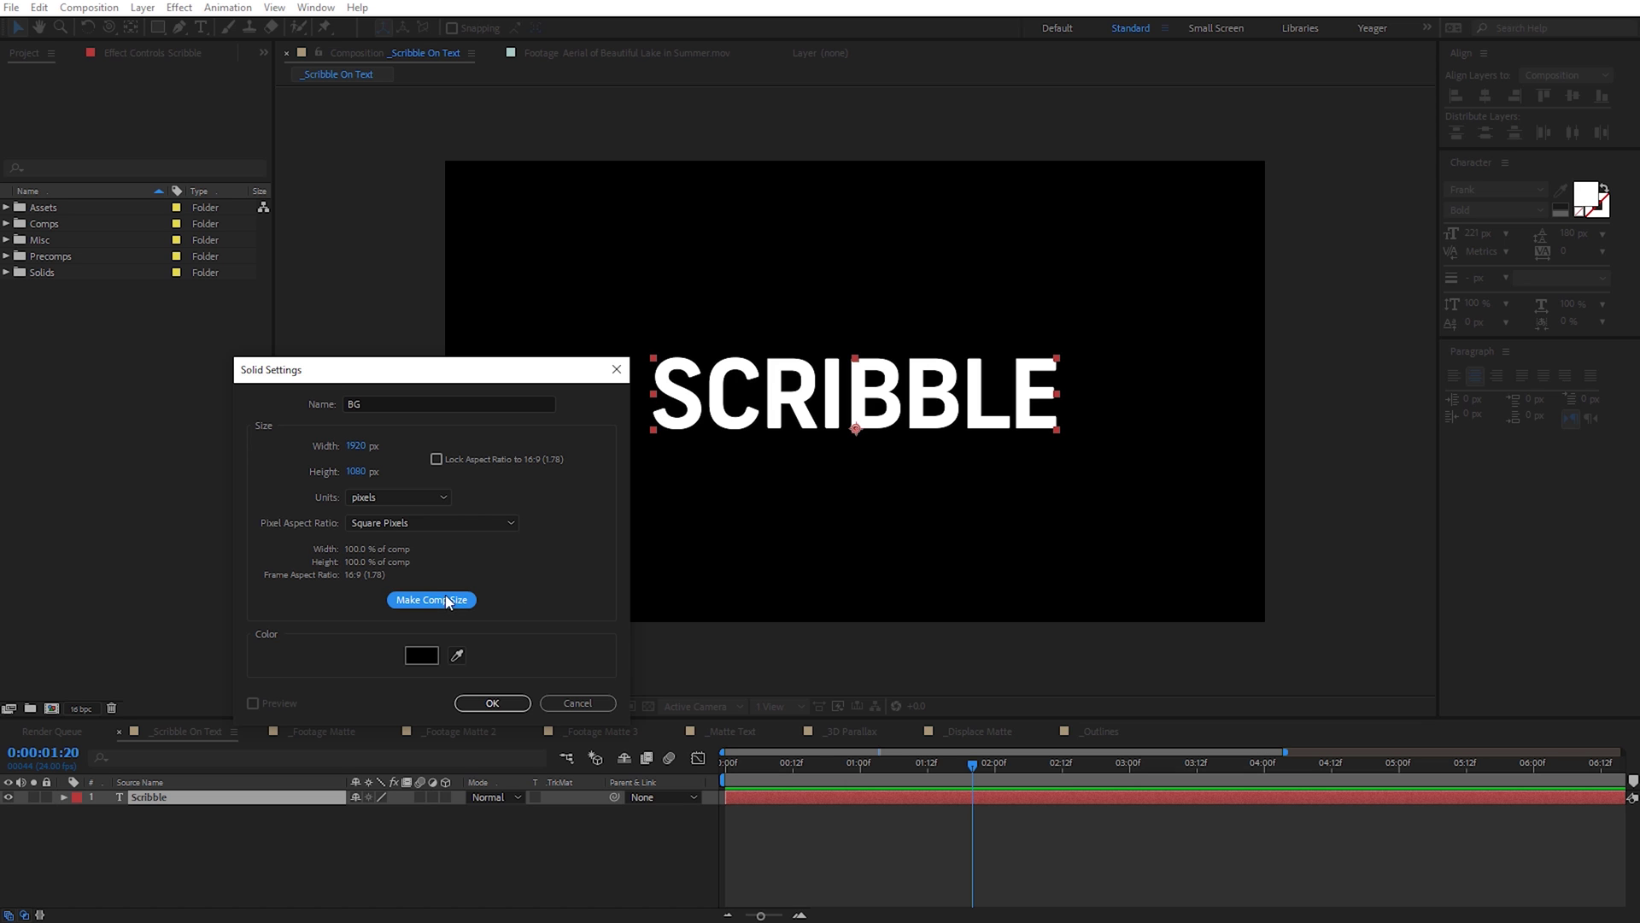
{"action": "left_click", "coordinate": [492, 703]}
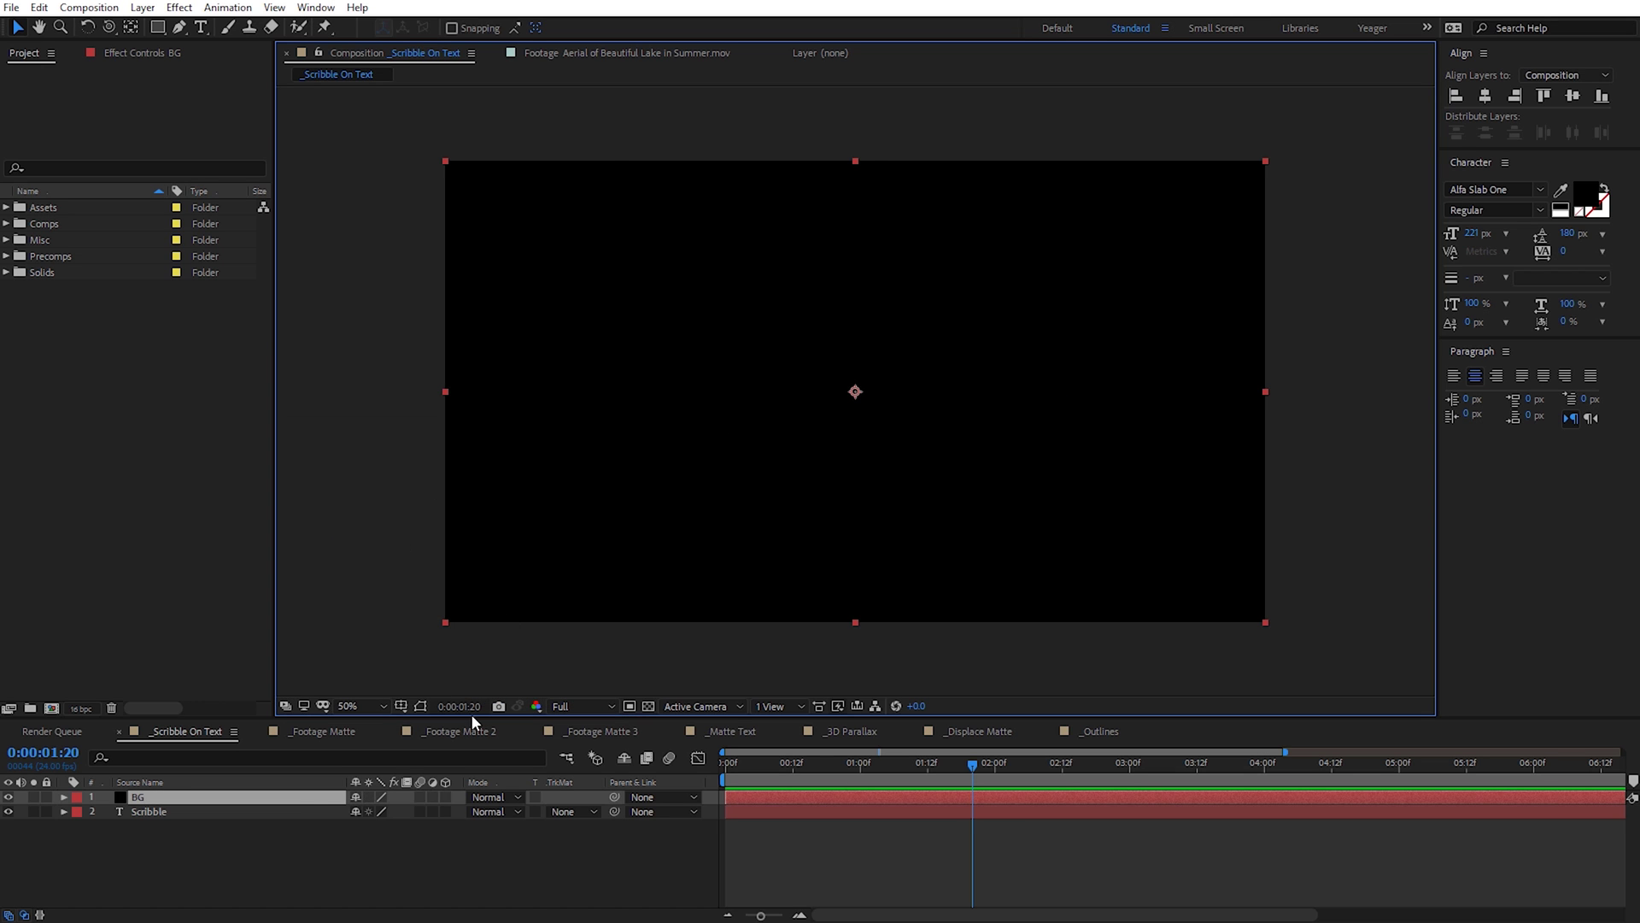
{"action": "left_click_drag", "start_coordinate": [296, 806], "coordinate": [295, 820]}
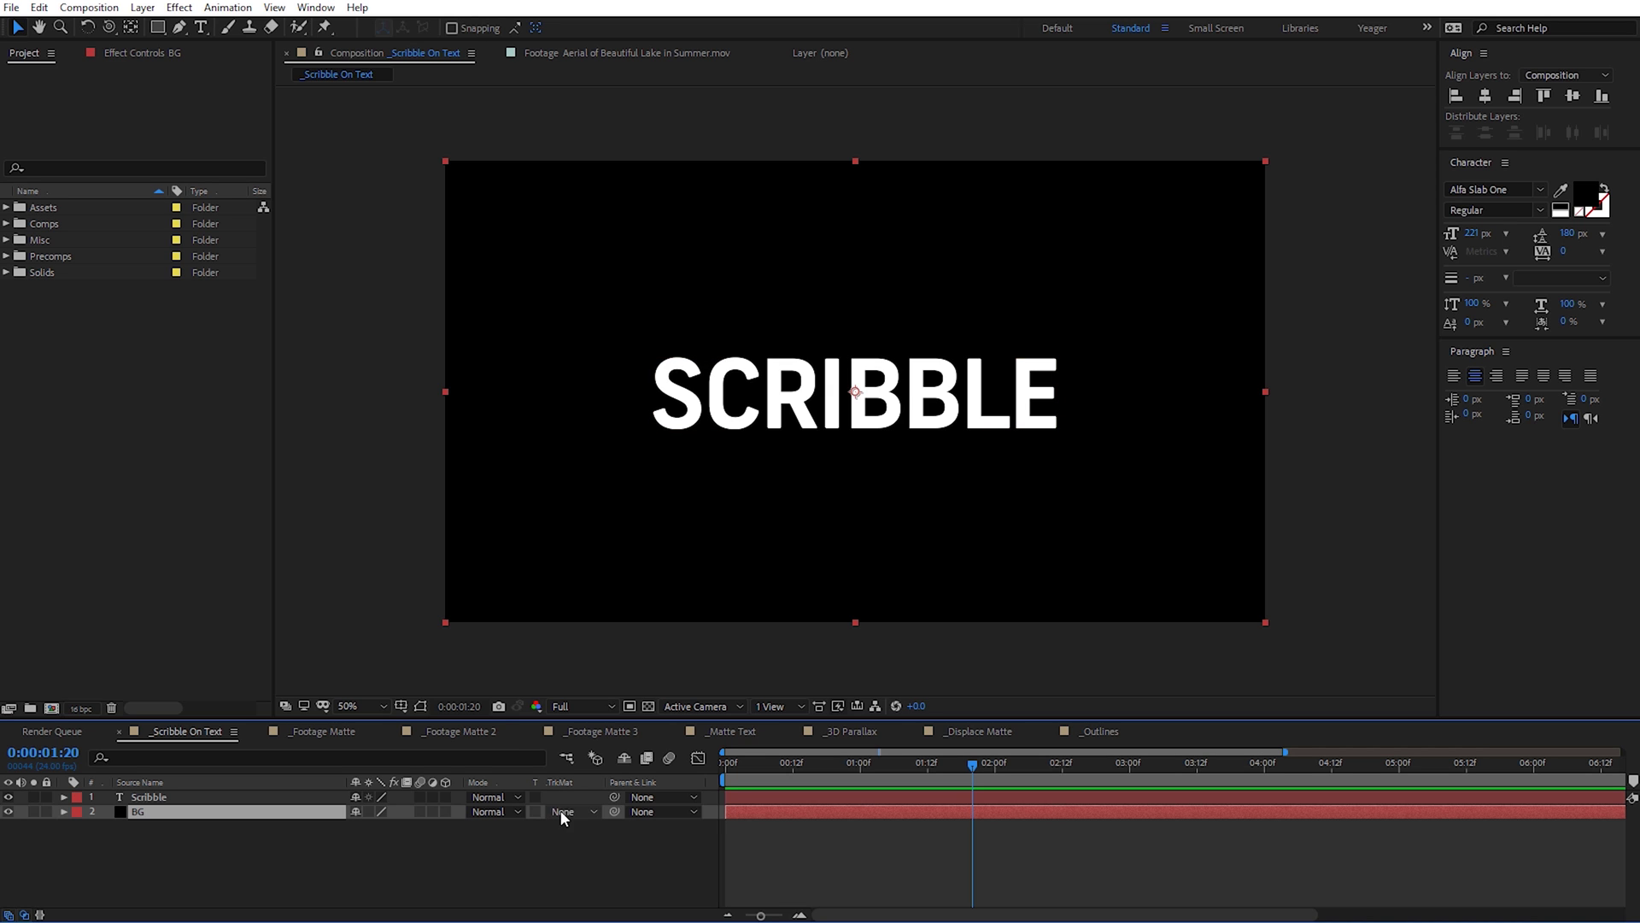
Step: Set the BG layer's track matte to Alpha Inverted Matte "Scribble" and display the transparency grid
{"action": "left_click", "coordinate": [578, 814]}
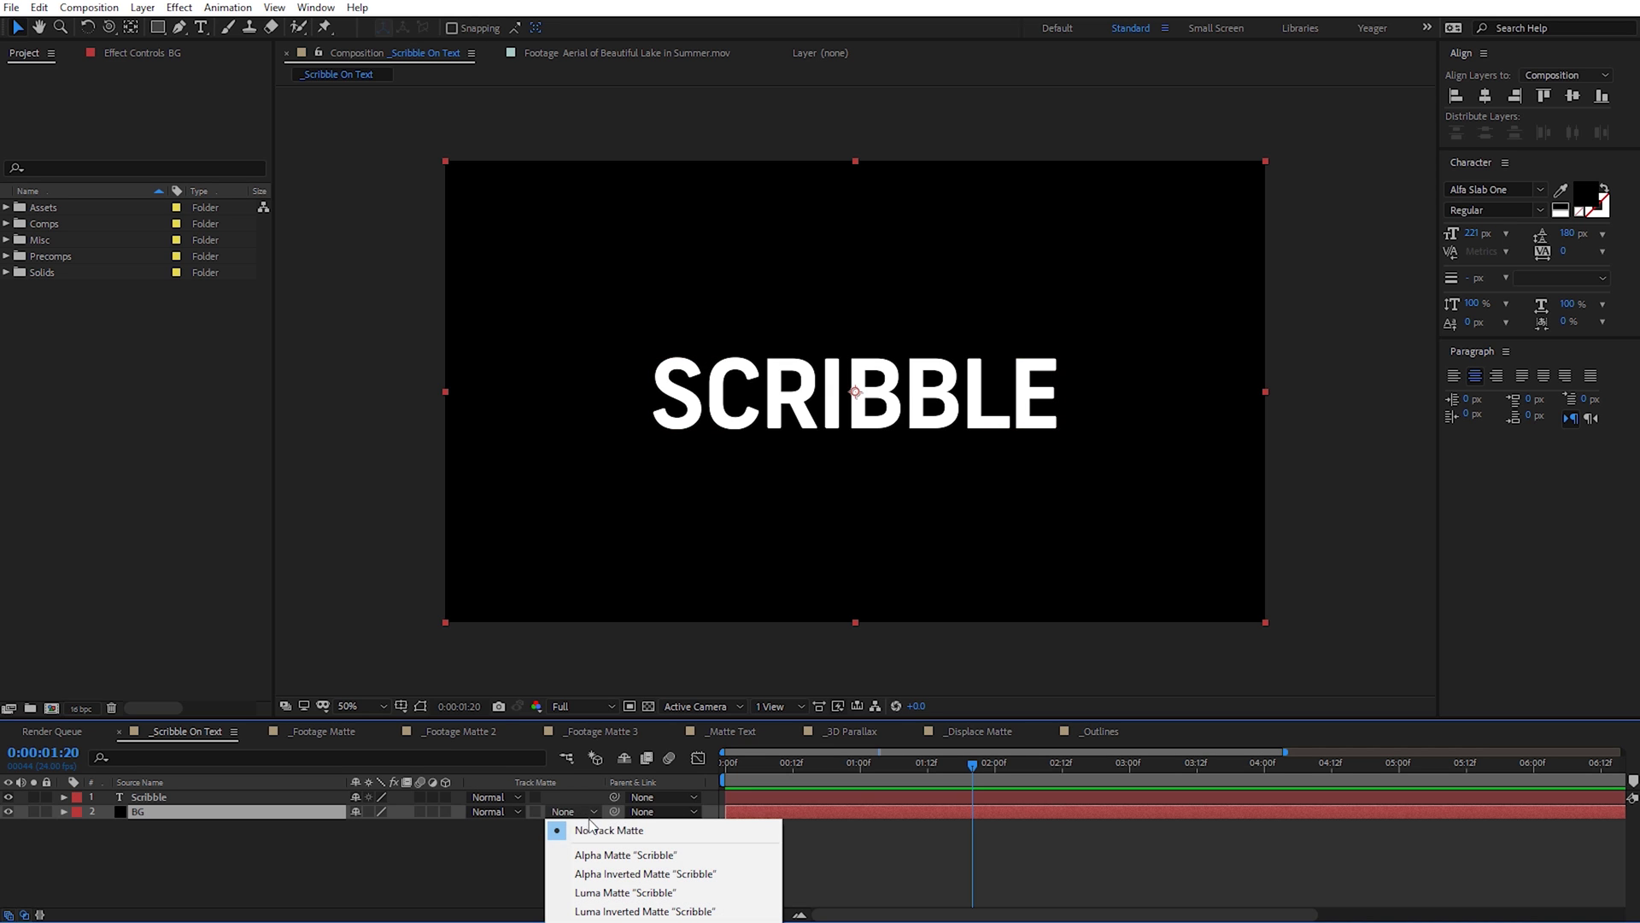
{"action": "left_click", "coordinate": [677, 874]}
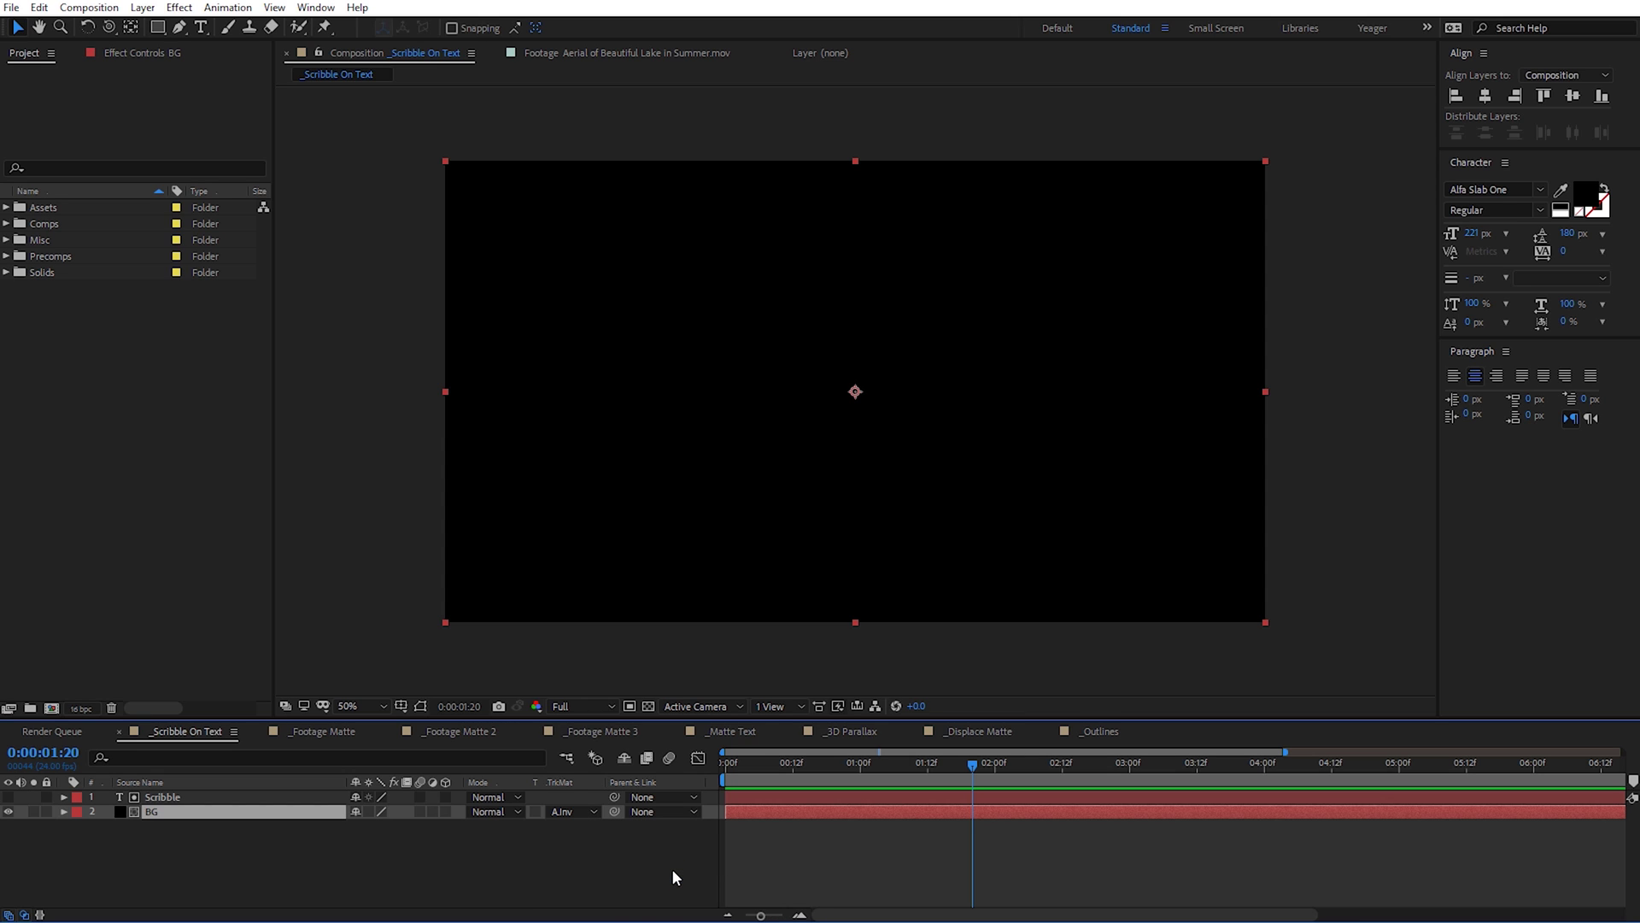
{"action": "left_click", "coordinate": [648, 706]}
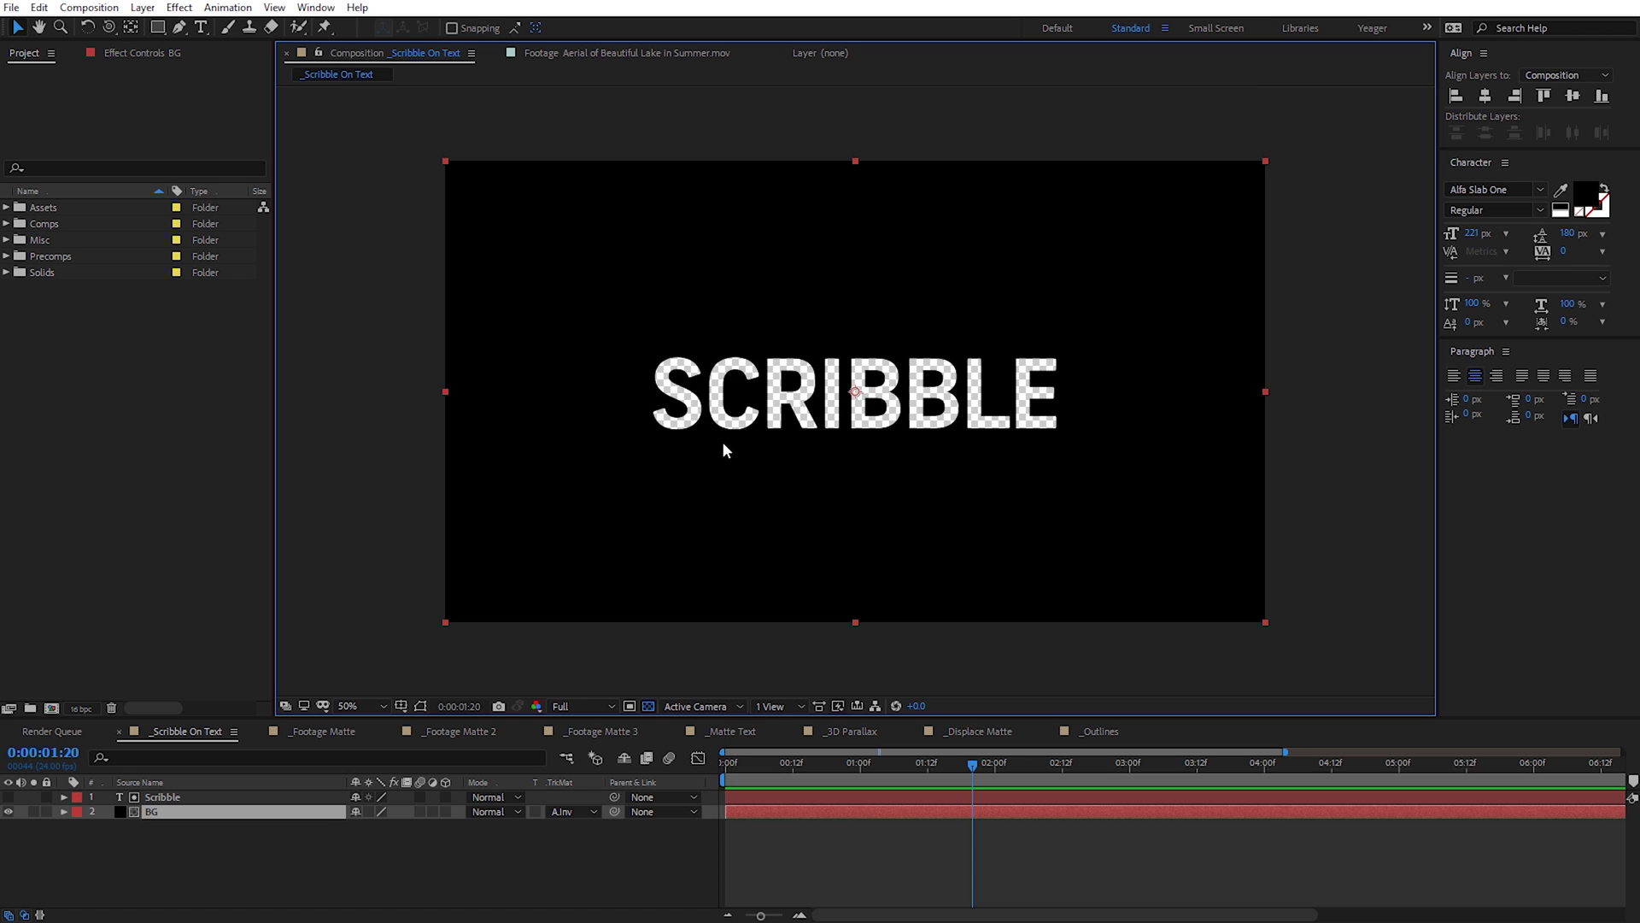
{"action": "key", "text": "ctrl+shift+a"}
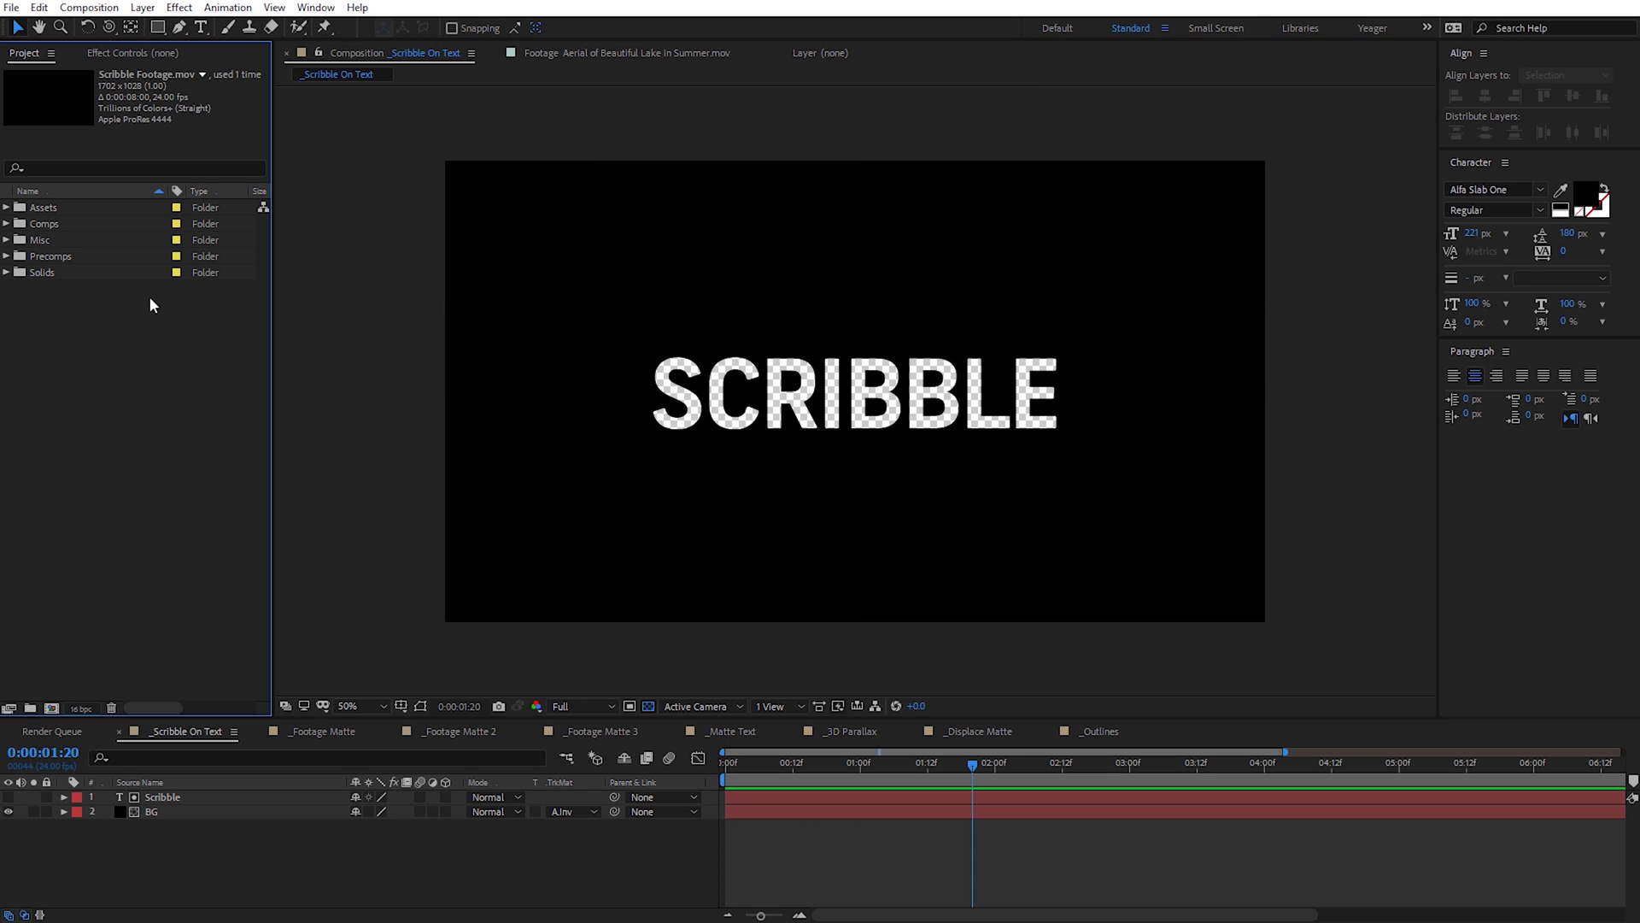
Step: Preview Scribble Footage.mov from the Assets folder and add it to the composition beneath the BG layer
{"action": "left_click", "coordinate": [7, 208]}
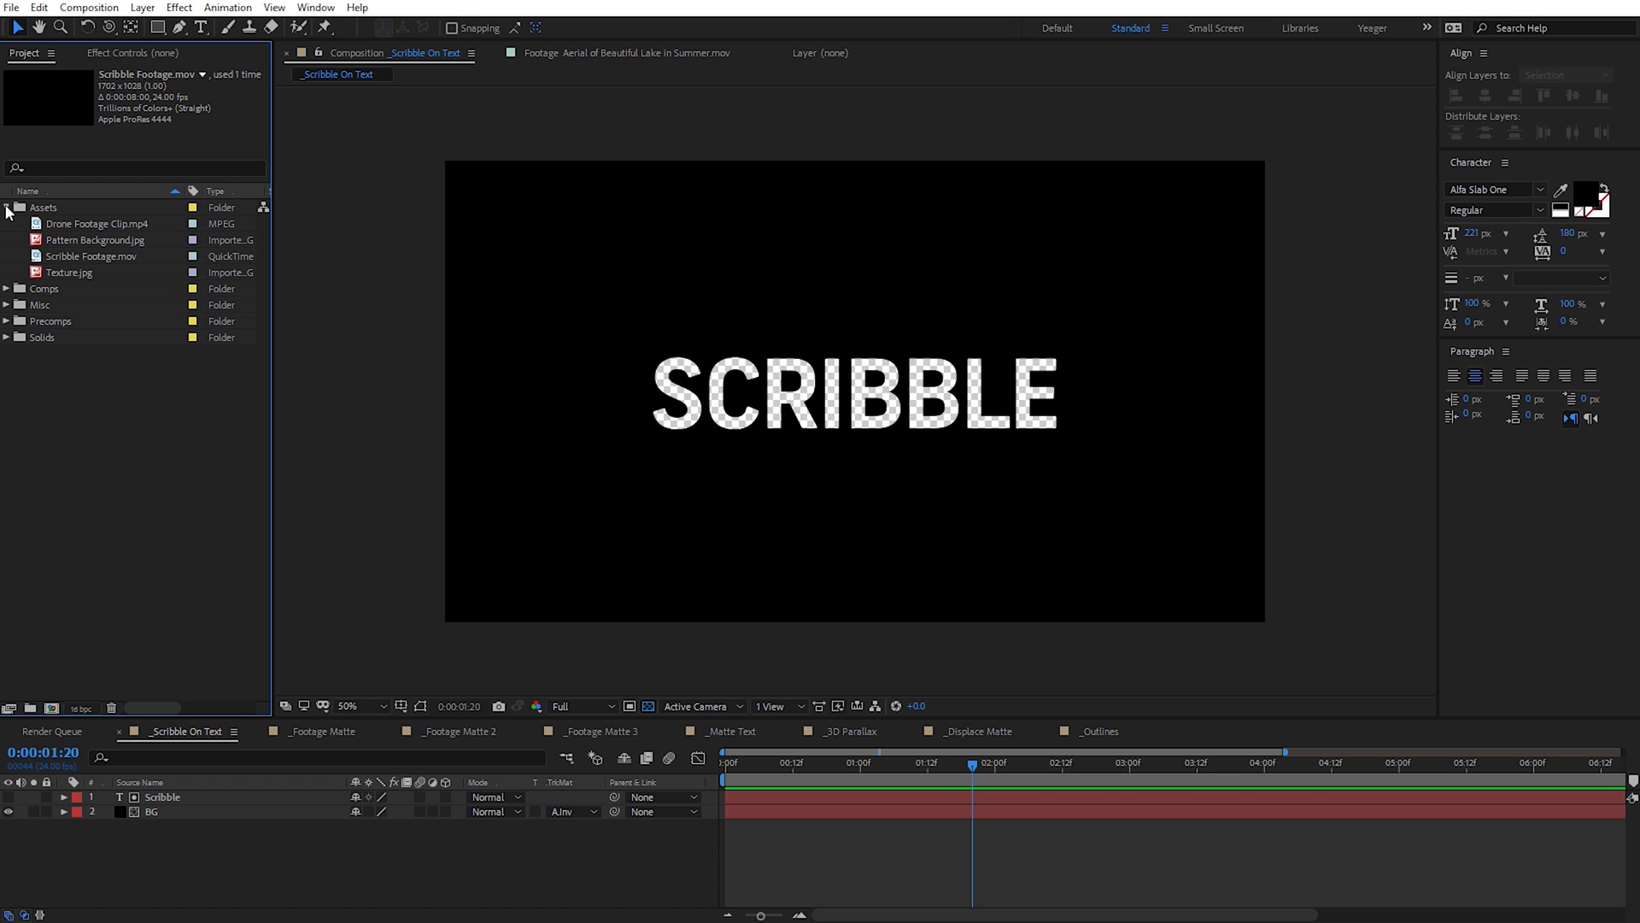
{"action": "double_click", "coordinate": [97, 259]}
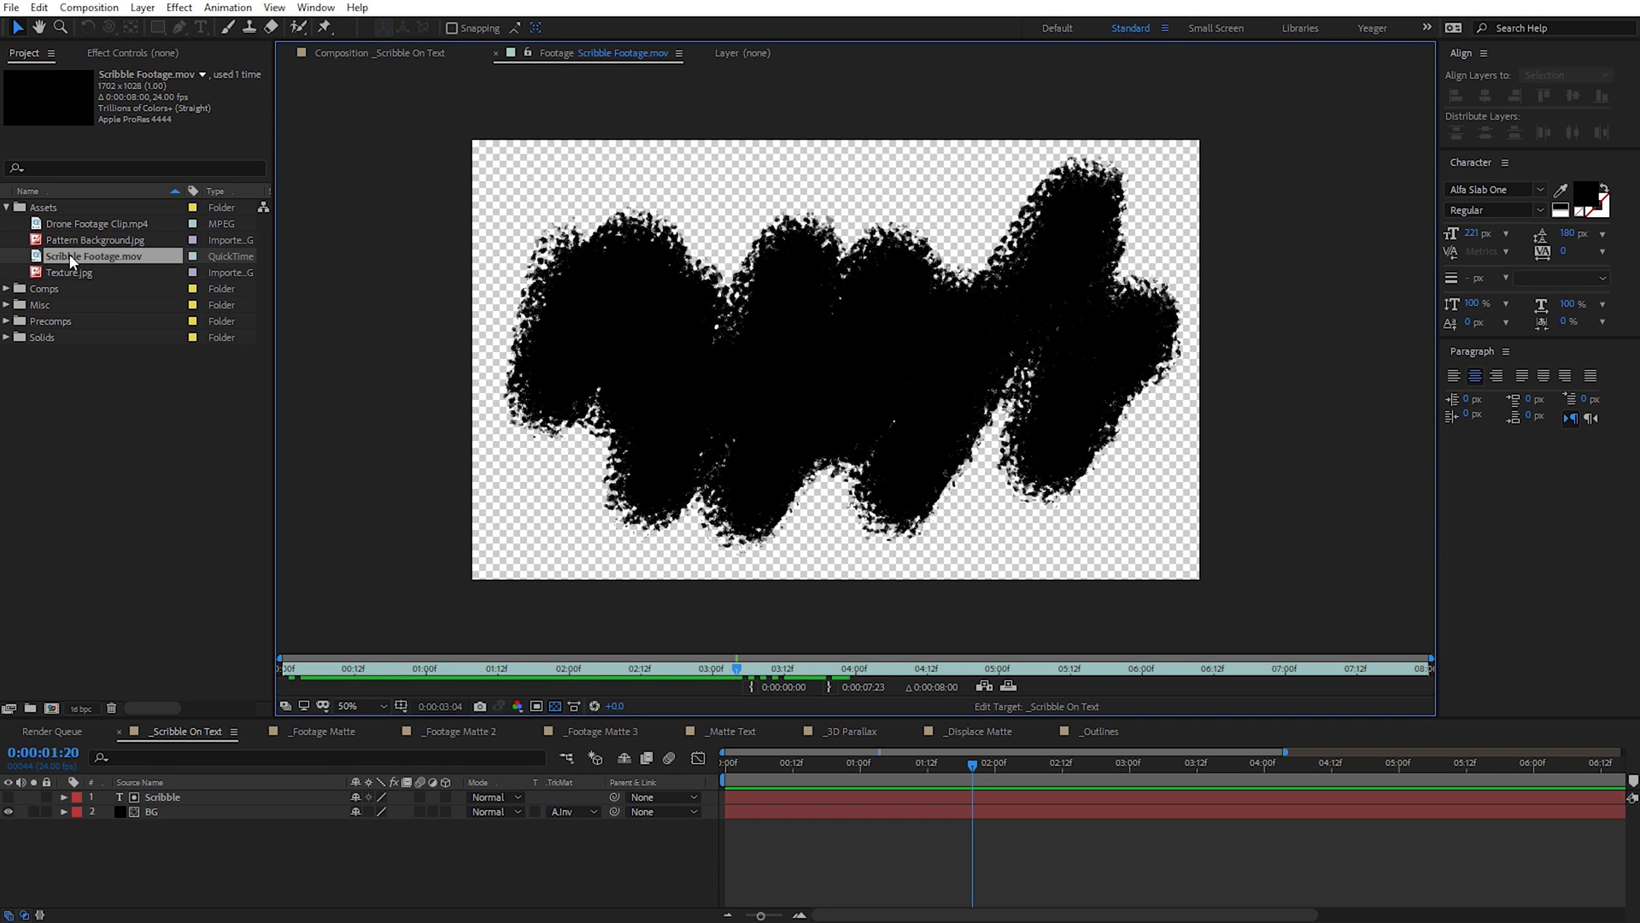
{"action": "mouse_move", "coordinate": [737, 668]}
{"action": "left_mouse_down"}
{"action": "mouse_move", "coordinate": [306, 663]}
{"action": "mouse_move", "coordinate": [659, 664]}
{"action": "left_mouse_up"}
{"action": "mouse_move", "coordinate": [77, 256]}
{"action": "left_mouse_down"}
{"action": "mouse_move", "coordinate": [190, 361]}
{"action": "mouse_move", "coordinate": [212, 708]}
{"action": "mouse_move", "coordinate": [196, 828]}
{"action": "left_mouse_up"}
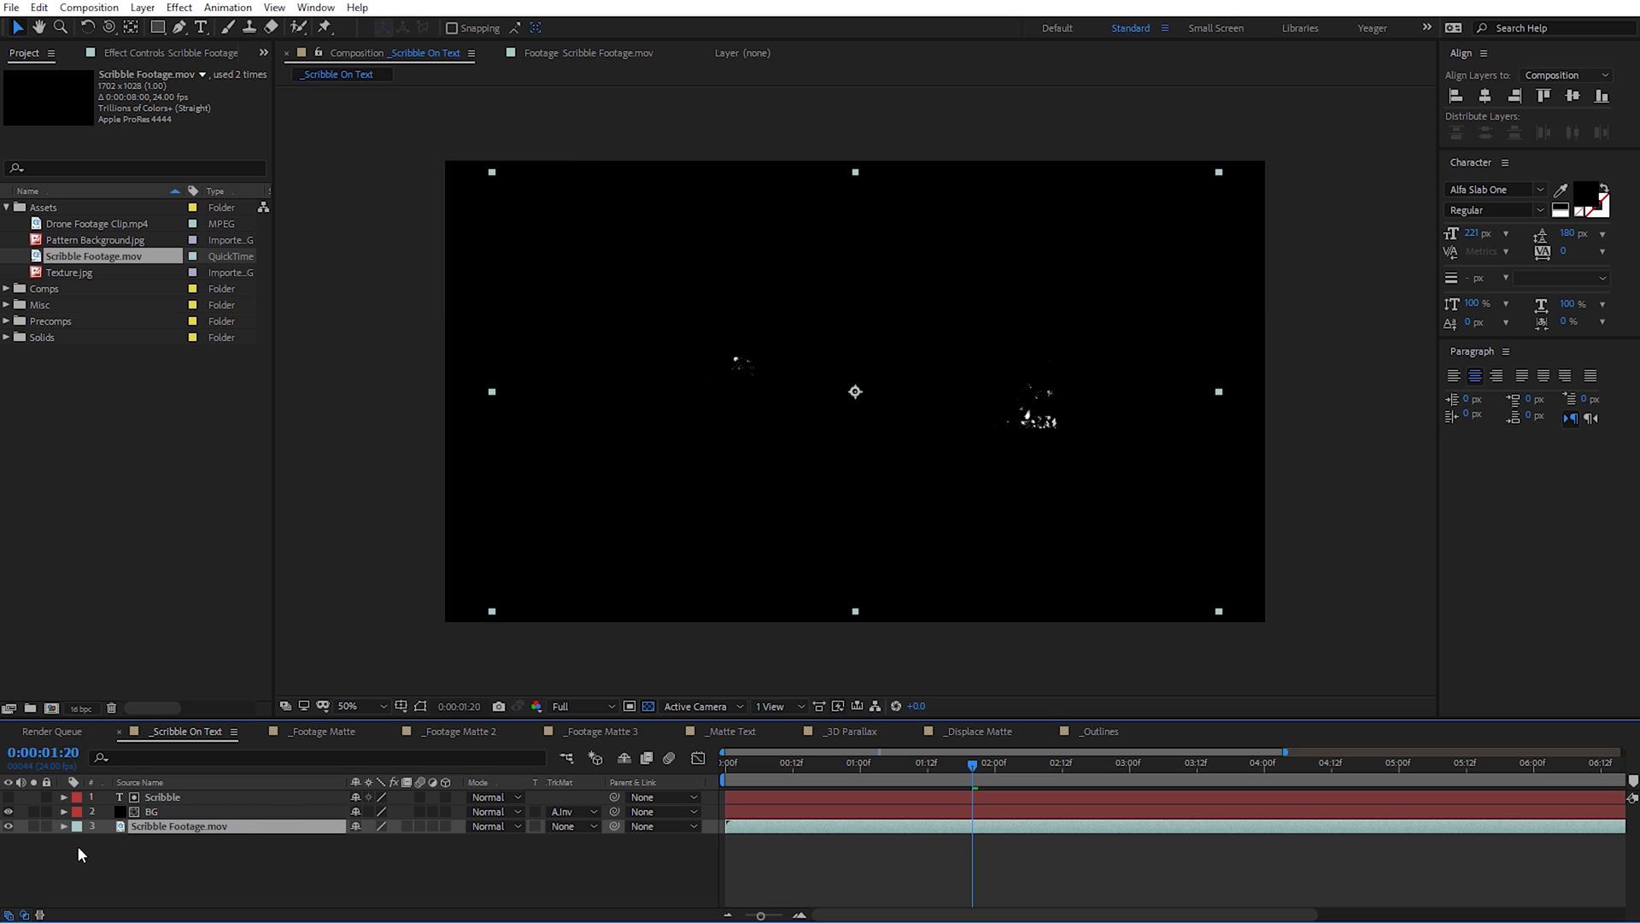
Step: Apply the Gradient Ramp effect to the Scribble Footage.mov layer, soloing the layer only while adding it
{"action": "left_click", "coordinate": [34, 826]}
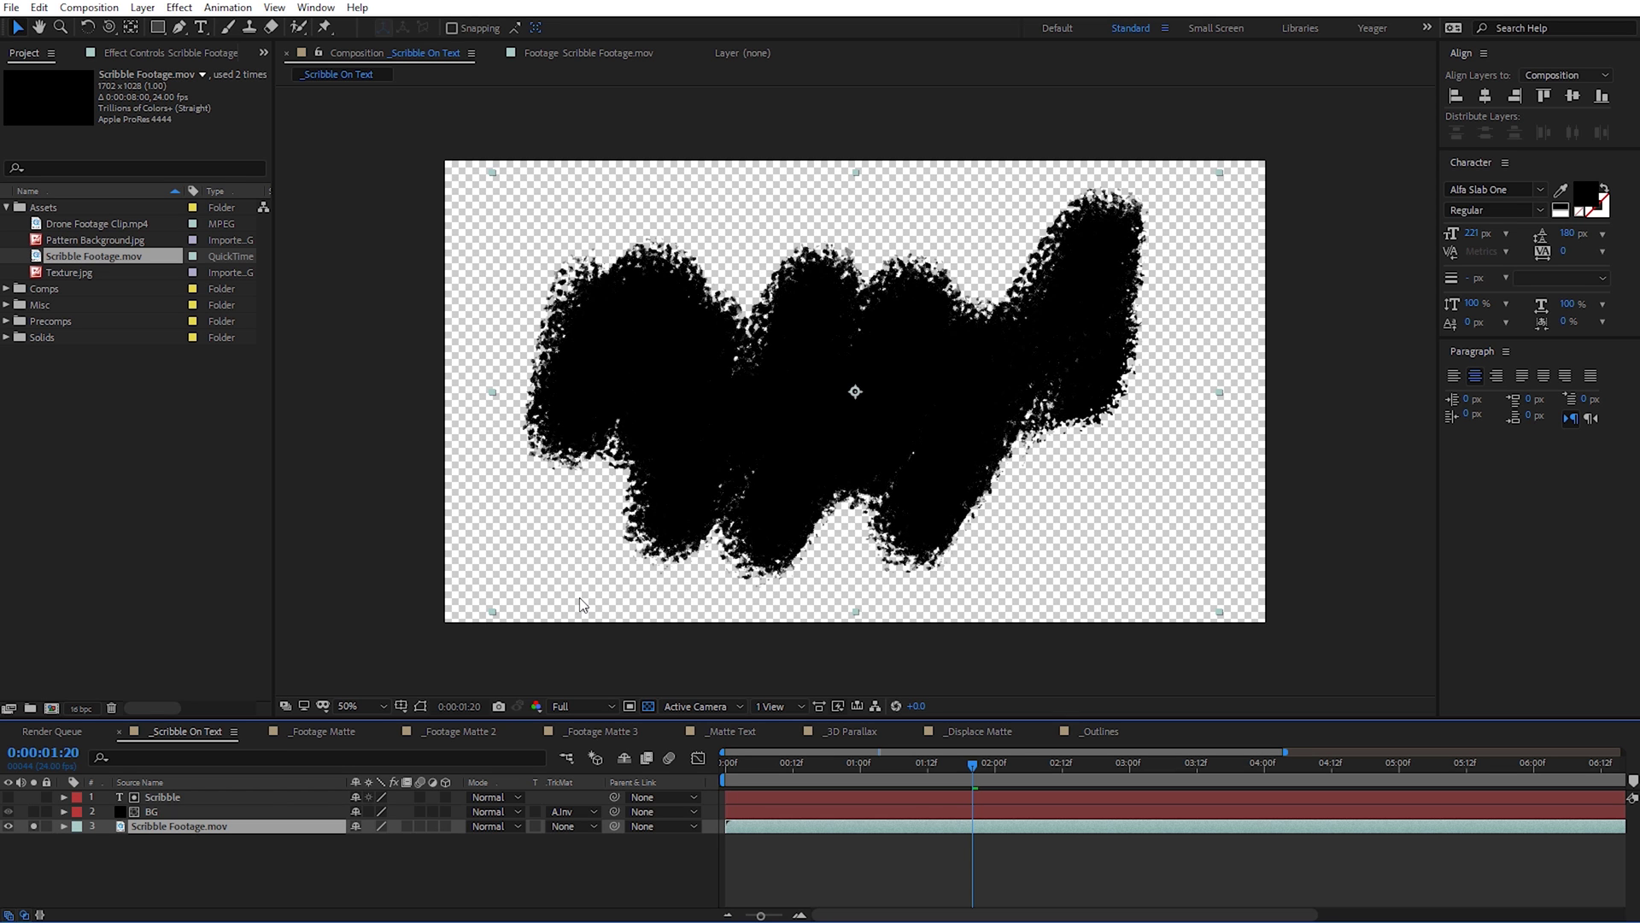
{"action": "left_click", "coordinate": [178, 8]}
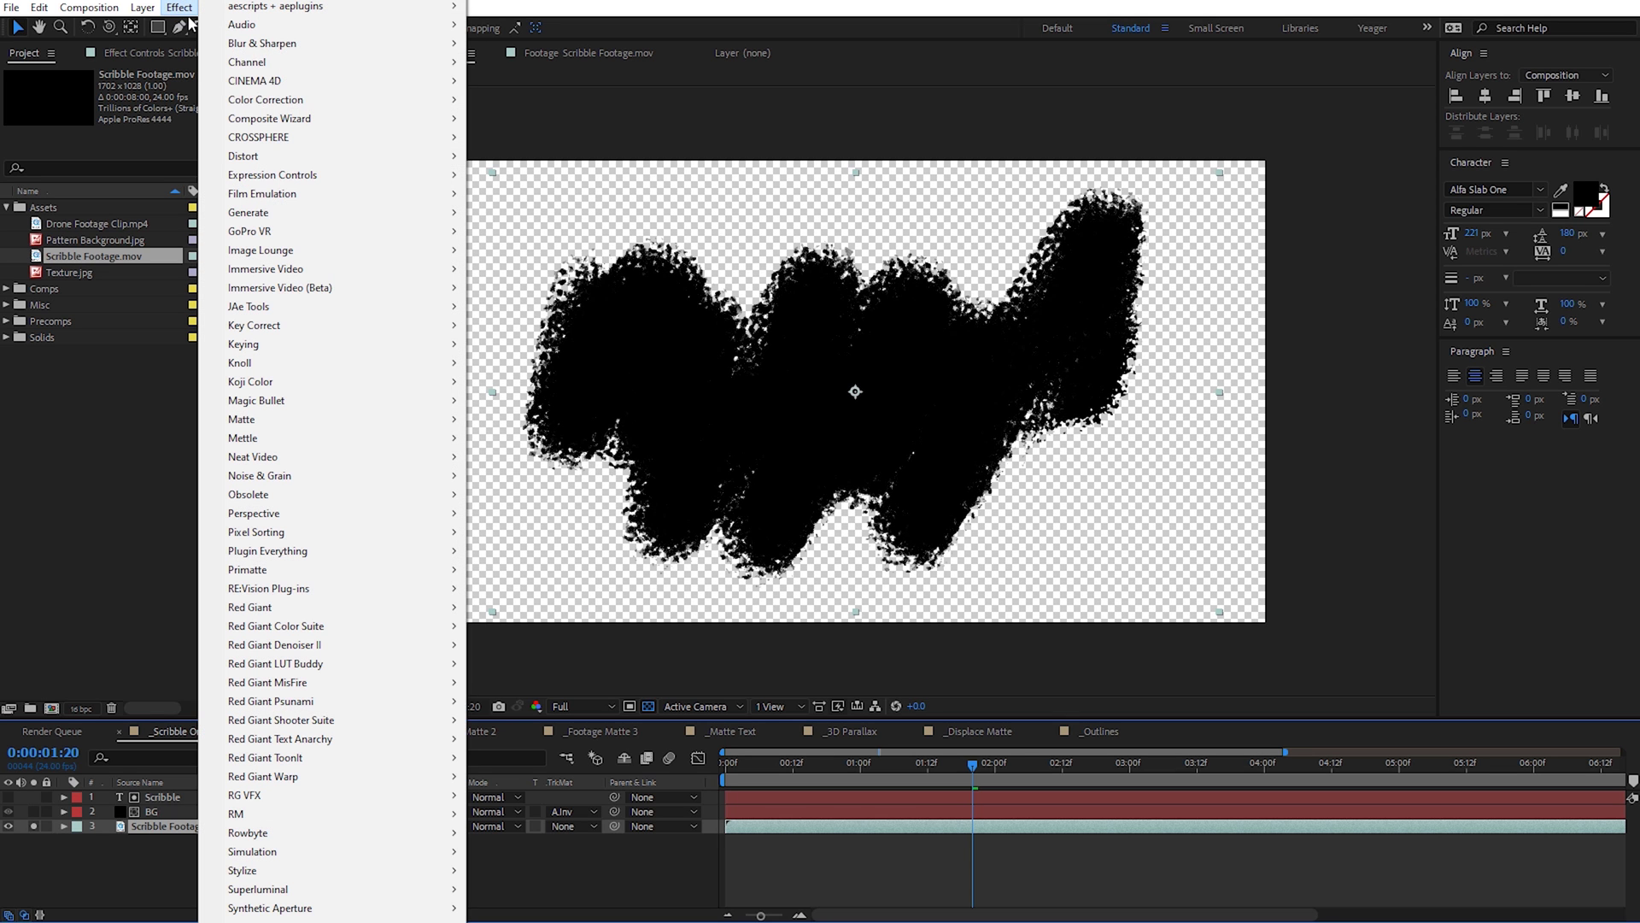
{"action": "mouse_move", "coordinate": [297, 212]}
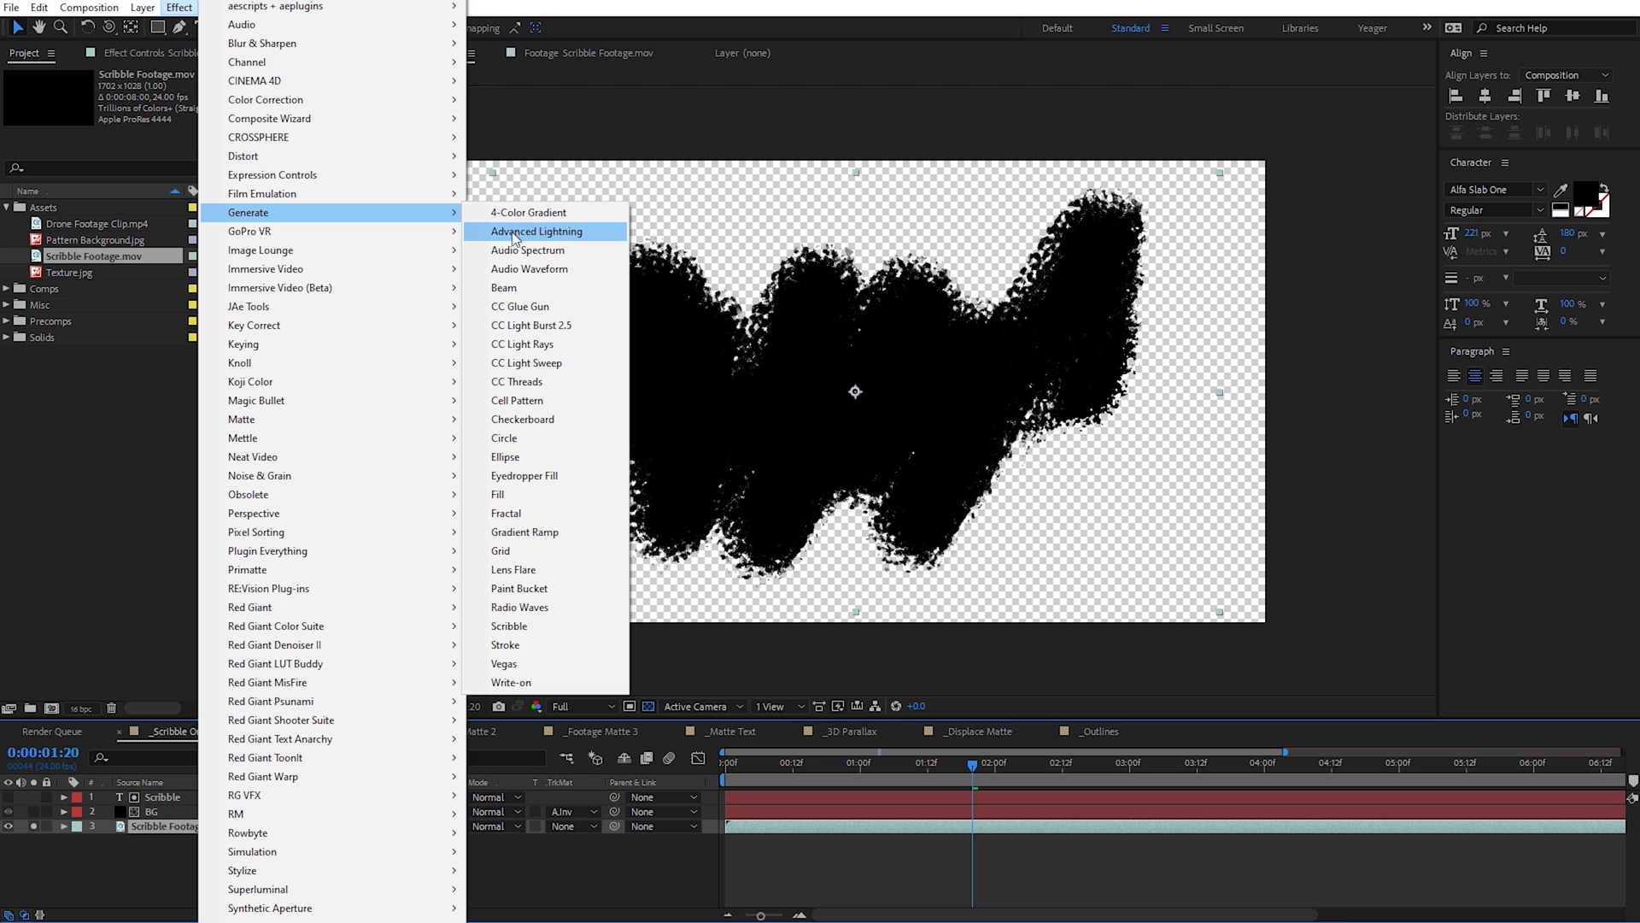
{"action": "left_click", "coordinate": [540, 531]}
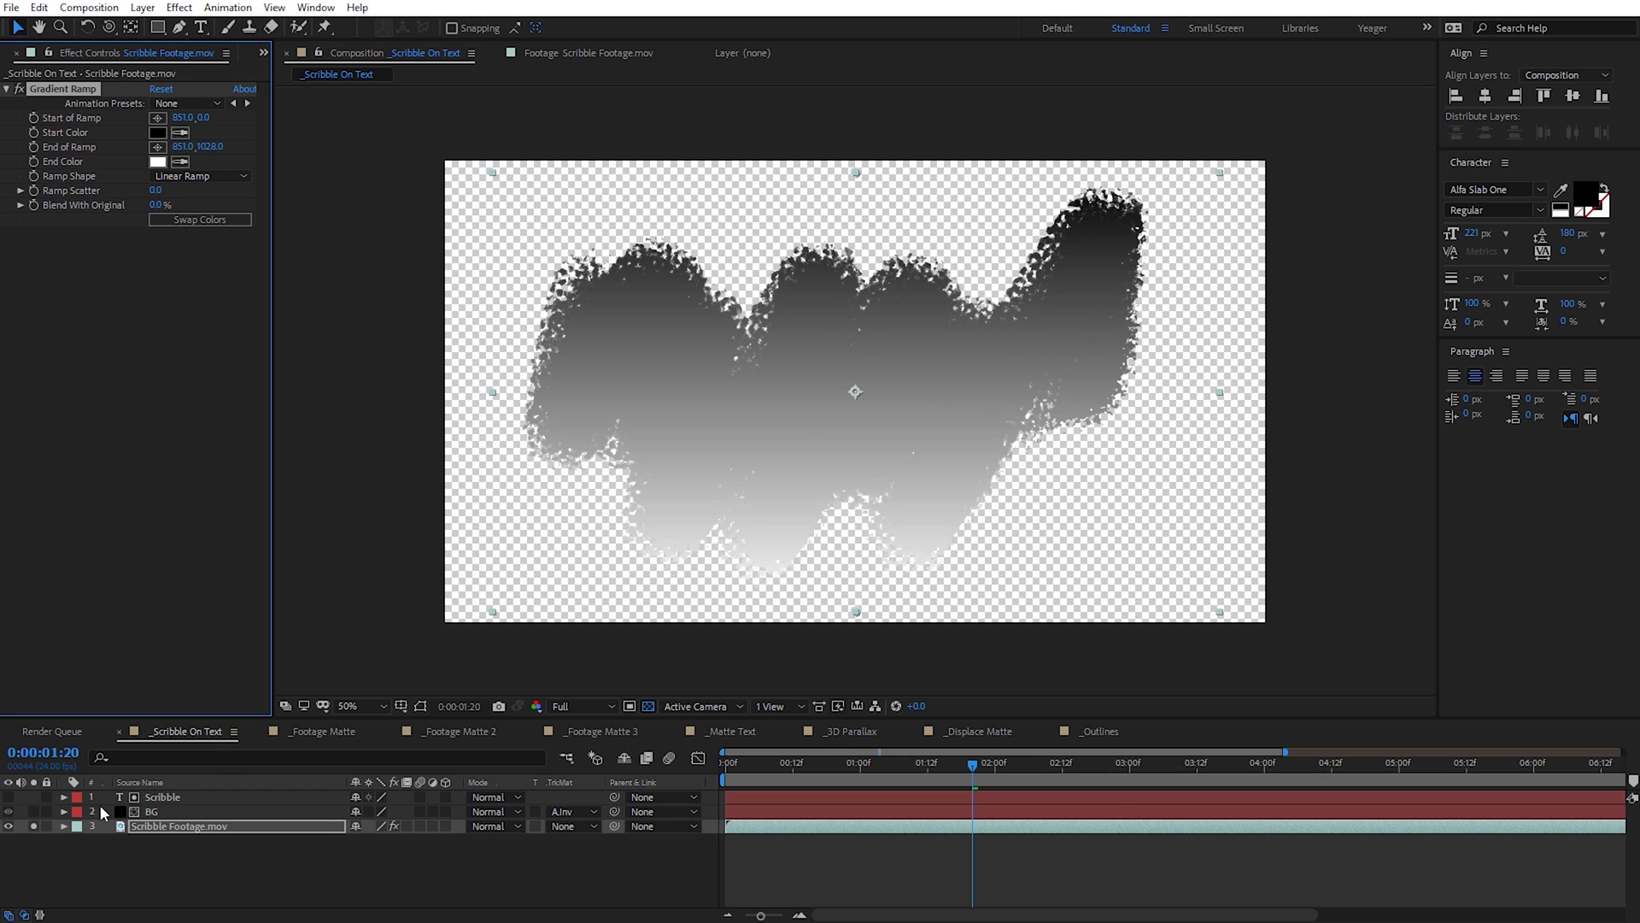
{"action": "left_click", "coordinate": [34, 826]}
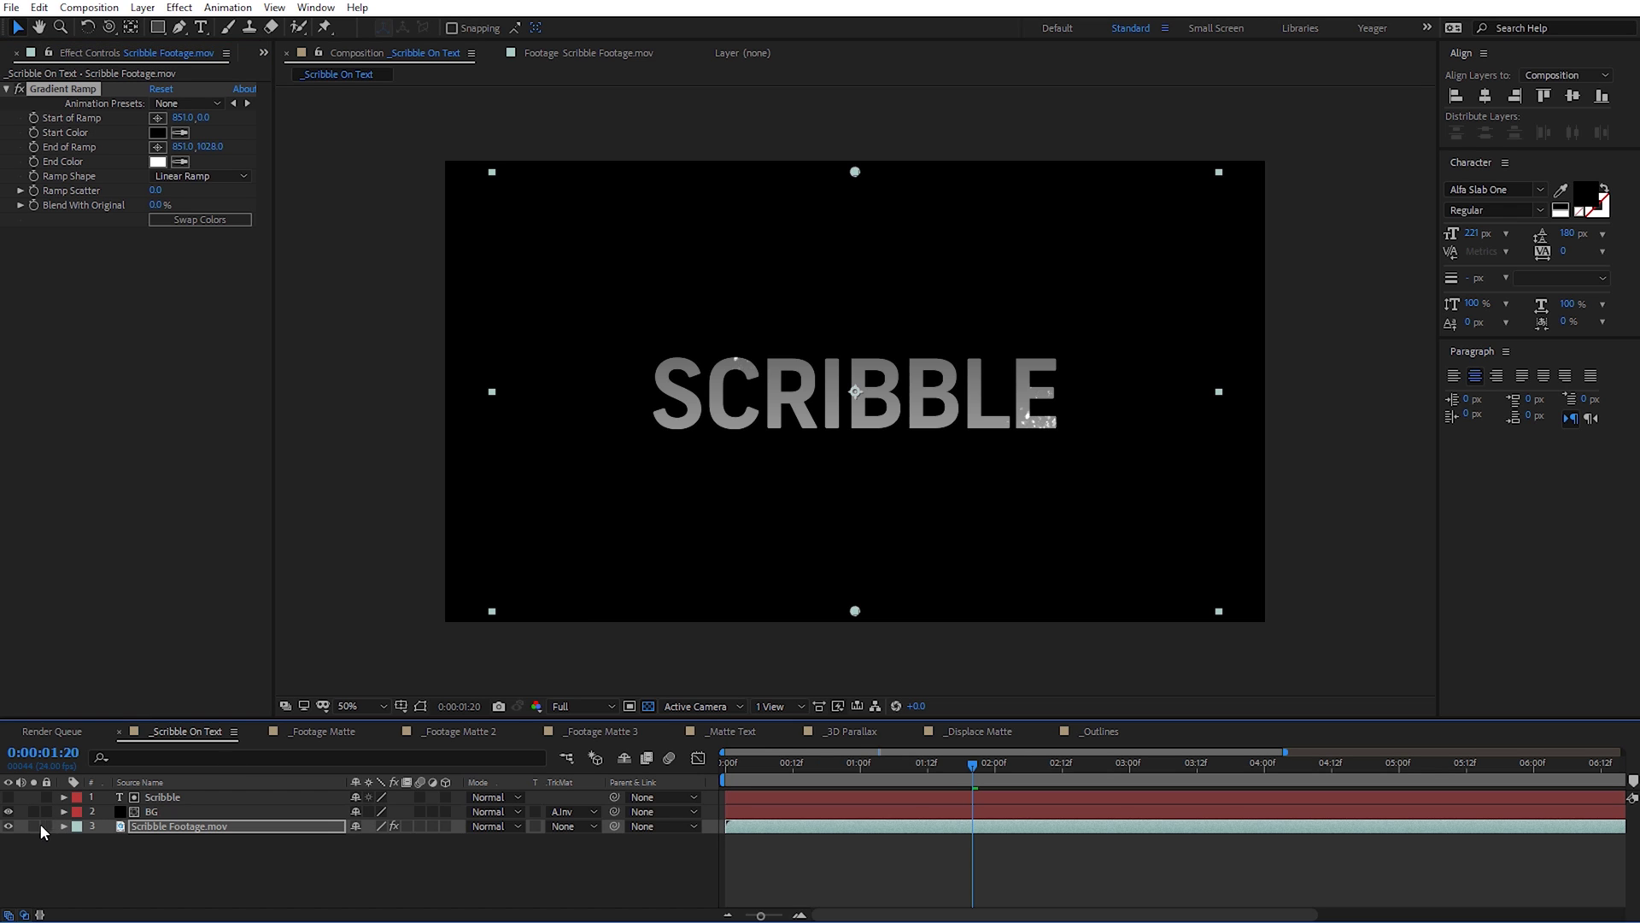
Step: Scrub through the scribble reveal, turn off the transparency grid, and park the playhead at 0:00:01:00
{"action": "mouse_move", "coordinate": [973, 763]}
{"action": "left_mouse_down"}
{"action": "mouse_move", "coordinate": [736, 762]}
{"action": "mouse_move", "coordinate": [948, 755]}
{"action": "mouse_move", "coordinate": [826, 756]}
{"action": "left_mouse_up"}
{"action": "left_click", "coordinate": [649, 705]}
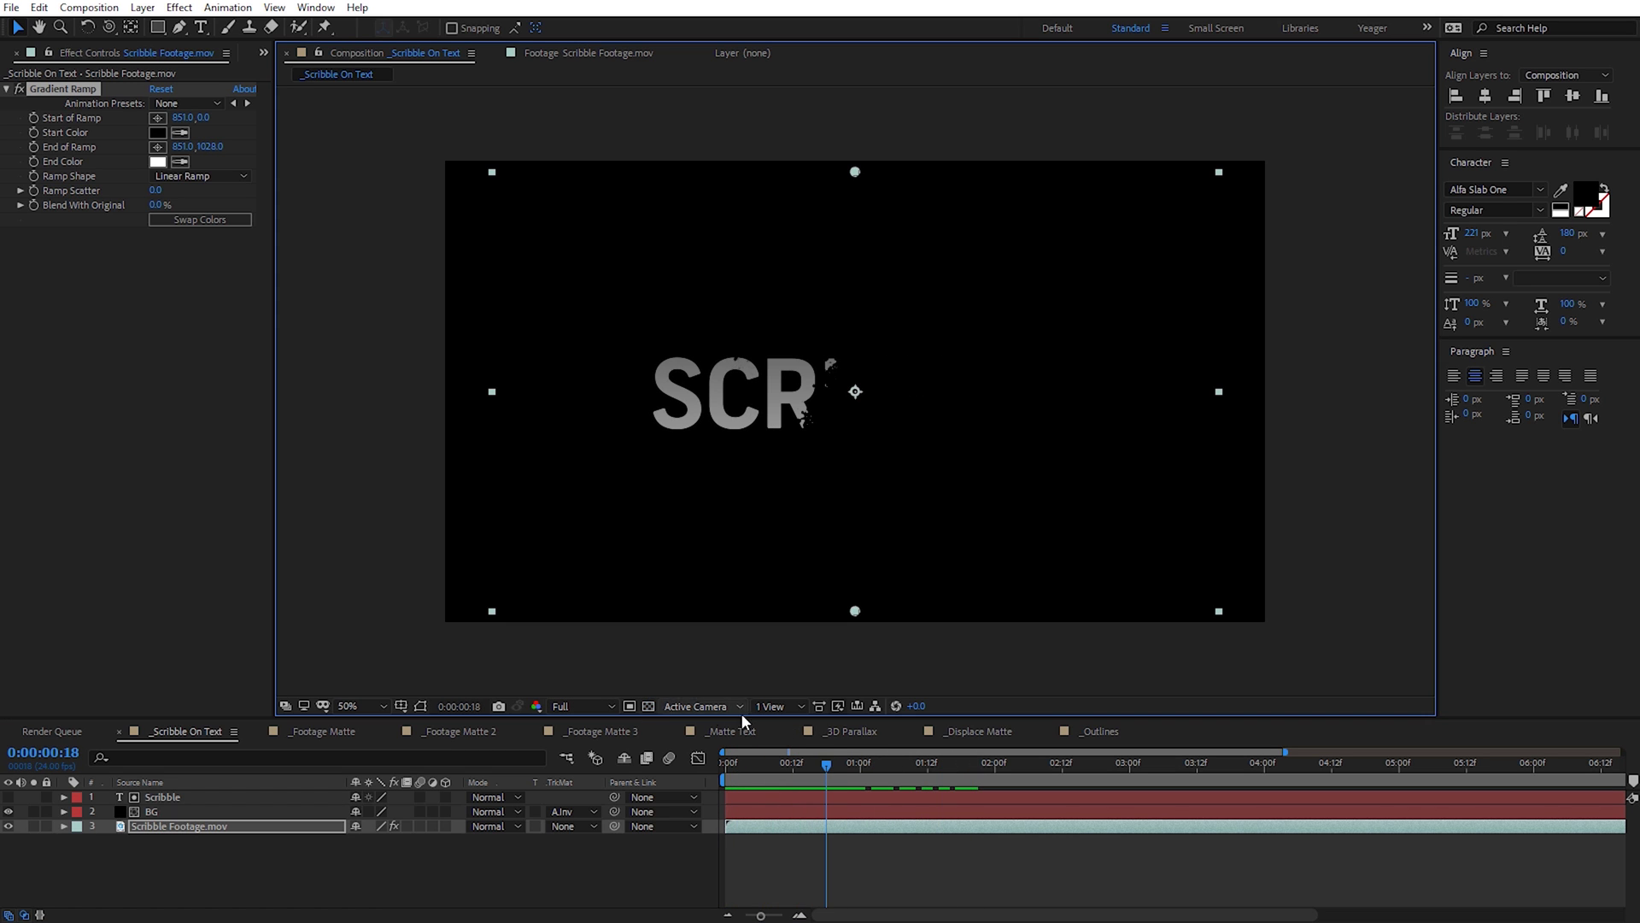
{"action": "mouse_move", "coordinate": [827, 756]}
{"action": "left_mouse_down"}
{"action": "mouse_move", "coordinate": [740, 767]}
{"action": "mouse_move", "coordinate": [1003, 751]}
{"action": "mouse_move", "coordinate": [862, 756]}
{"action": "left_mouse_up"}
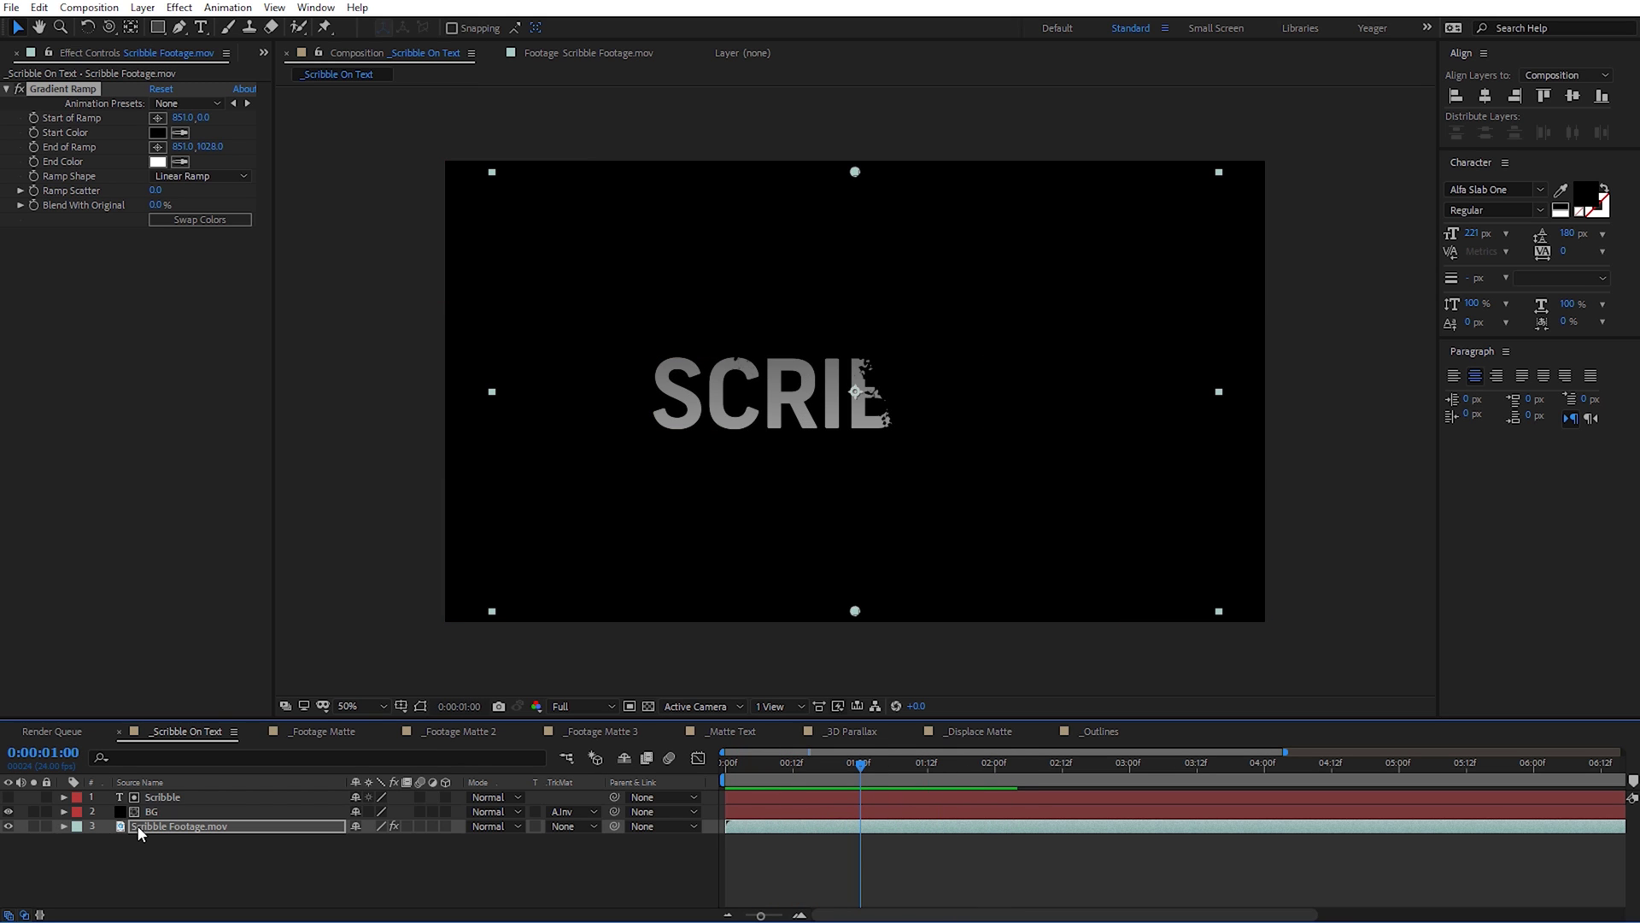
Step: Rotate the scribble footage about a quarter turn and reposition it over the first letters of the SCRIBBLE text
{"action": "left_click", "coordinate": [33, 826]}
{"action": "left_click", "coordinate": [87, 27]}
{"action": "mouse_move", "coordinate": [629, 281]}
{"action": "left_mouse_down"}
{"action": "mouse_move", "coordinate": [897, 137]}
{"action": "mouse_move", "coordinate": [1042, 96]}
{"action": "mouse_move", "coordinate": [1009, 111]}
{"action": "left_mouse_up"}
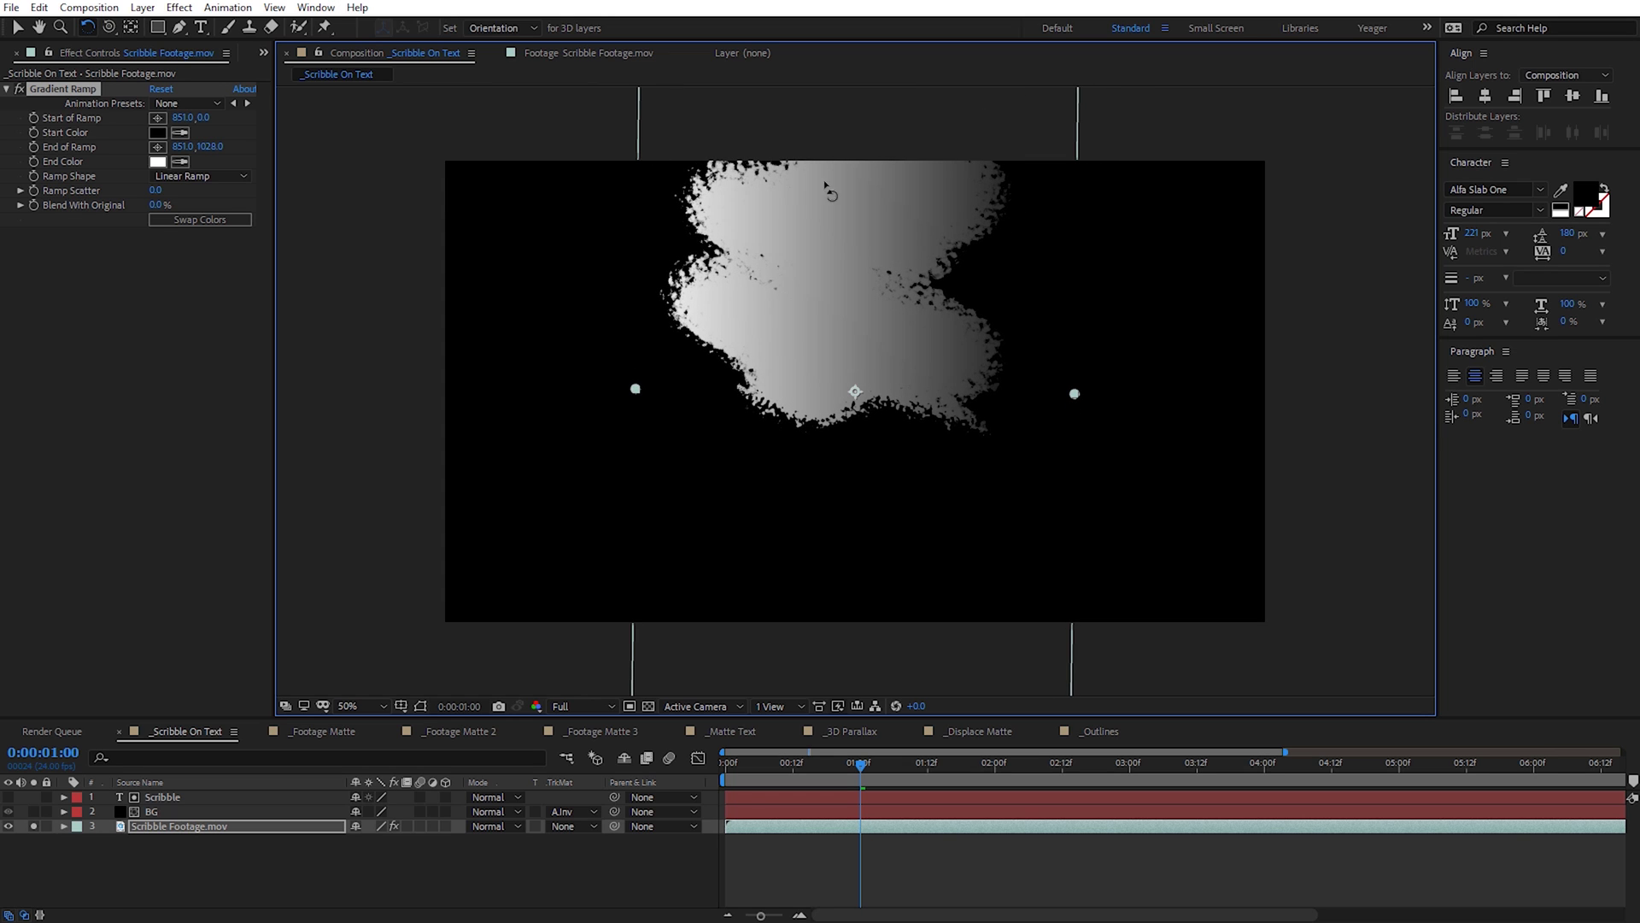
{"action": "left_click", "coordinate": [17, 27]}
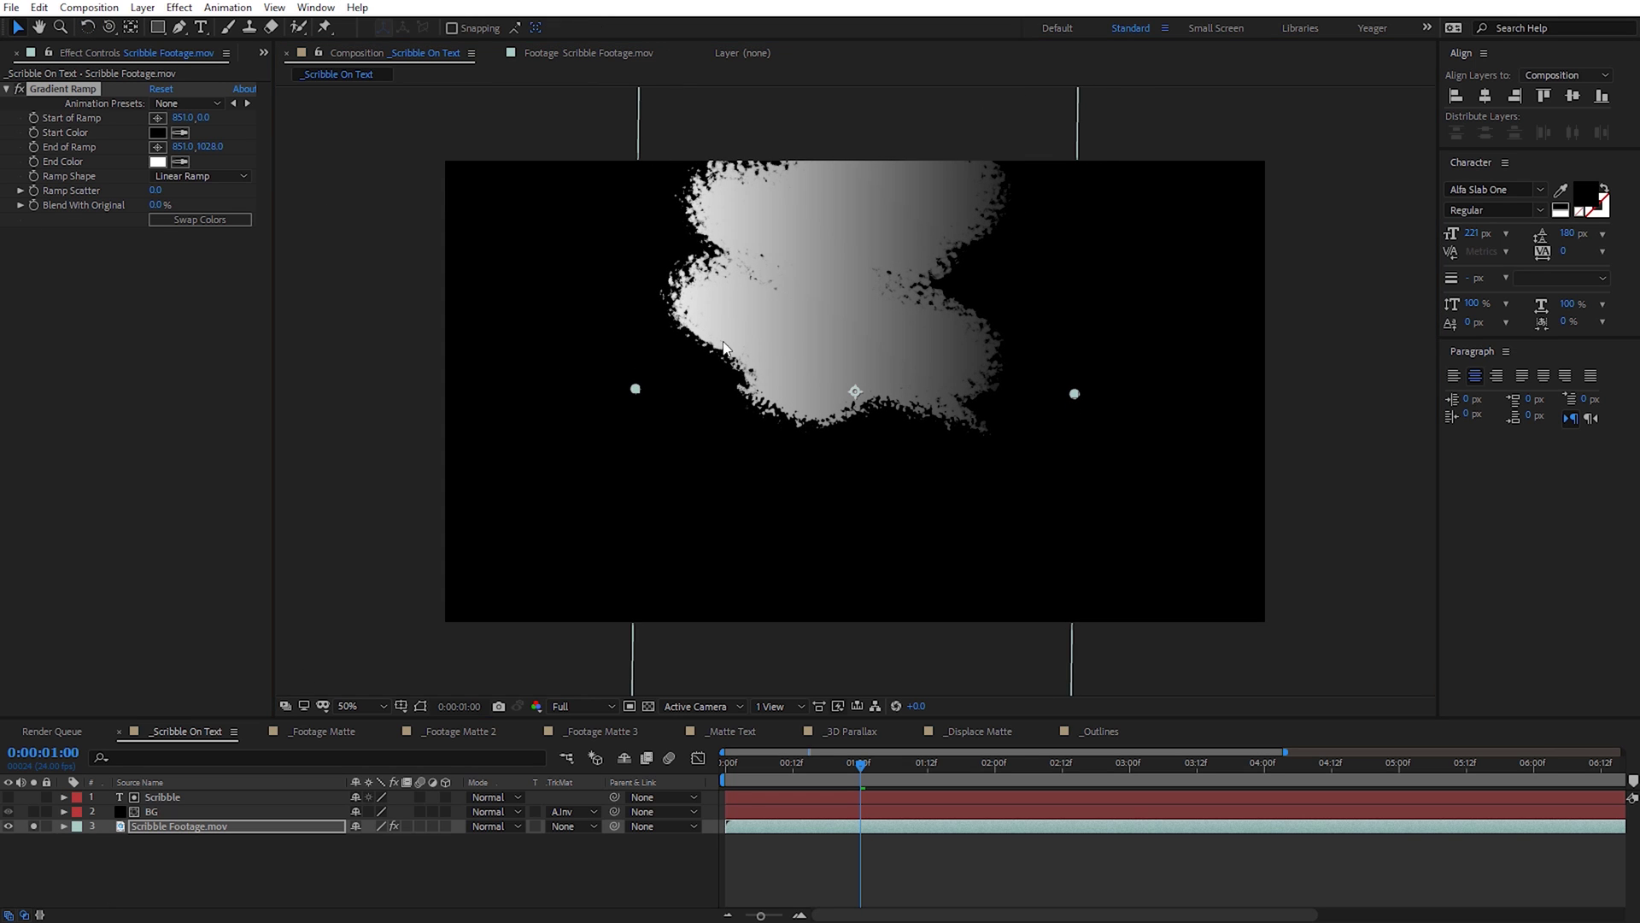
{"action": "left_click_drag", "start_coordinate": [852, 322], "coordinate": [761, 382]}
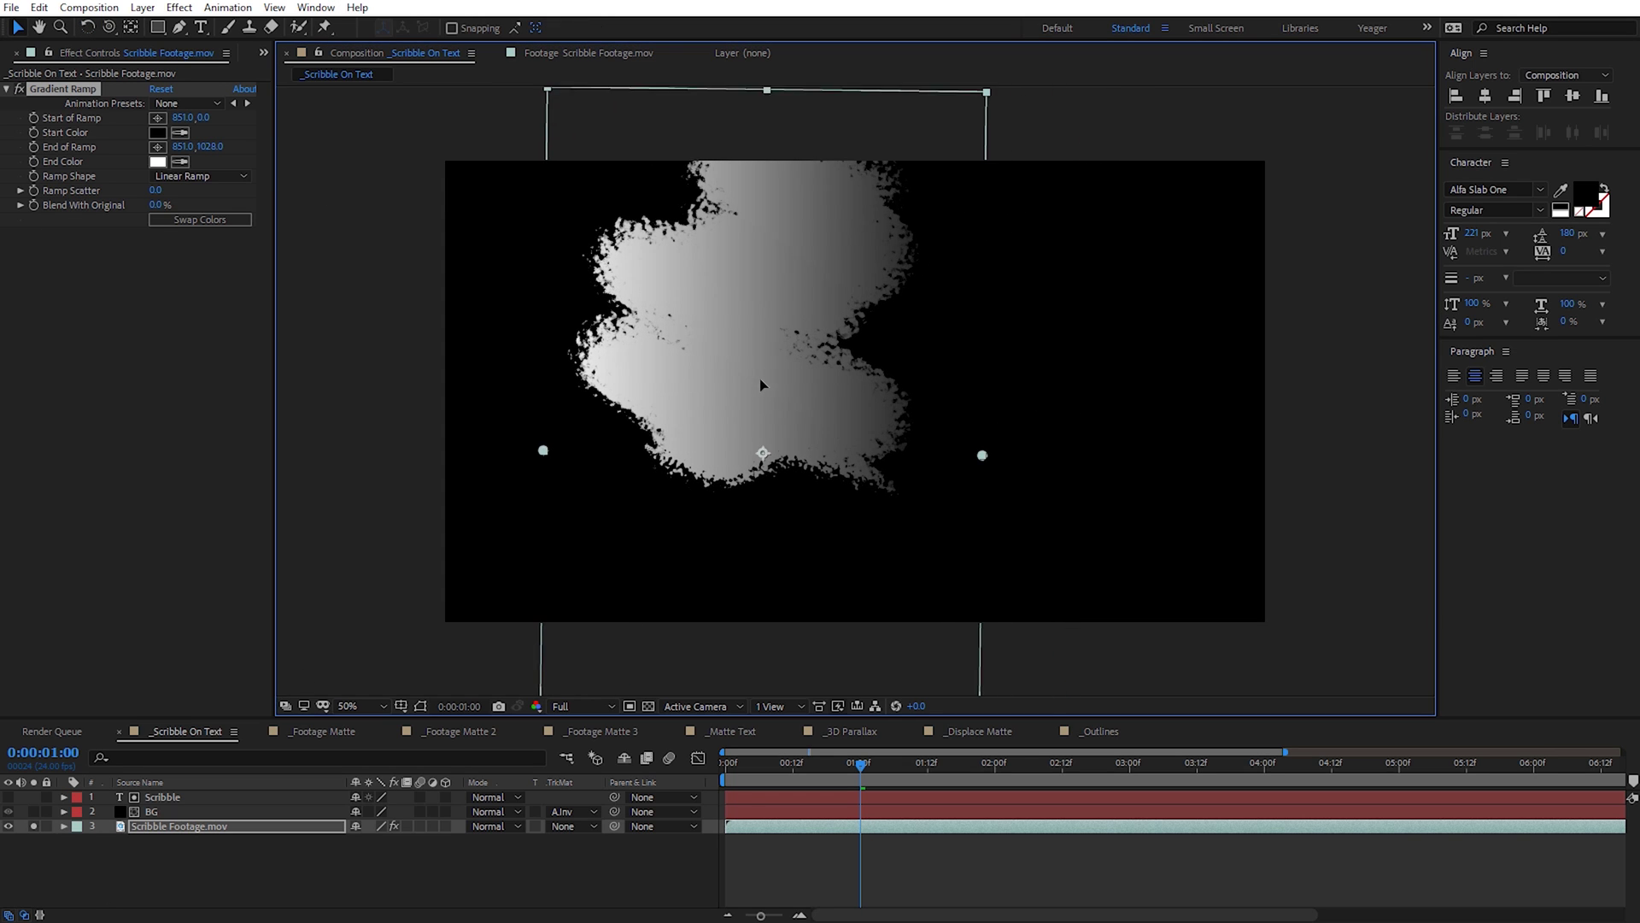
{"action": "left_click", "coordinate": [33, 826]}
{"action": "mouse_move", "coordinate": [806, 268]}
{"action": "left_mouse_down"}
{"action": "mouse_move", "coordinate": [857, 264]}
{"action": "mouse_move", "coordinate": [741, 237]}
{"action": "mouse_move", "coordinate": [849, 337]}
{"action": "mouse_move", "coordinate": [915, 282]}
{"action": "mouse_move", "coordinate": [777, 248]}
{"action": "mouse_move", "coordinate": [804, 266]}
{"action": "mouse_move", "coordinate": [783, 274]}
{"action": "mouse_move", "coordinate": [786, 239]}
{"action": "mouse_move", "coordinate": [780, 279]}
{"action": "left_mouse_up"}
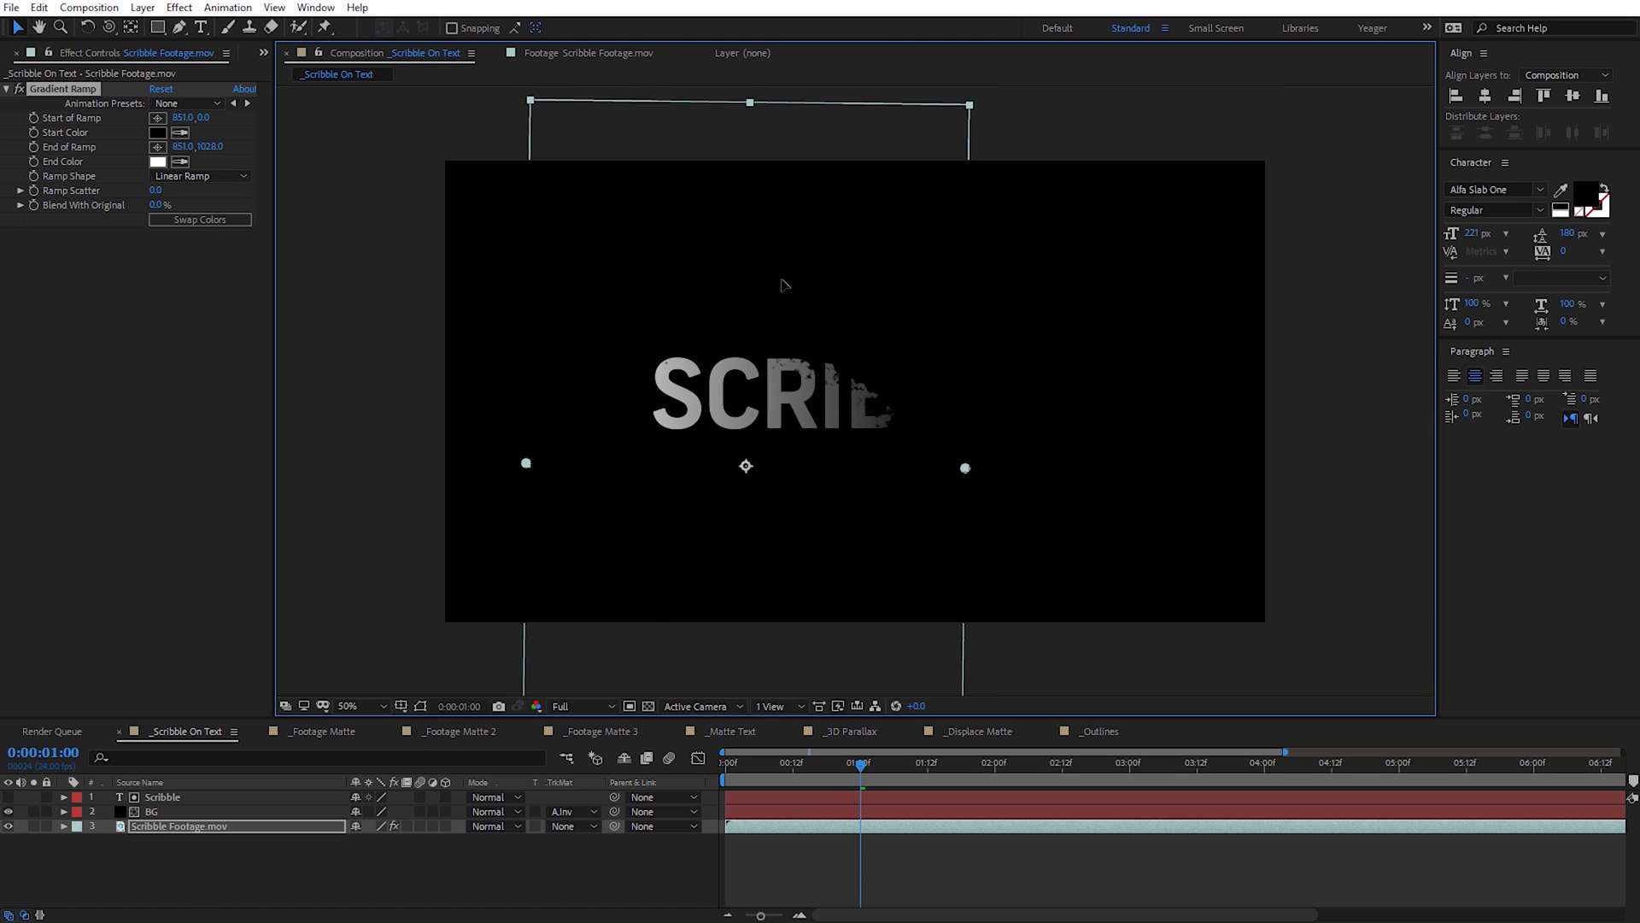
Step: Duplicate the Scribble Footage.mov layer and move the copy over the remaining letters of the text
{"action": "left_click", "coordinate": [161, 827]}
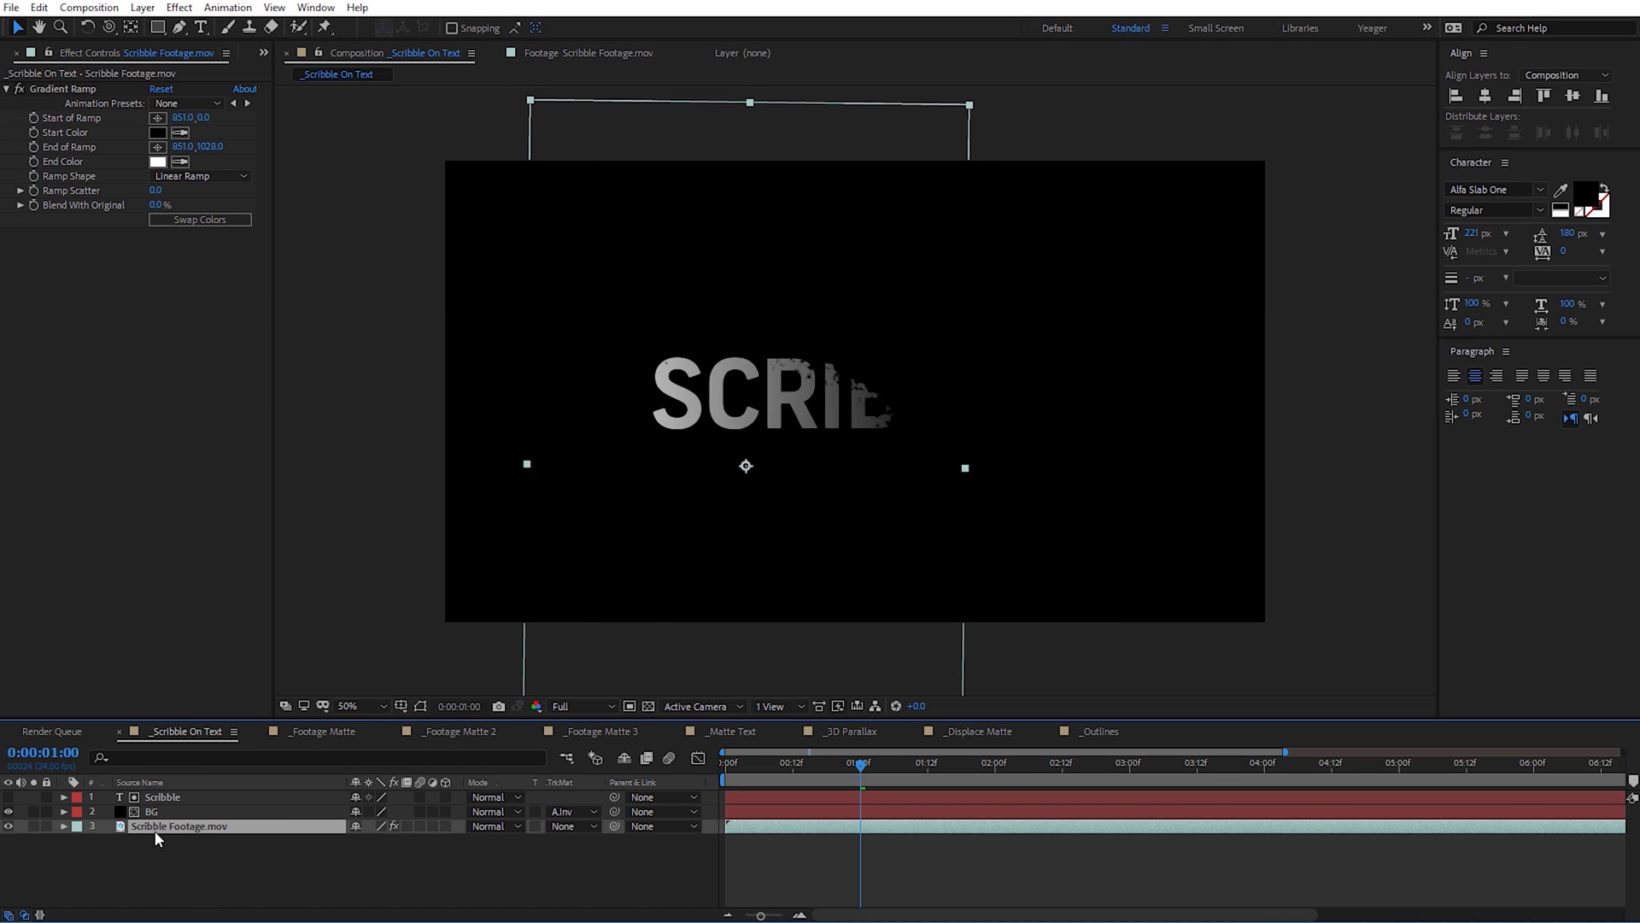
{"action": "key", "text": "ctrl+d"}
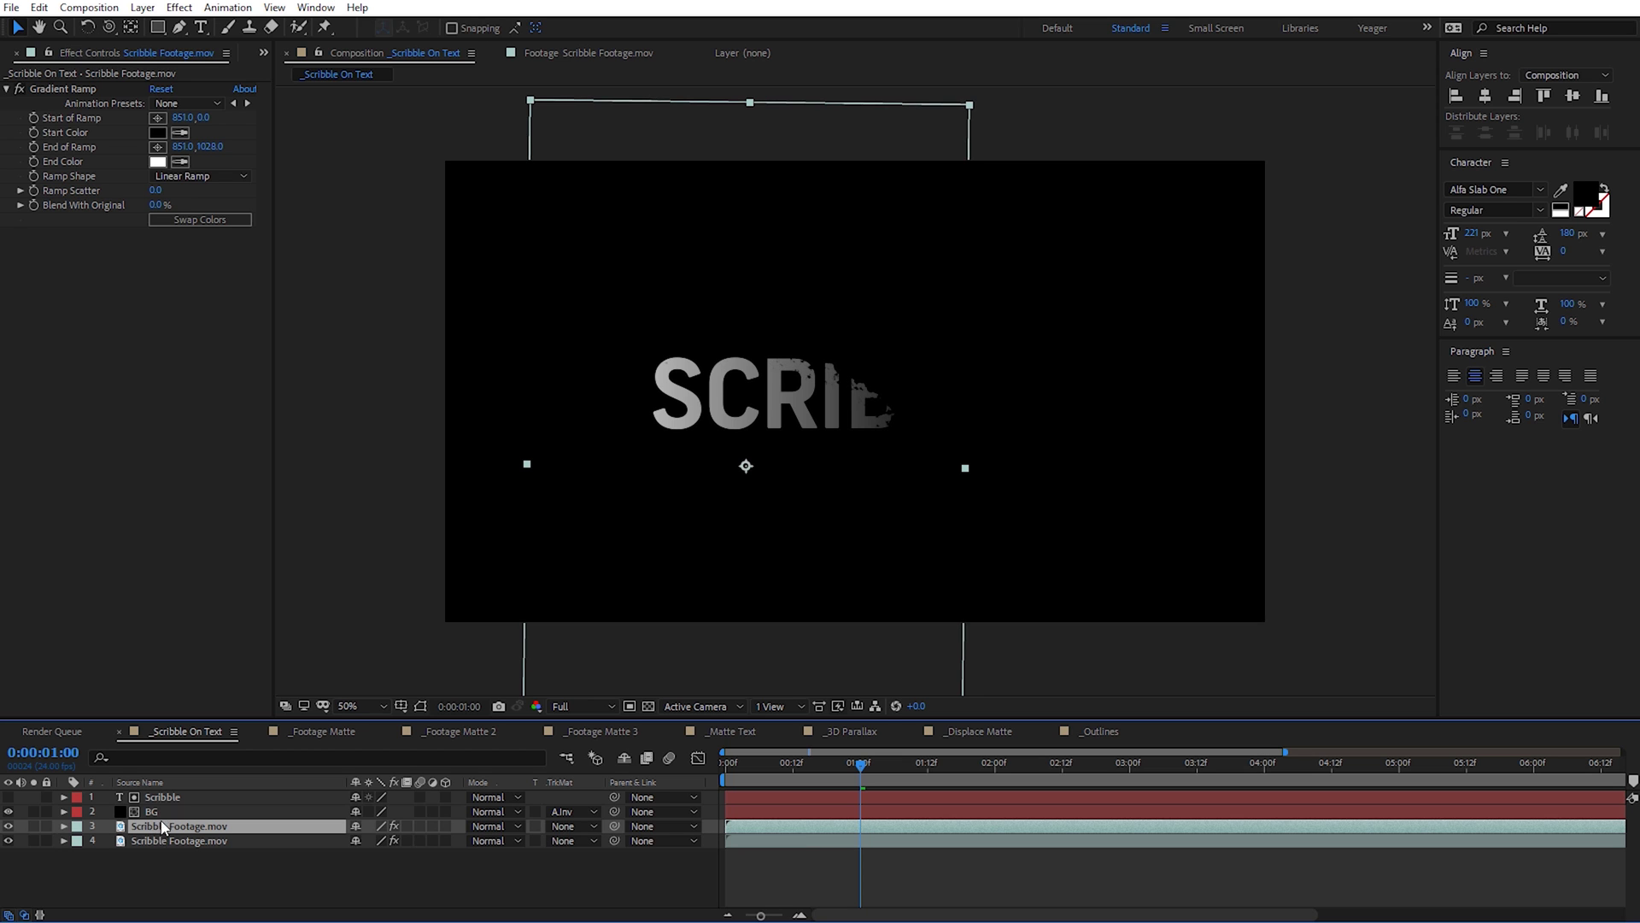
{"action": "mouse_move", "coordinate": [801, 466]}
{"action": "left_mouse_down"}
{"action": "mouse_move", "coordinate": [930, 372]}
{"action": "mouse_move", "coordinate": [1041, 354]}
{"action": "mouse_move", "coordinate": [1044, 420]}
{"action": "mouse_move", "coordinate": [1014, 433]}
{"action": "left_mouse_up"}
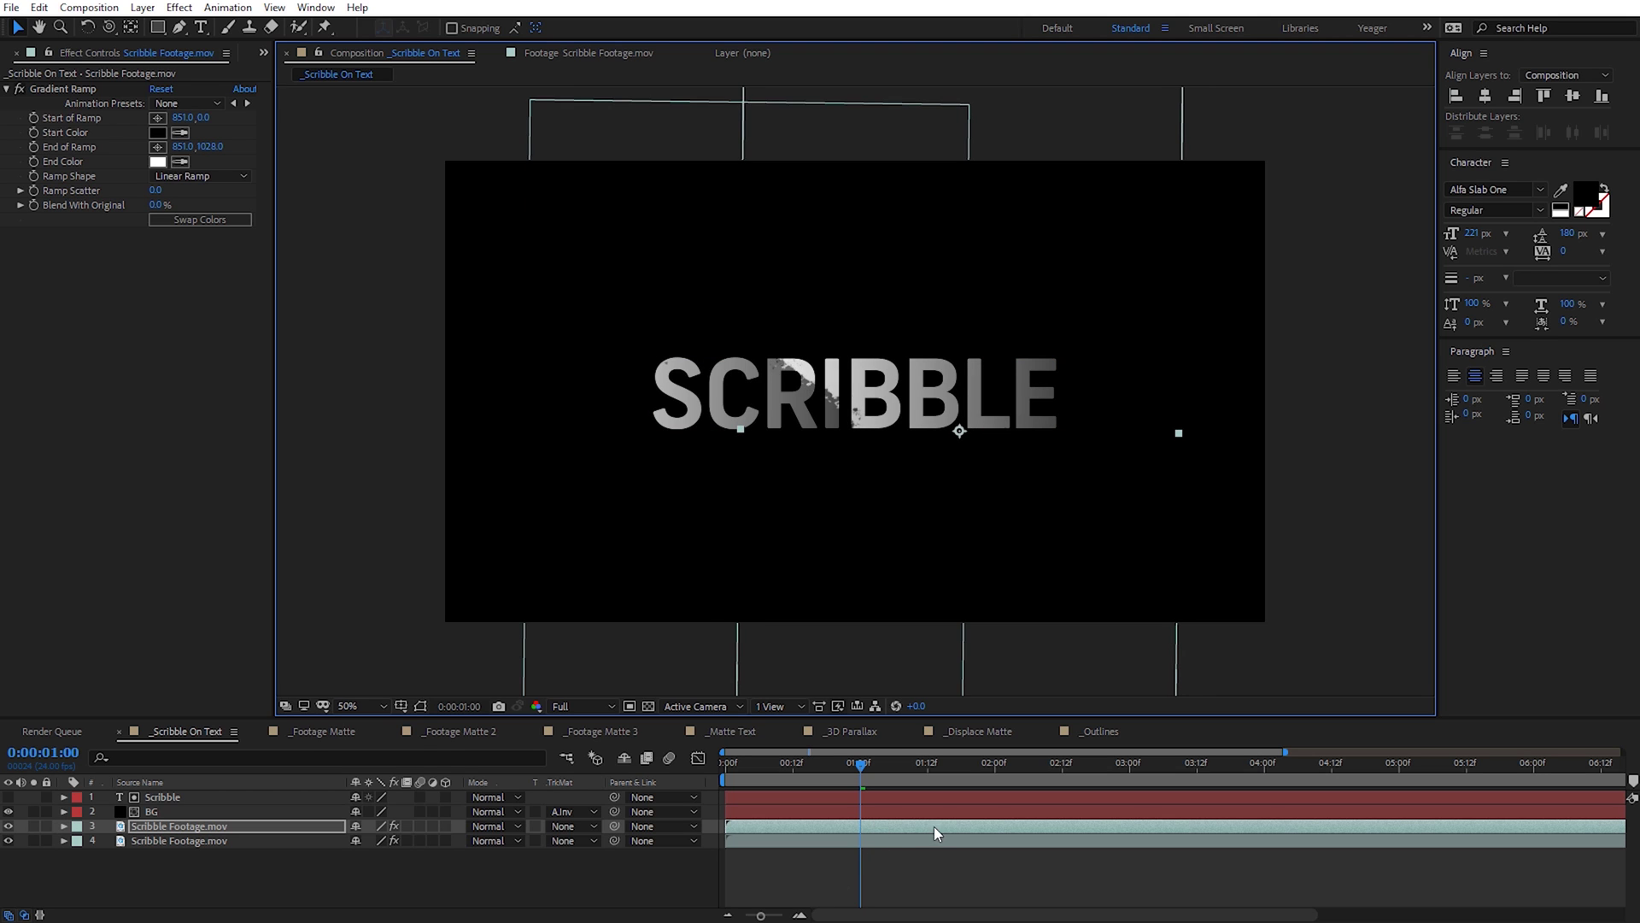
Step: Shift the duplicated scribble layer to start about five frames into the composition, and scrub to 0:00:02:03 to check the reveal
{"action": "left_click_drag", "start_coordinate": [951, 827], "coordinate": [870, 827]}
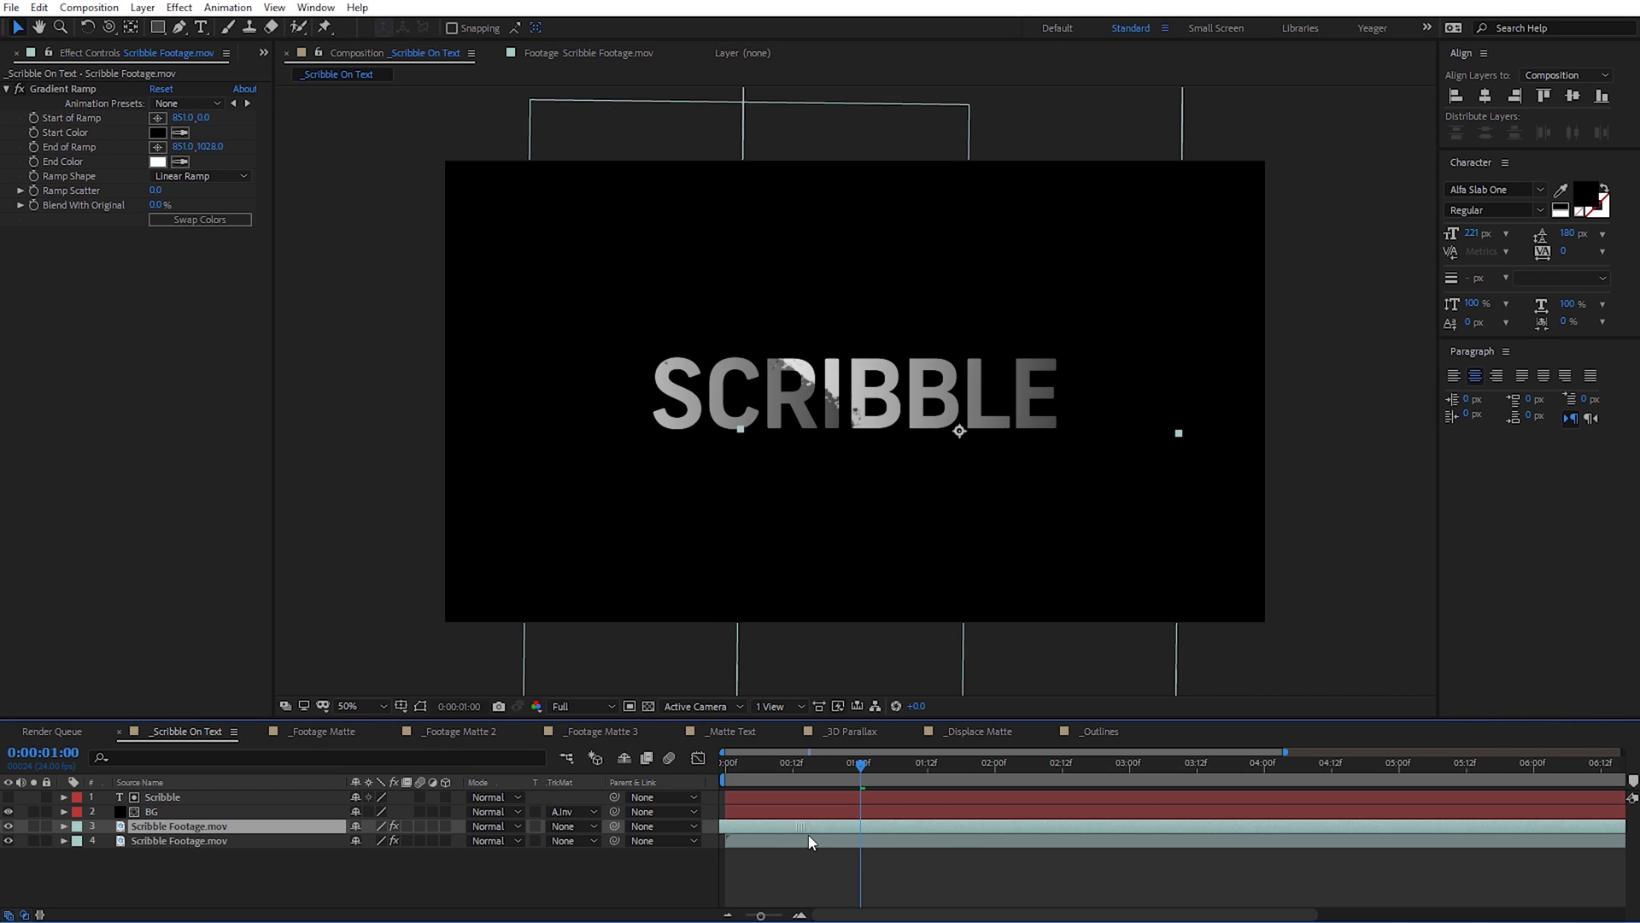
{"action": "left_click_drag", "start_coordinate": [941, 830], "coordinate": [955, 828]}
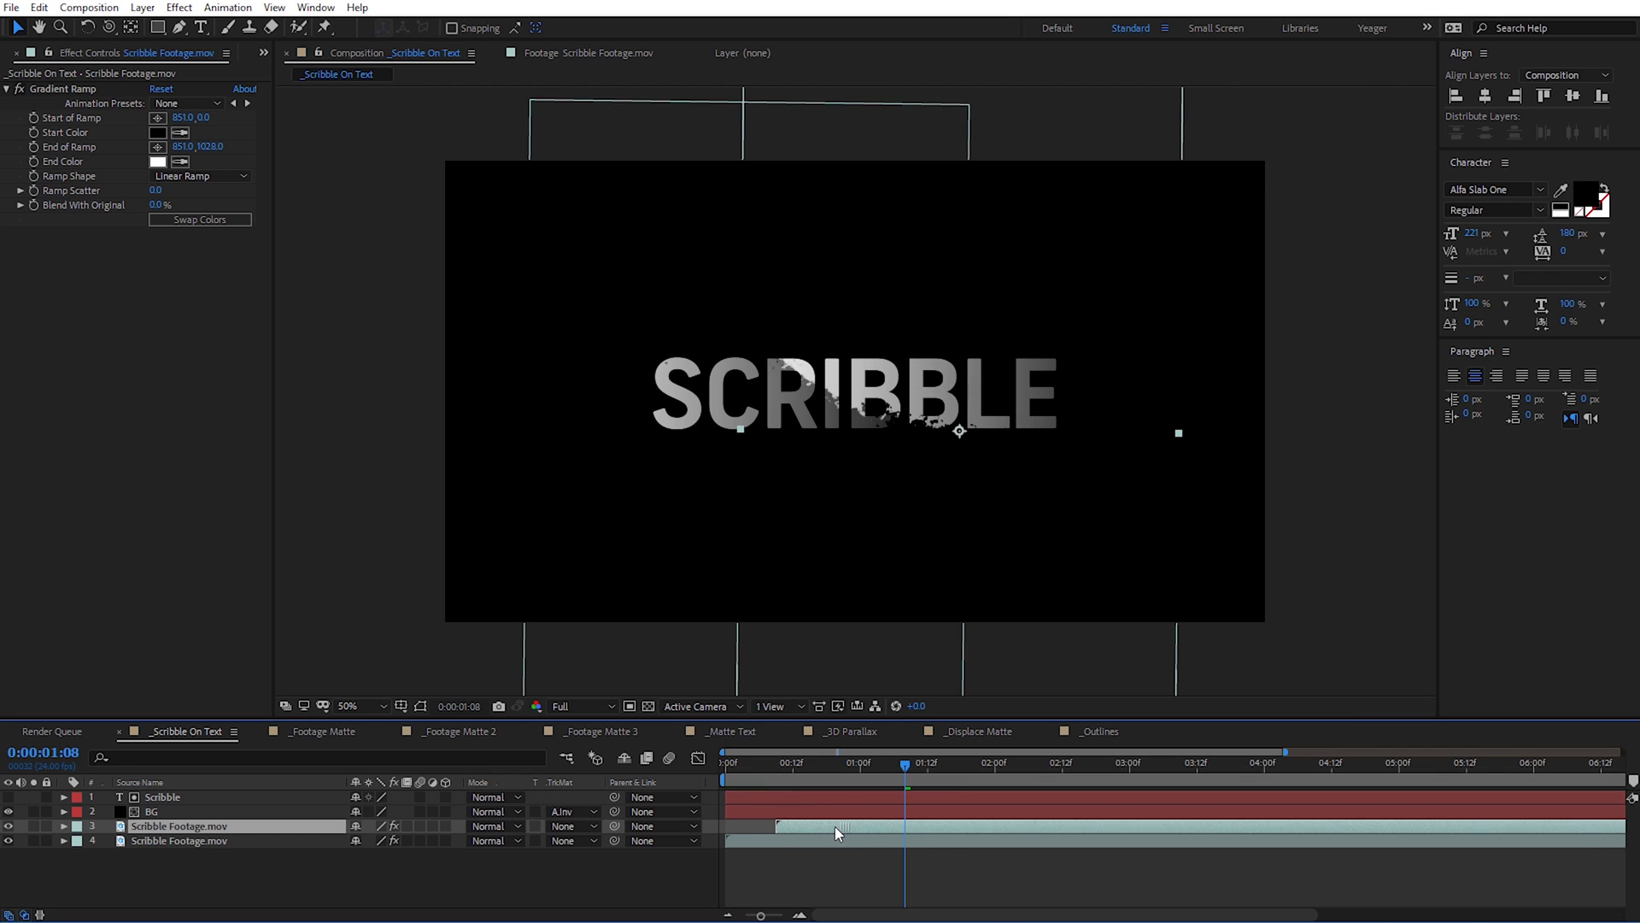
{"action": "left_click_drag", "start_coordinate": [824, 827], "coordinate": [857, 827]}
{"action": "left_click_drag", "start_coordinate": [836, 765], "coordinate": [1010, 773]}
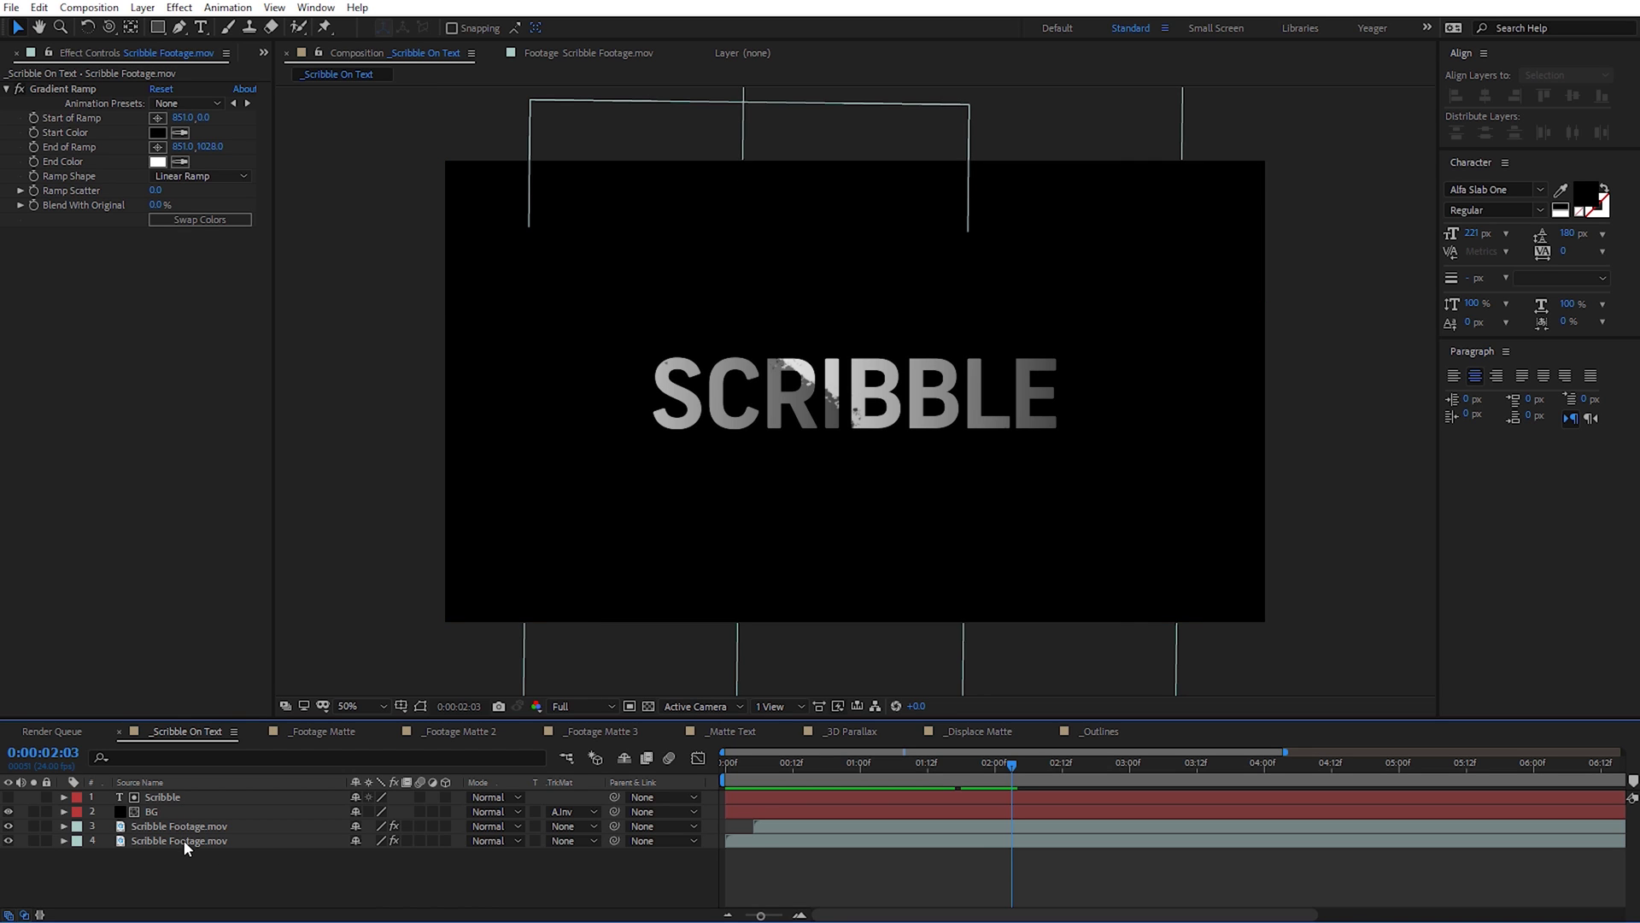
Step: Open the _Footage Matte composition and create a black solid named BG at composition size
{"action": "left_click", "coordinate": [329, 734]}
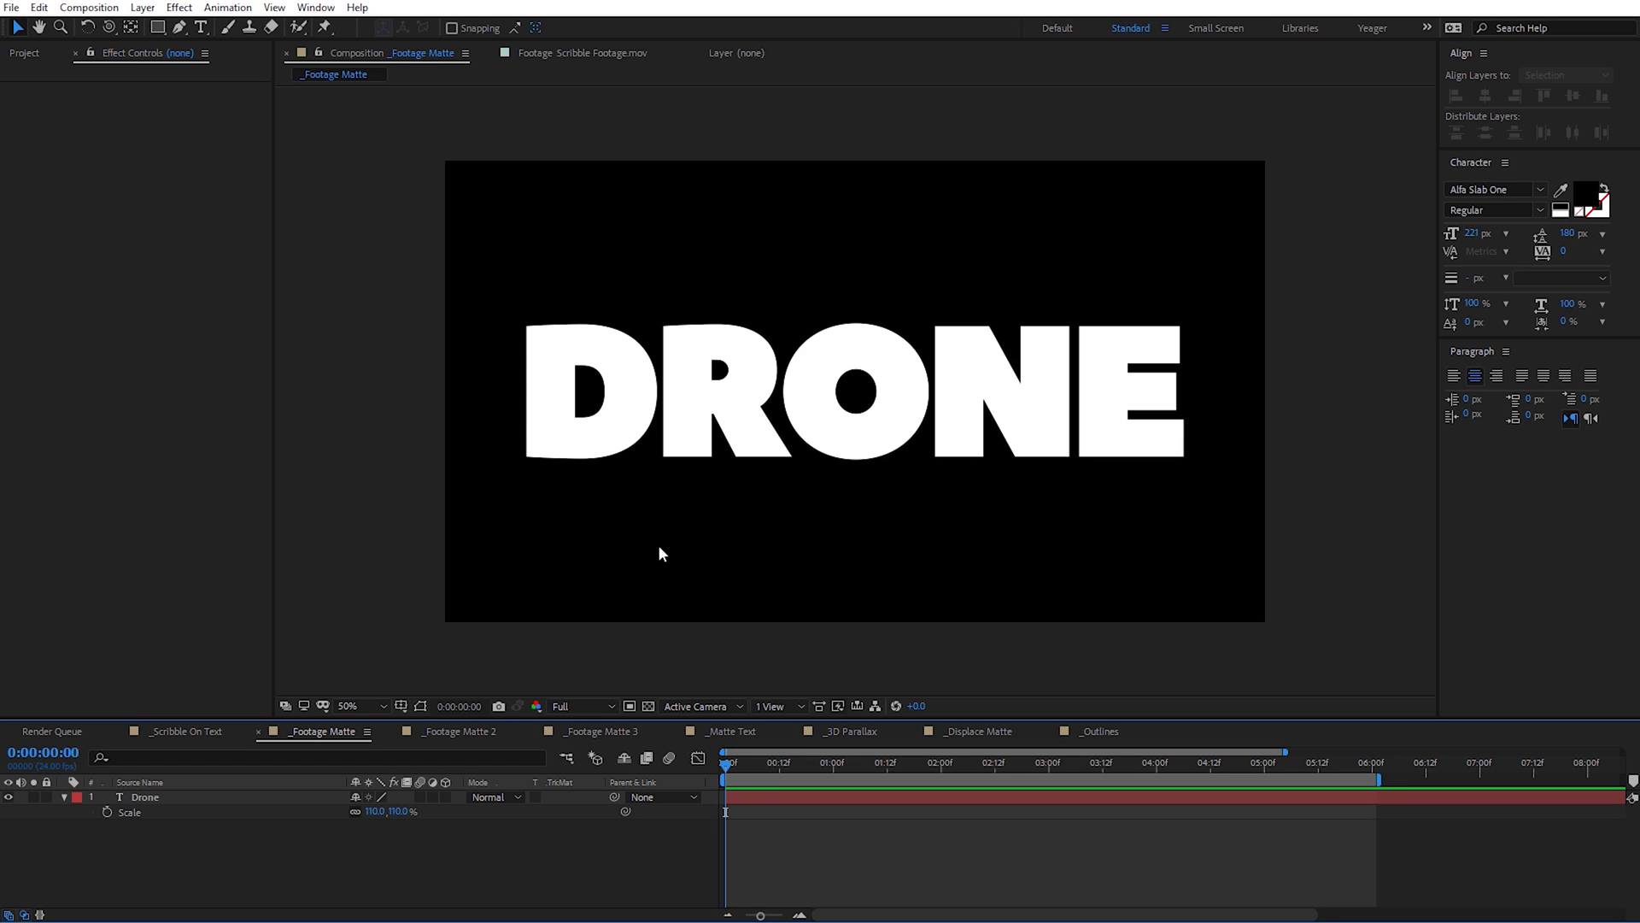
{"action": "right_click", "coordinate": [382, 437]}
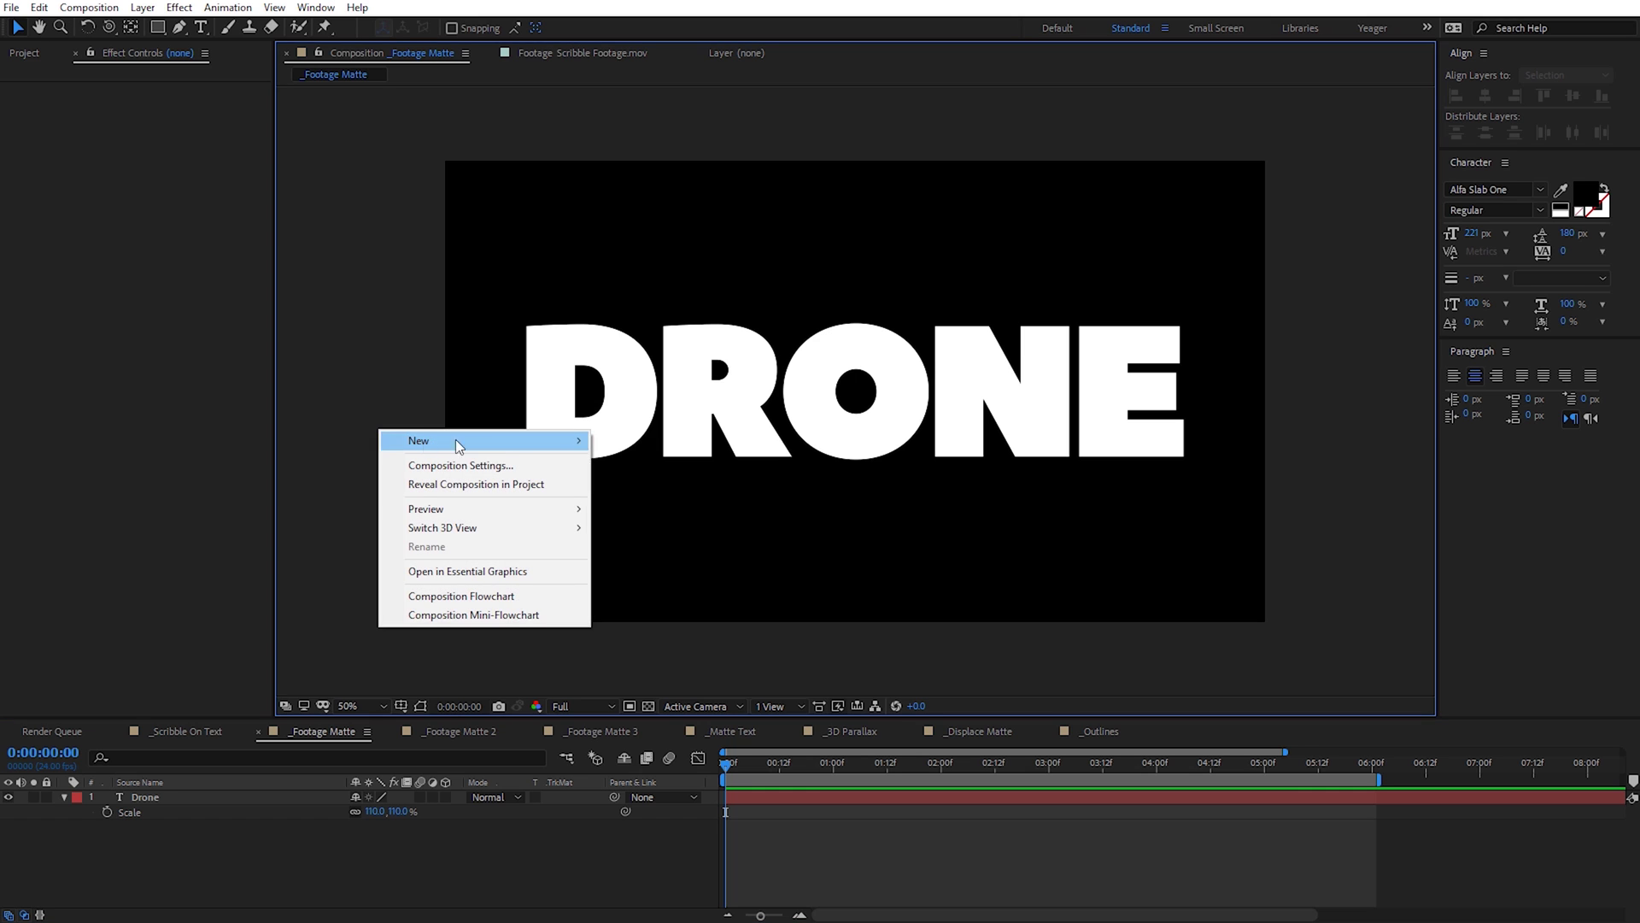
{"action": "mouse_move", "coordinate": [461, 440]}
{"action": "left_click", "coordinate": [643, 483]}
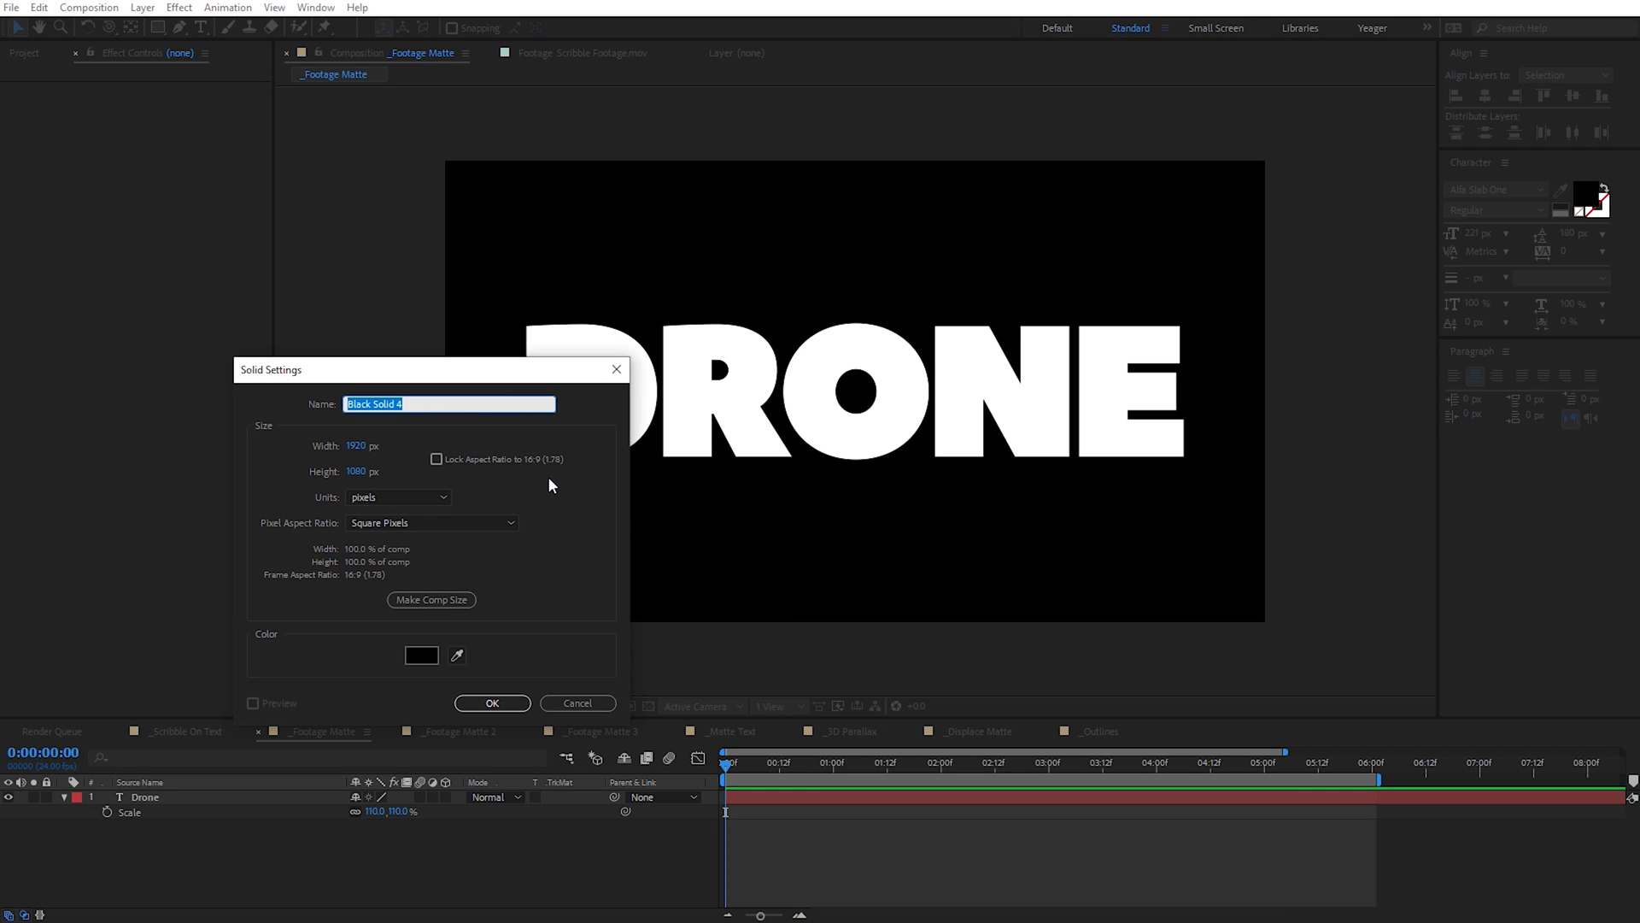
{"action": "type", "text": "B"}
{"action": "left_click", "coordinate": [450, 599]}
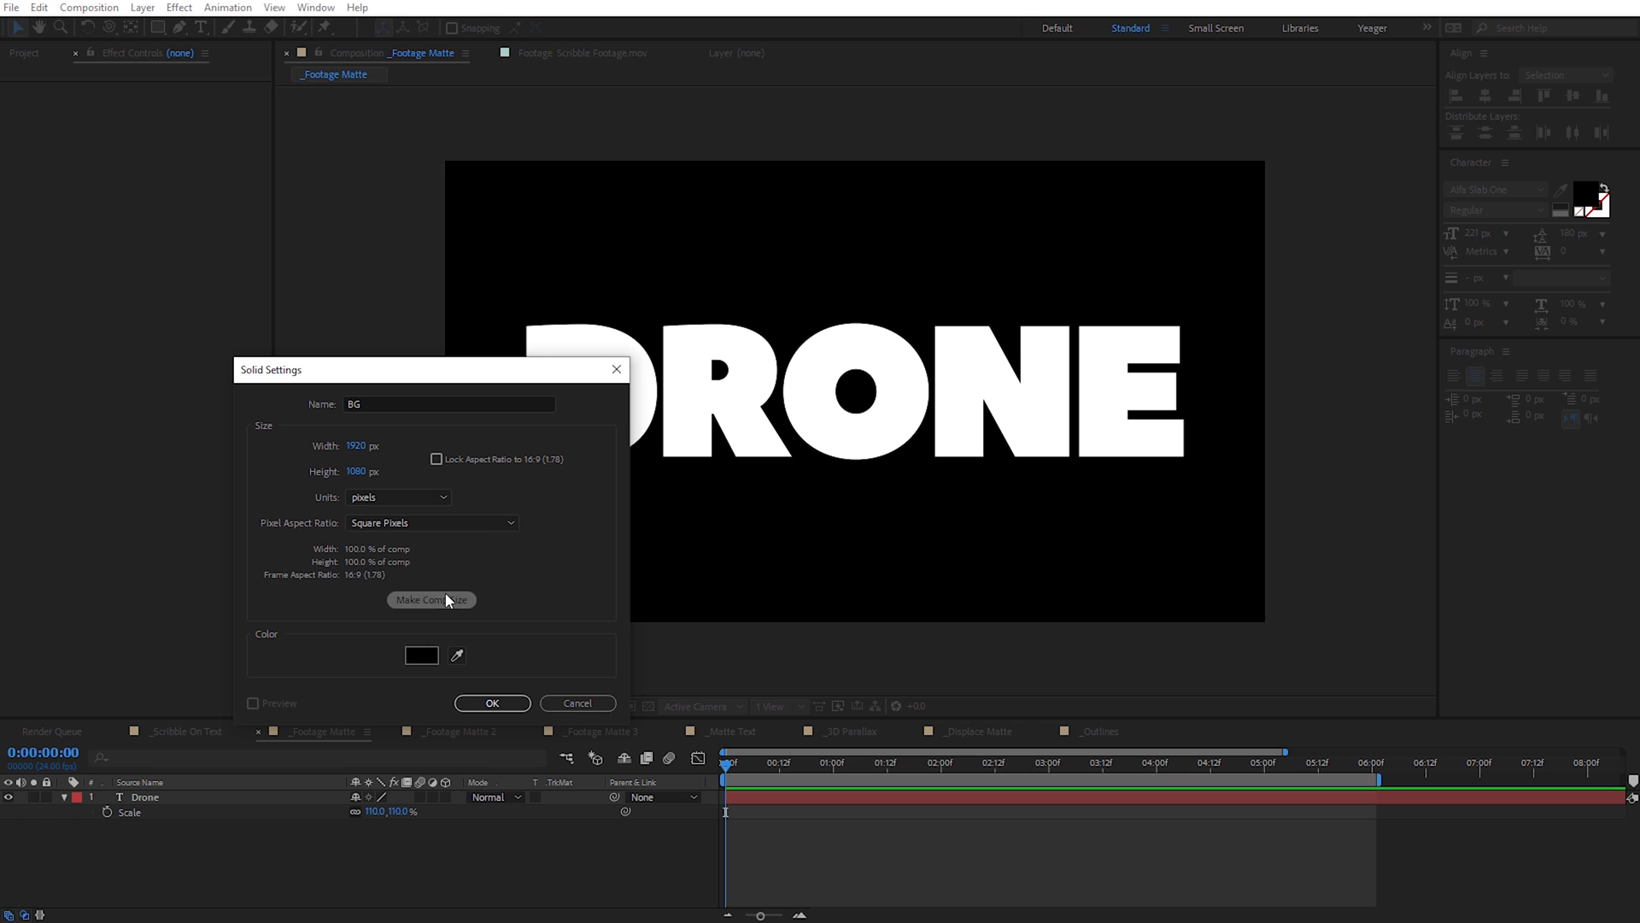
{"action": "left_click", "coordinate": [493, 704]}
Step: Move the BG solid below the Drone text layer and set its track matte to Alpha Inverted Matte "Drone"
{"action": "left_click_drag", "start_coordinate": [141, 797], "coordinate": [169, 830]}
{"action": "left_click", "coordinate": [568, 826]}
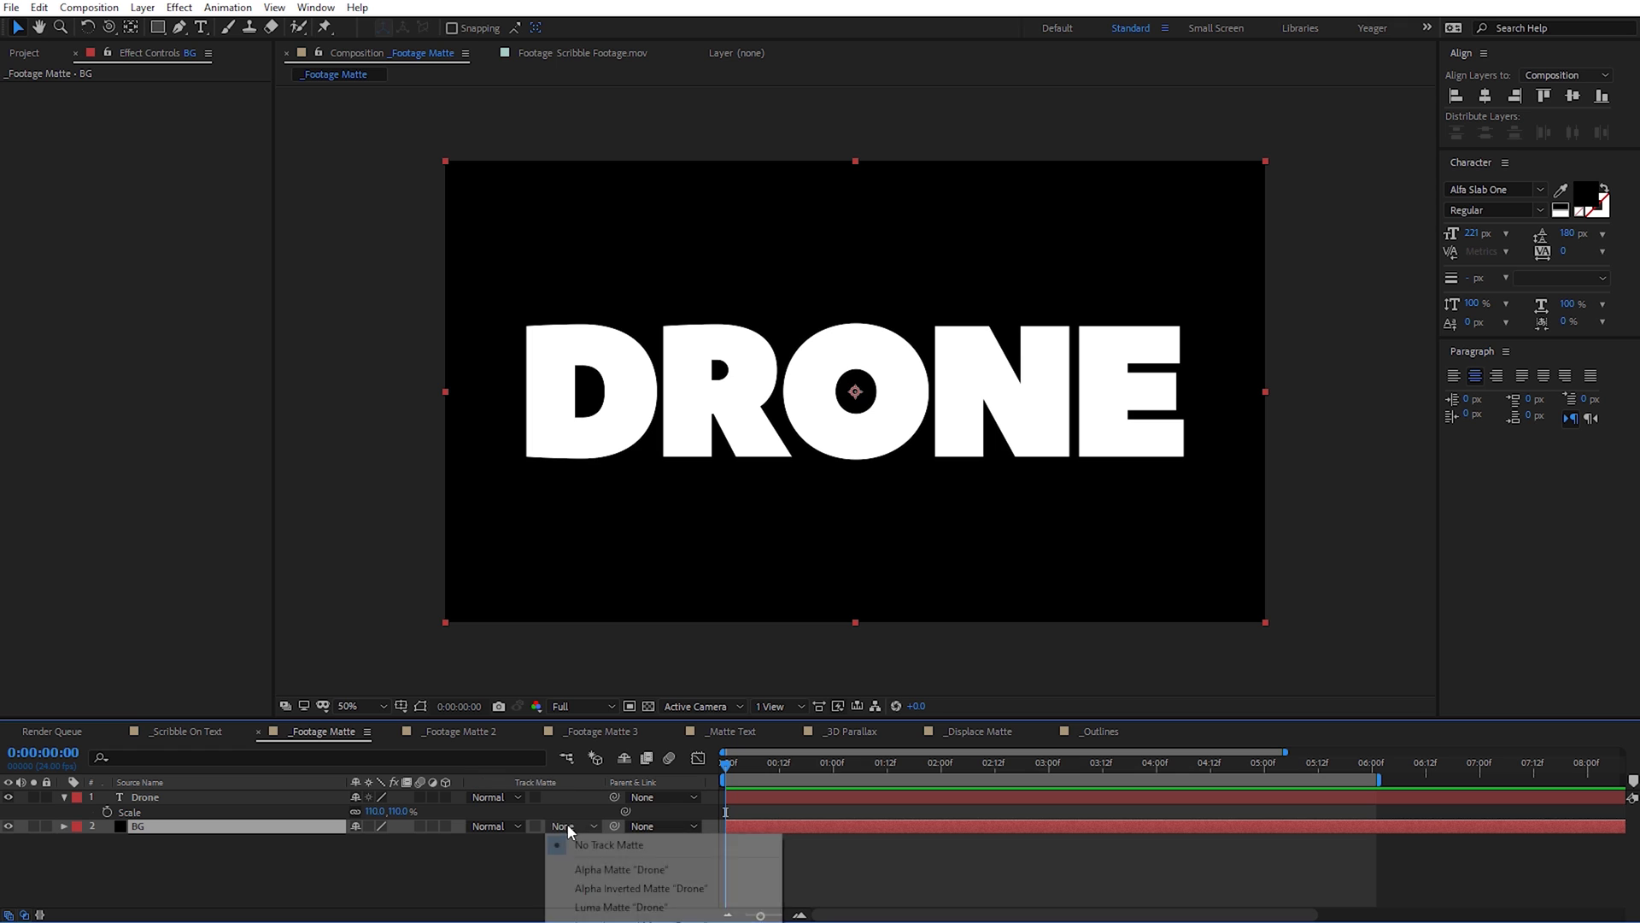
{"action": "left_click", "coordinate": [611, 889]}
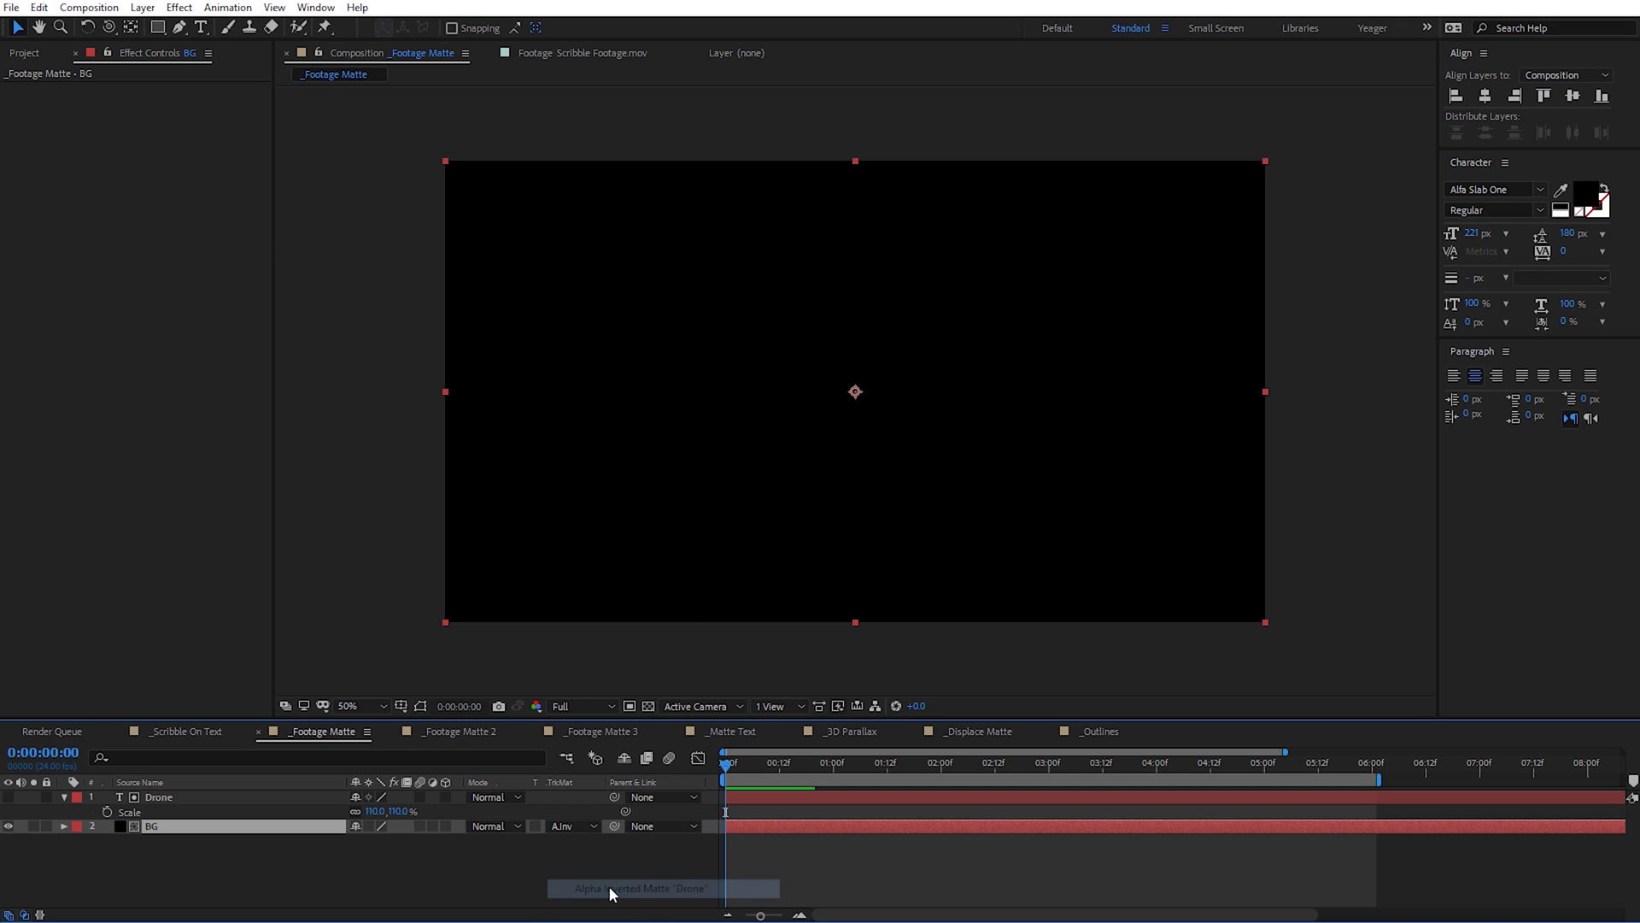
Step: Turn on the transparency grid and place Drone Footage Clip.mp4 beneath the BG layer, scrubbing through the footage to 0:00:03:00
{"action": "left_click", "coordinate": [649, 706]}
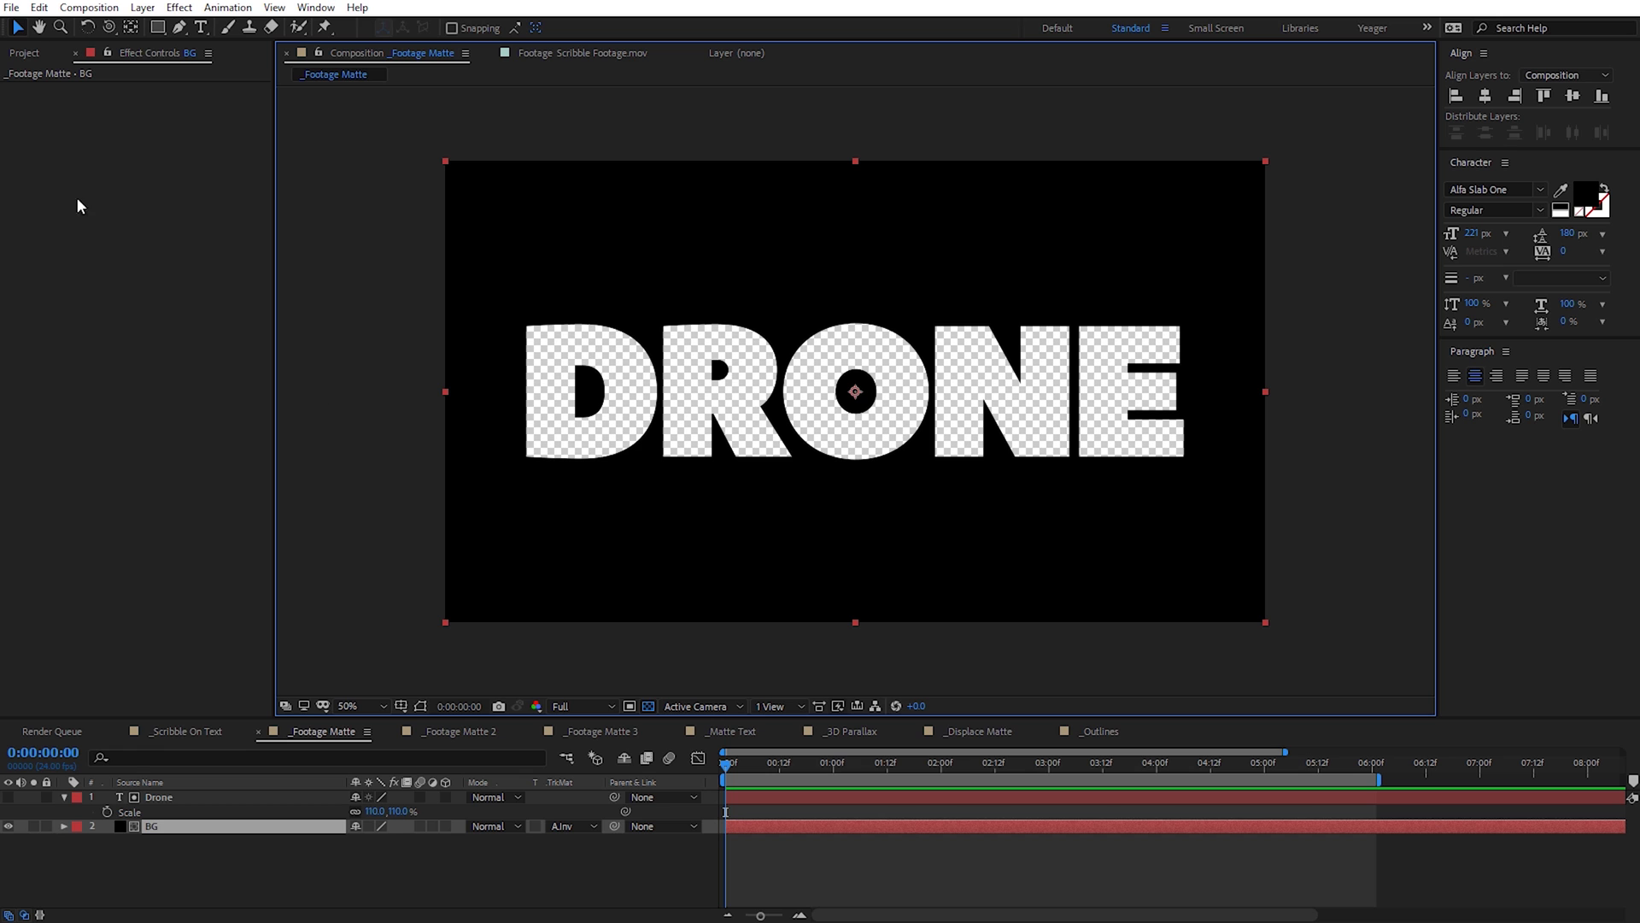
{"action": "left_click", "coordinate": [26, 53]}
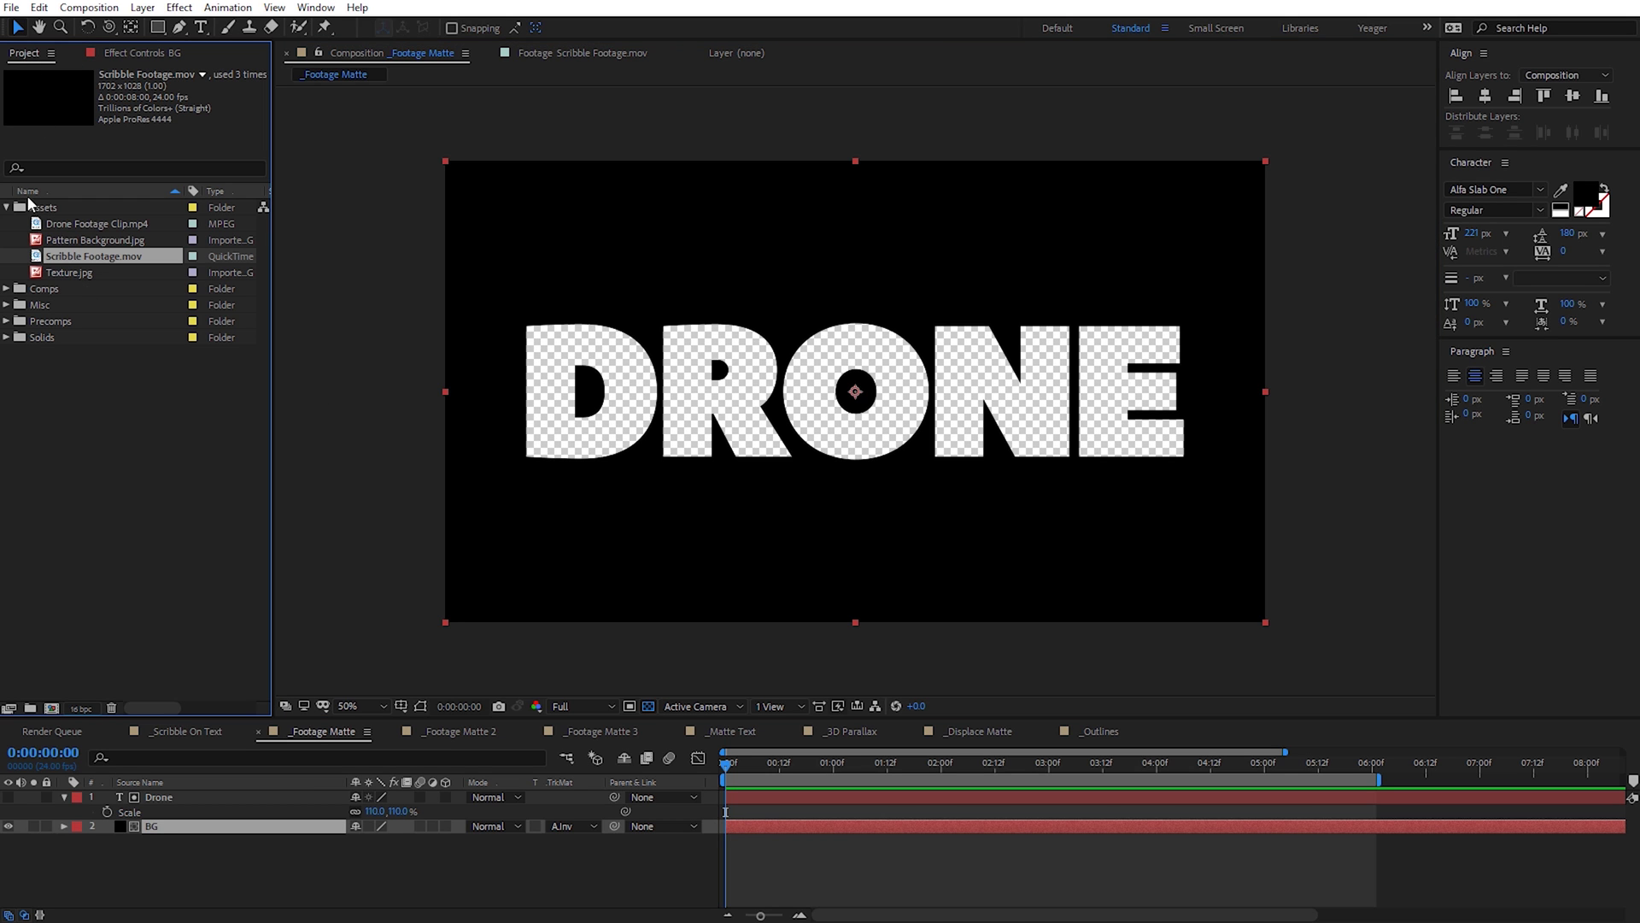
{"action": "left_click_drag", "start_coordinate": [69, 224], "coordinate": [232, 842]}
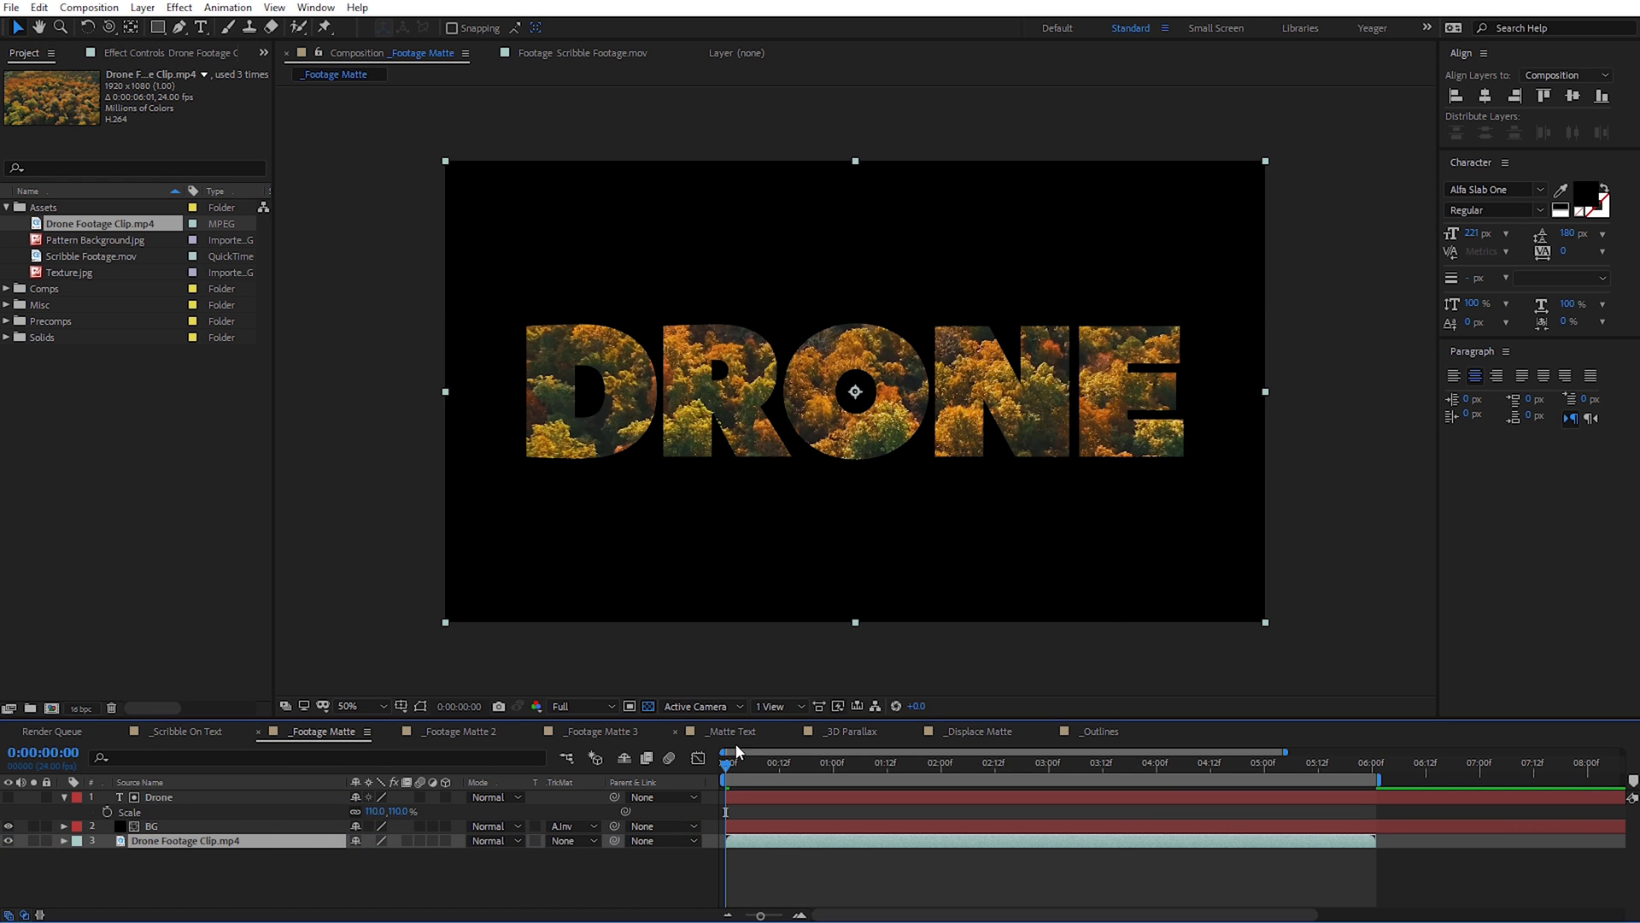
{"action": "left_click_drag", "start_coordinate": [728, 763], "coordinate": [1044, 777]}
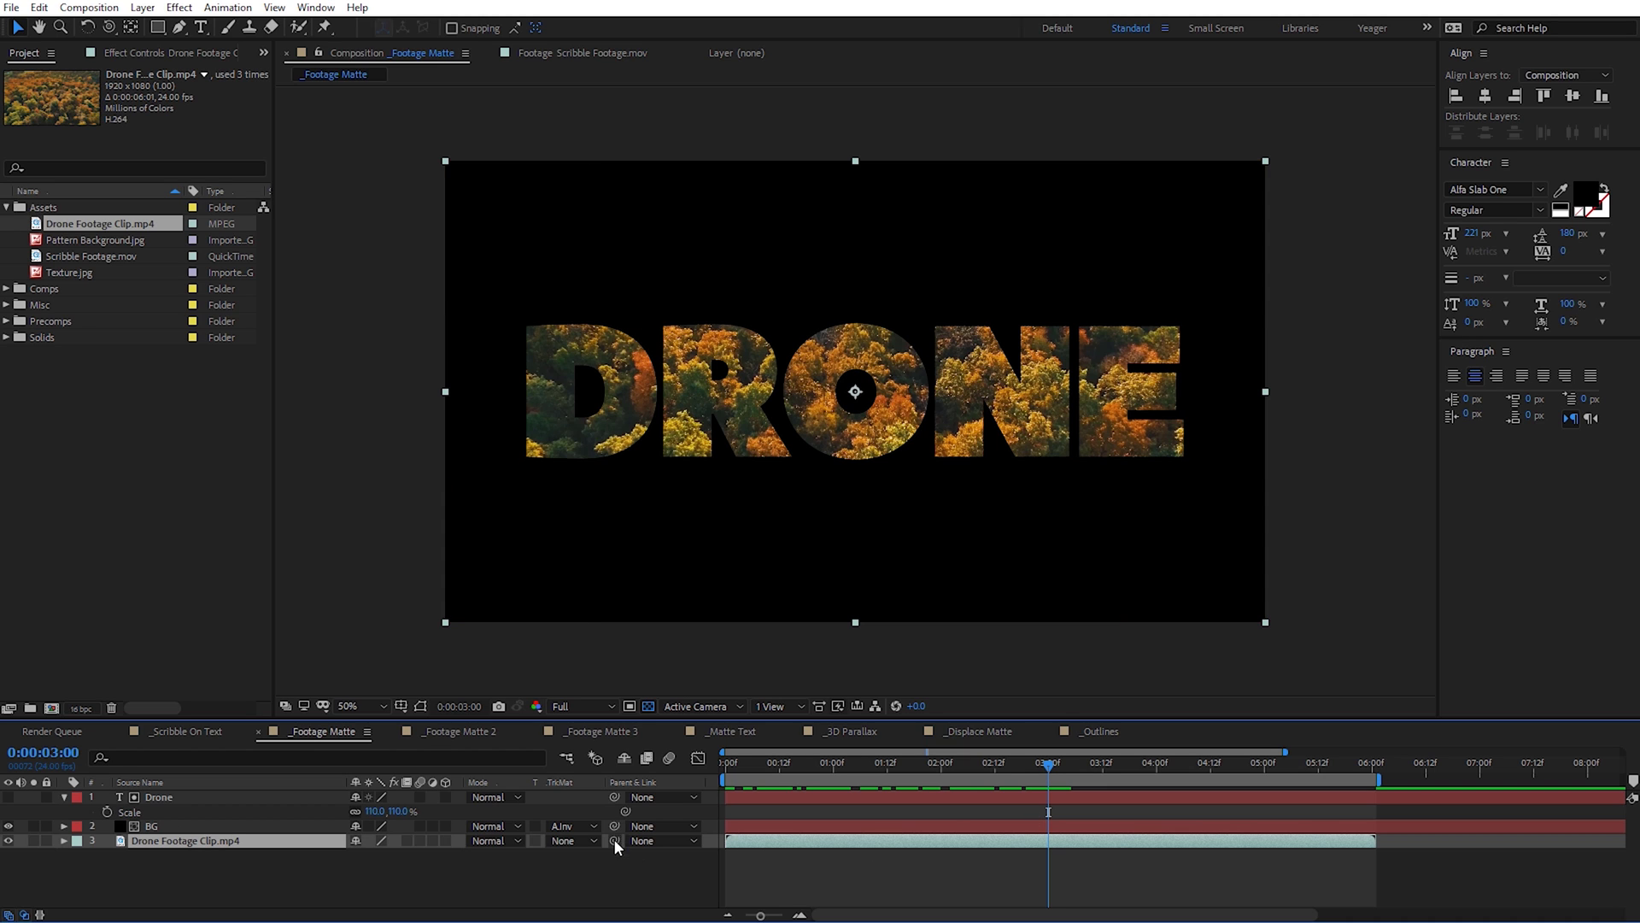
Step: Parent the Drone Footage Clip.mp4 layer to the Drone text layer and add a Scale keyframe on the text at 0:00:03:00
{"action": "left_click_drag", "start_coordinate": [616, 840], "coordinate": [157, 797]}
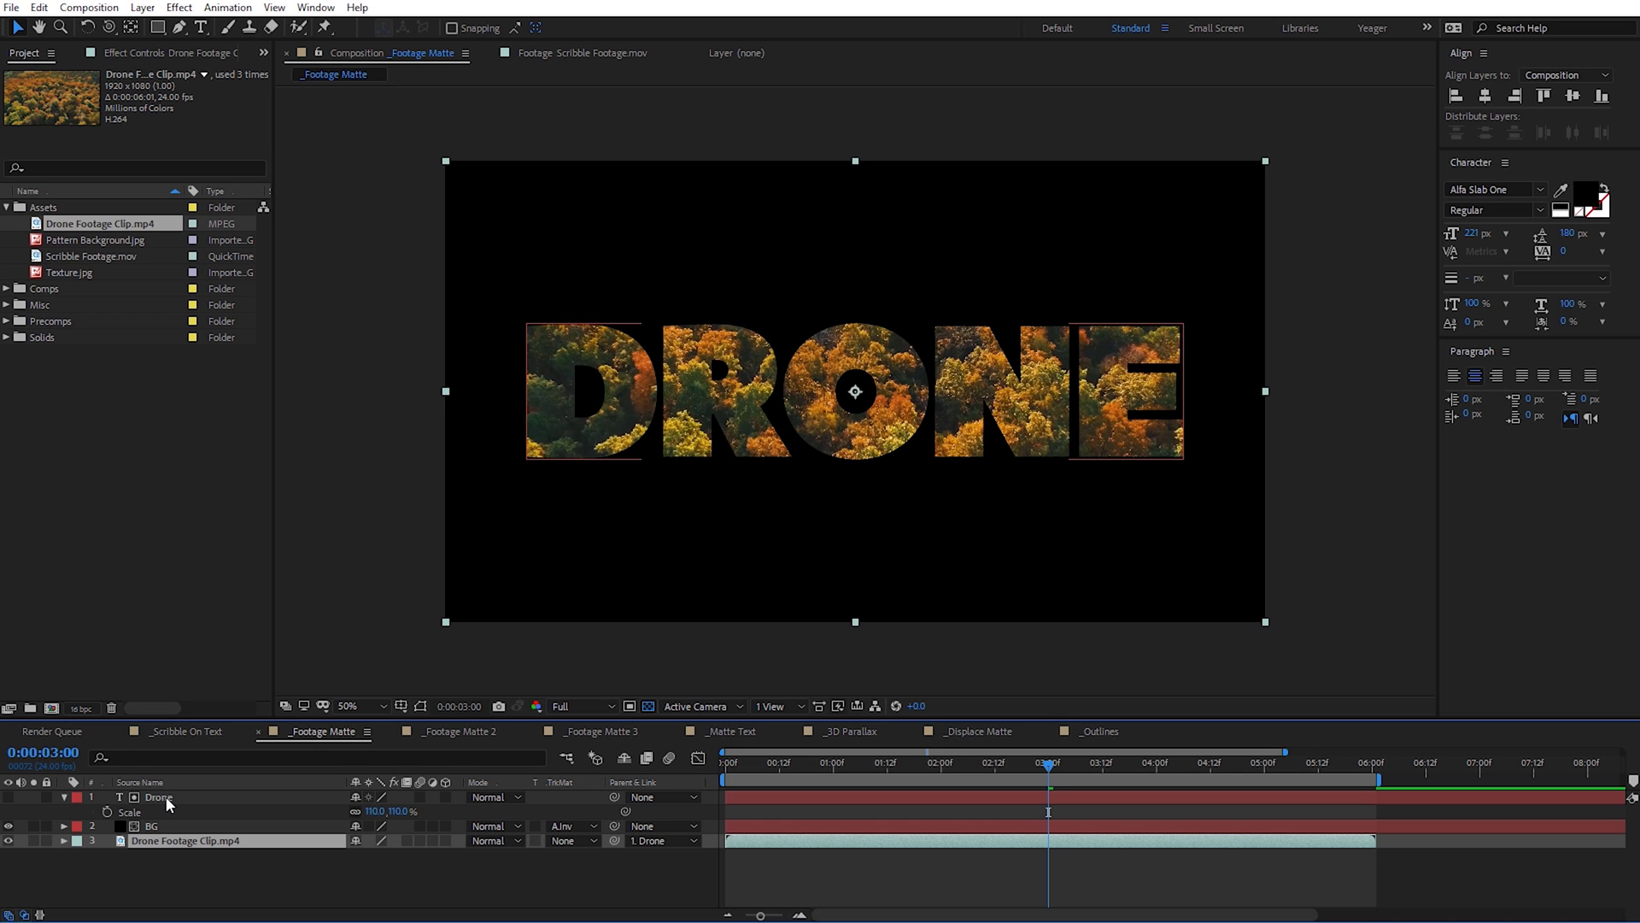
{"action": "left_click", "coordinate": [157, 797]}
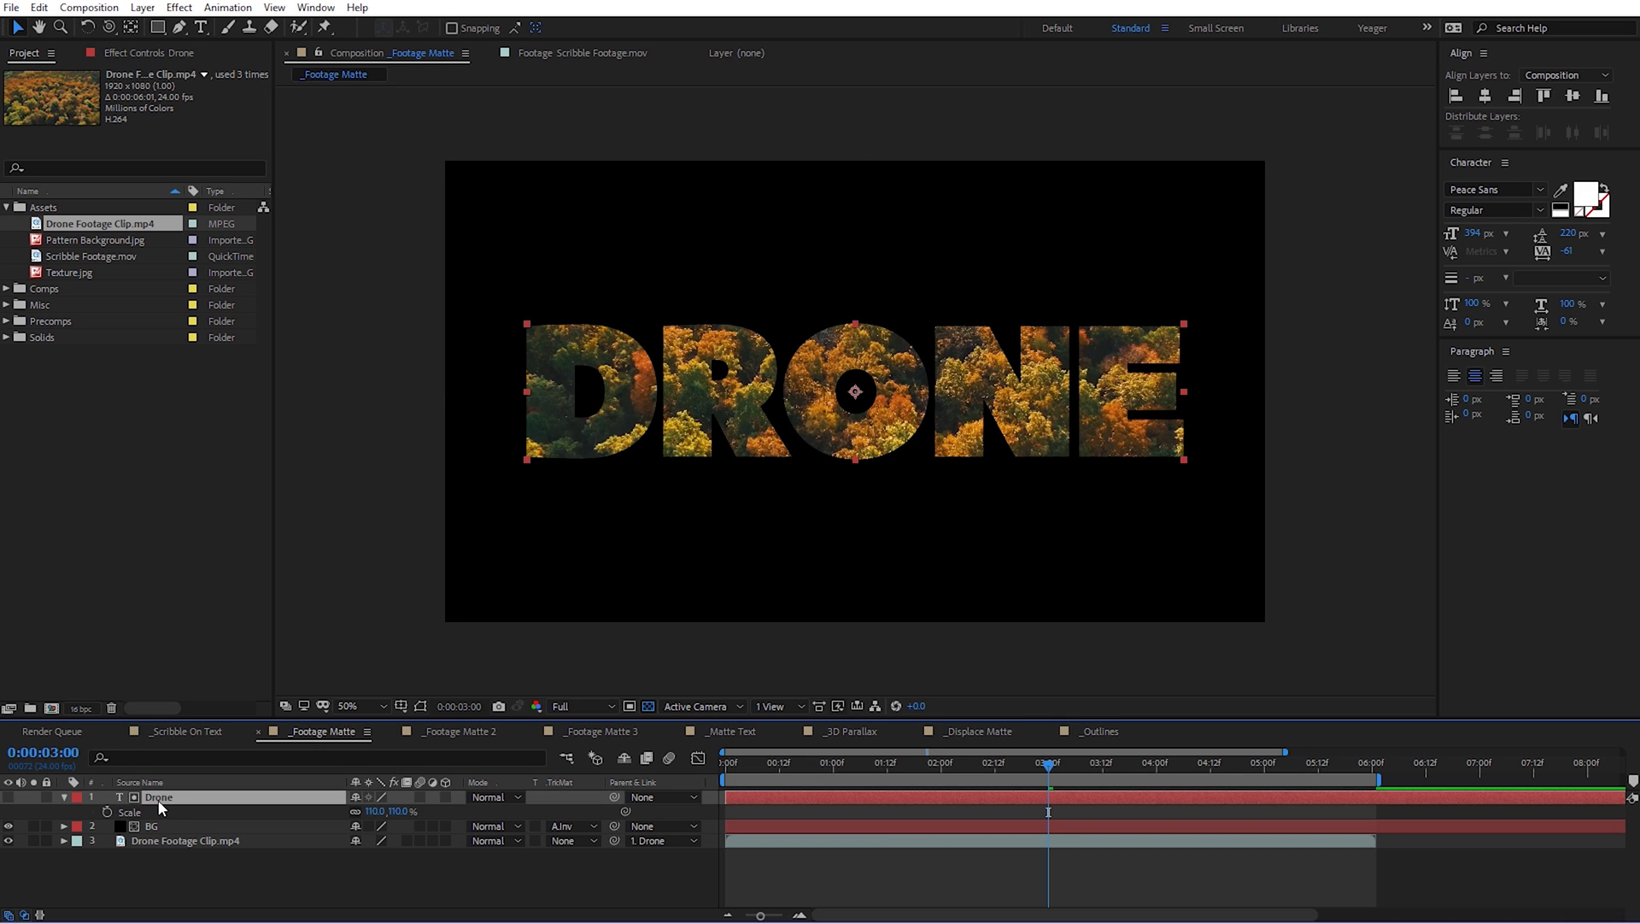
{"action": "key", "text": "s"}
{"action": "key", "text": "s"}
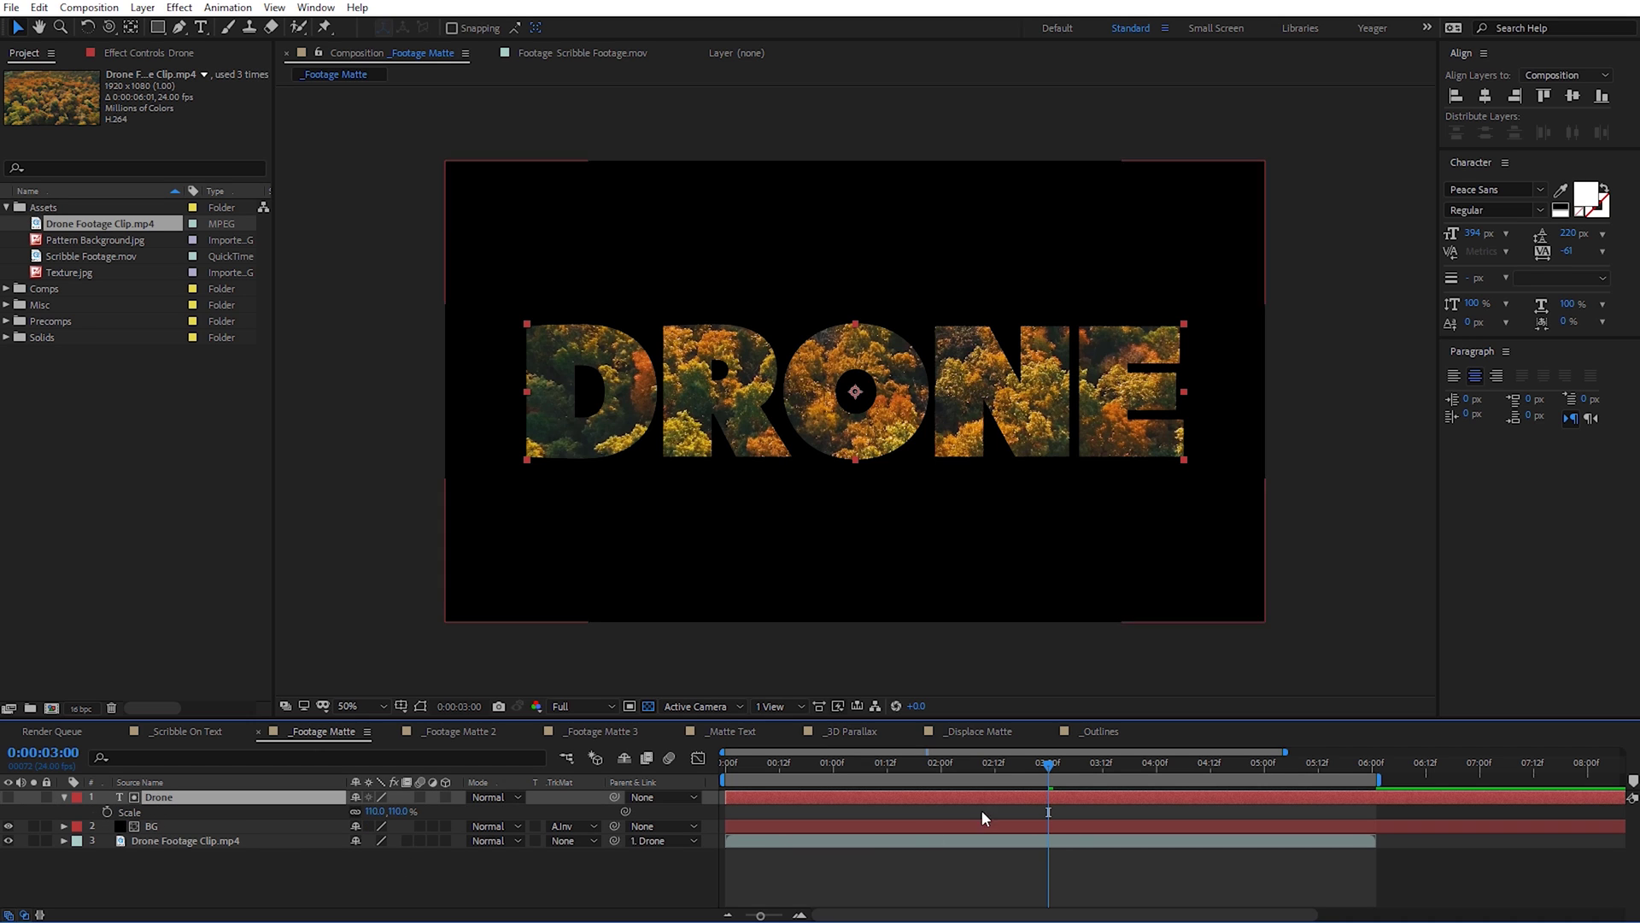
{"action": "left_click", "coordinate": [107, 812]}
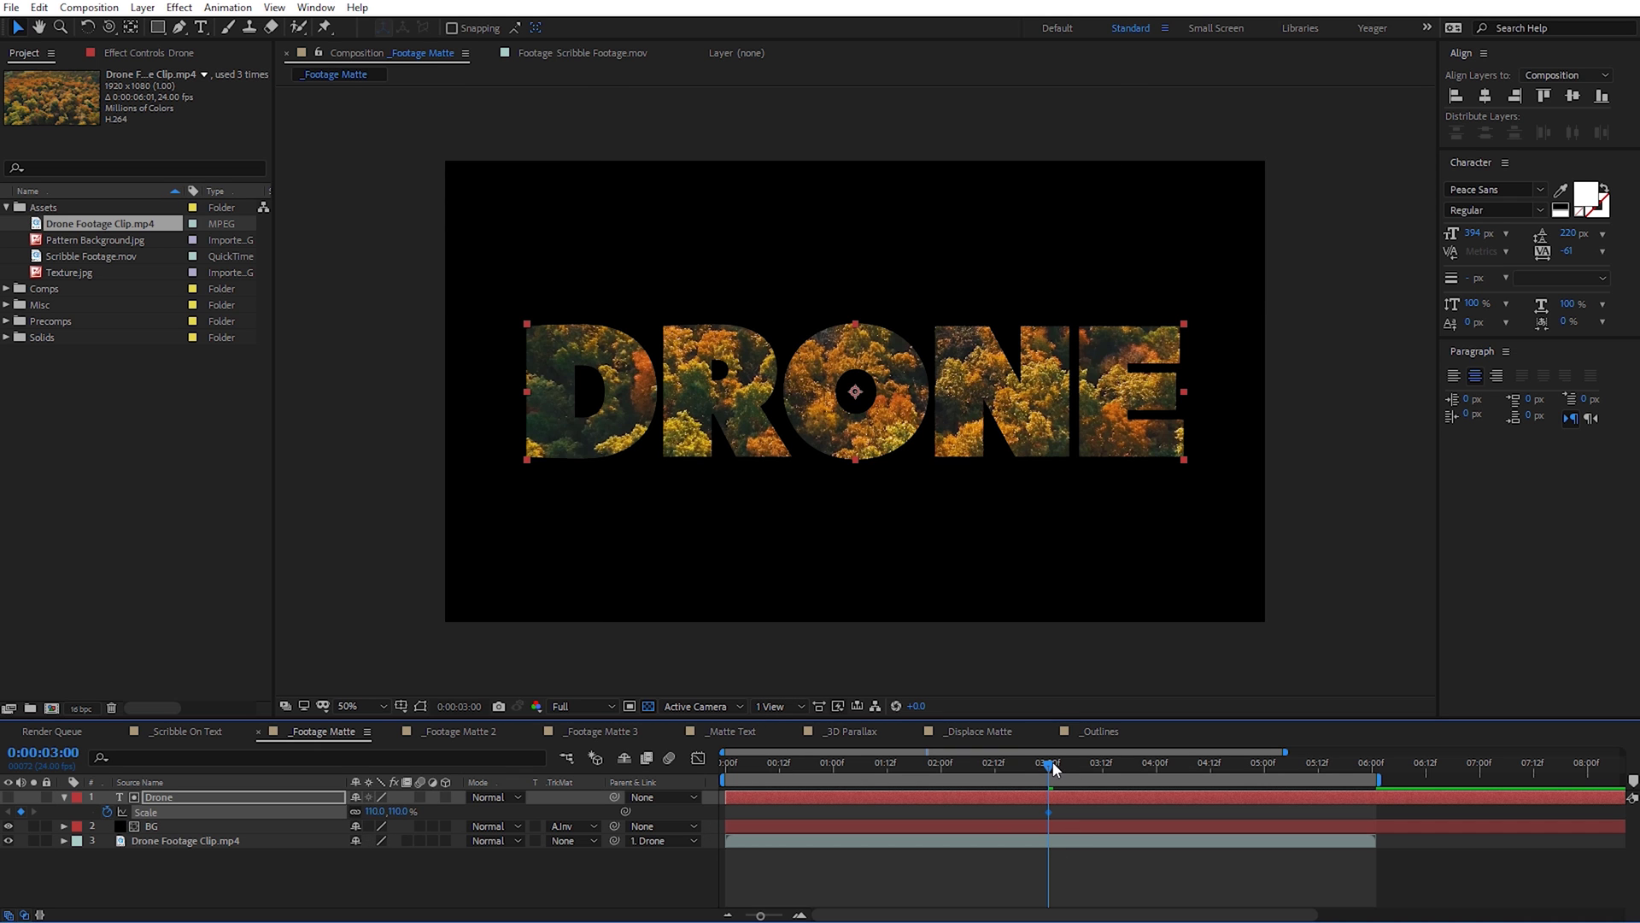
Step: Set the Drone text layer's Scale to 90% at 0:00:00:00
{"action": "left_click_drag", "start_coordinate": [1051, 769], "coordinate": [716, 774]}
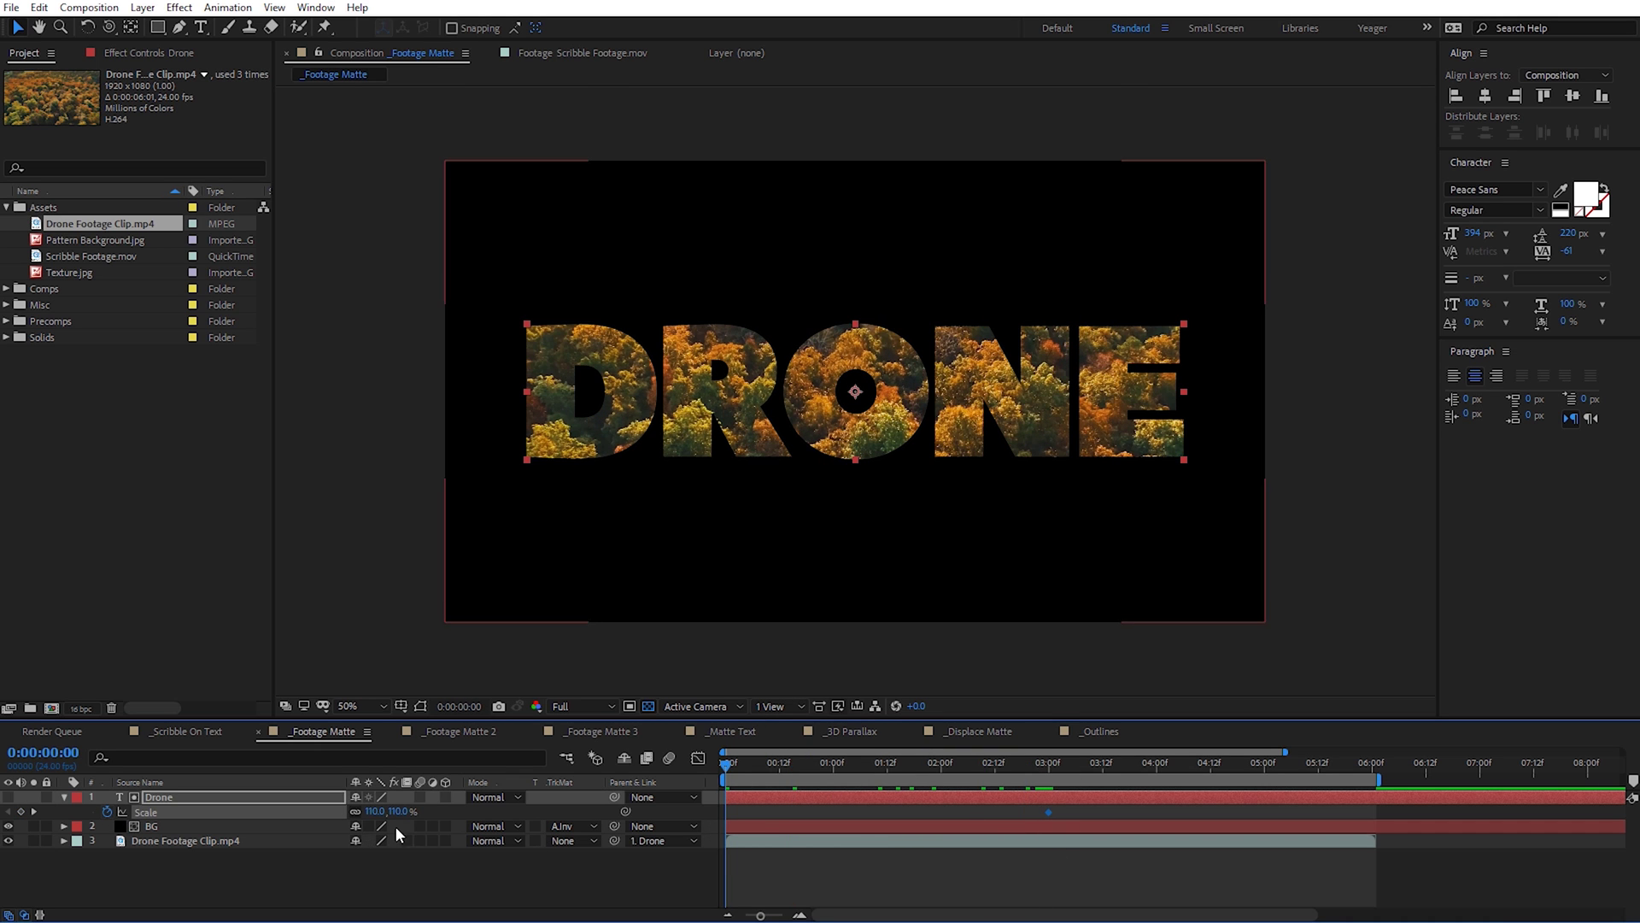
{"action": "left_click_drag", "start_coordinate": [399, 812], "coordinate": [382, 812]}
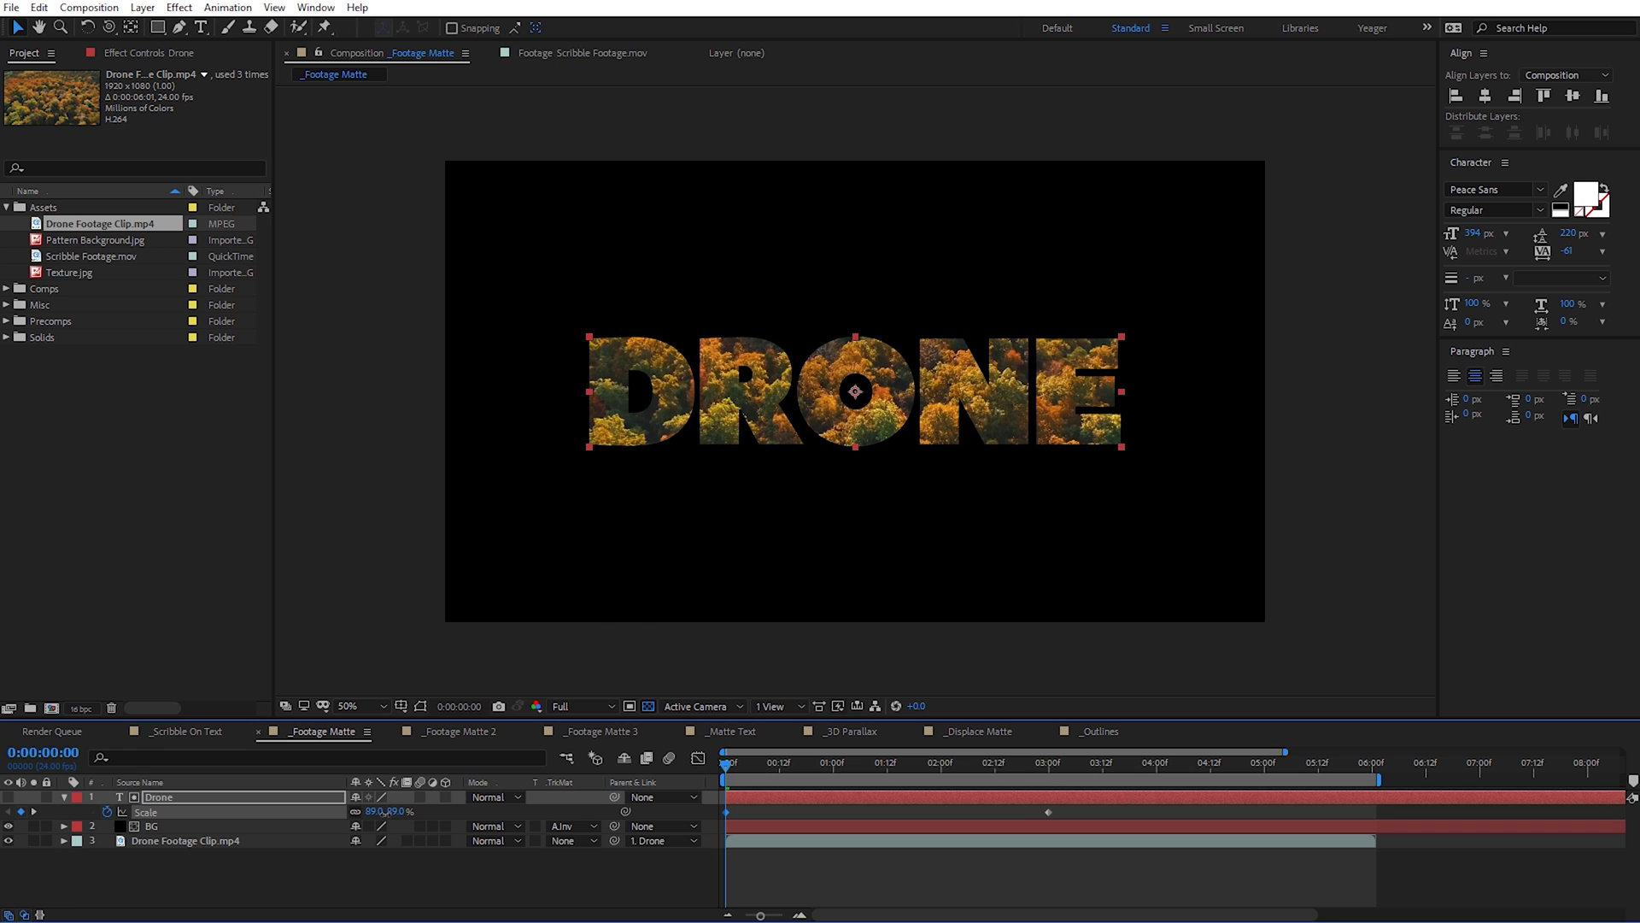
{"action": "left_click", "coordinate": [399, 811]}
{"action": "type", "text": "90"}
{"action": "key", "text": "Return"}
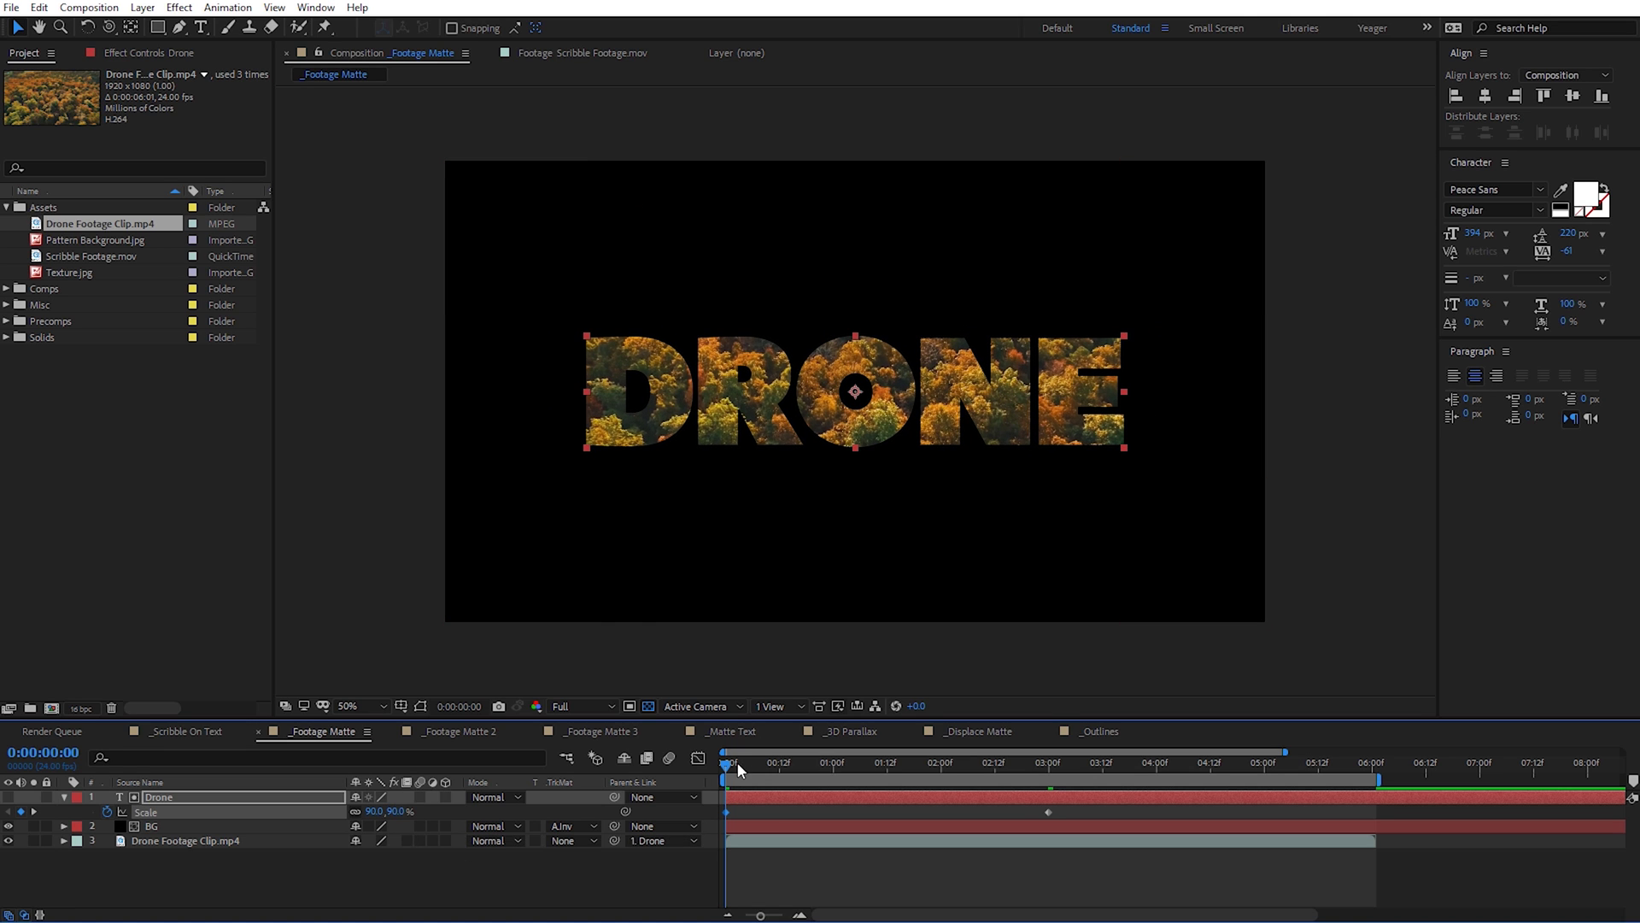
Step: Apply Easy Ease to the Scale keyframe at 0:00:03:00, lengthen its incoming speed handle, and scrub back to check the motion
{"action": "left_click_drag", "start_coordinate": [735, 762], "coordinate": [1050, 787]}
{"action": "left_click", "coordinate": [1048, 811]}
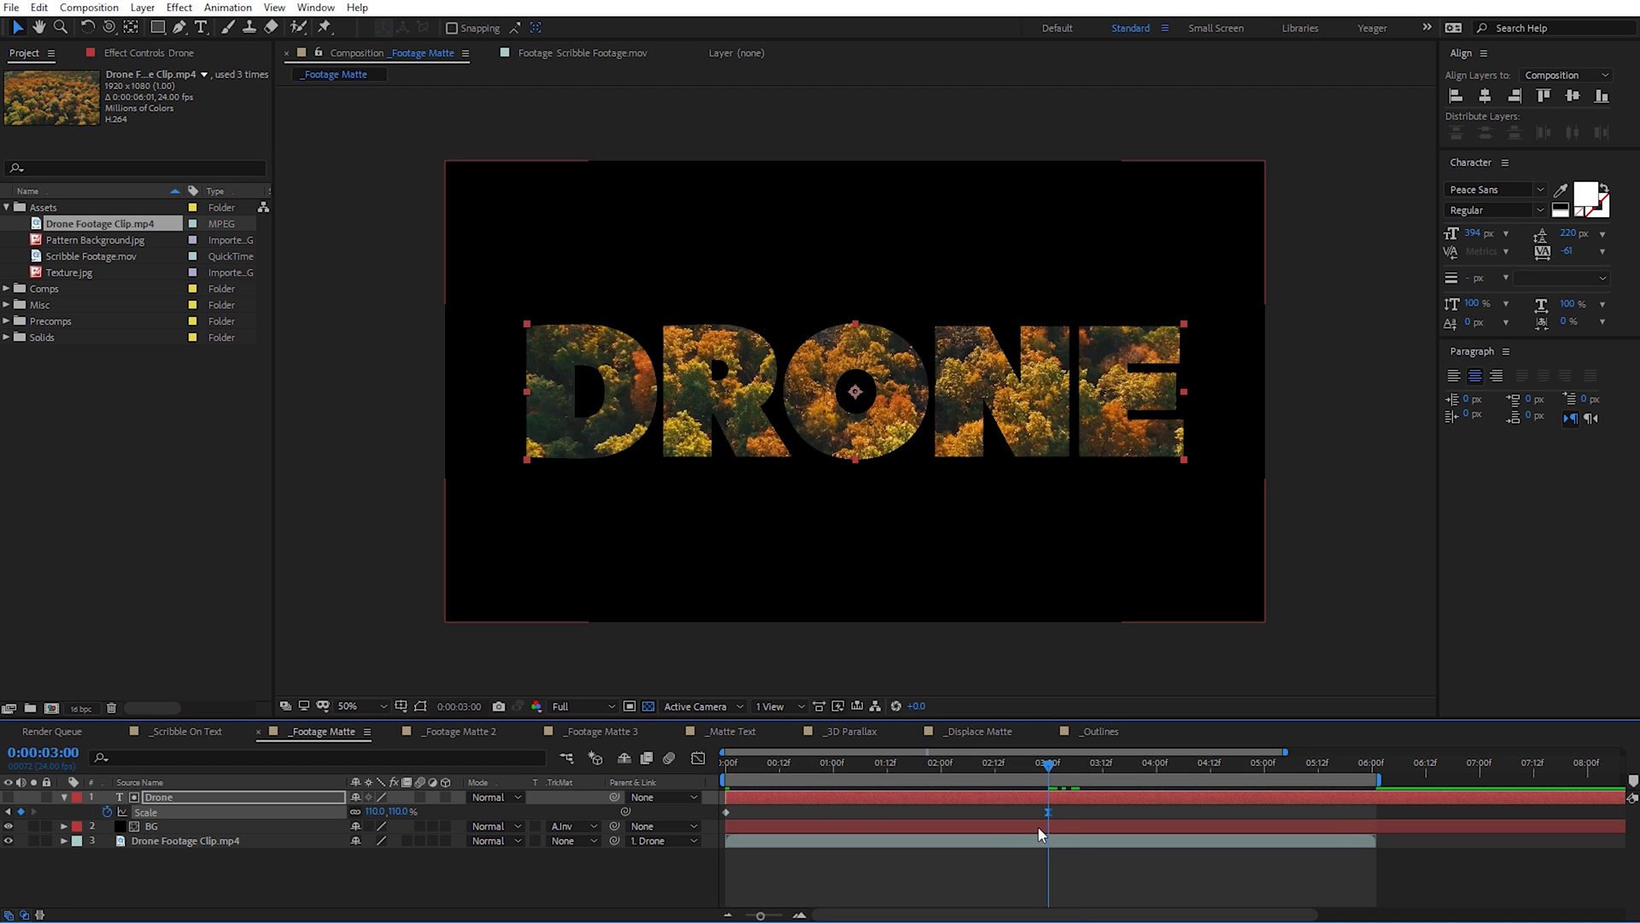
{"action": "left_click", "coordinate": [698, 759]}
{"action": "left_click_drag", "start_coordinate": [996, 876], "coordinate": [953, 874]}
{"action": "left_click", "coordinate": [698, 759]}
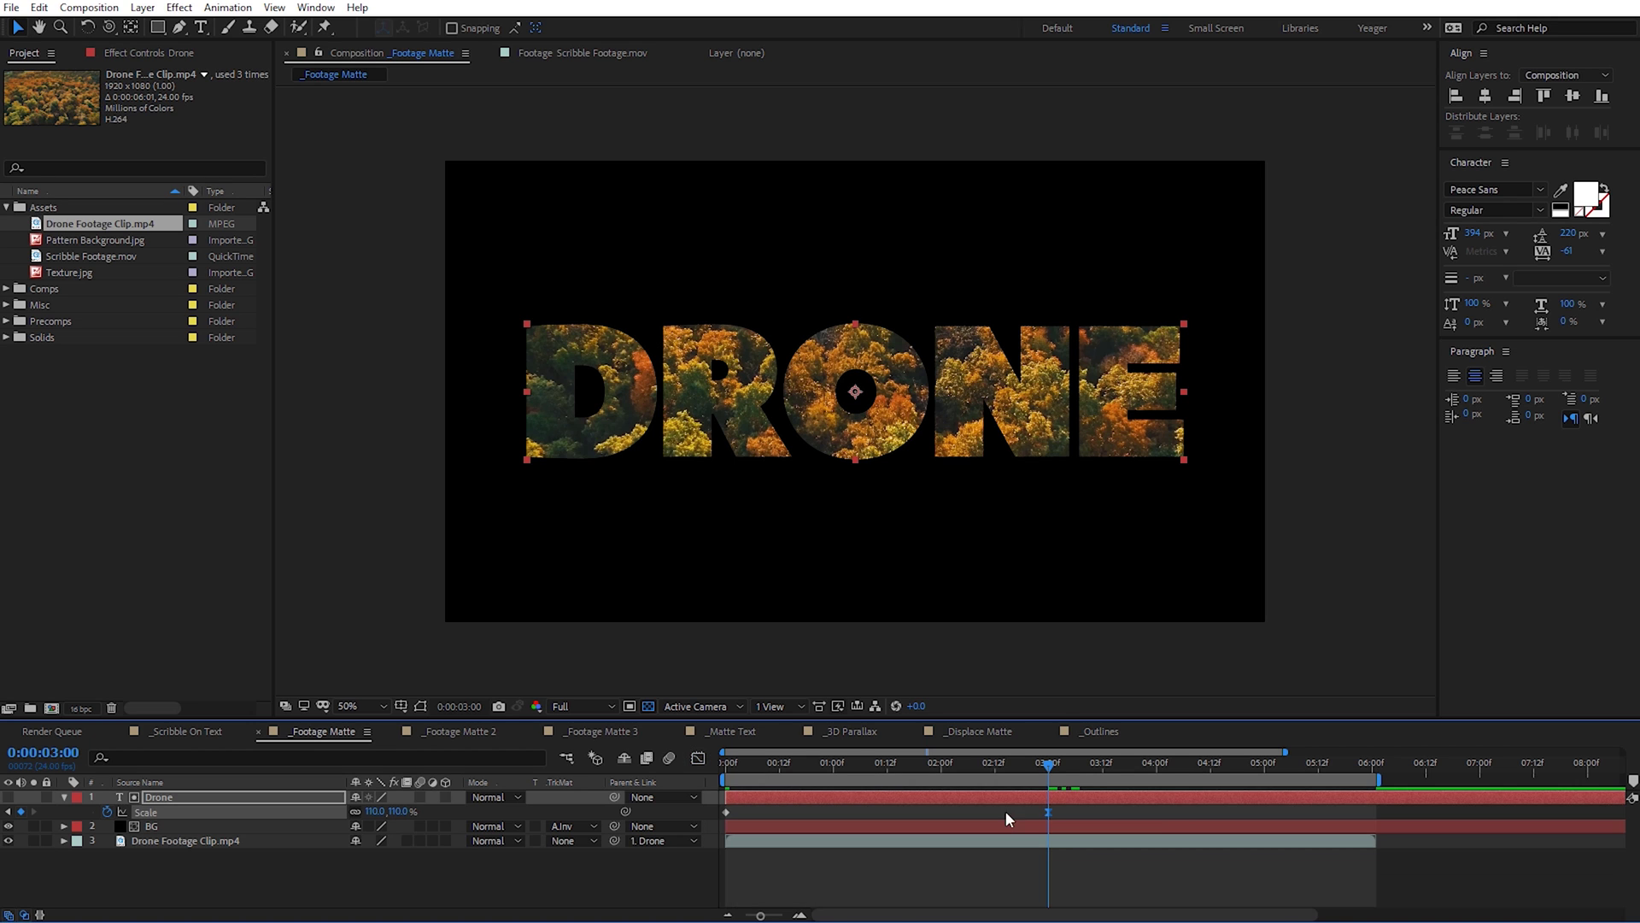
{"action": "left_click_drag", "start_coordinate": [1059, 766], "coordinate": [748, 778]}
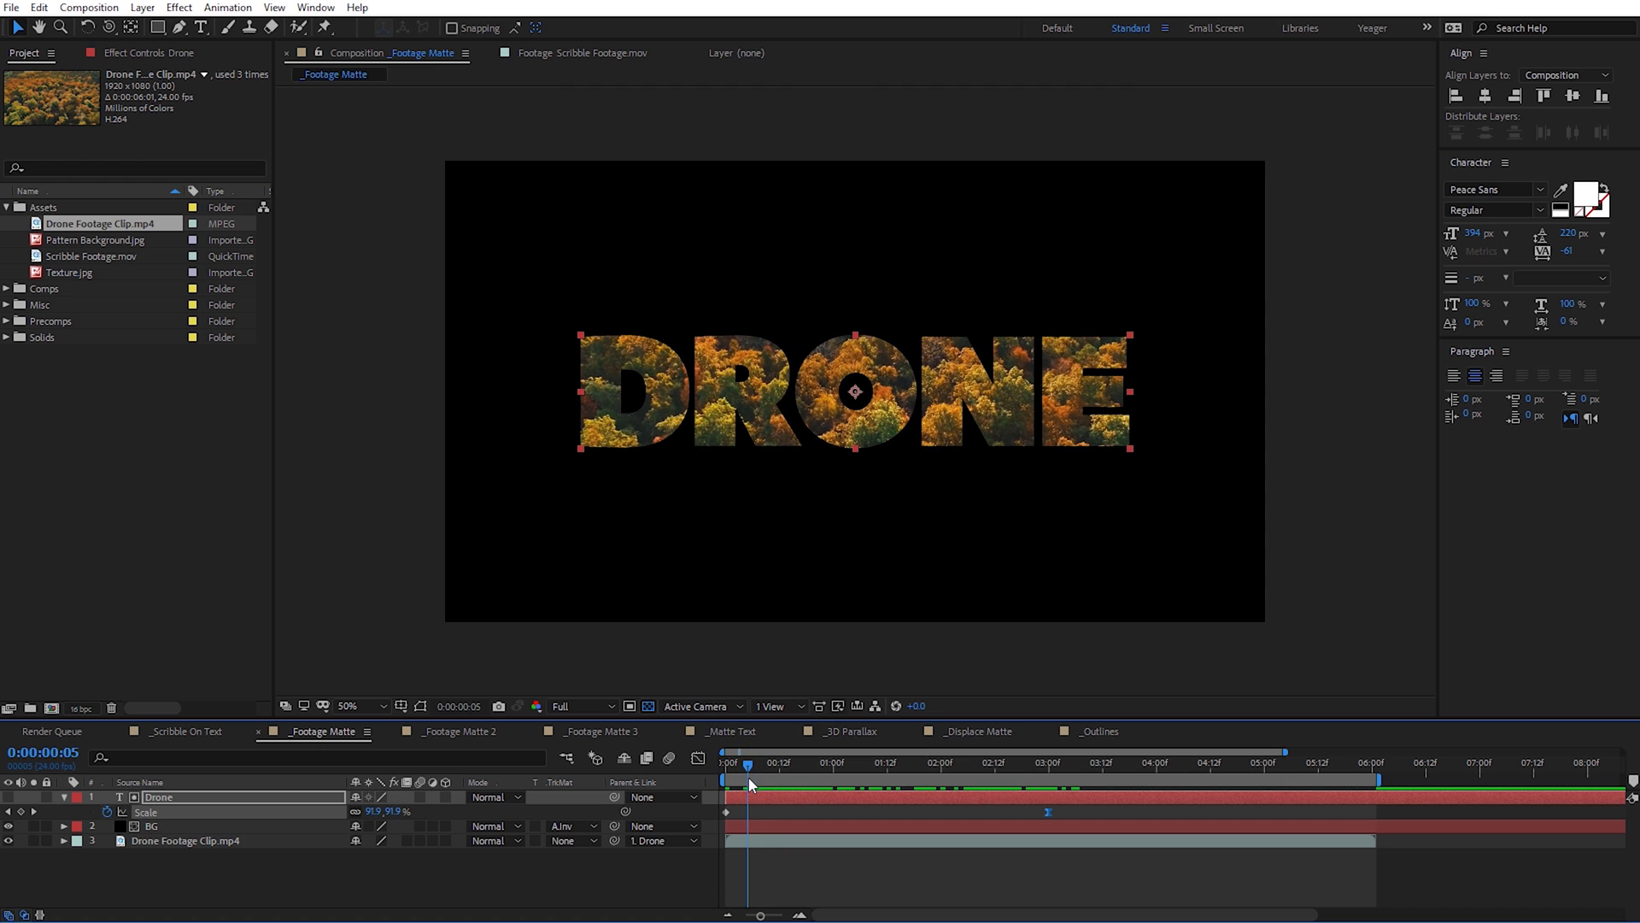
Step: Apply Camera Lens Blur to the Drone Footage Clip.mp4 layer and set its Blur Radius to 25 at the first frame
{"action": "left_click", "coordinate": [153, 842]}
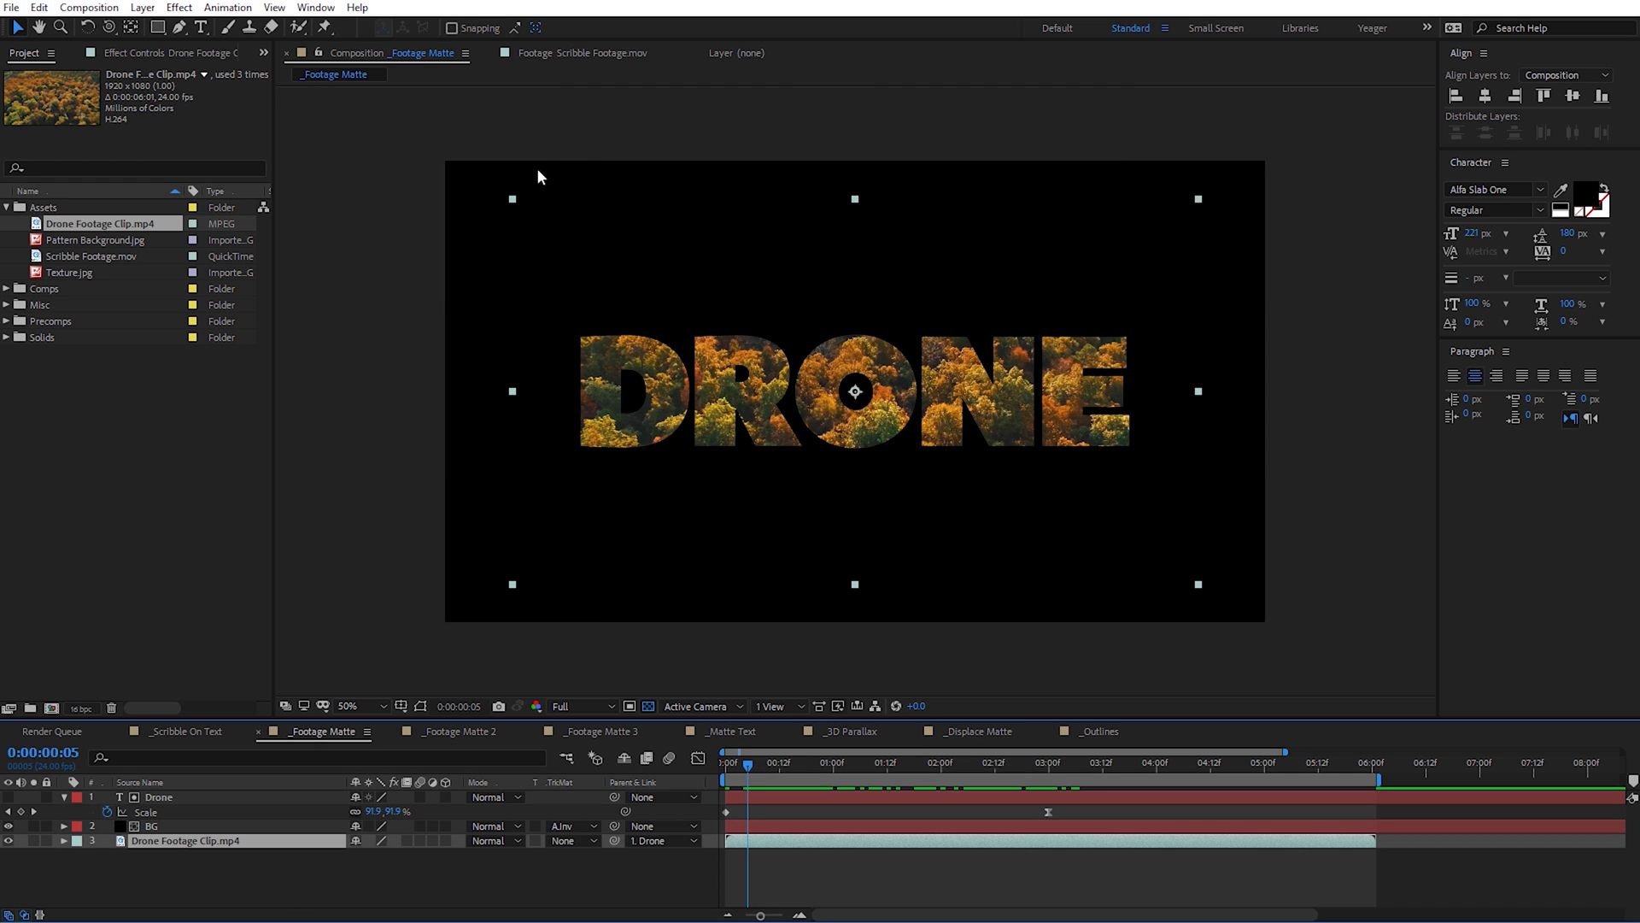
{"action": "left_click_drag", "start_coordinate": [755, 762], "coordinate": [1054, 779]}
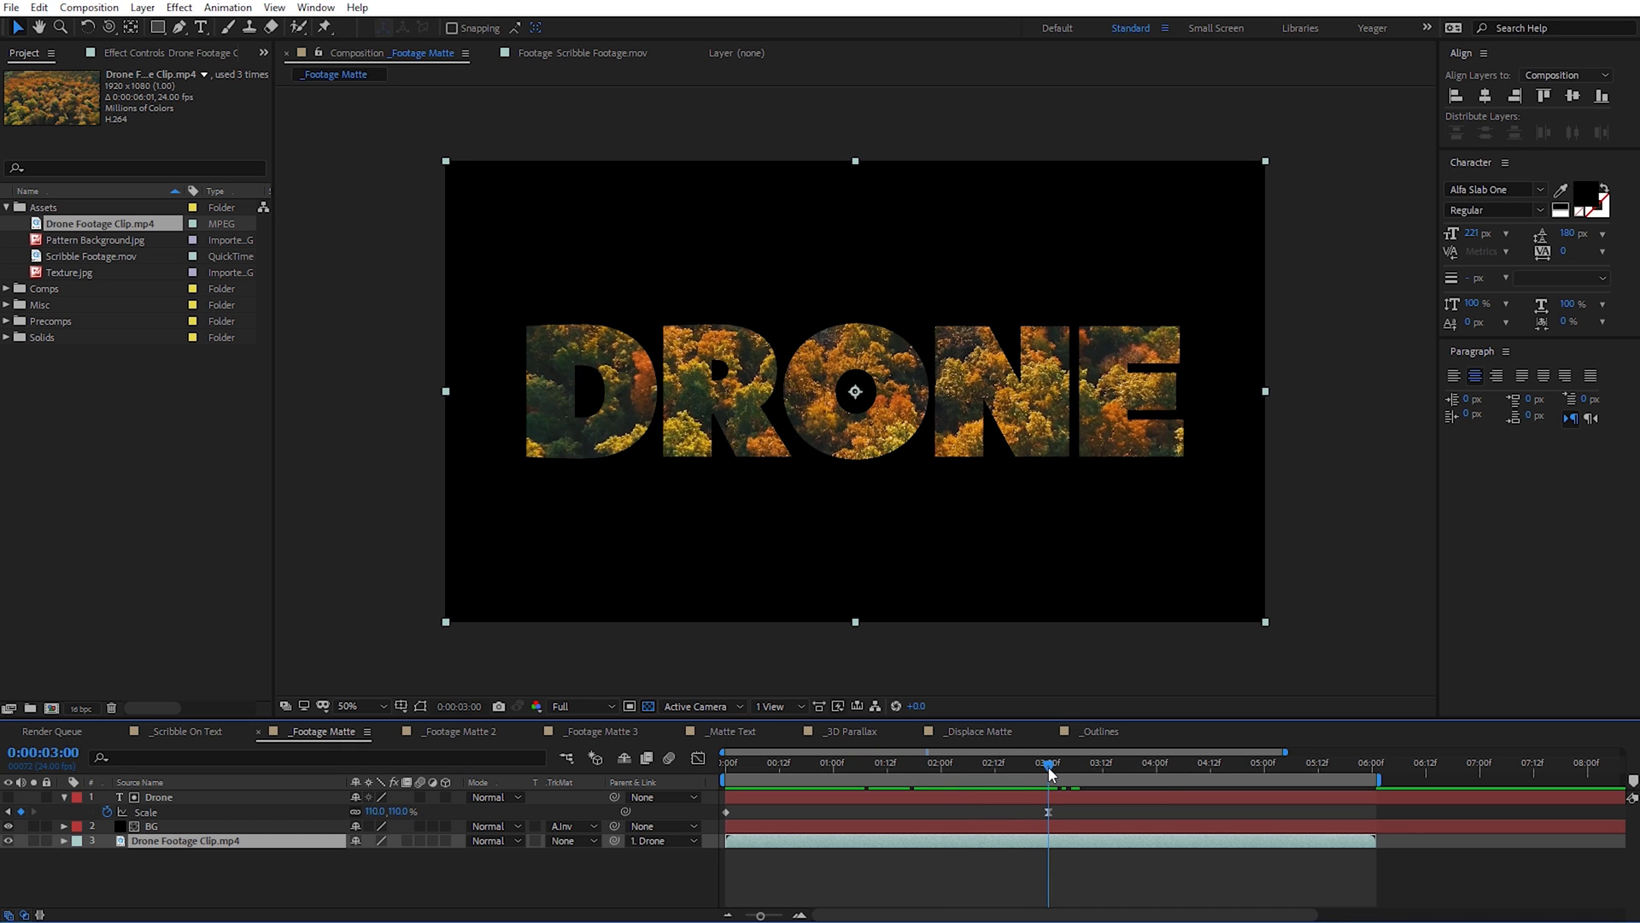
{"action": "left_click_drag", "start_coordinate": [1051, 774], "coordinate": [724, 784]}
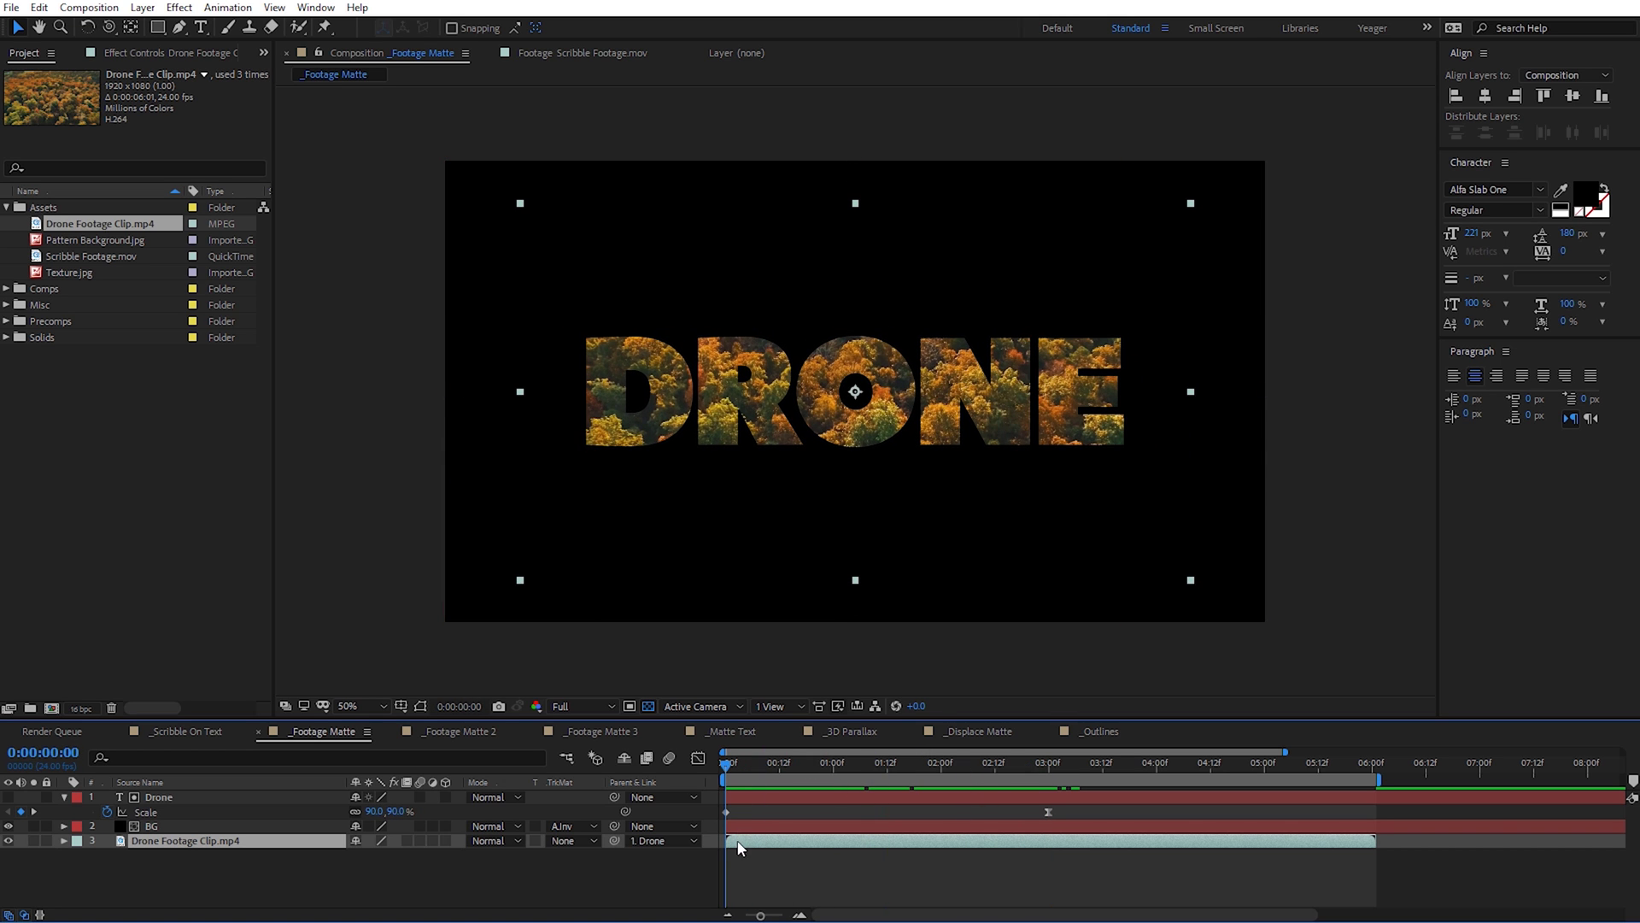
{"action": "left_click", "coordinate": [179, 8]}
{"action": "mouse_move", "coordinate": [249, 43]}
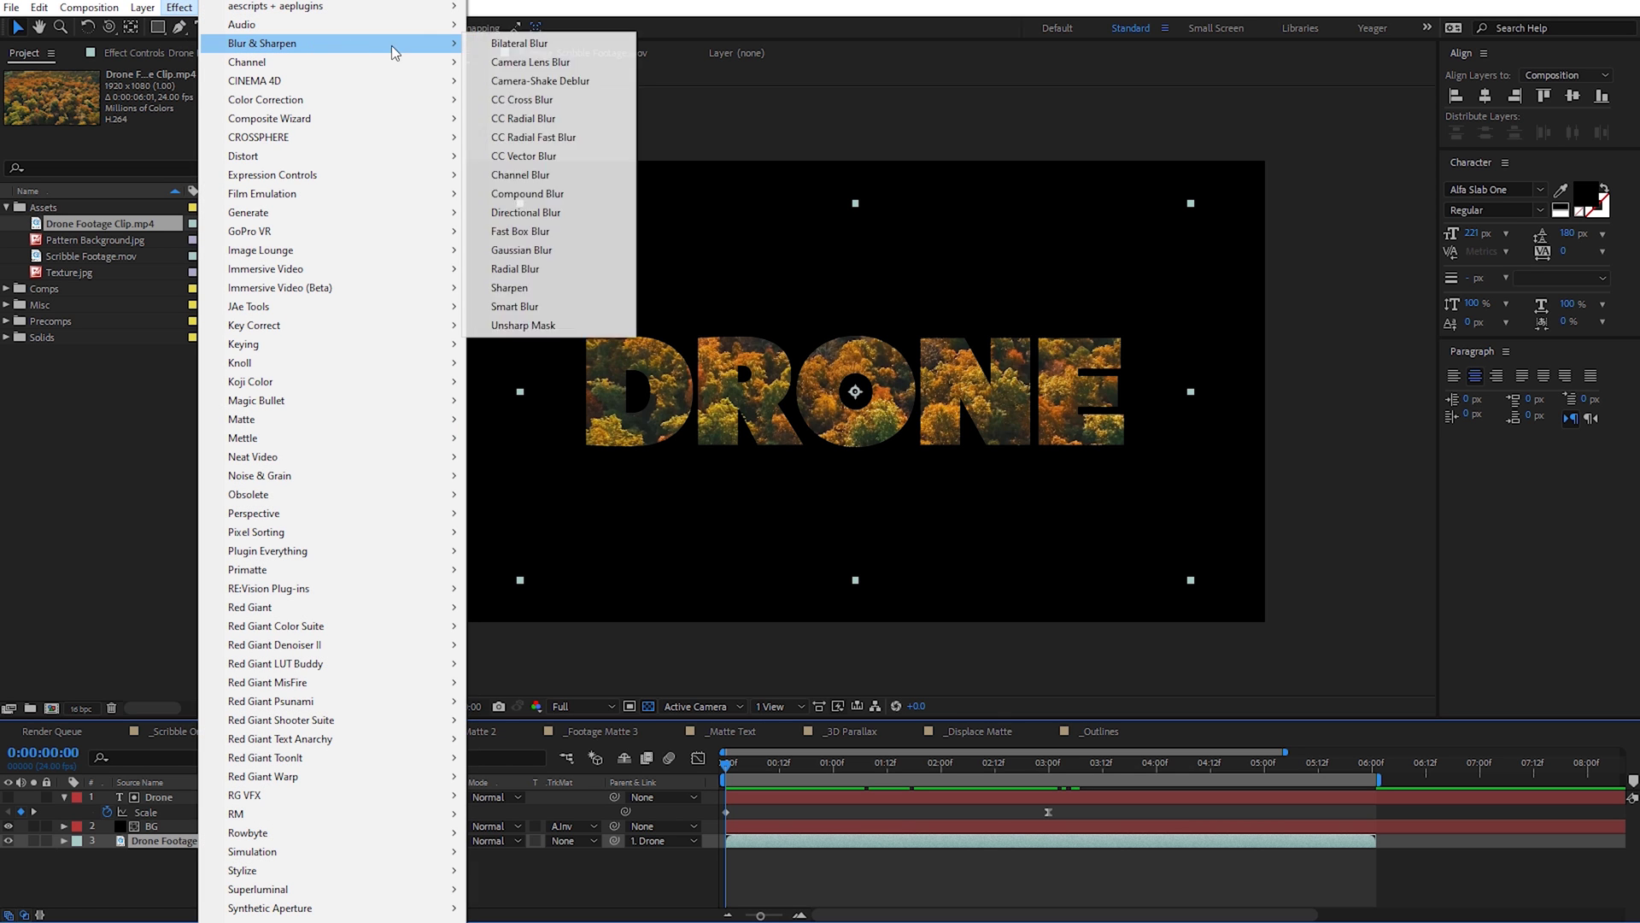
{"action": "left_click", "coordinate": [553, 64]}
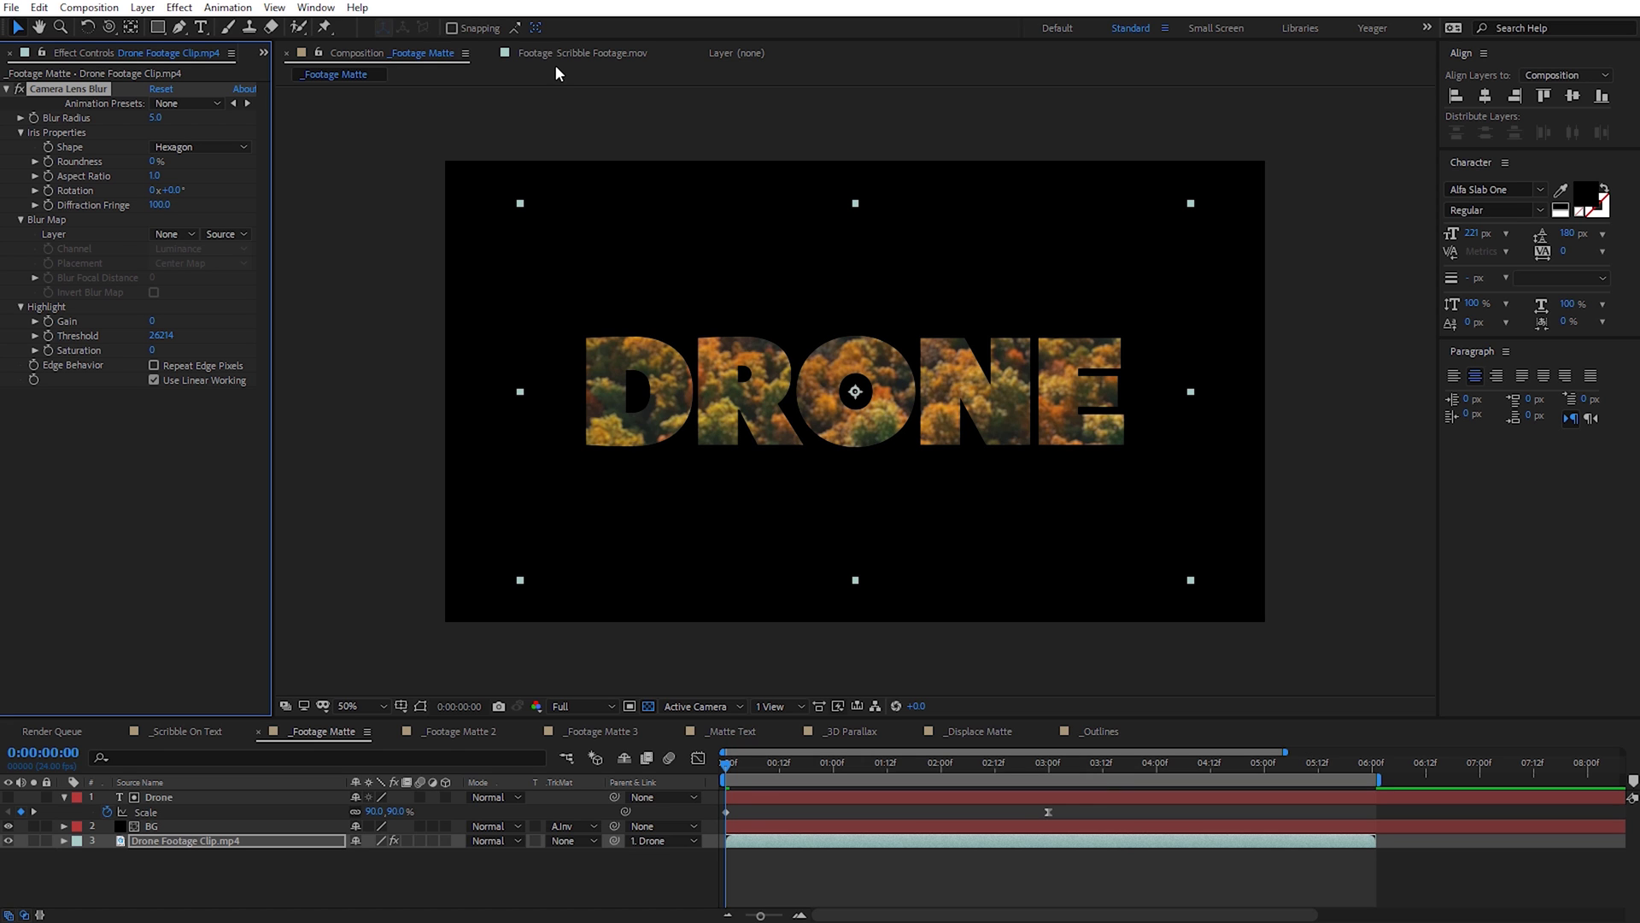
{"action": "key", "text": "slash"}
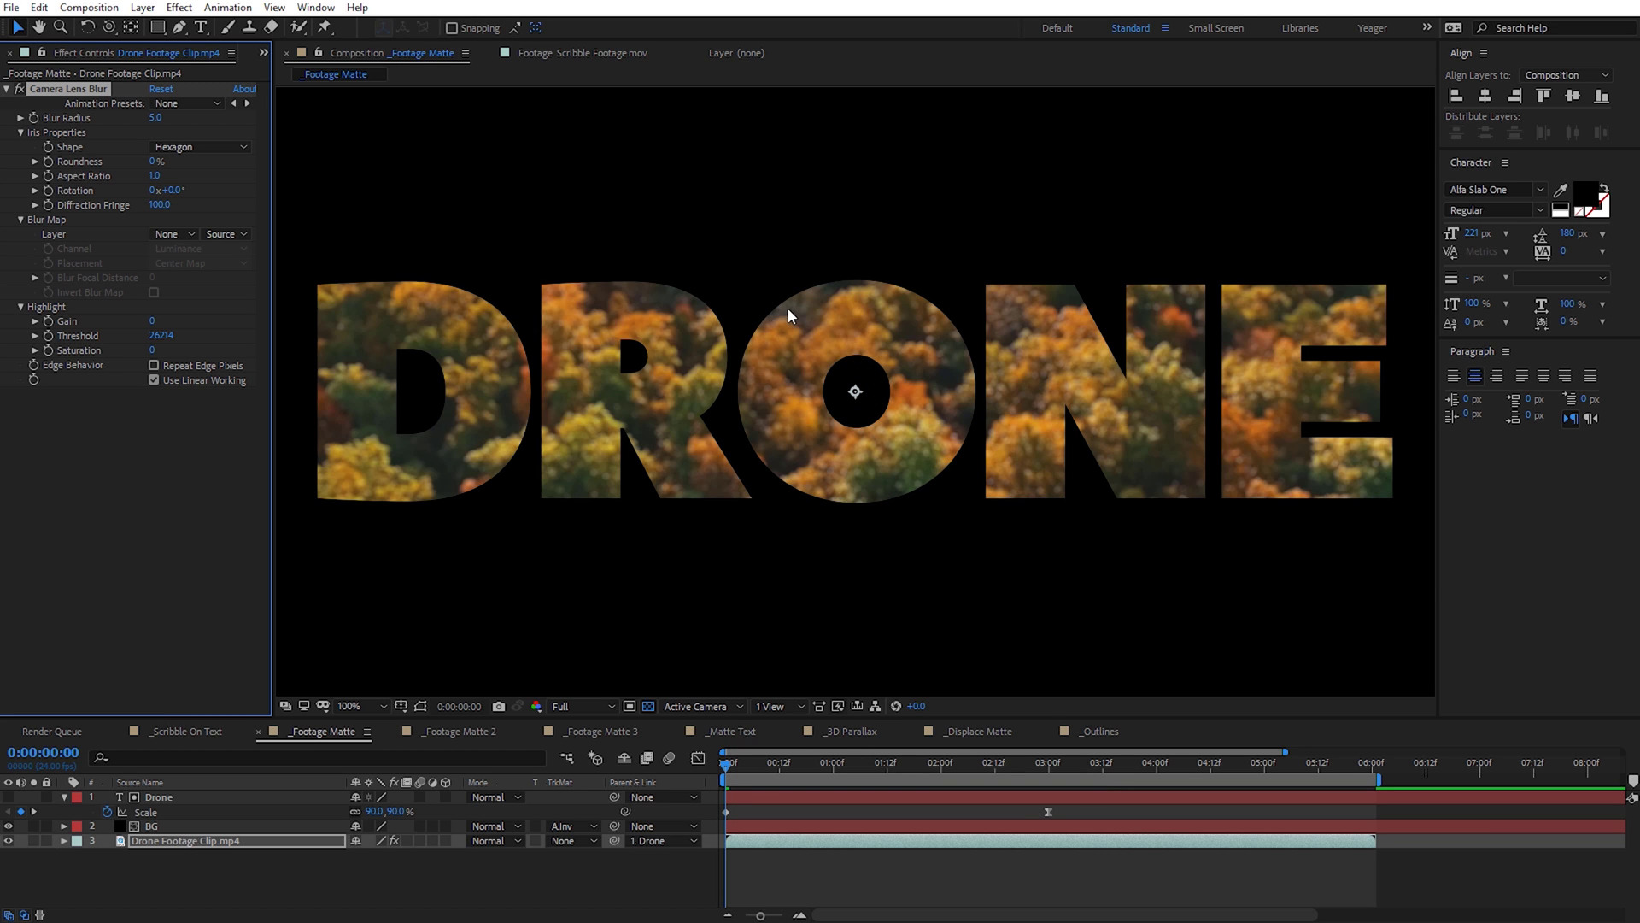
{"action": "left_click", "coordinate": [156, 118]}
{"action": "key", "text": "Return"}
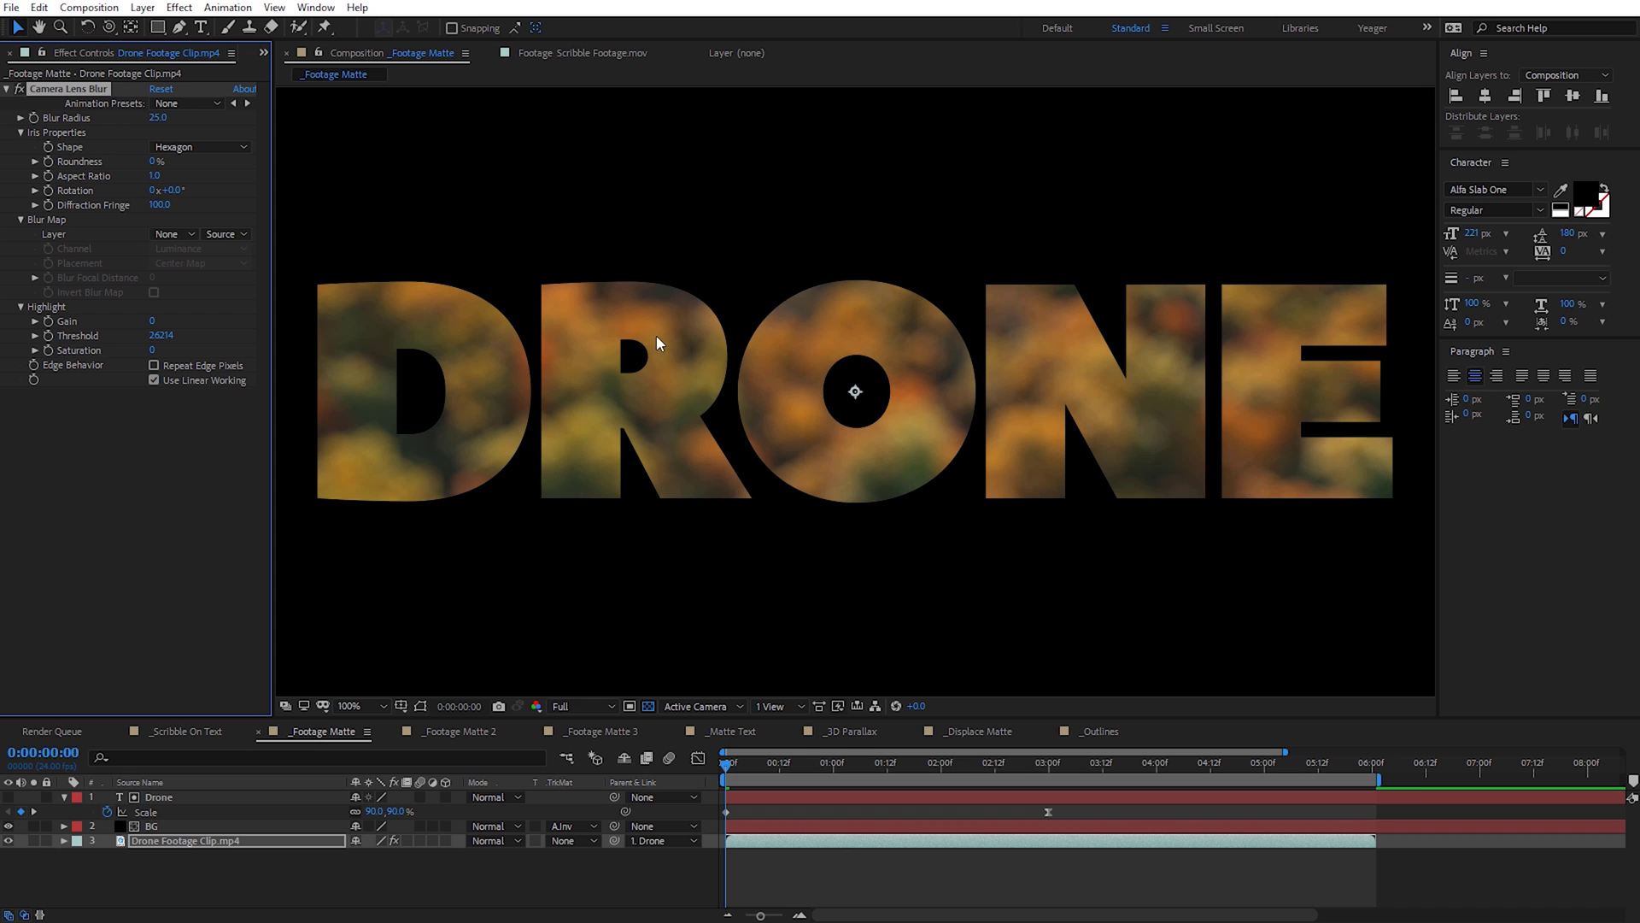
Step: Set the Camera Lens Blur highlight Gain and Saturation to 100, Threshold to 12124, and iris Roundness to 50%
{"action": "left_click", "coordinate": [152, 321]}
{"action": "type", "text": "100"}
{"action": "key", "text": "Return"}
{"action": "left_click_drag", "start_coordinate": [155, 350], "coordinate": [173, 346]}
{"action": "left_click_drag", "start_coordinate": [129, 341], "coordinate": [129, 341]}
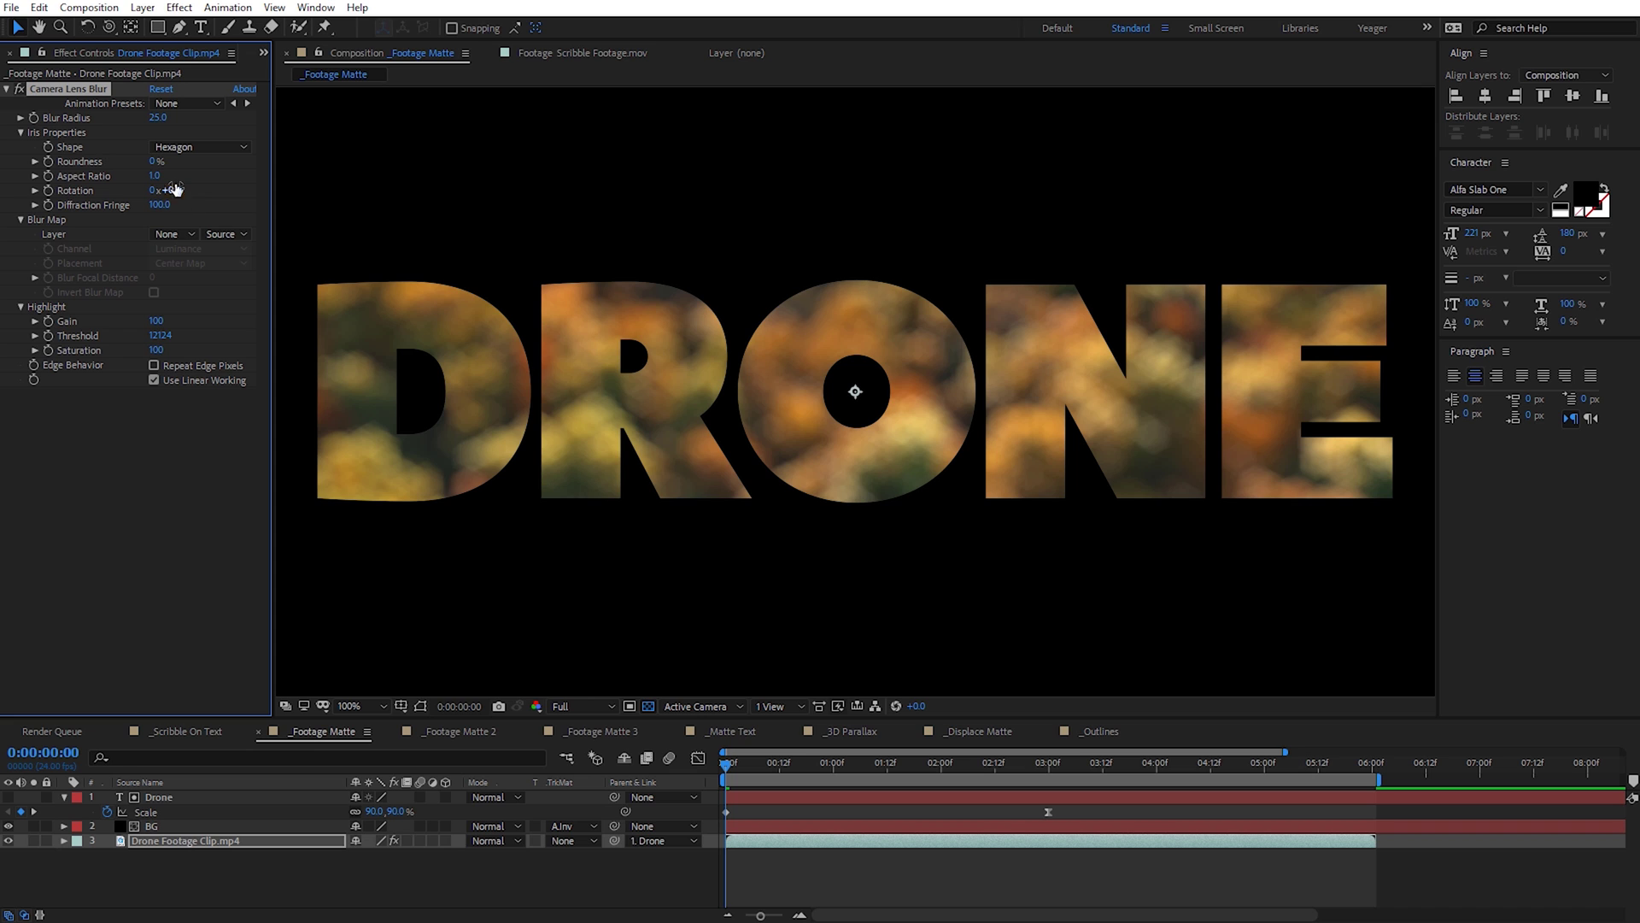
{"action": "left_click", "coordinate": [156, 160]}
{"action": "type", "text": "50"}
{"action": "key", "text": "Return"}
Step: Animate the Blur Radius by keyframing it at the first frame and setting it to 0 at 0:00:02:12
{"action": "left_click", "coordinate": [34, 118]}
{"action": "key", "text": "space"}
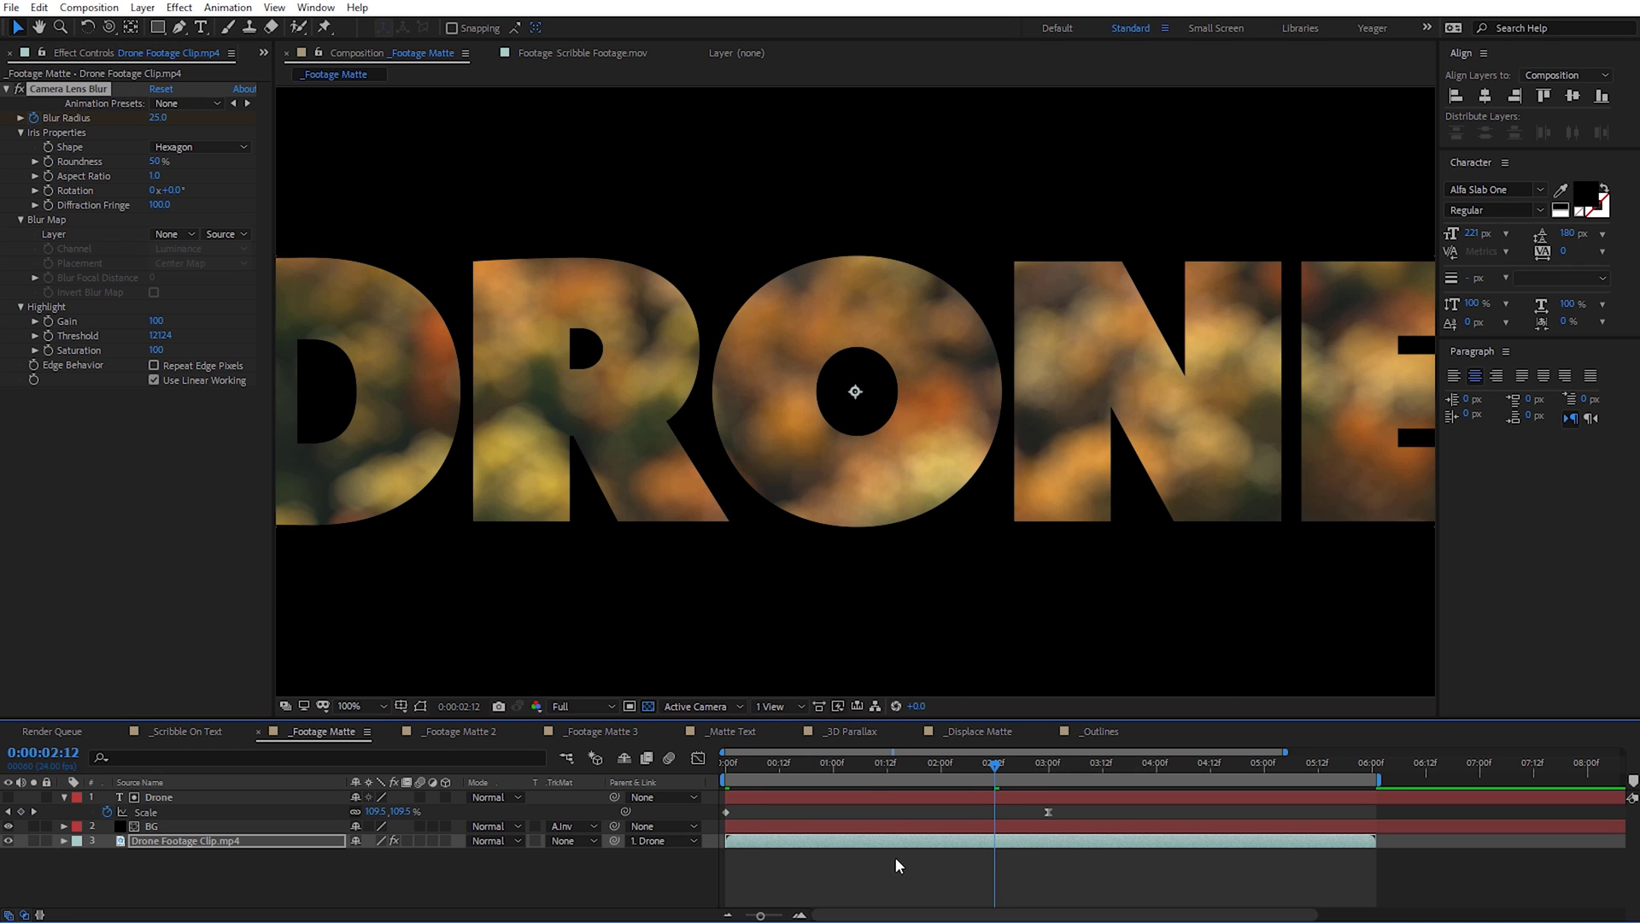
{"action": "left_click", "coordinate": [159, 118]}
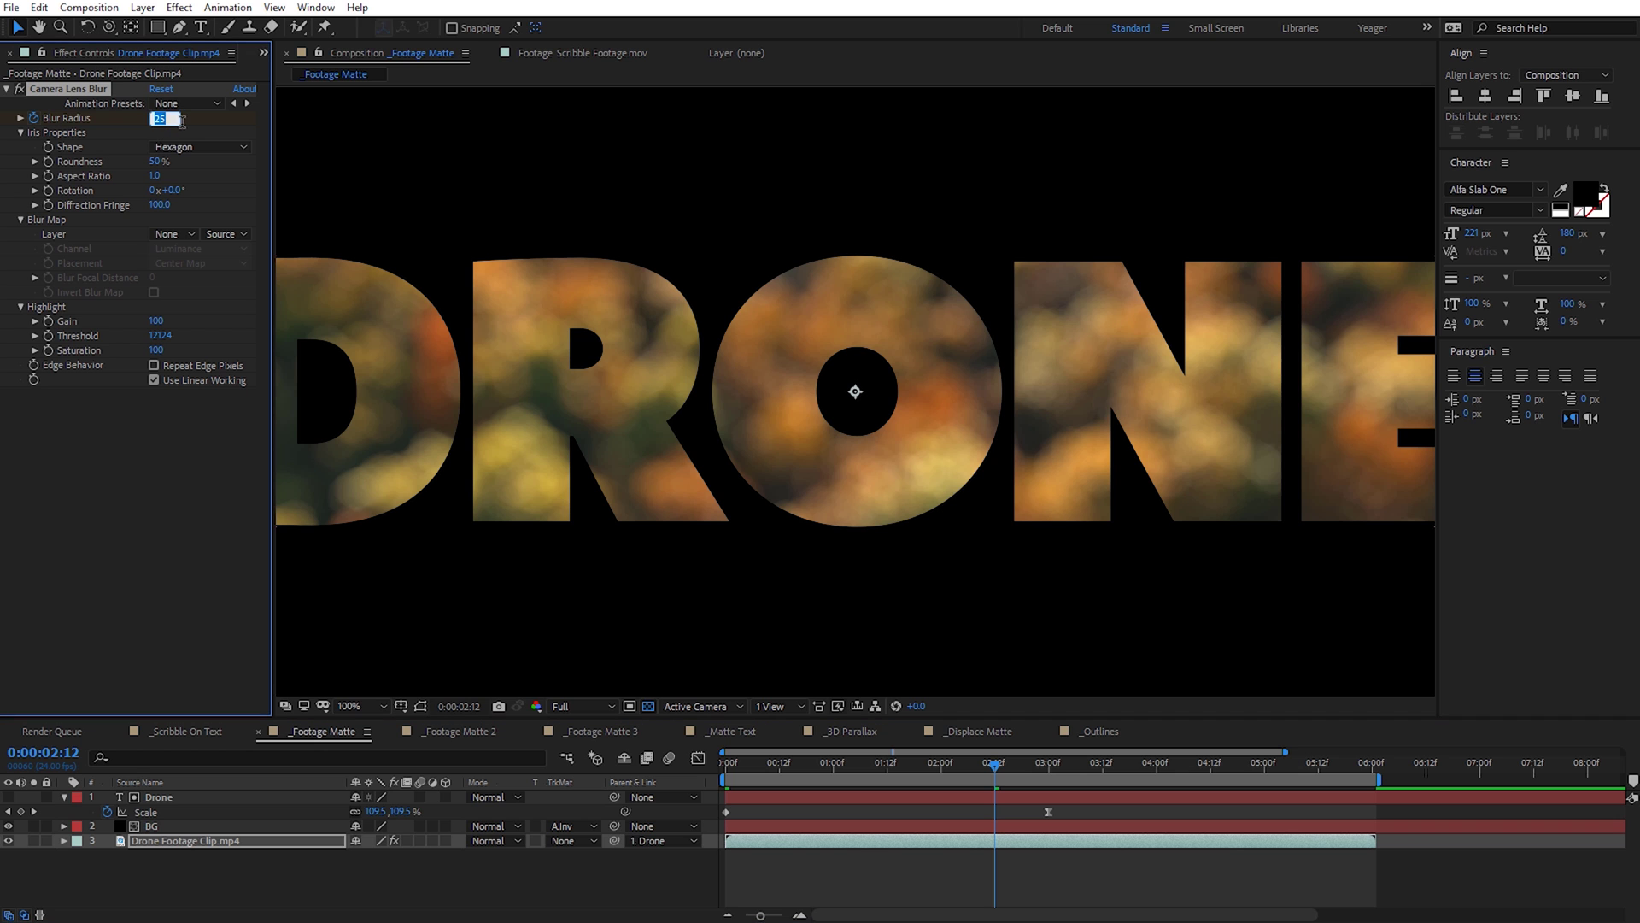
{"action": "type", "text": "0"}
{"action": "key", "text": "Return"}
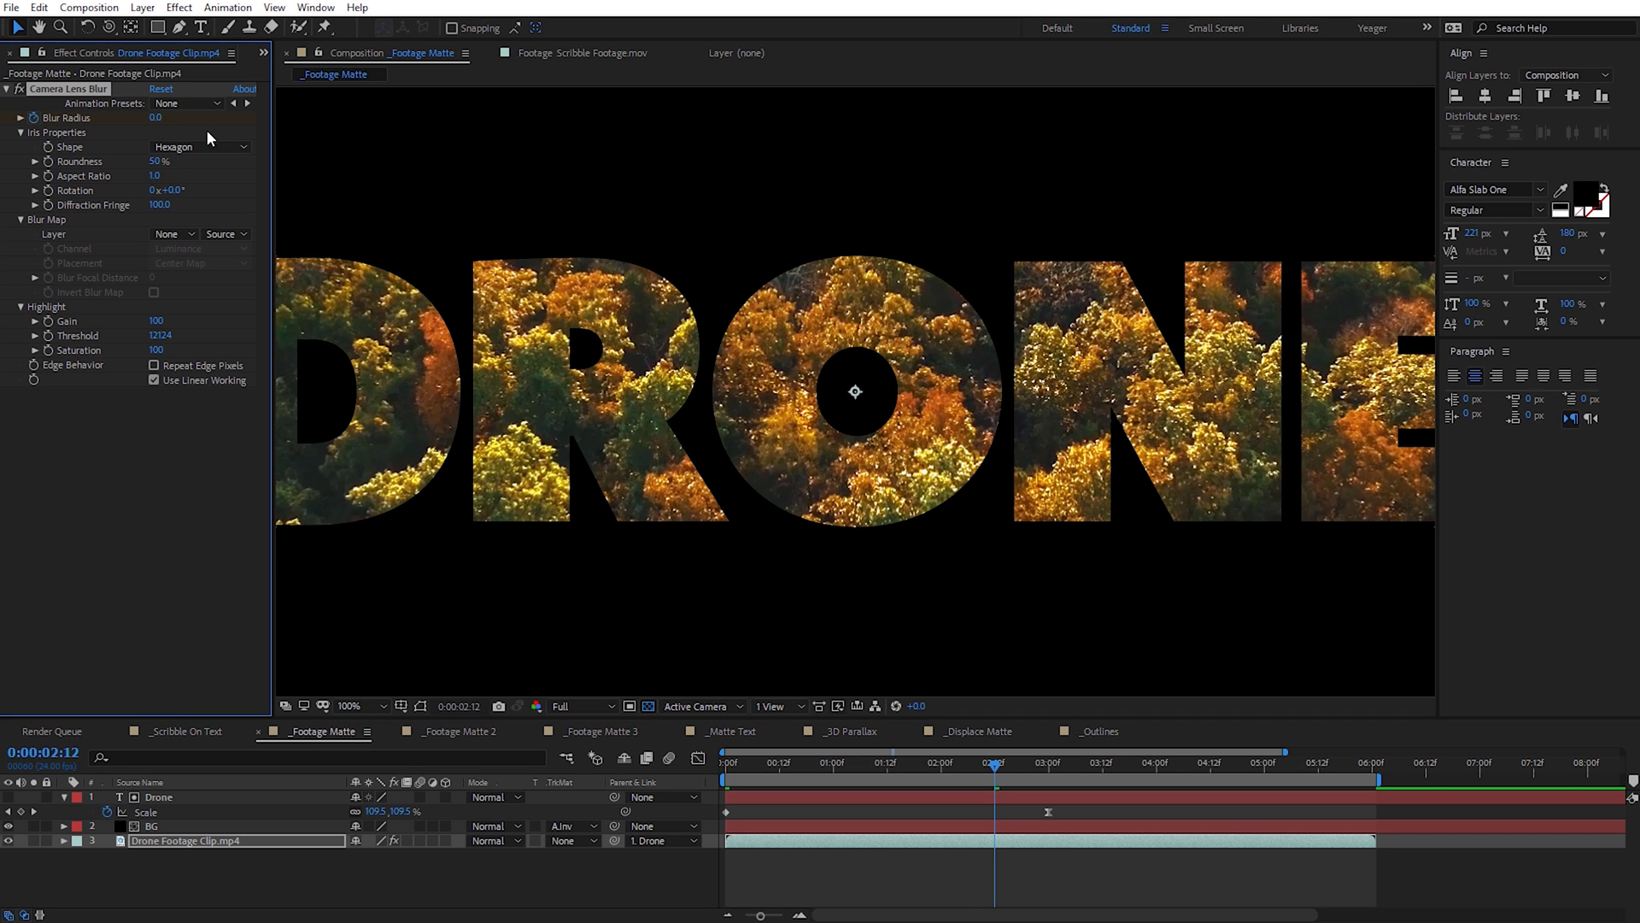
Step: Lengthen the incoming ease of the final Blur Radius keyframe in the speed graph and play back the animation
{"action": "key", "text": "u"}
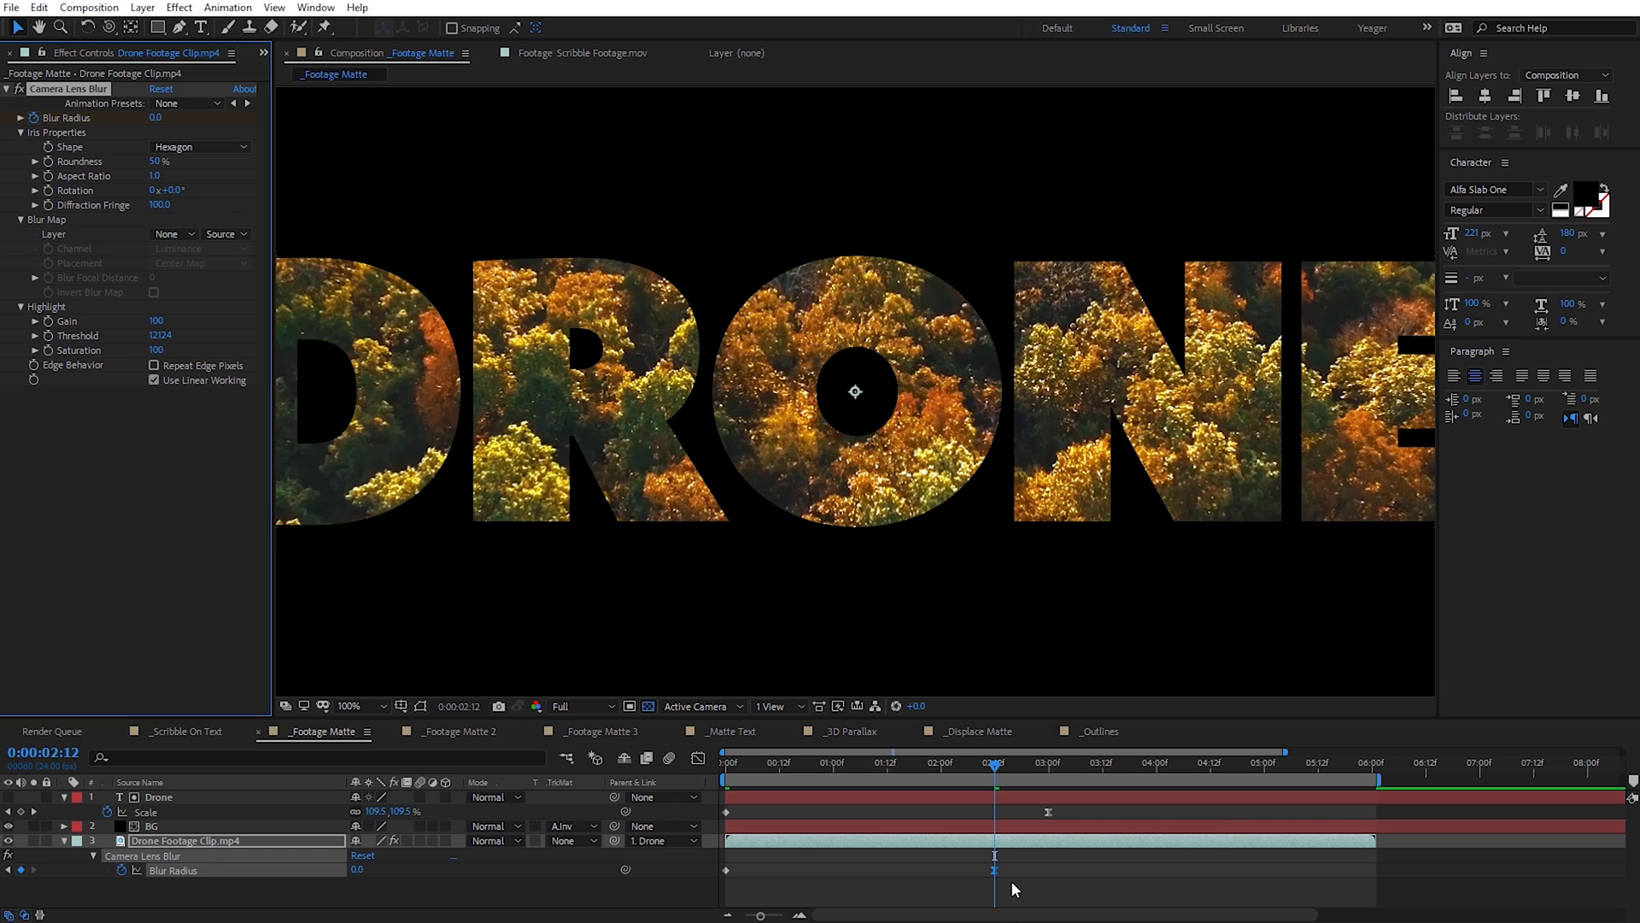
{"action": "key", "text": "shift+F3"}
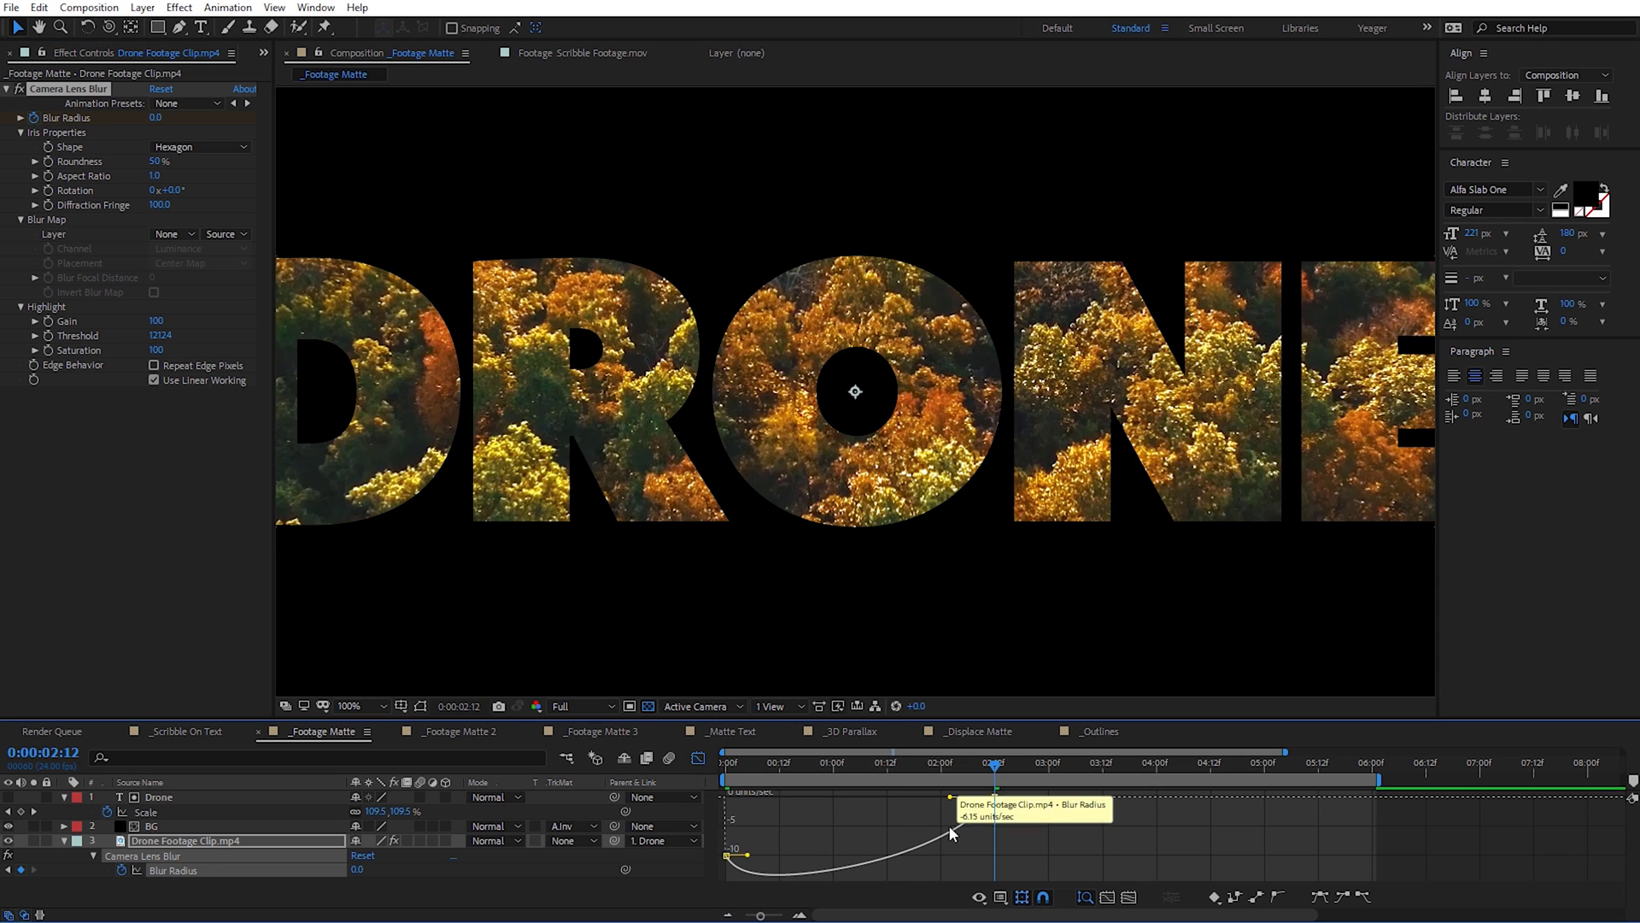
{"action": "left_click_drag", "start_coordinate": [950, 796], "coordinate": [907, 797]}
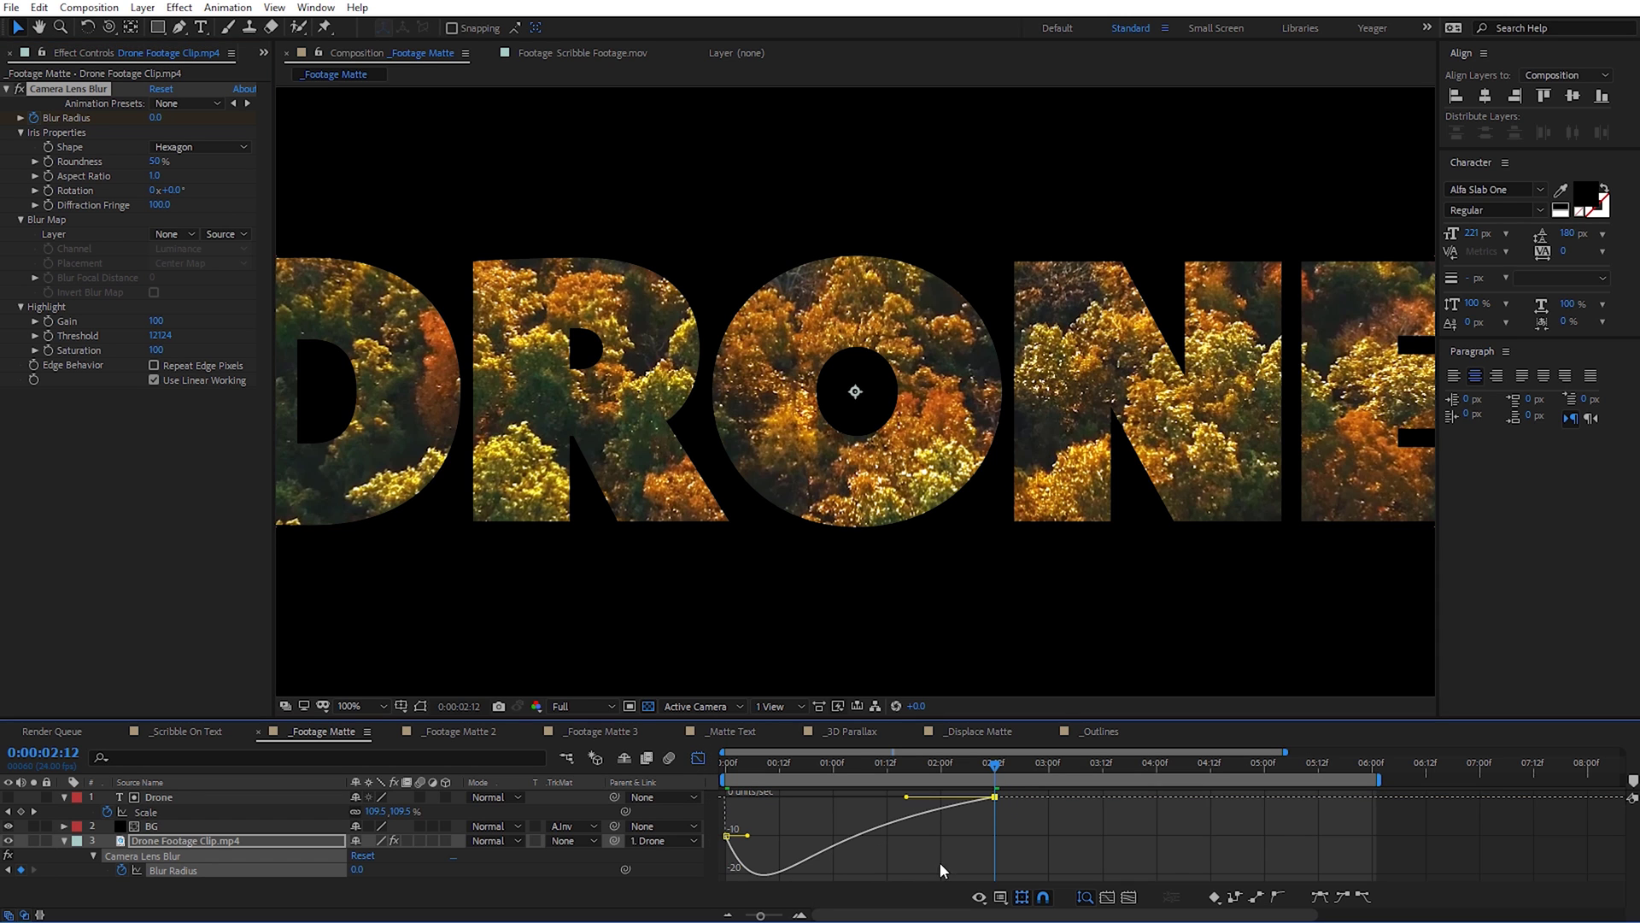
{"action": "left_click", "coordinate": [698, 758]}
{"action": "left_click_drag", "start_coordinate": [998, 773], "coordinate": [746, 767]}
{"action": "key", "text": "space"}
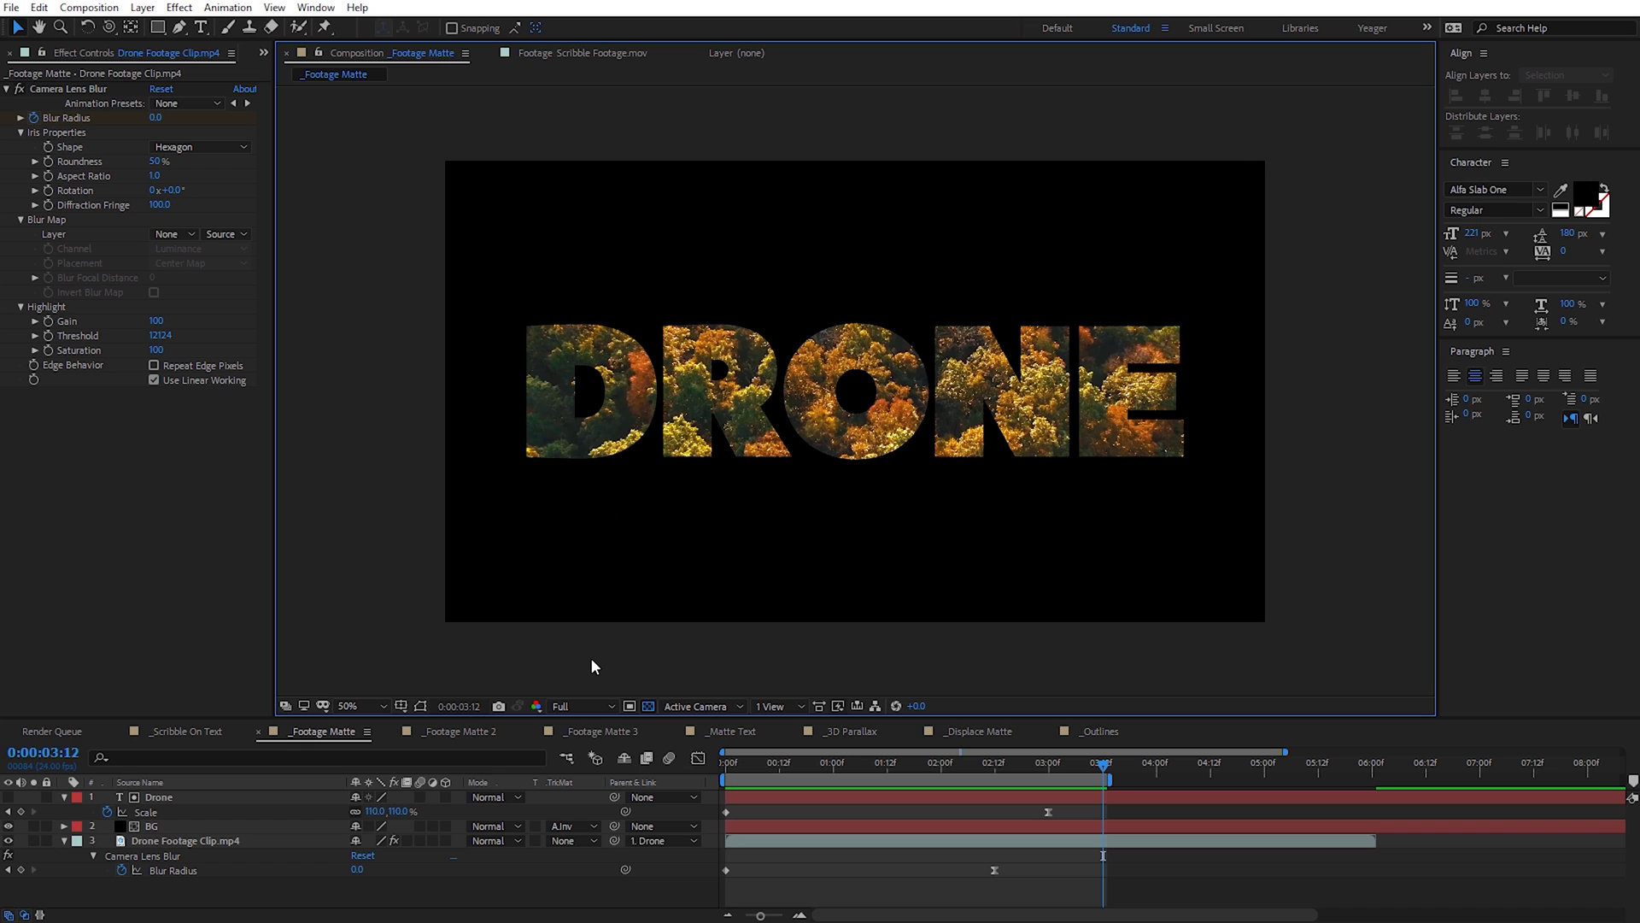
Step: In the _Footage Matte 2 composition, place Texture.jpg between BG Matte and Drone Footage Clip.mp4 with the Screen blending mode
{"action": "left_click", "coordinate": [471, 733]}
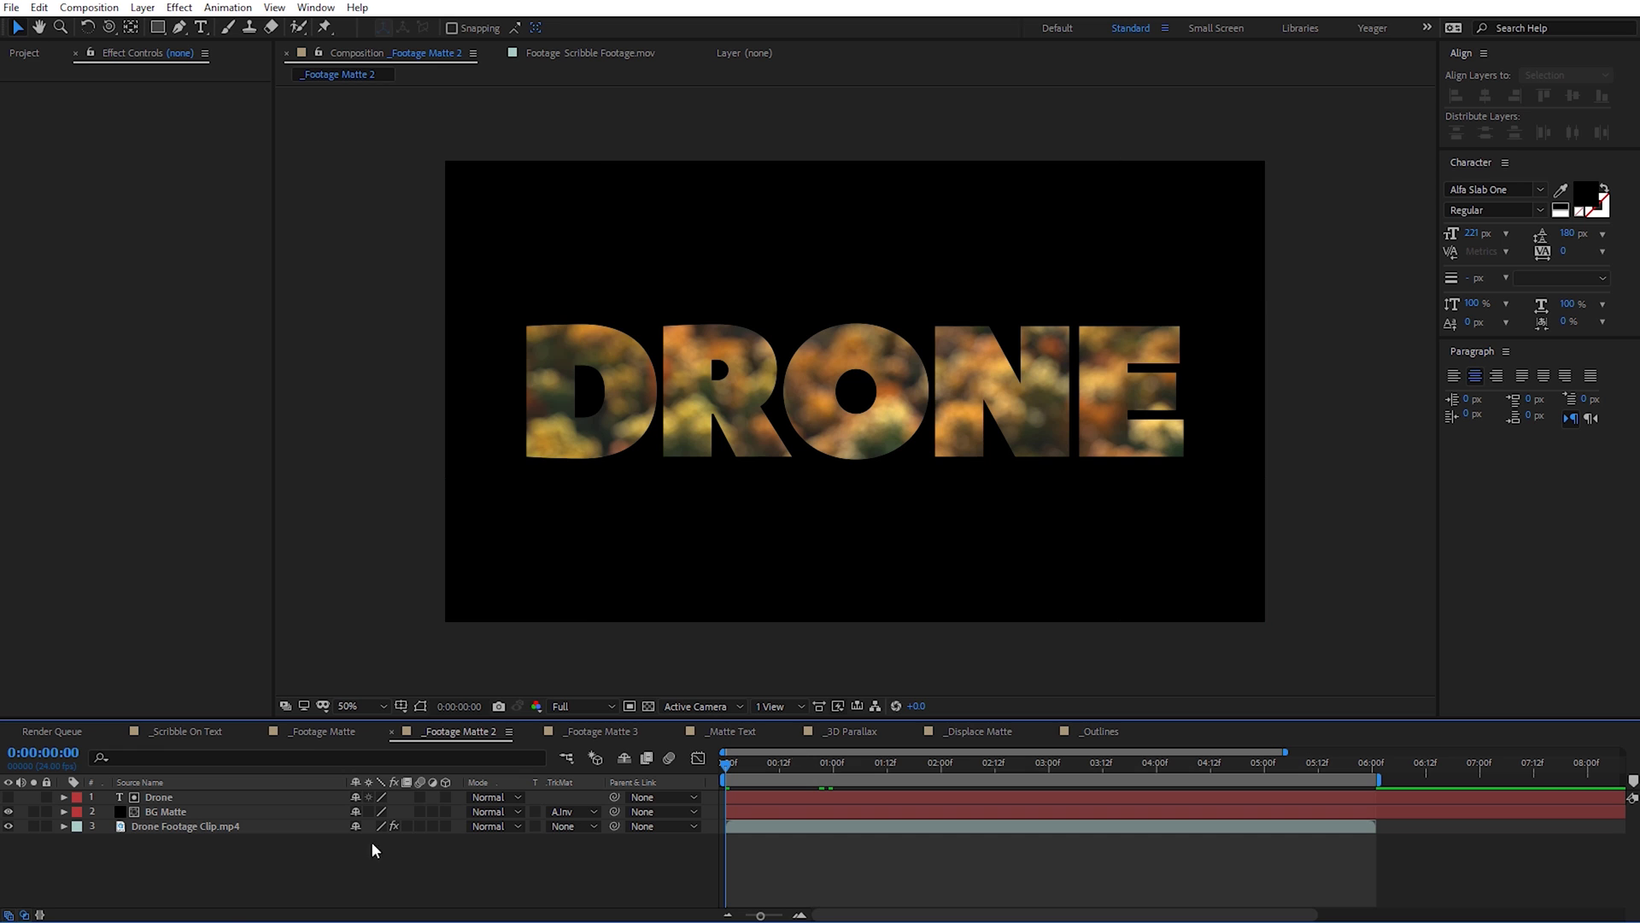
{"action": "left_click", "coordinate": [25, 53]}
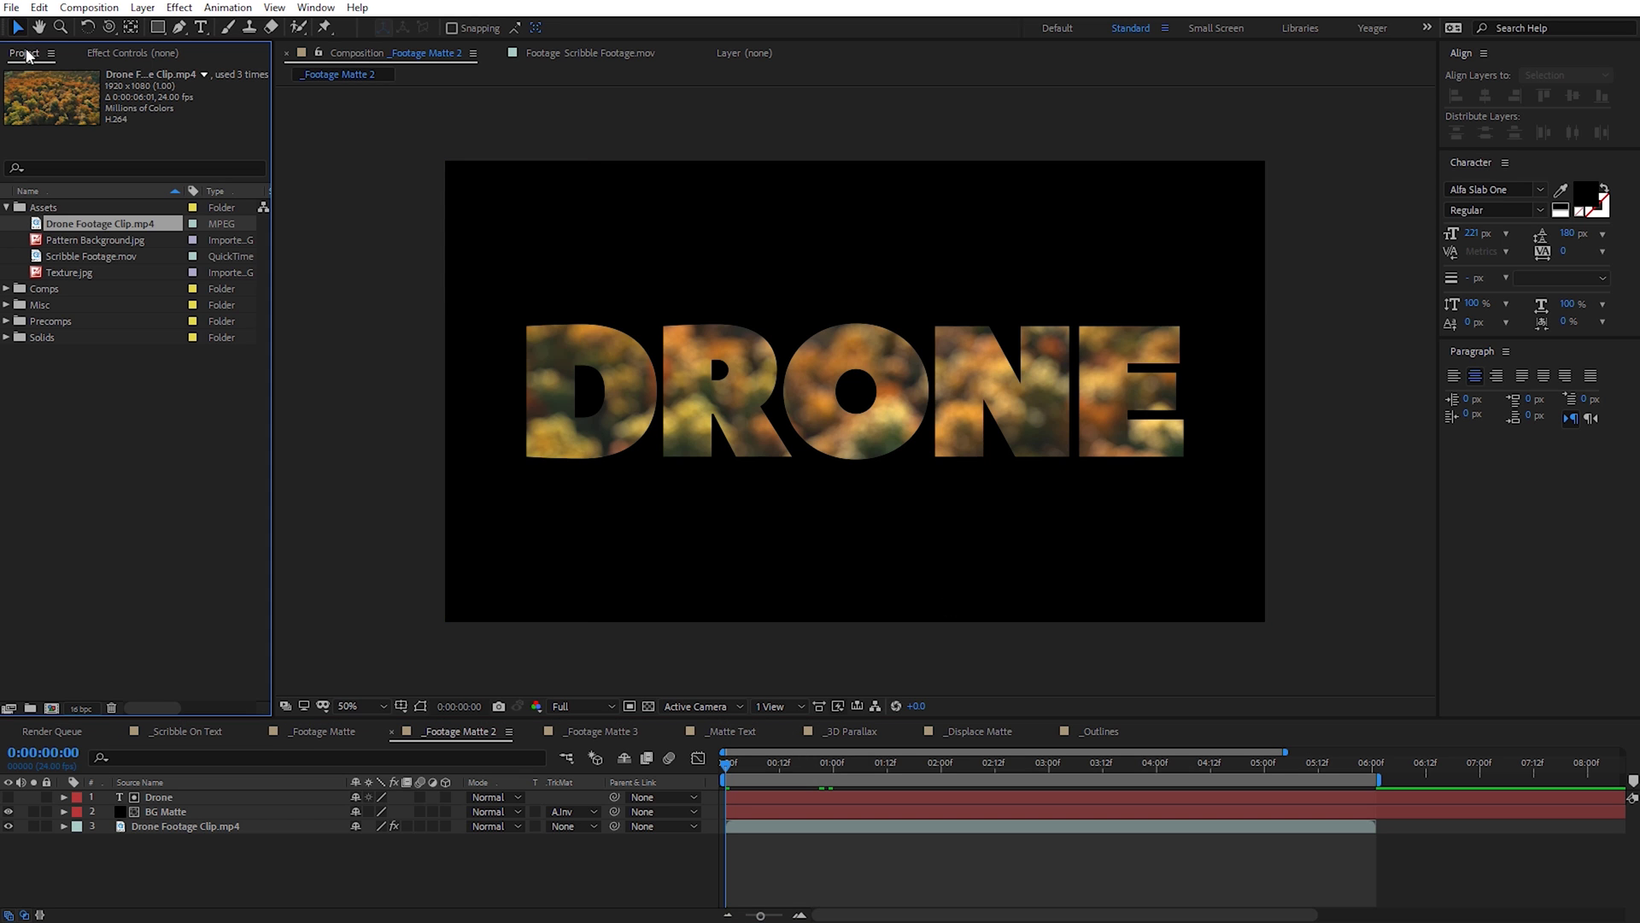
{"action": "left_click", "coordinate": [69, 272]}
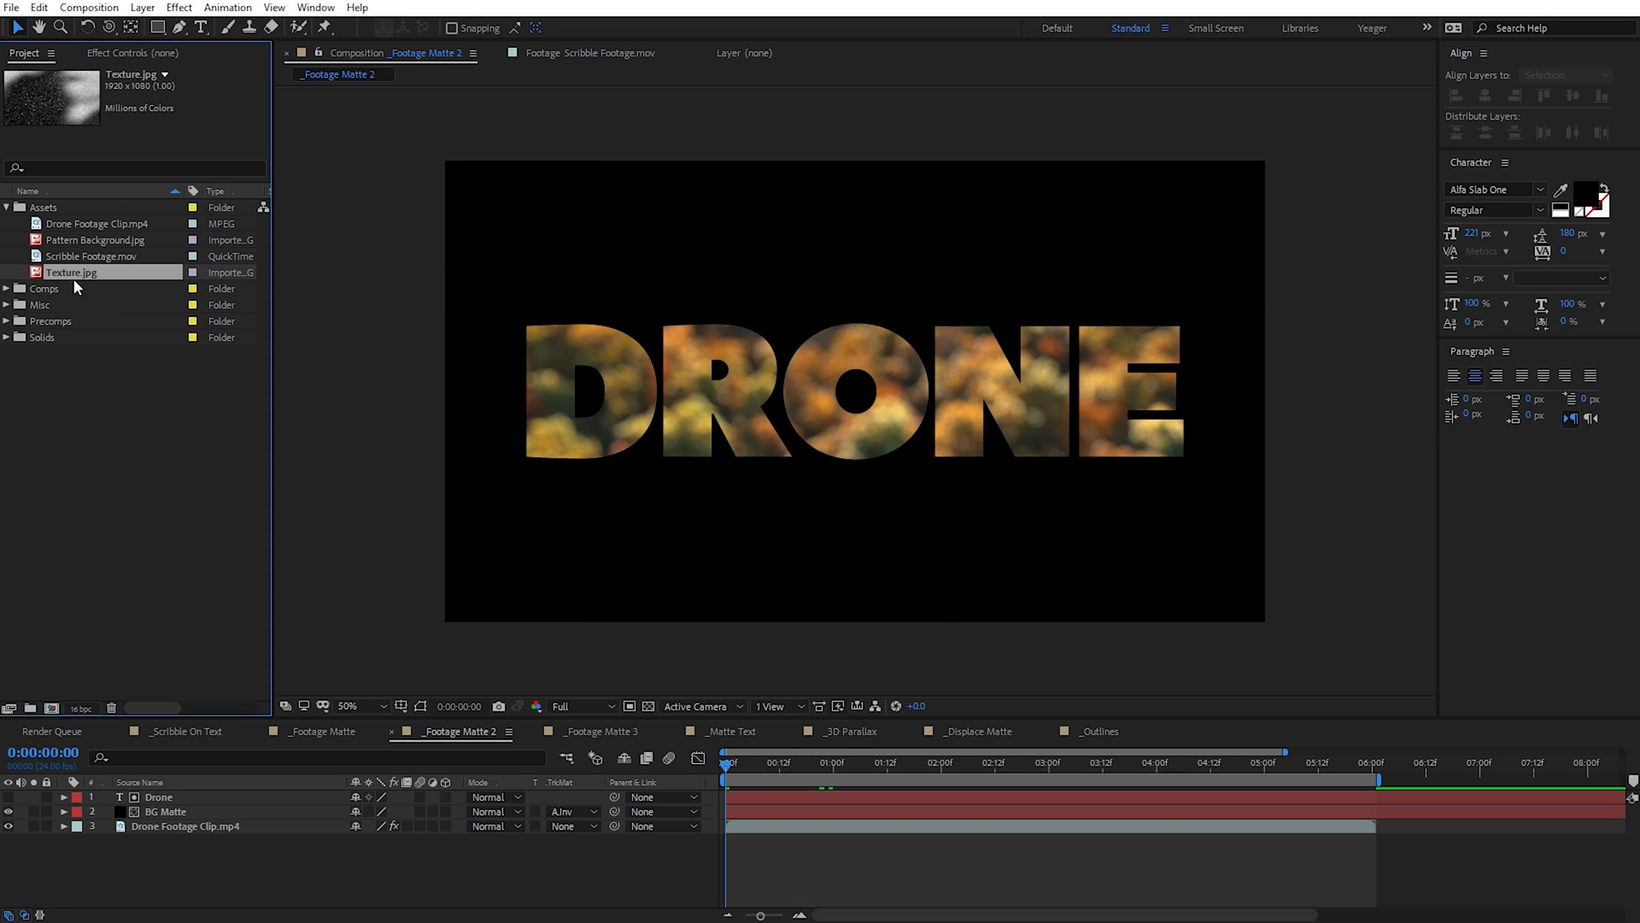
{"action": "left_click_drag", "start_coordinate": [74, 281], "coordinate": [200, 835]}
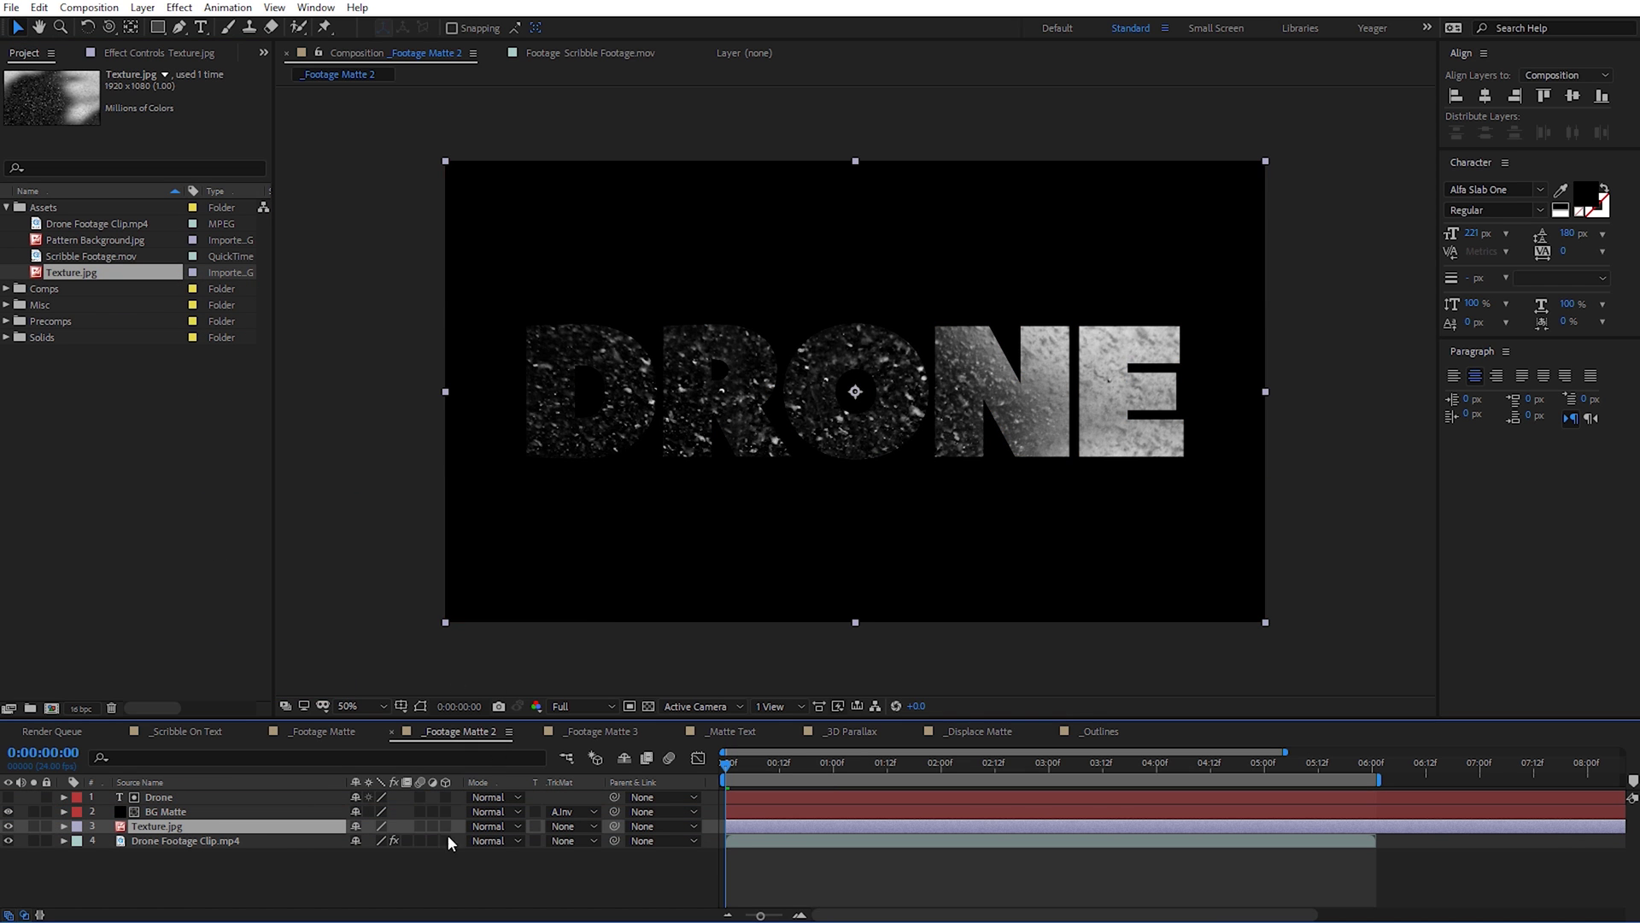
{"action": "left_click", "coordinate": [504, 826]}
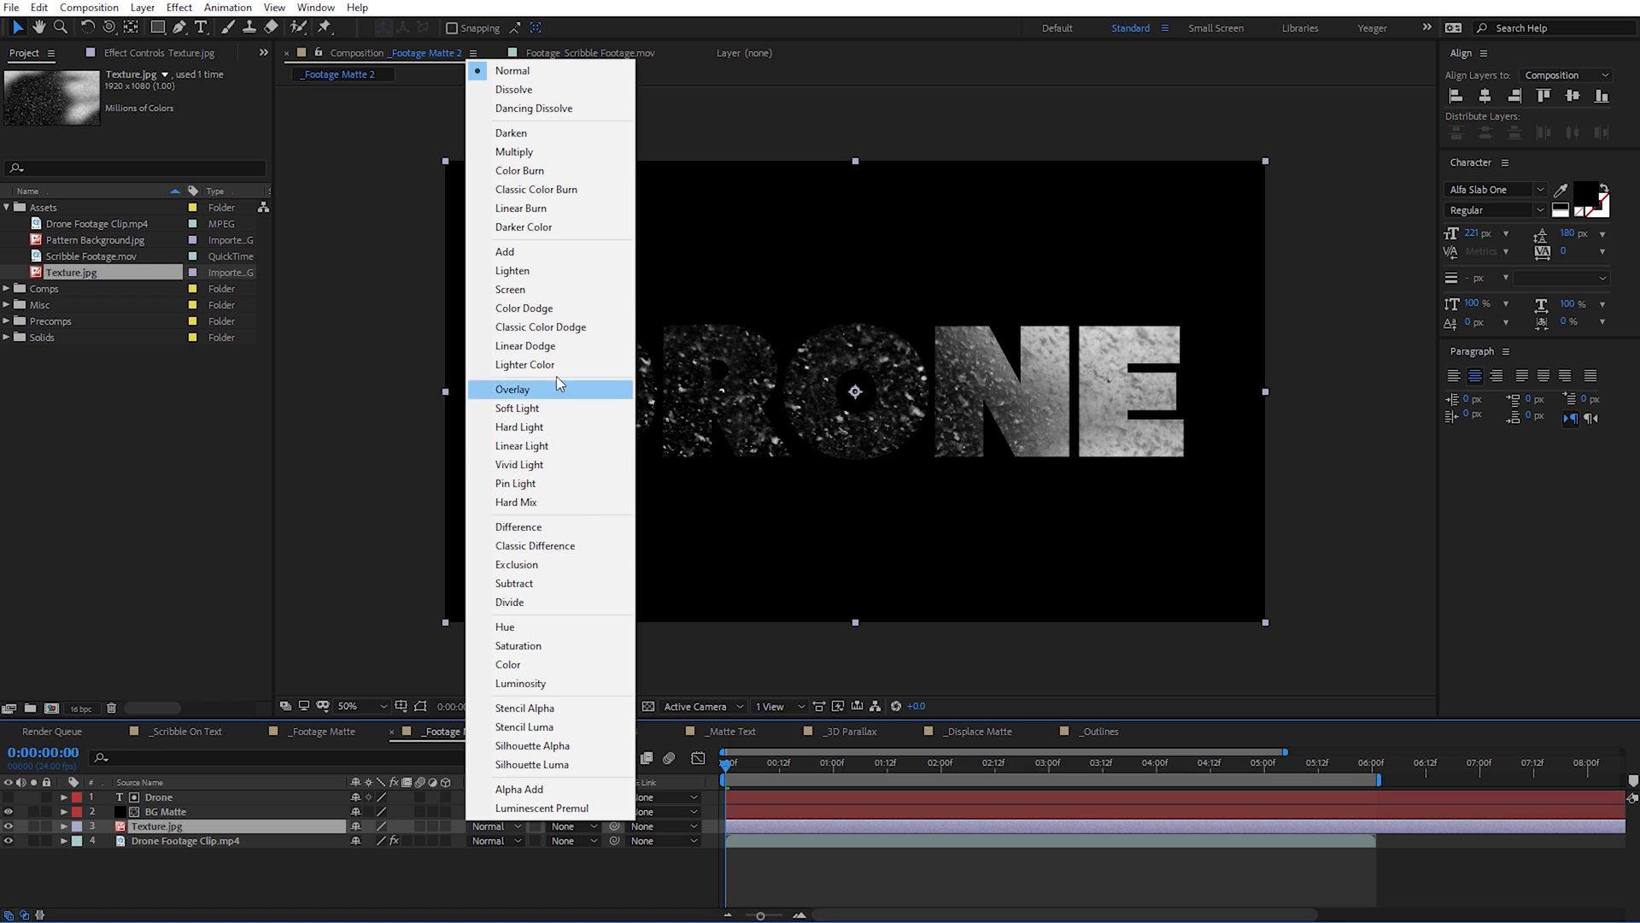
{"action": "left_click", "coordinate": [545, 292]}
{"action": "key", "text": "period"}
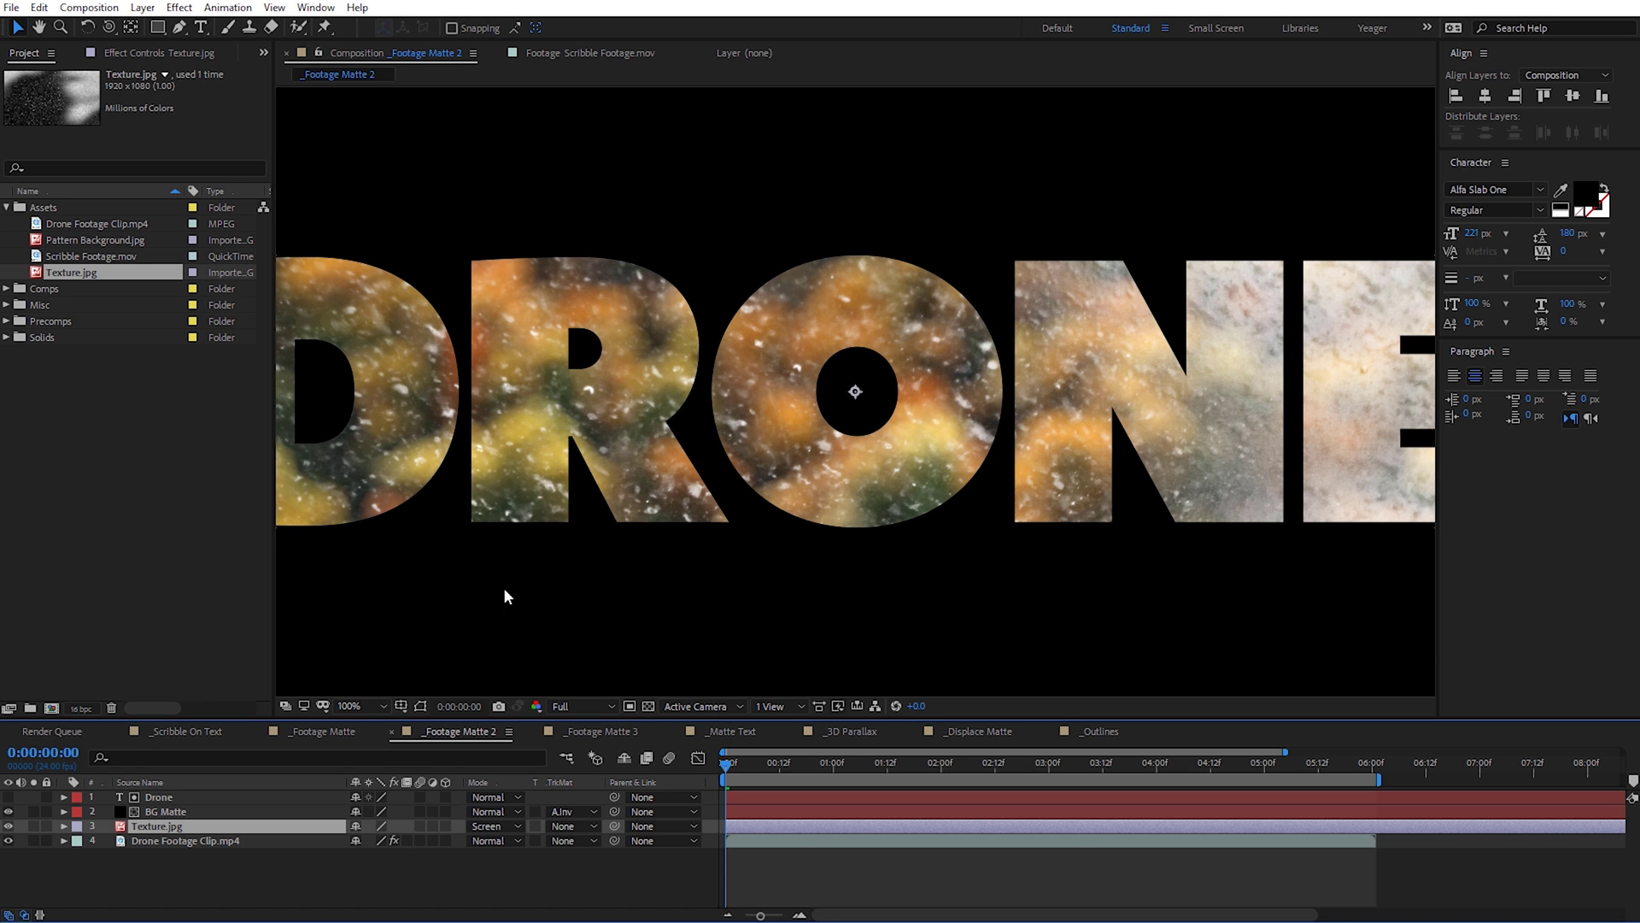
Step: Lower the opacity of the Texture.jpg layer in the _Footage Matte 2 composition
{"action": "key", "text": "comma"}
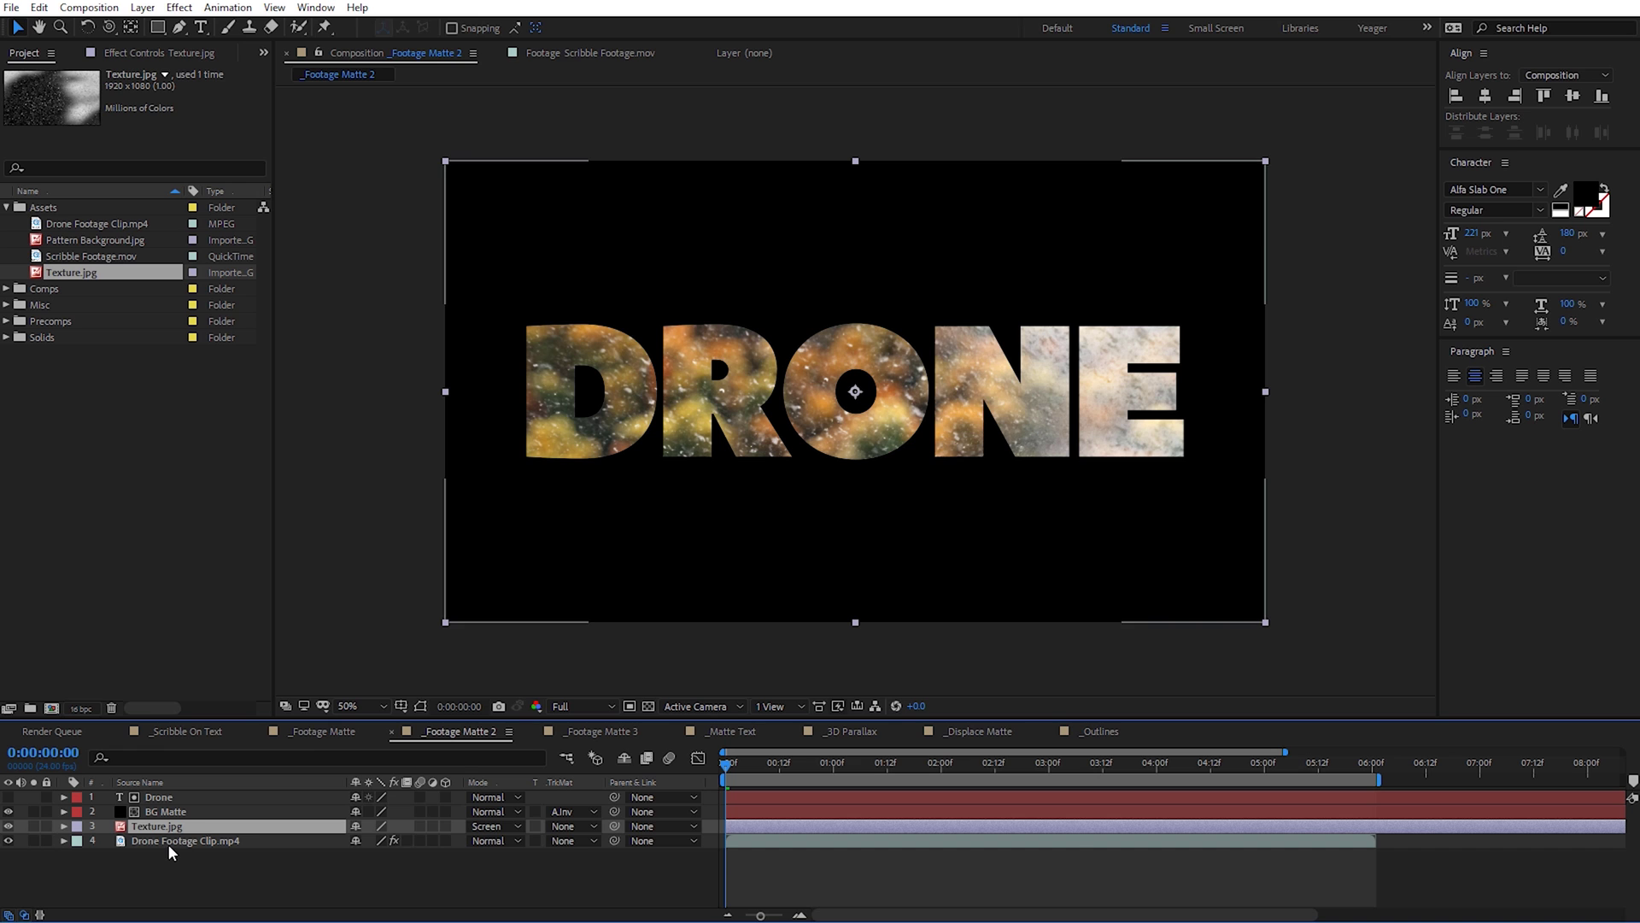
{"action": "key", "text": "t"}
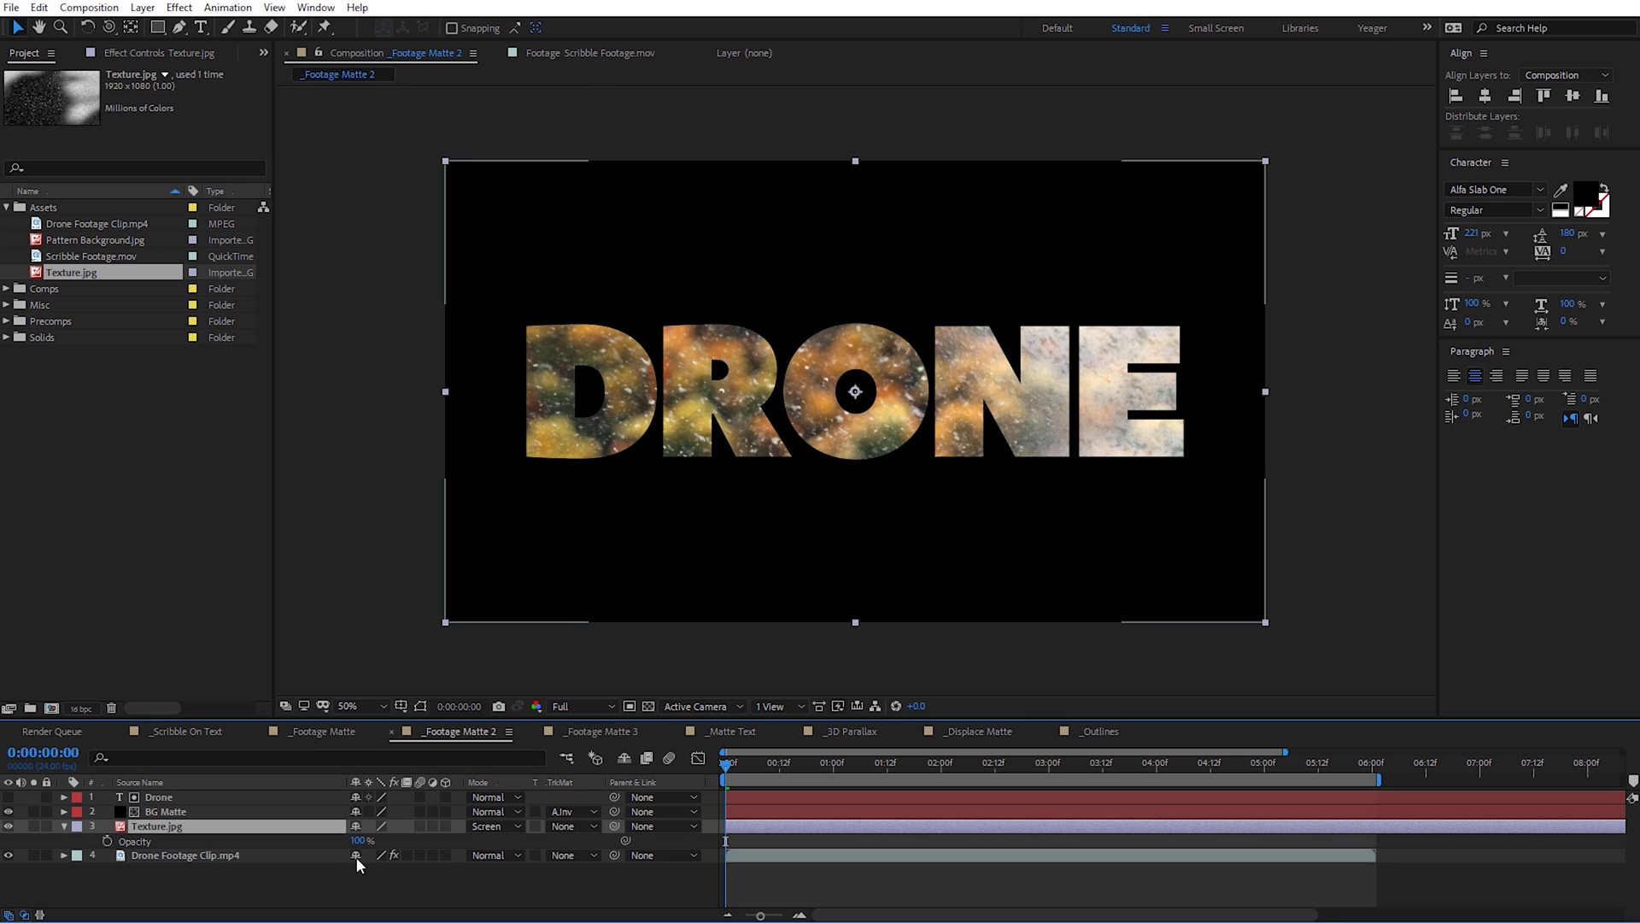
{"action": "left_click_drag", "start_coordinate": [358, 841], "coordinate": [299, 849]}
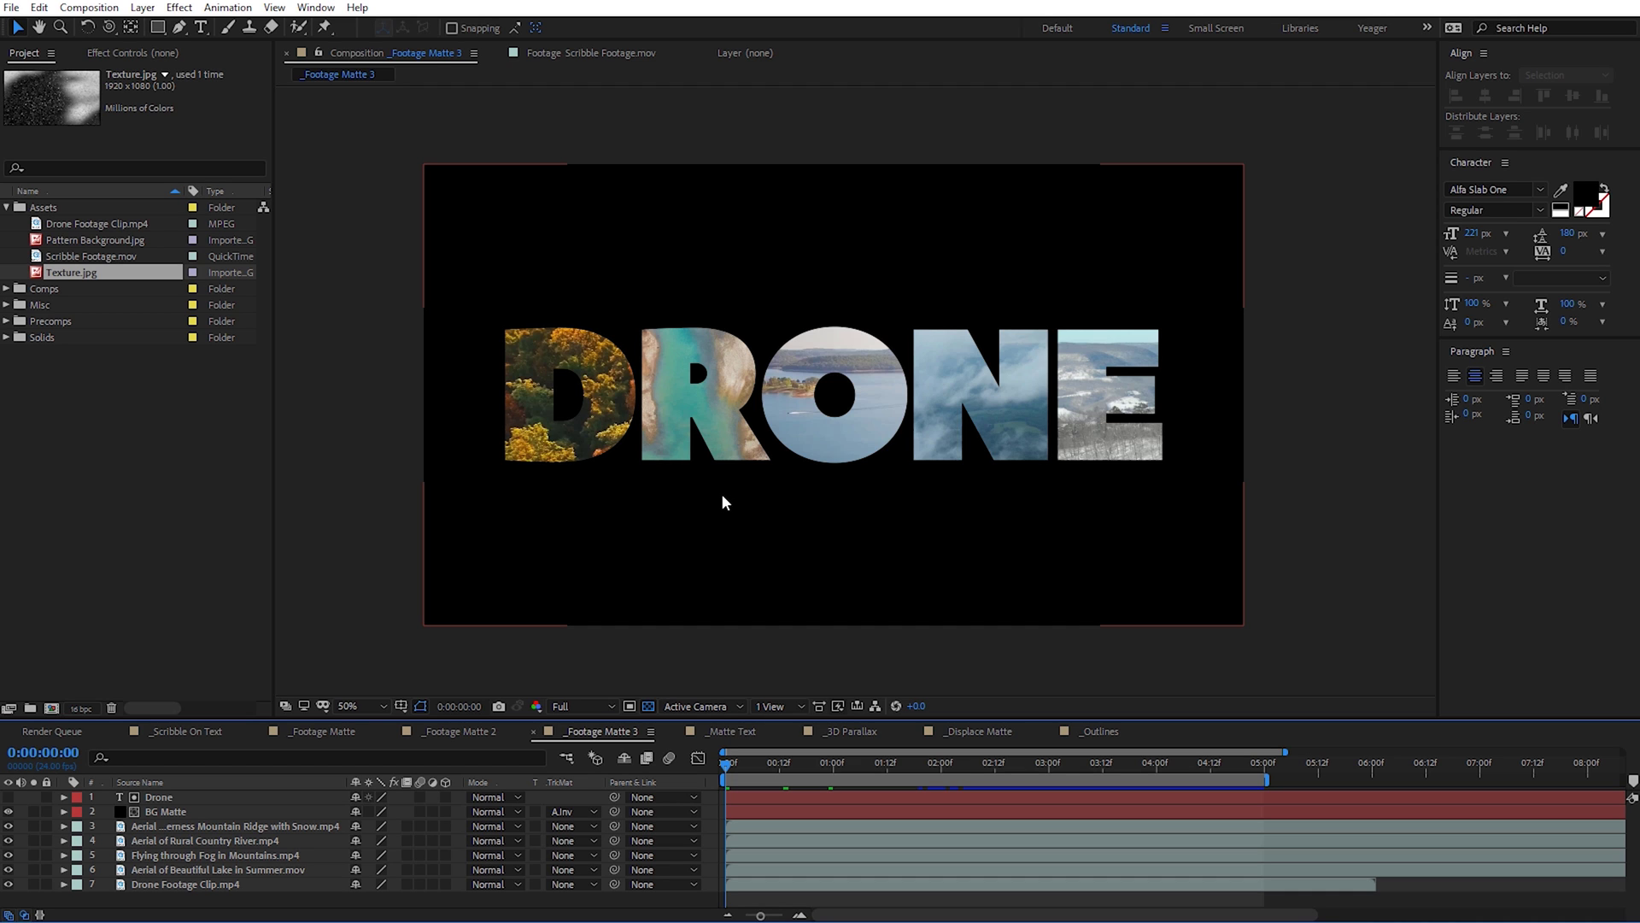
Step: In the _Footage Matte 3 composition, examine BG Matte on its own and each masked aerial clip with the matte hidden, and show the matte again
{"action": "left_click", "coordinate": [34, 812]}
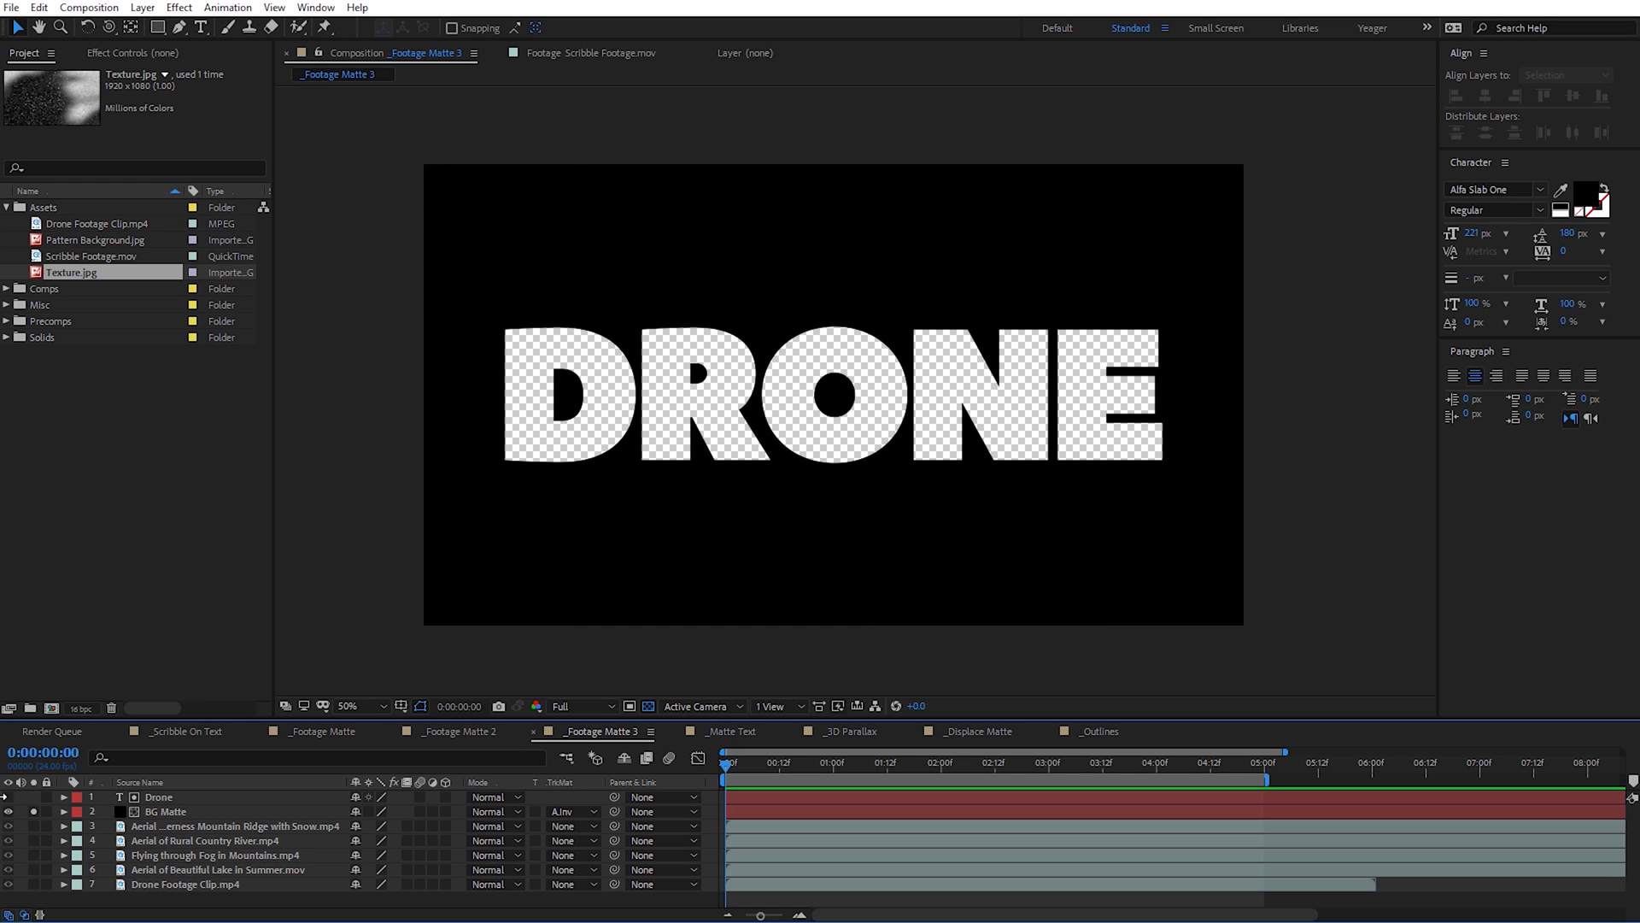
{"action": "left_click", "coordinate": [33, 812]}
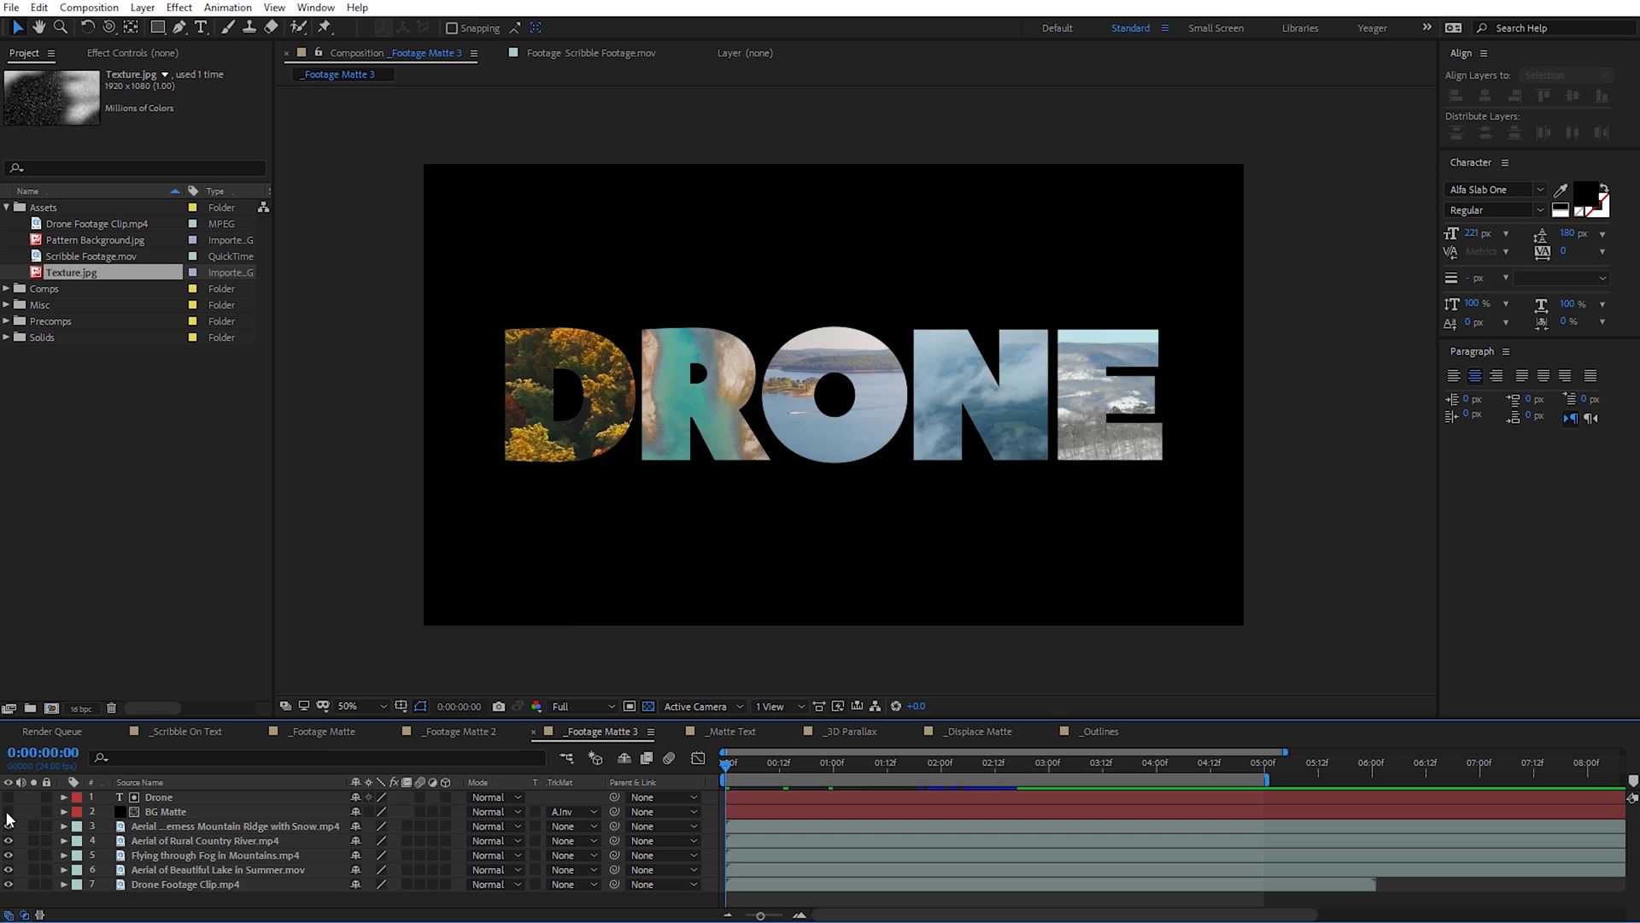
{"action": "left_click", "coordinate": [8, 812]}
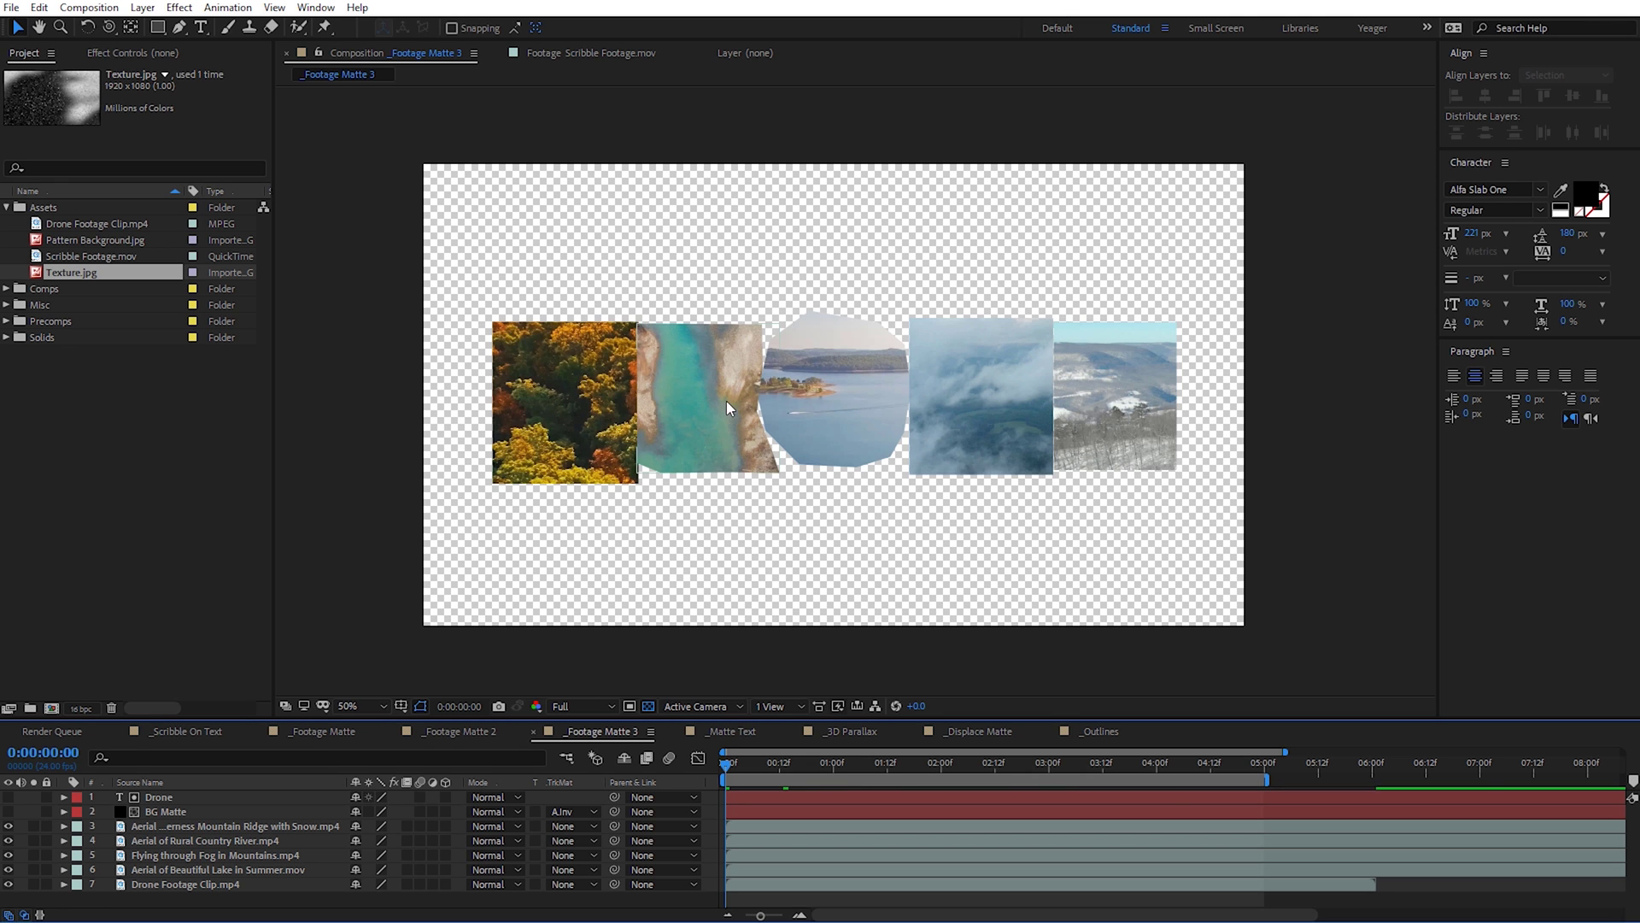
{"action": "left_click", "coordinate": [611, 429]}
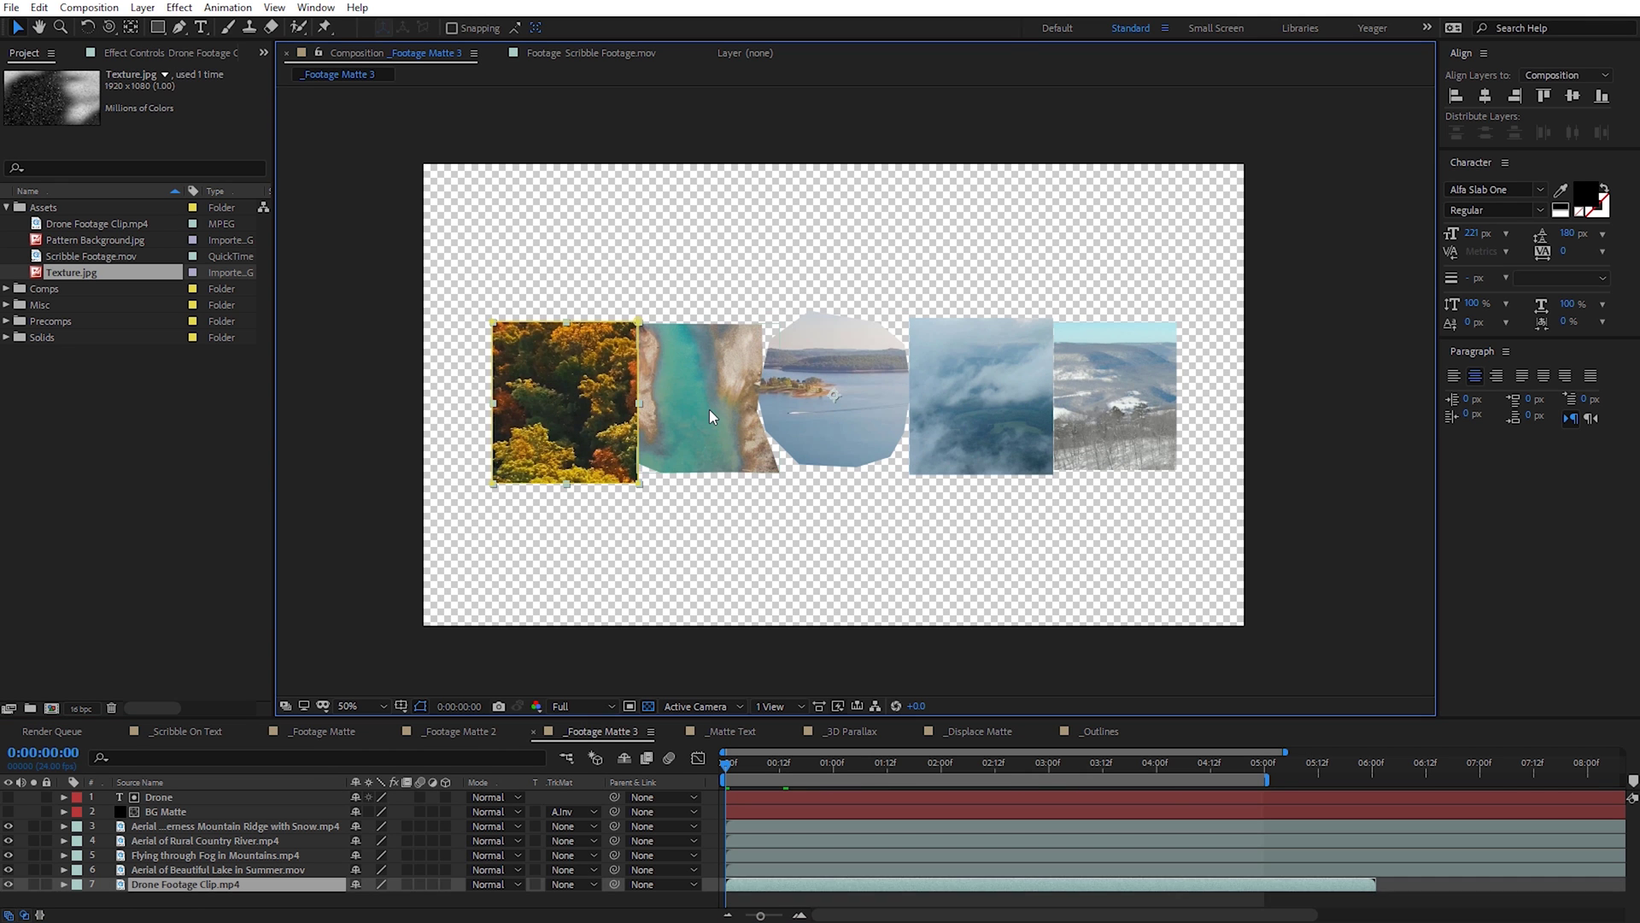
{"action": "left_click", "coordinate": [709, 408]}
{"action": "left_click", "coordinate": [863, 408]}
{"action": "left_click", "coordinate": [986, 436]}
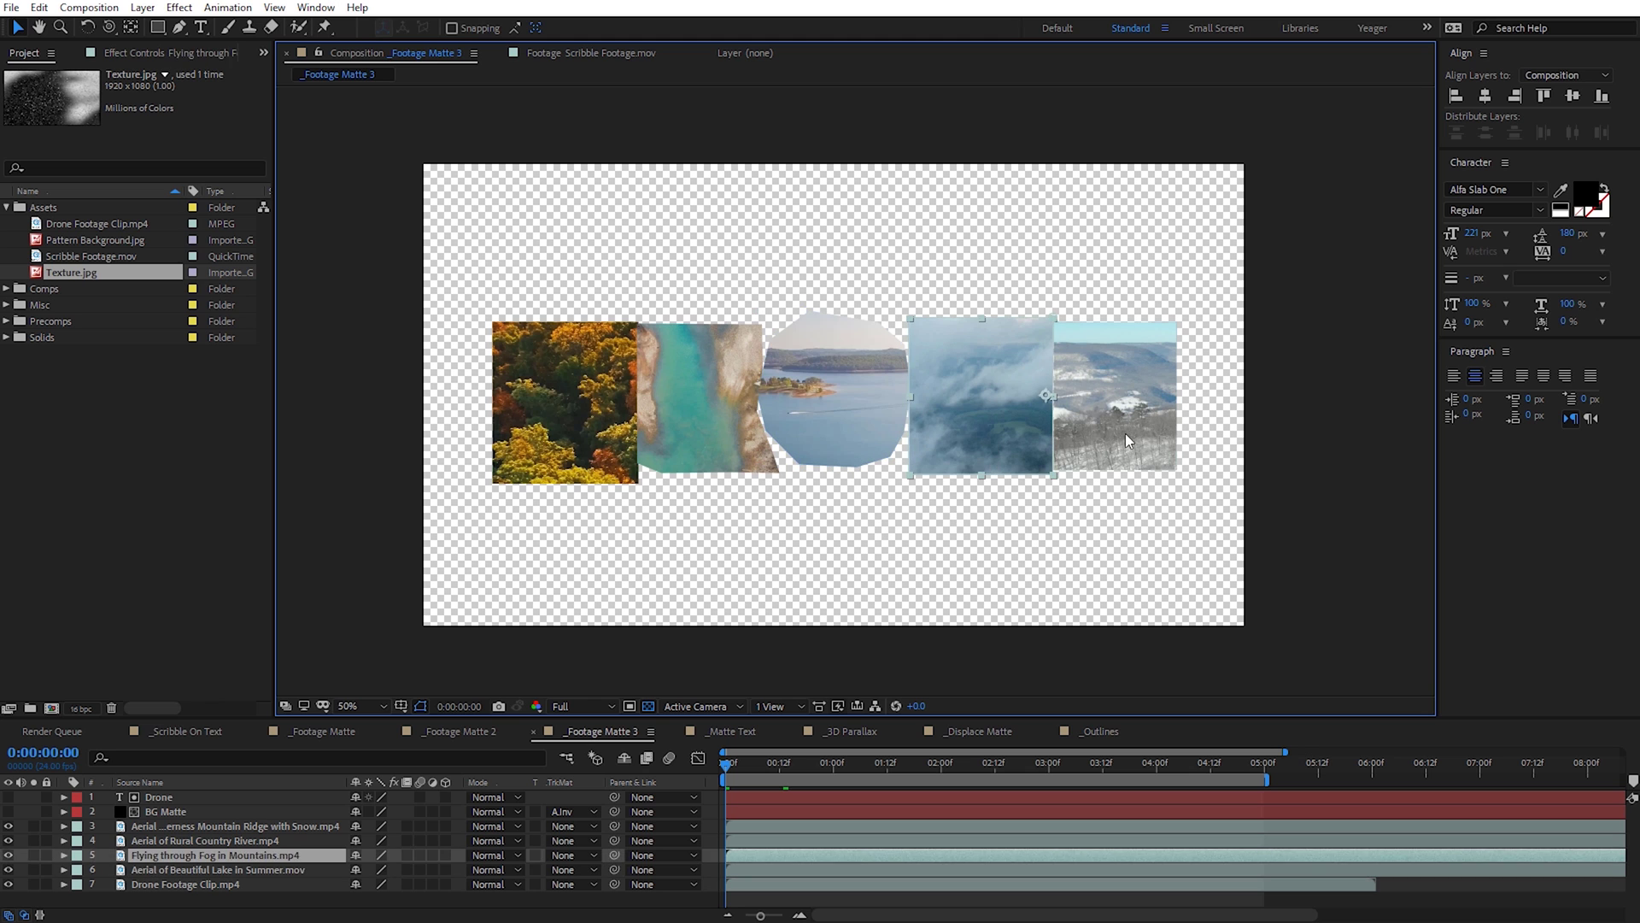
{"action": "left_click", "coordinate": [1125, 436]}
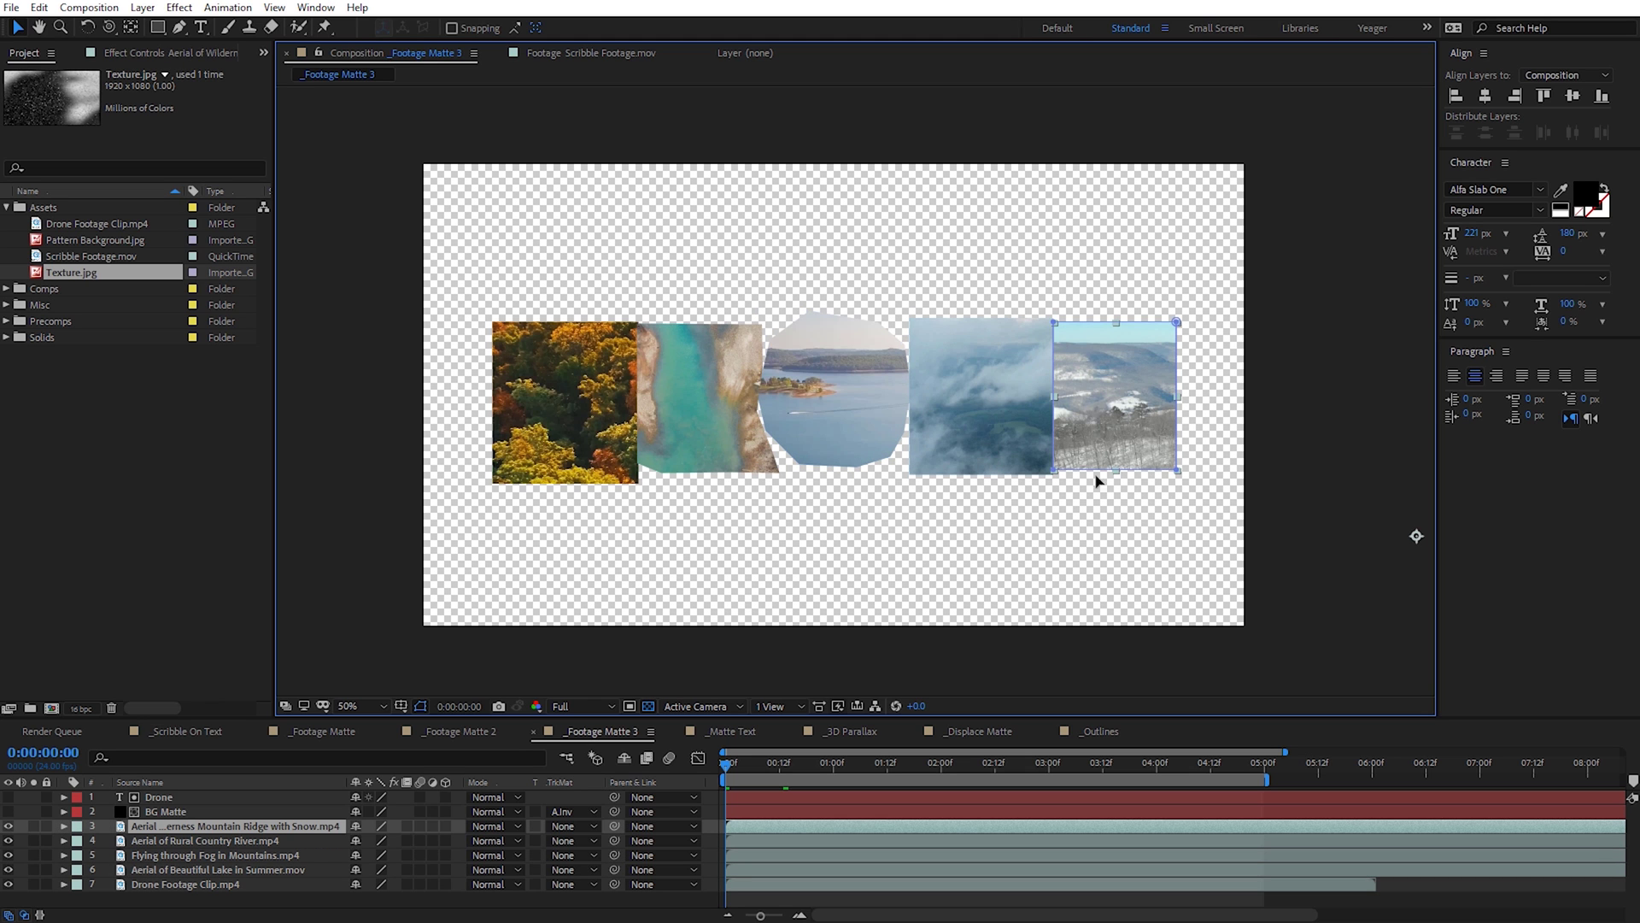
{"action": "left_click", "coordinate": [8, 812]}
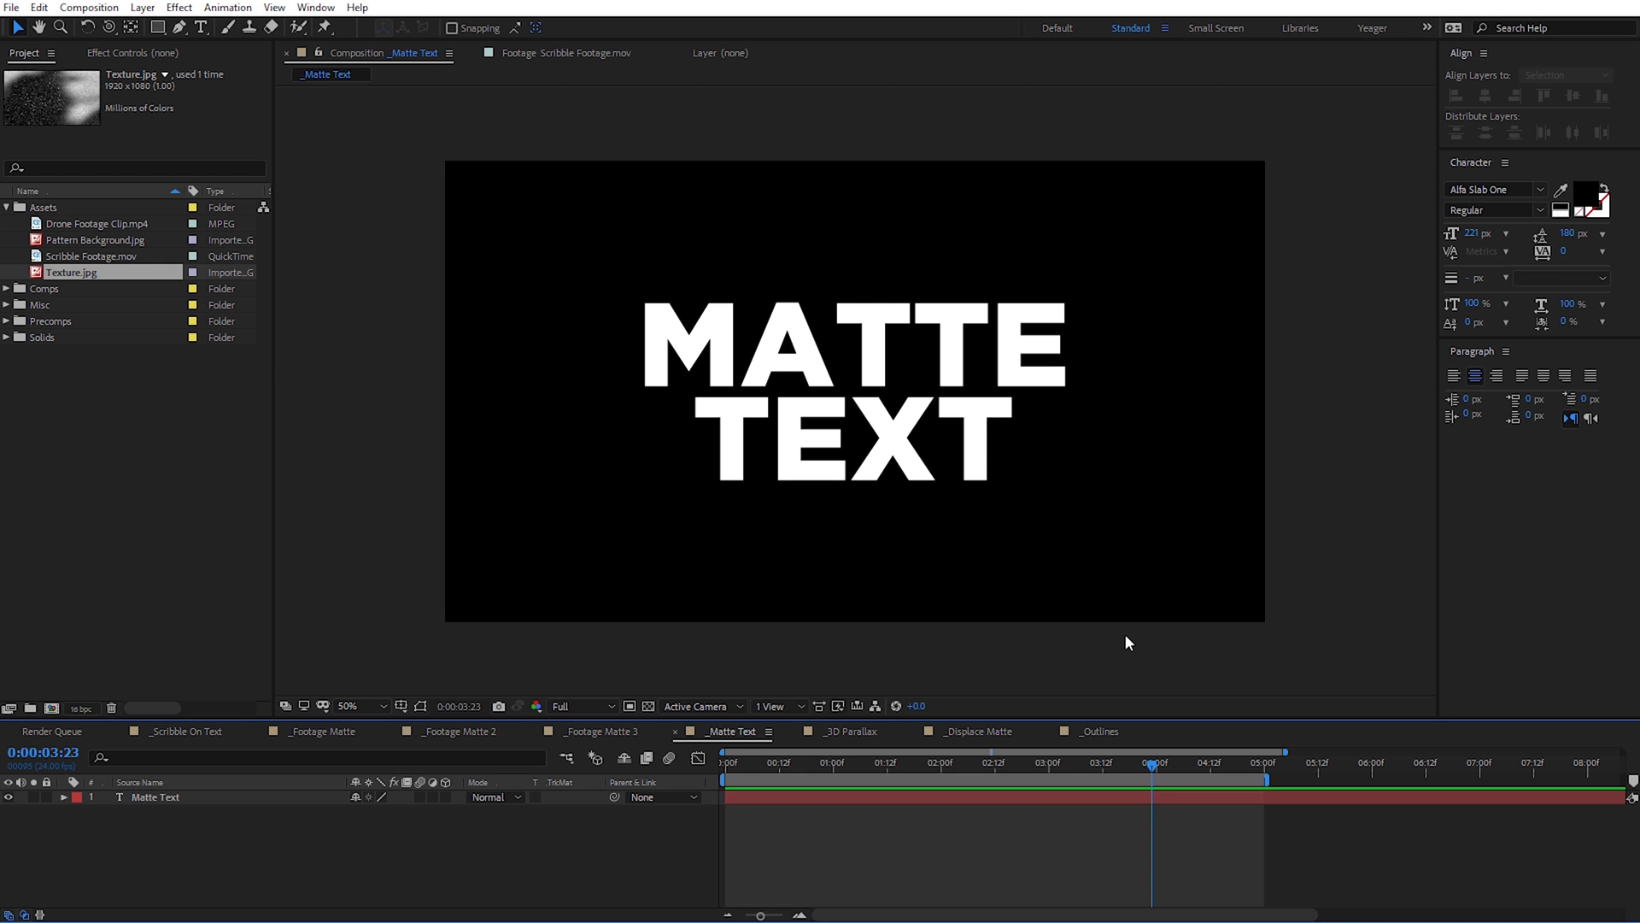
Step: In the _Matte Text composition, add a comp-sized black solid named BG and place it beneath the Matte Text layer
{"action": "left_click", "coordinate": [907, 423]}
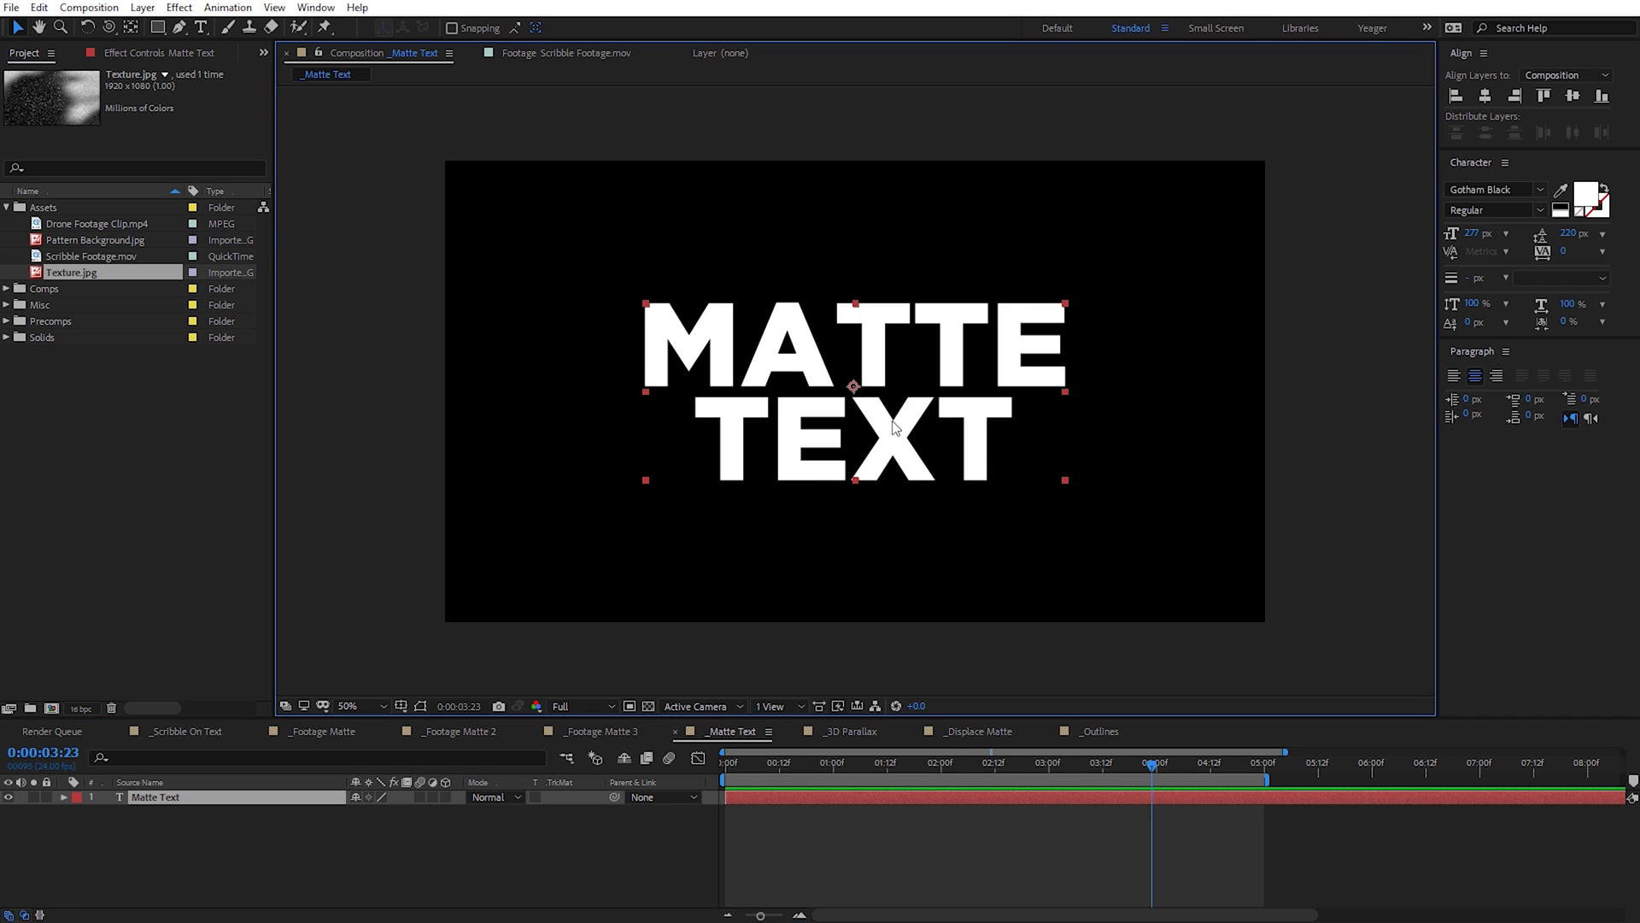
{"action": "right_click", "coordinate": [370, 448]}
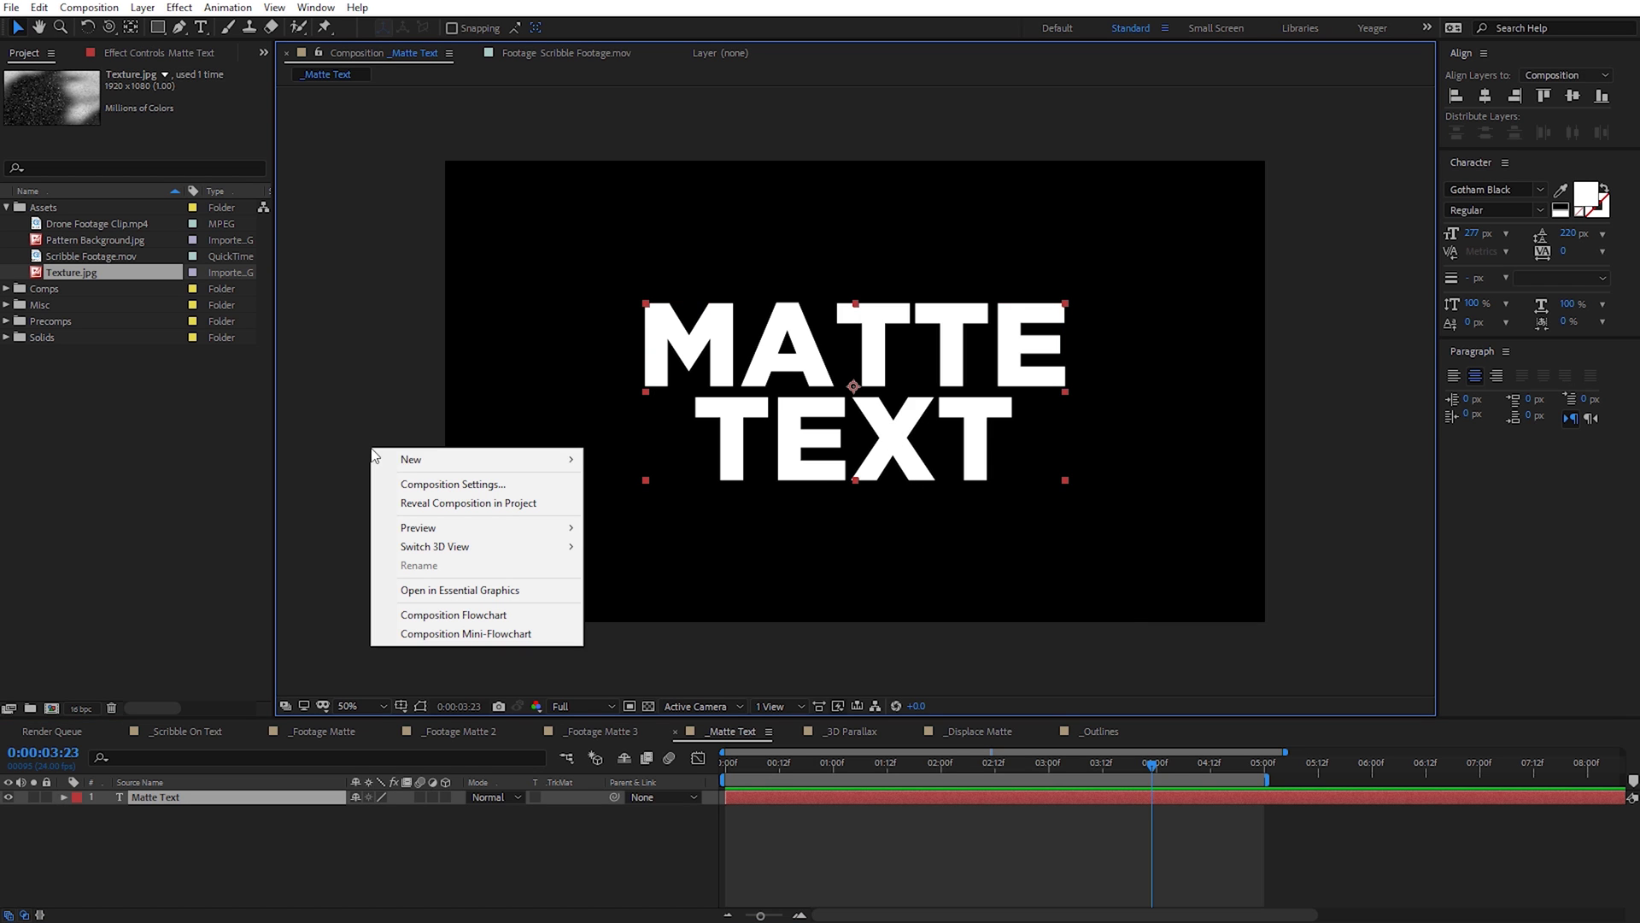
{"action": "mouse_move", "coordinate": [411, 459]}
{"action": "left_click", "coordinate": [623, 503]}
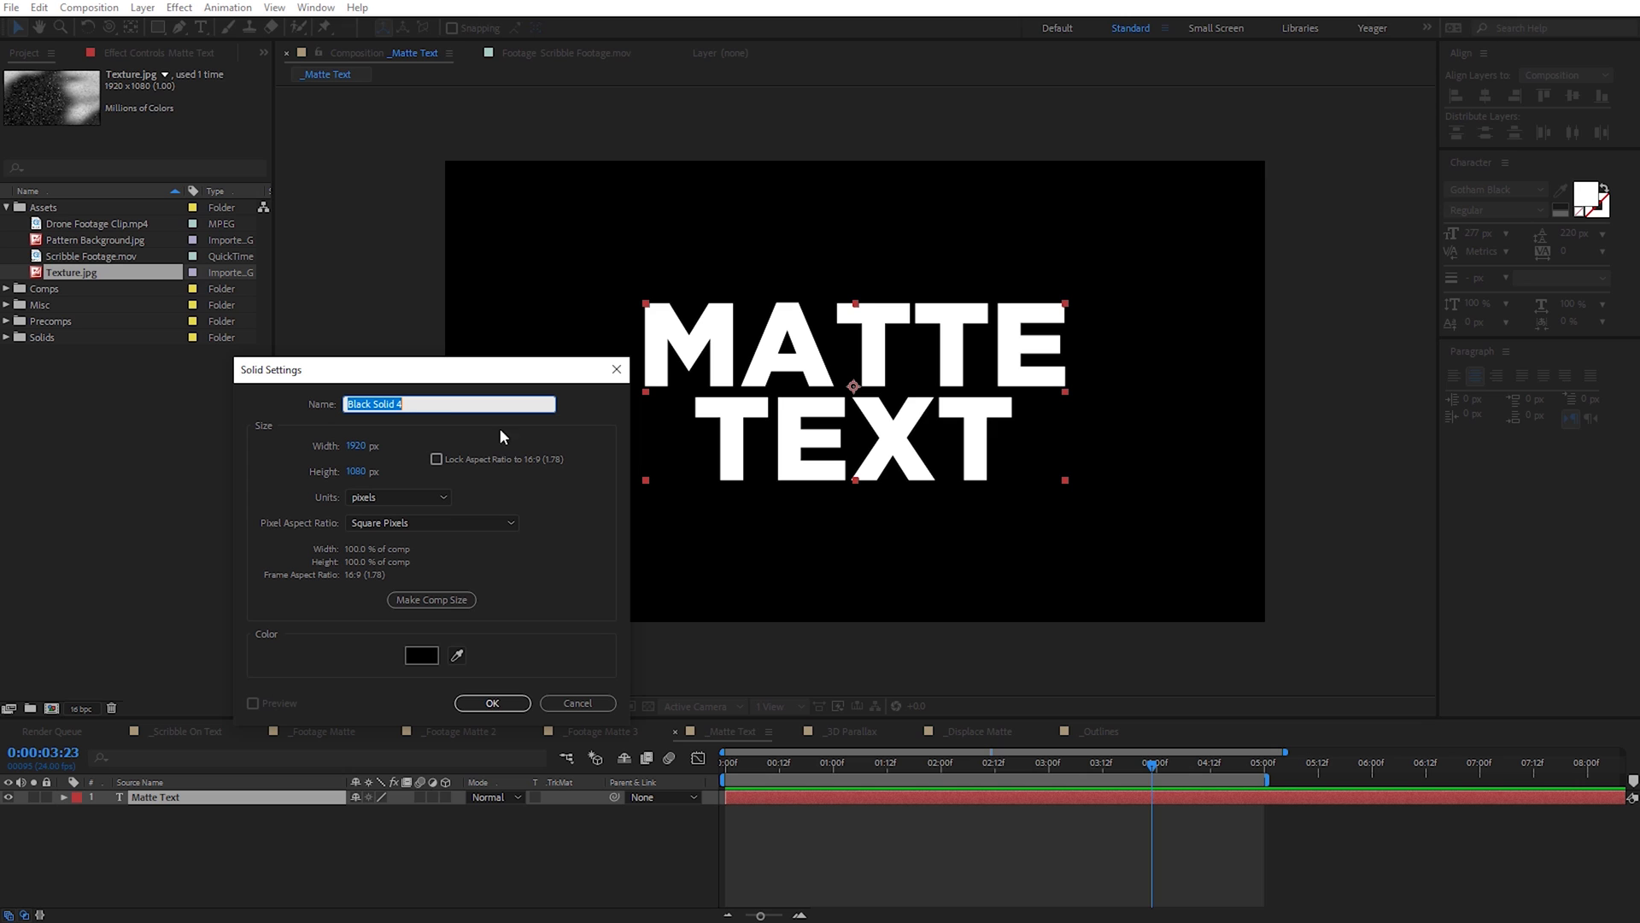
{"action": "type", "text": "BG"}
{"action": "left_click", "coordinate": [453, 601]}
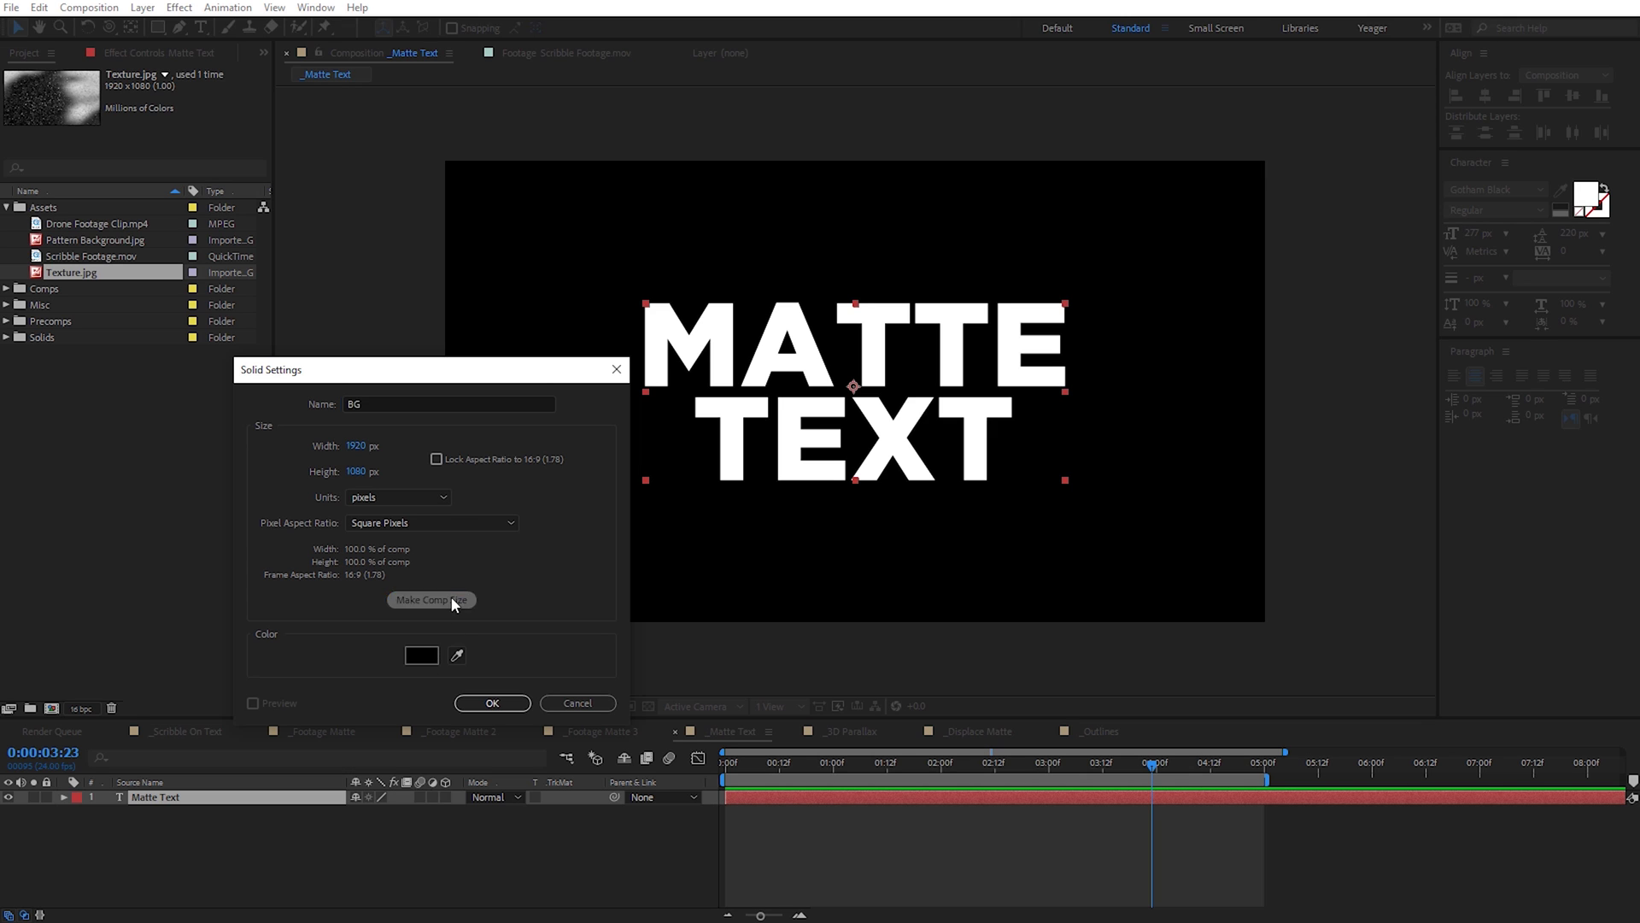
{"action": "left_click", "coordinate": [504, 703]}
{"action": "mouse_move", "coordinate": [190, 799]}
{"action": "left_mouse_down"}
{"action": "mouse_move", "coordinate": [205, 828]}
{"action": "mouse_move", "coordinate": [192, 822]}
{"action": "left_mouse_up"}
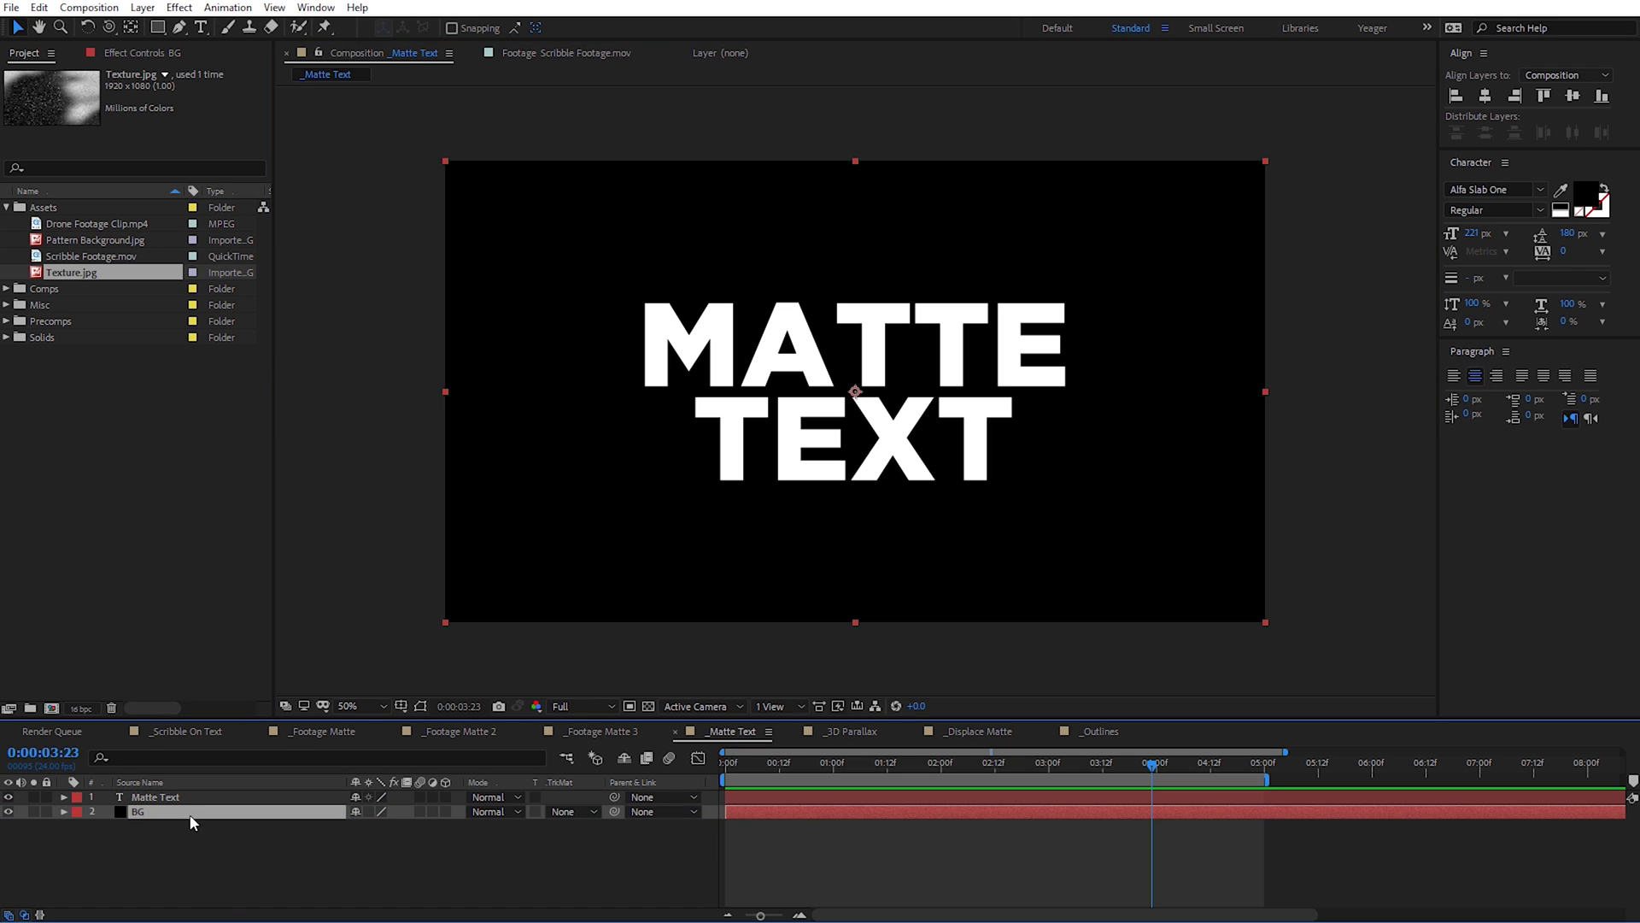
Step: Set the BG layer's track matte to Alpha Inverted Matte "Matte Text" and check the cutout against the transparency grid
{"action": "left_click", "coordinate": [560, 812]}
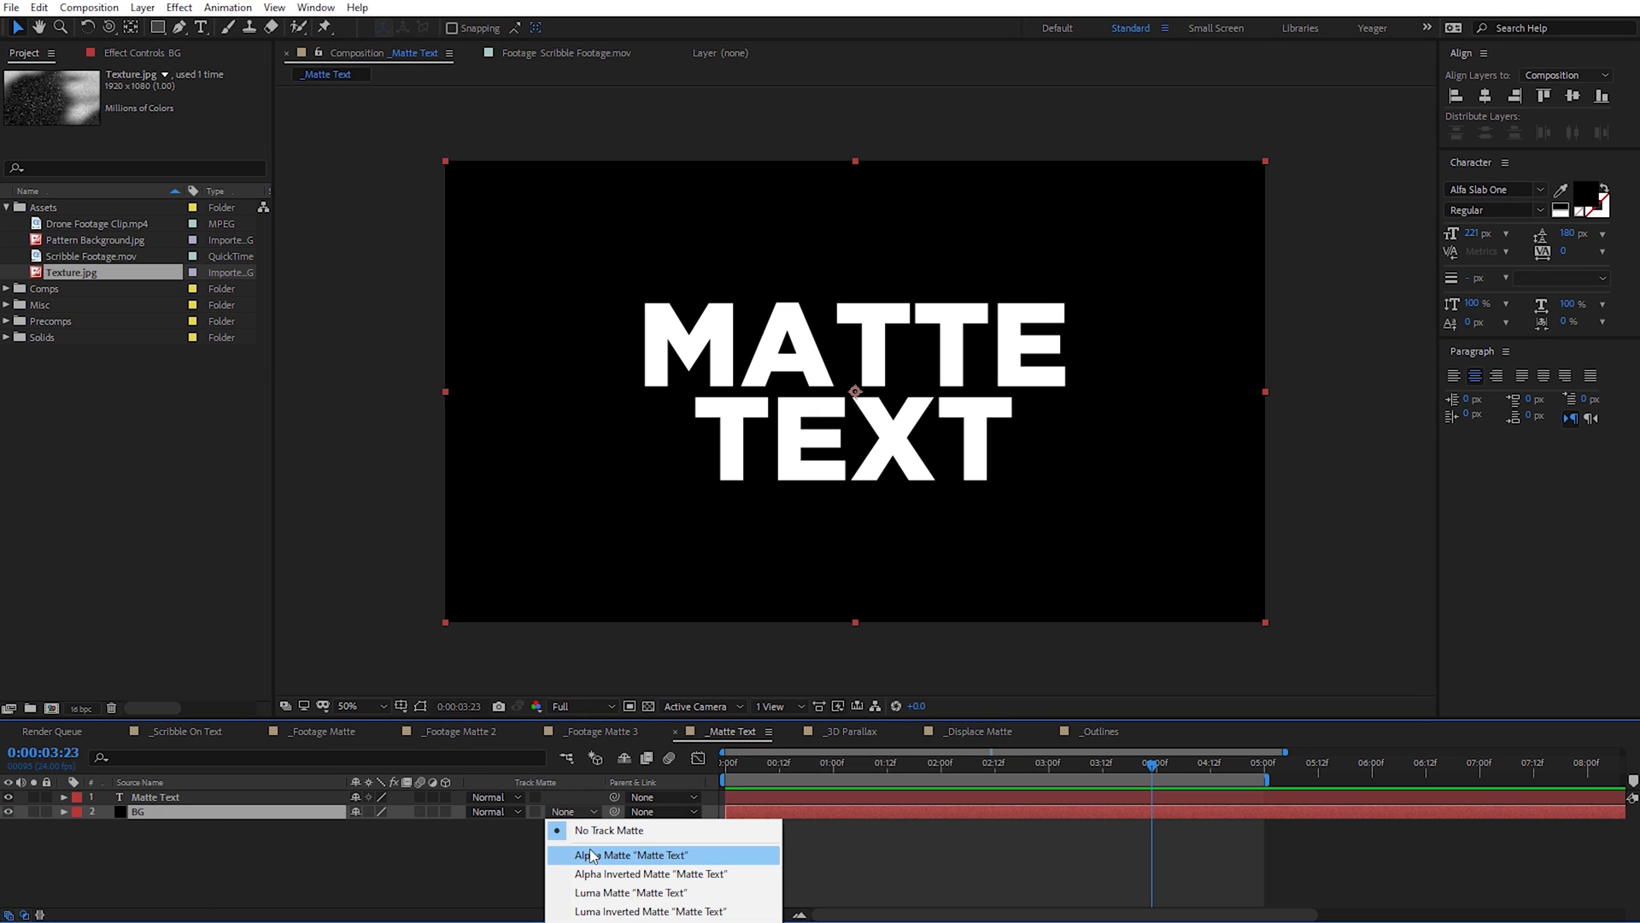
{"action": "left_click", "coordinate": [597, 875]}
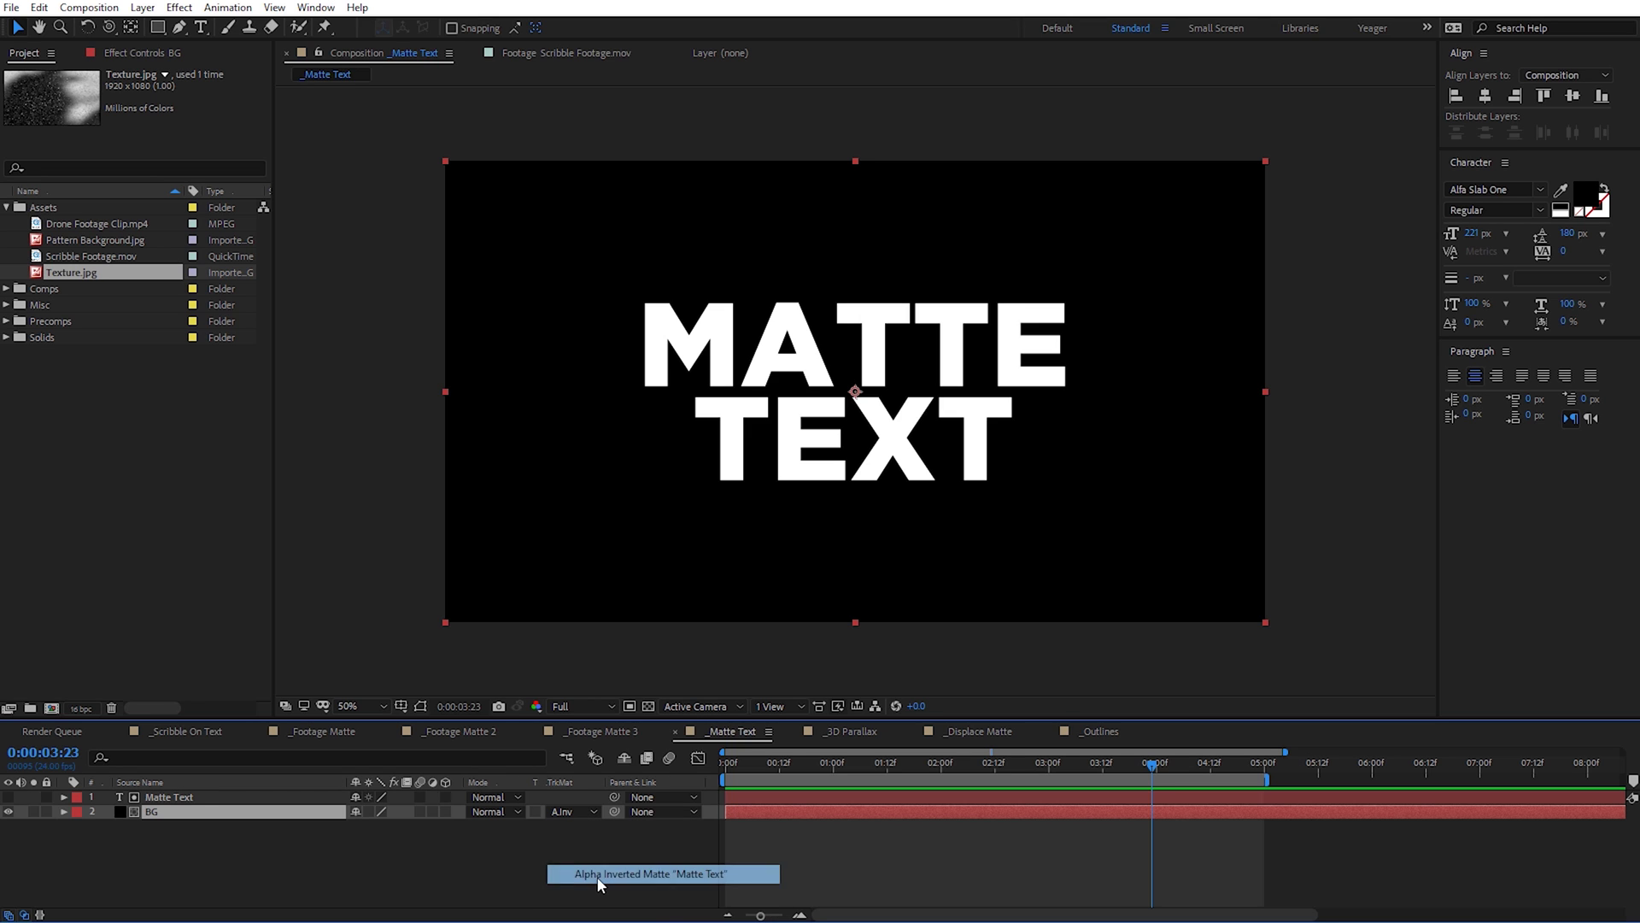
{"action": "left_click", "coordinate": [649, 706]}
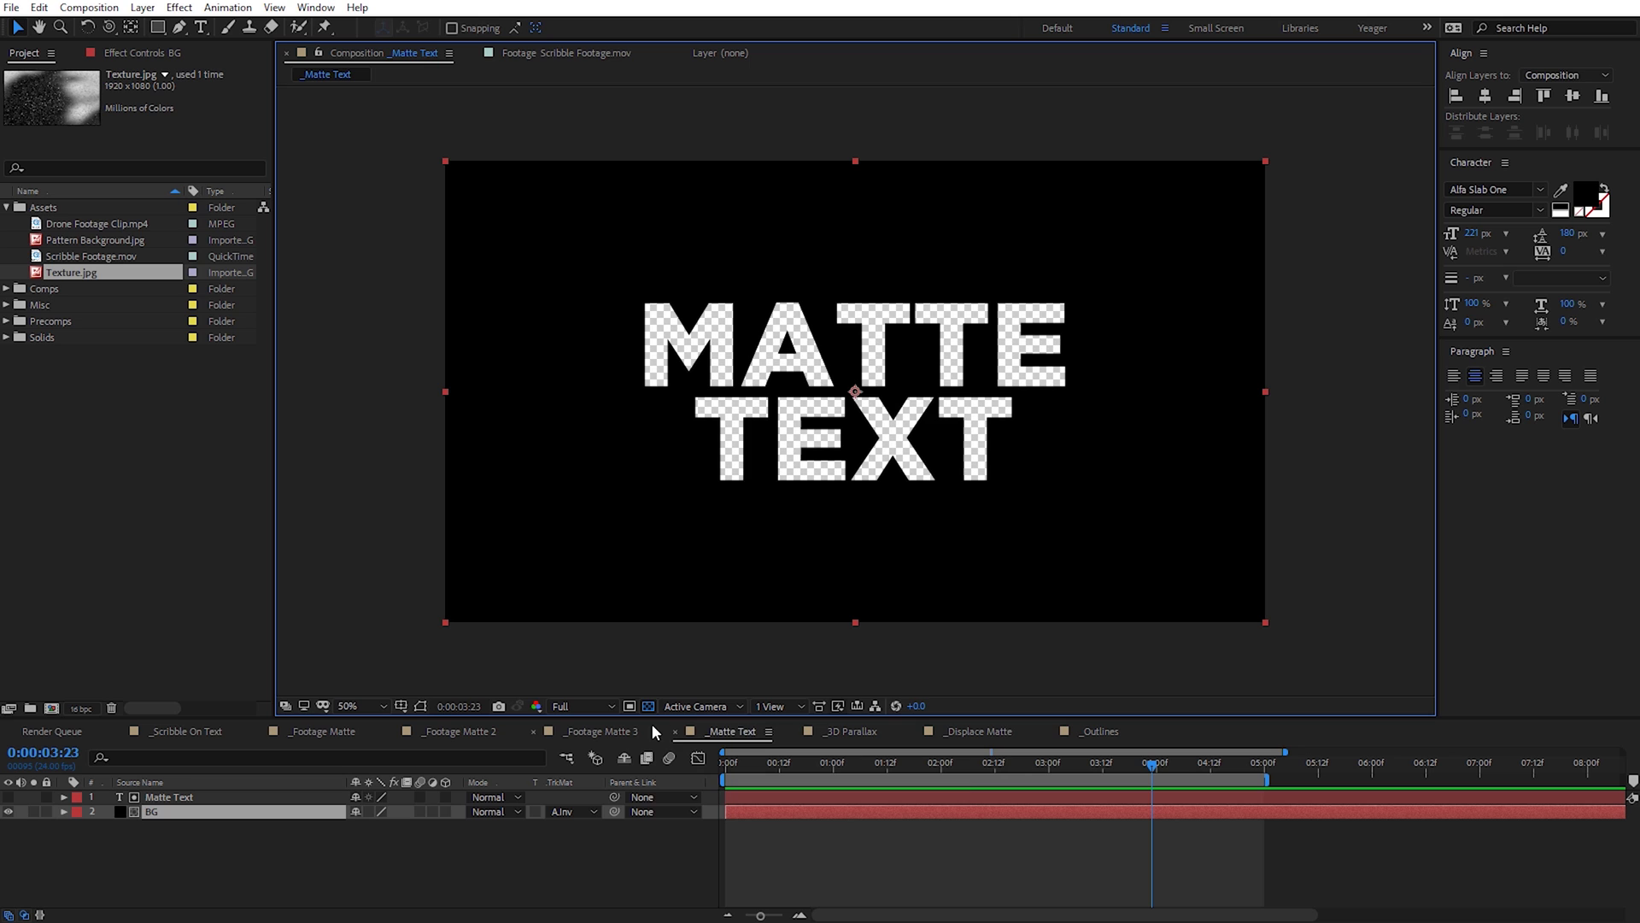
{"action": "left_click", "coordinate": [650, 705]}
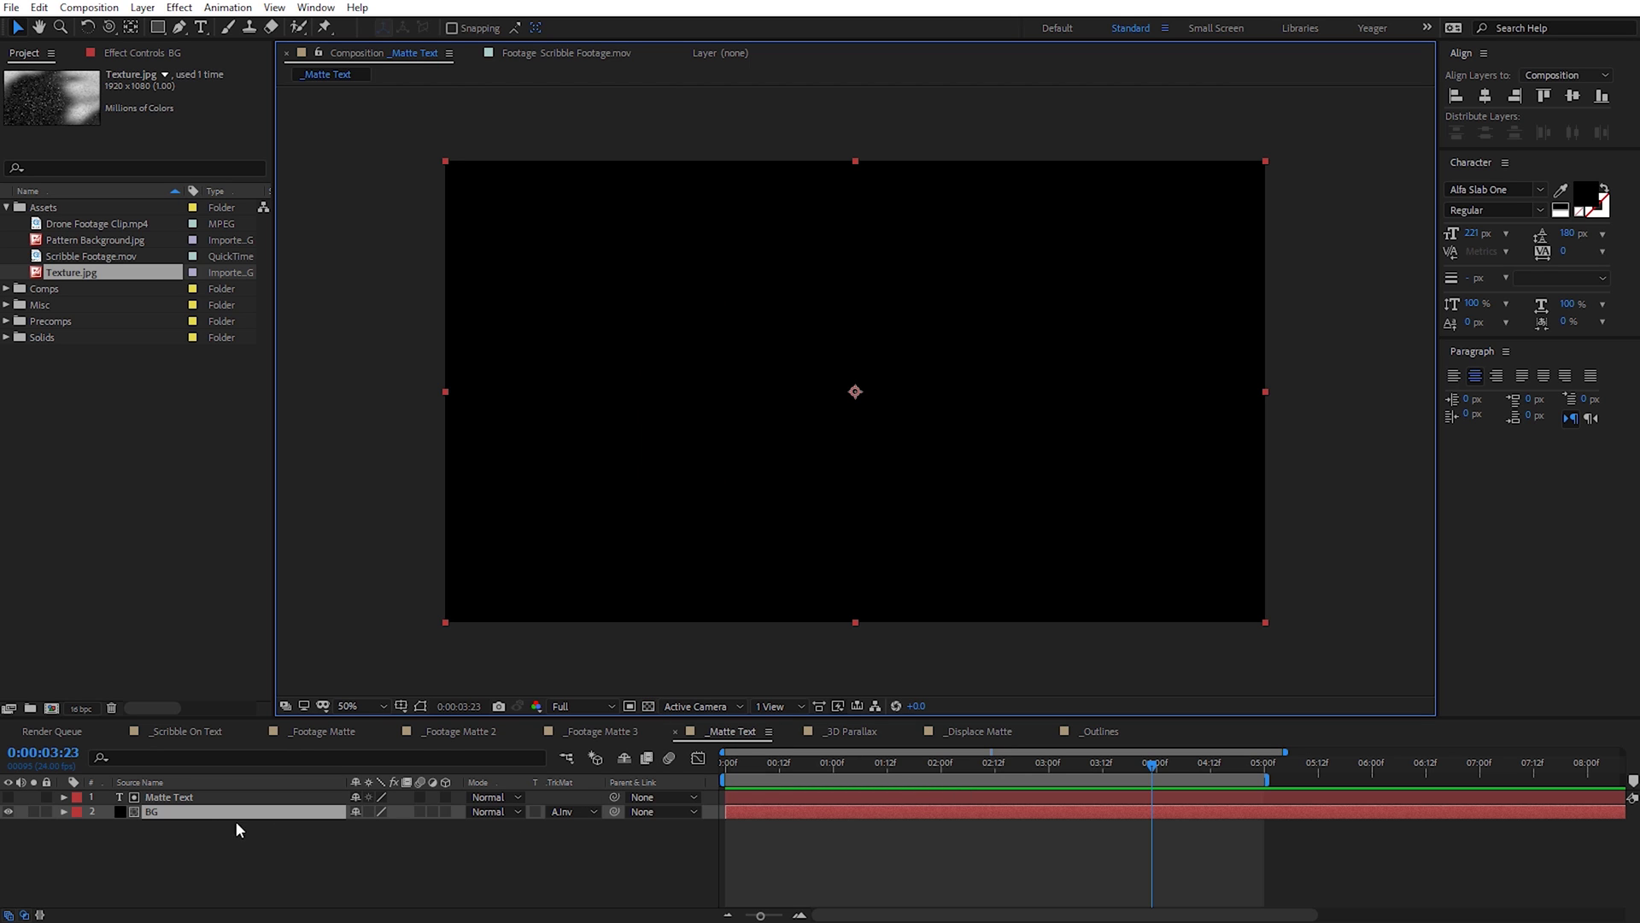
Step: Duplicate the Matte Text layer, make the copy visible and place it beneath BG
{"action": "left_click", "coordinate": [186, 801]}
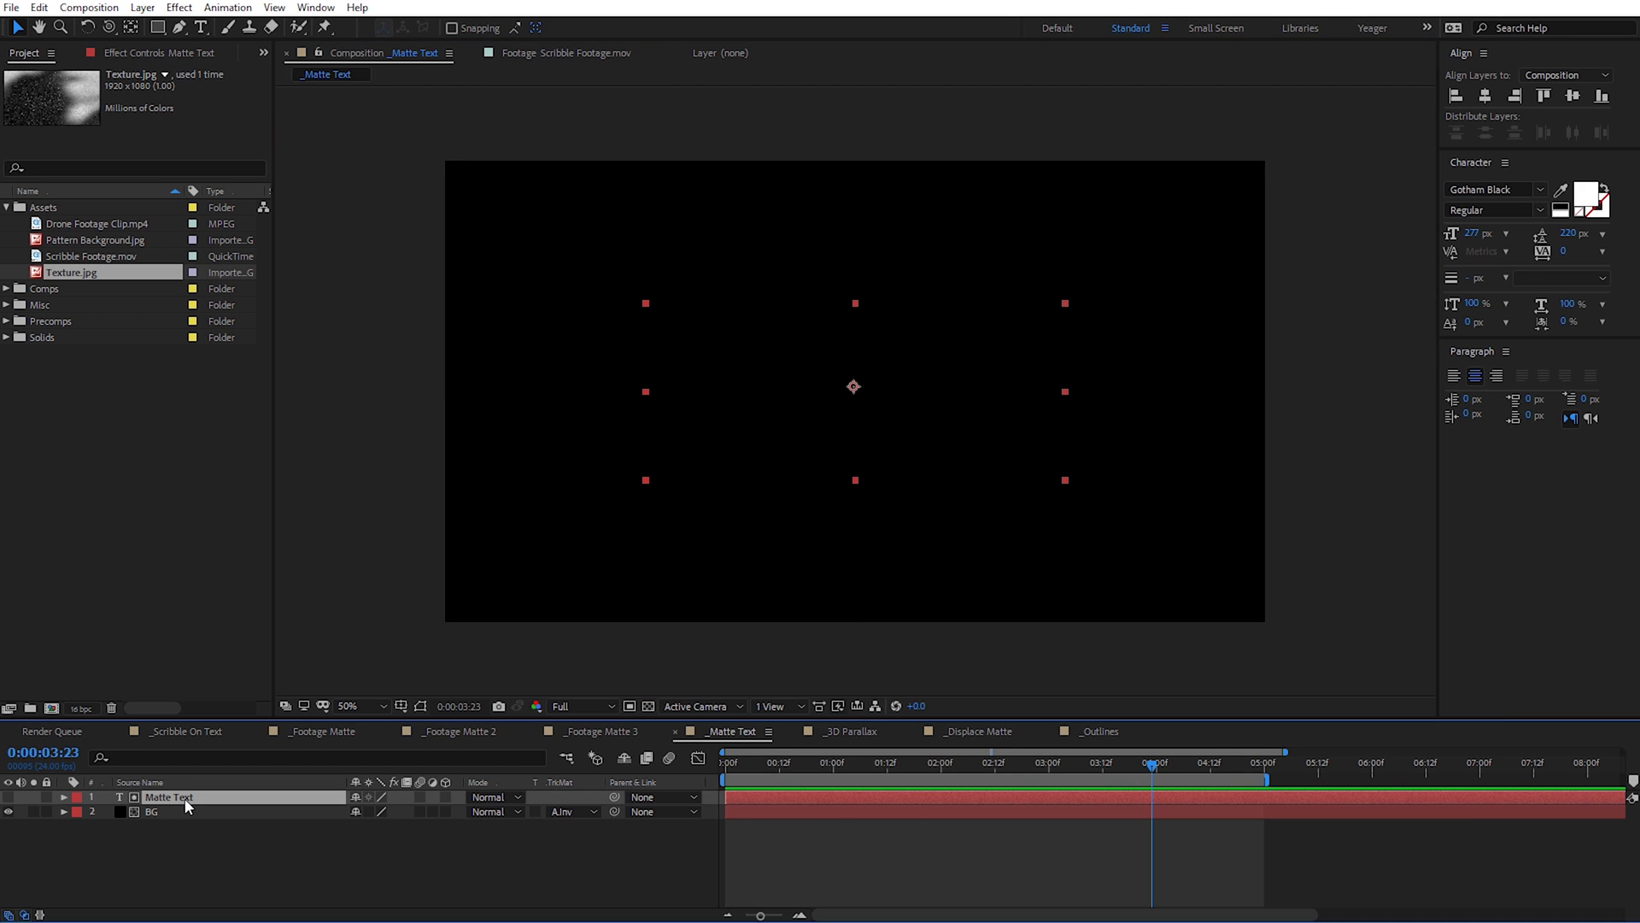
{"action": "key", "text": "ctrl+d"}
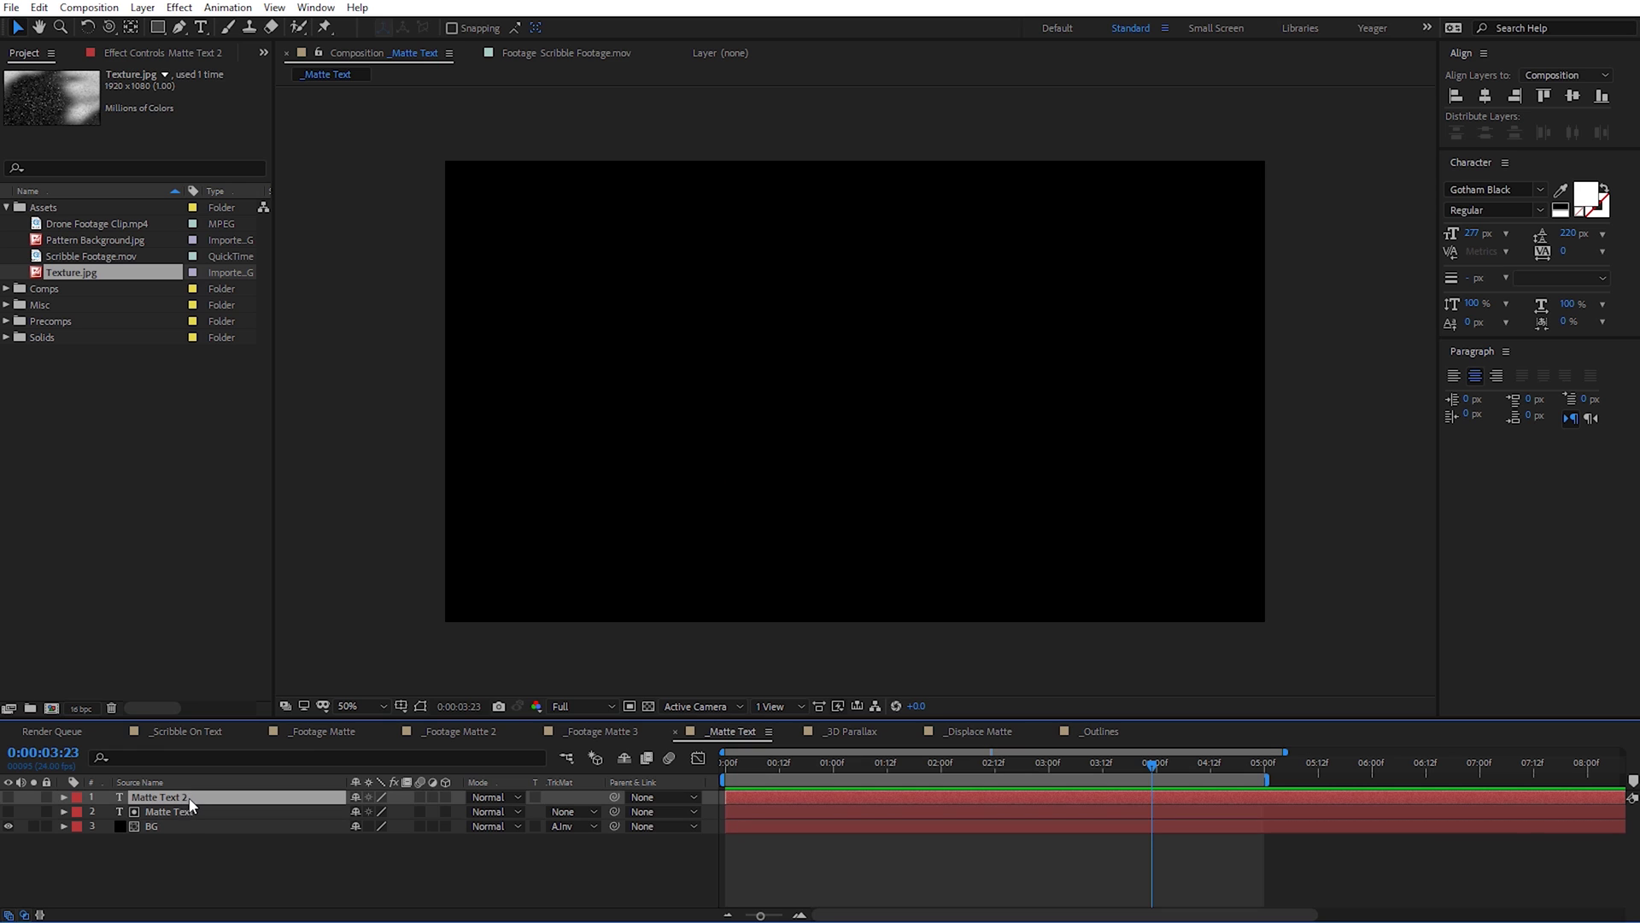
{"action": "left_click", "coordinate": [8, 796]}
{"action": "left_click_drag", "start_coordinate": [153, 798], "coordinate": [171, 836]}
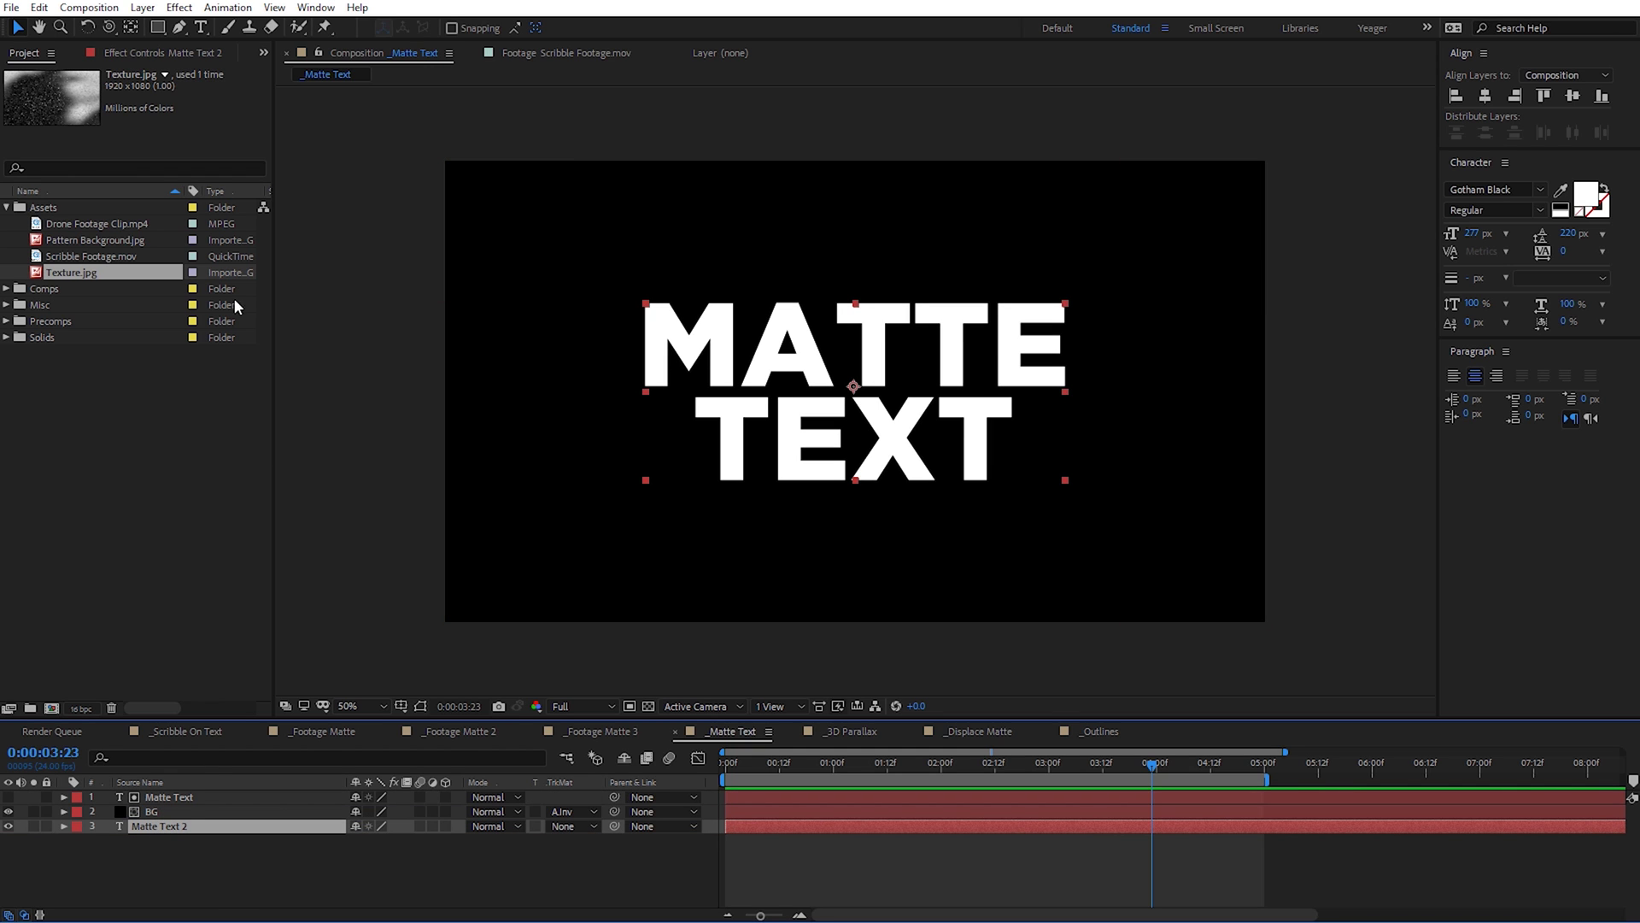
Step: Pre-compose the Matte Text 2 layer into a new composition named Text
{"action": "left_click", "coordinate": [142, 8]}
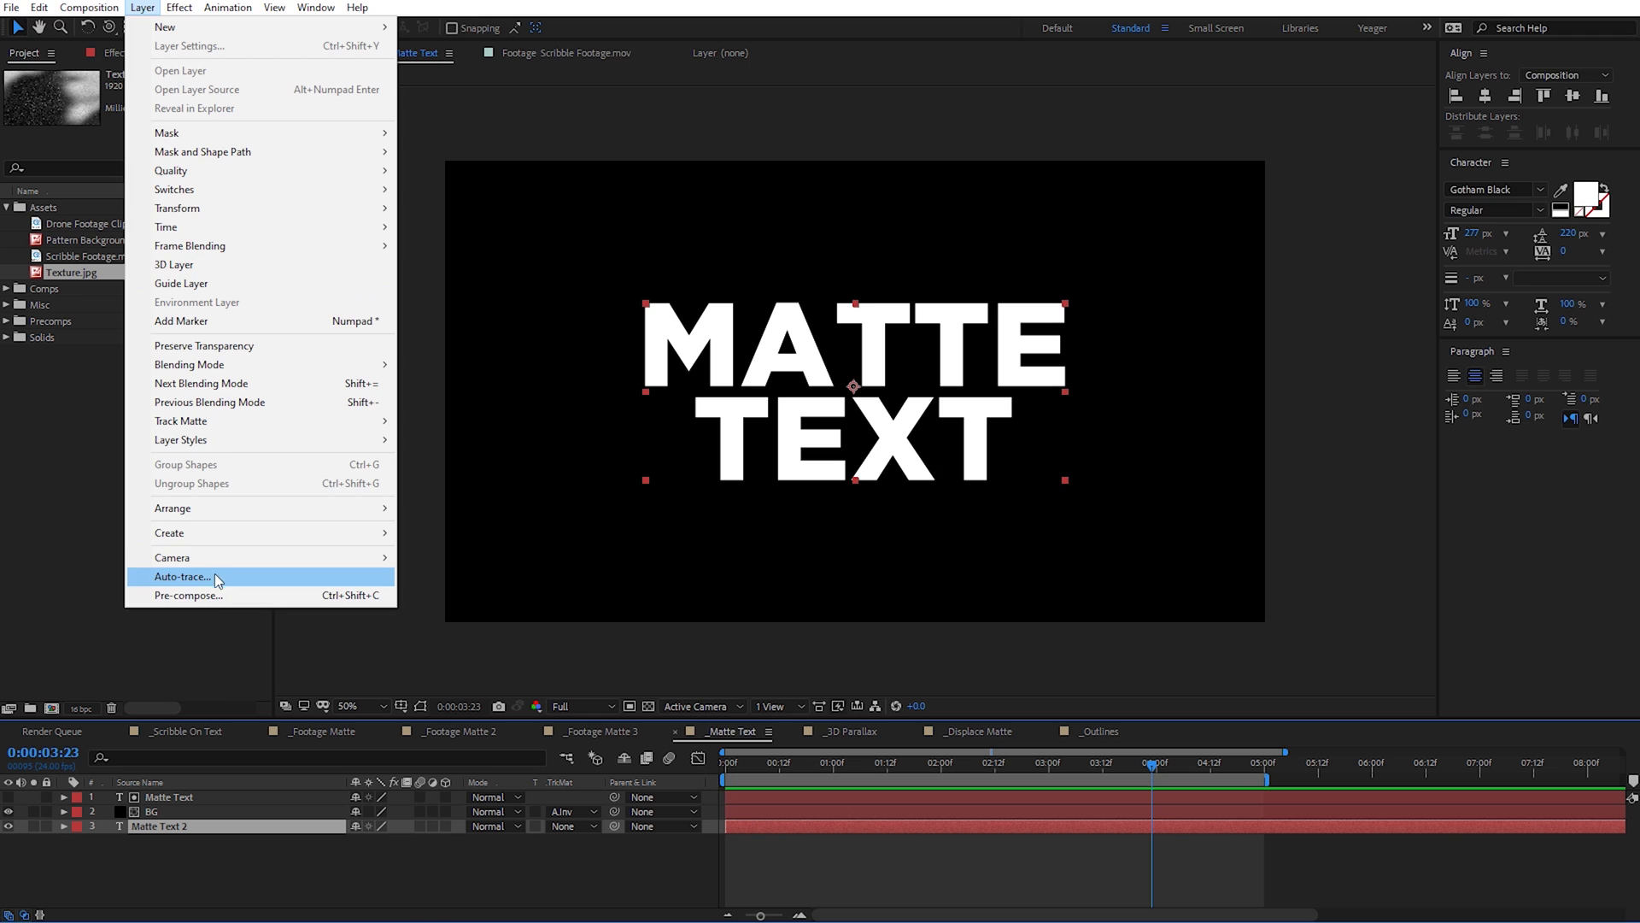
{"action": "left_click", "coordinate": [210, 595]}
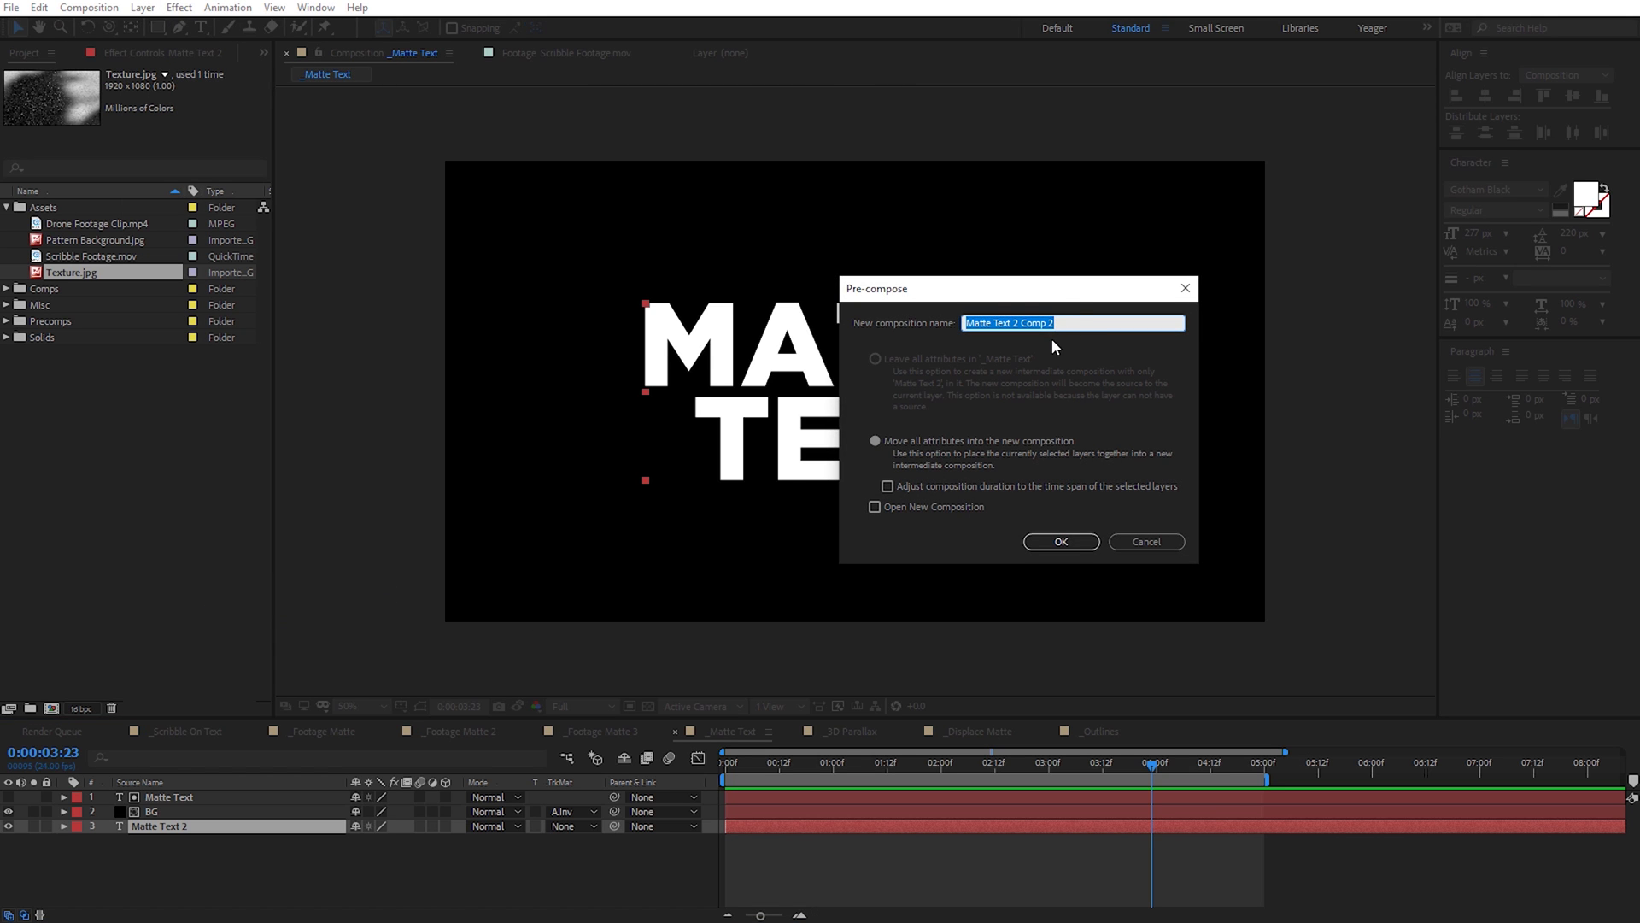
{"action": "type", "text": "Text"}
{"action": "left_click", "coordinate": [1062, 542]}
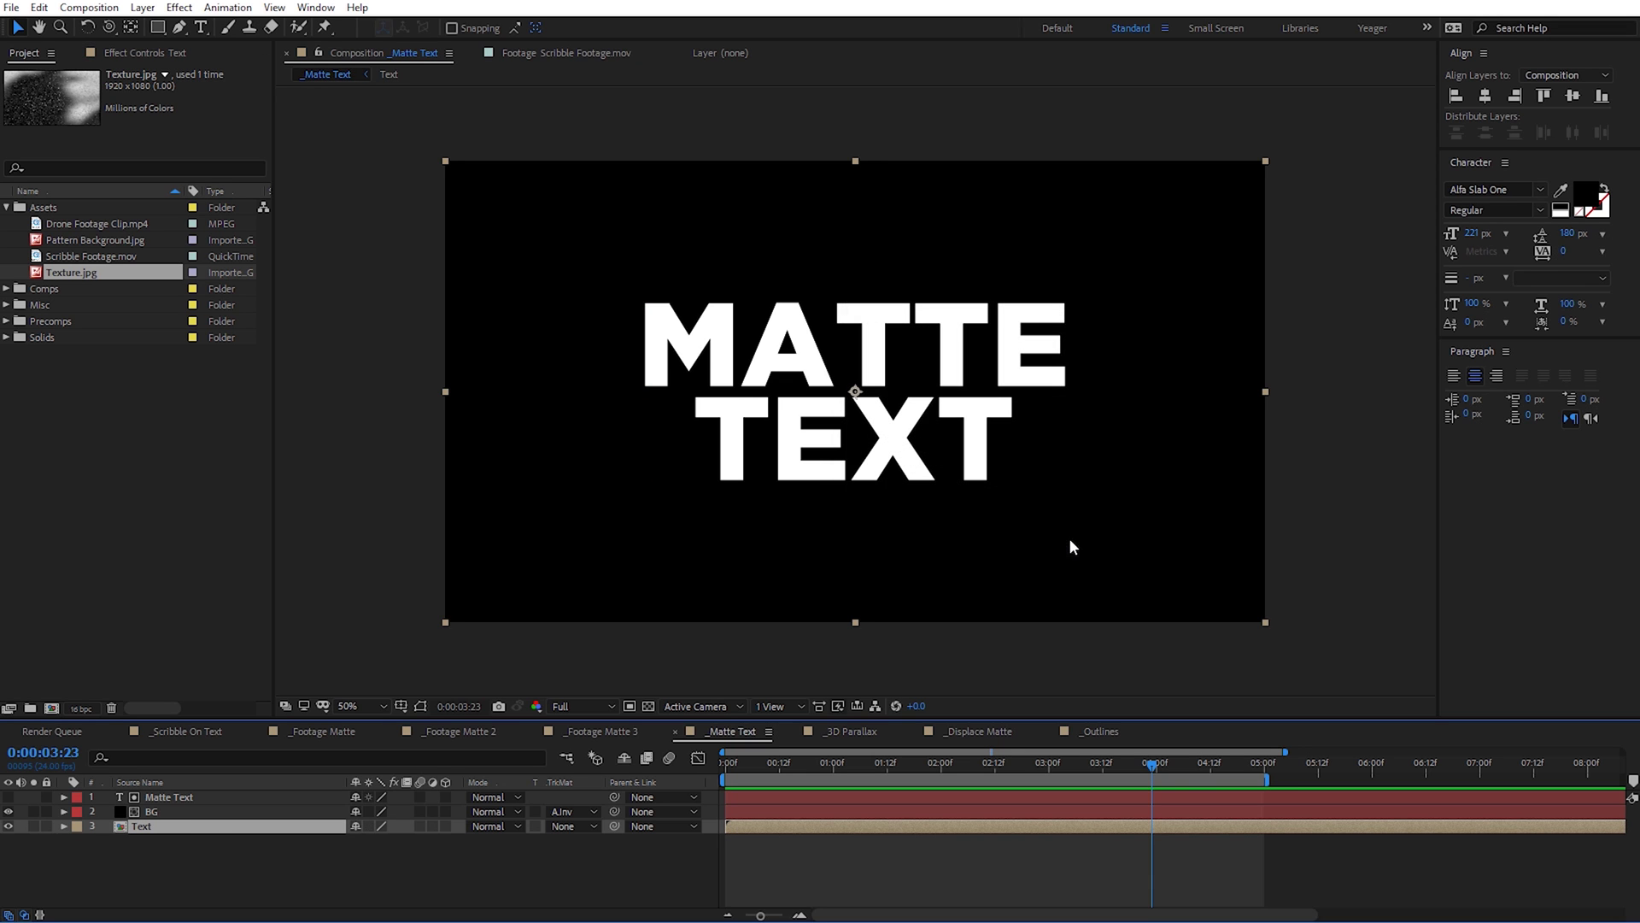
Step: In the Text composition, keyframe Matte Text 2's Position at 0:00:03:00 and move the text straight up to about 956.7, -12.4 at the first frame
{"action": "double_click", "coordinate": [156, 825]}
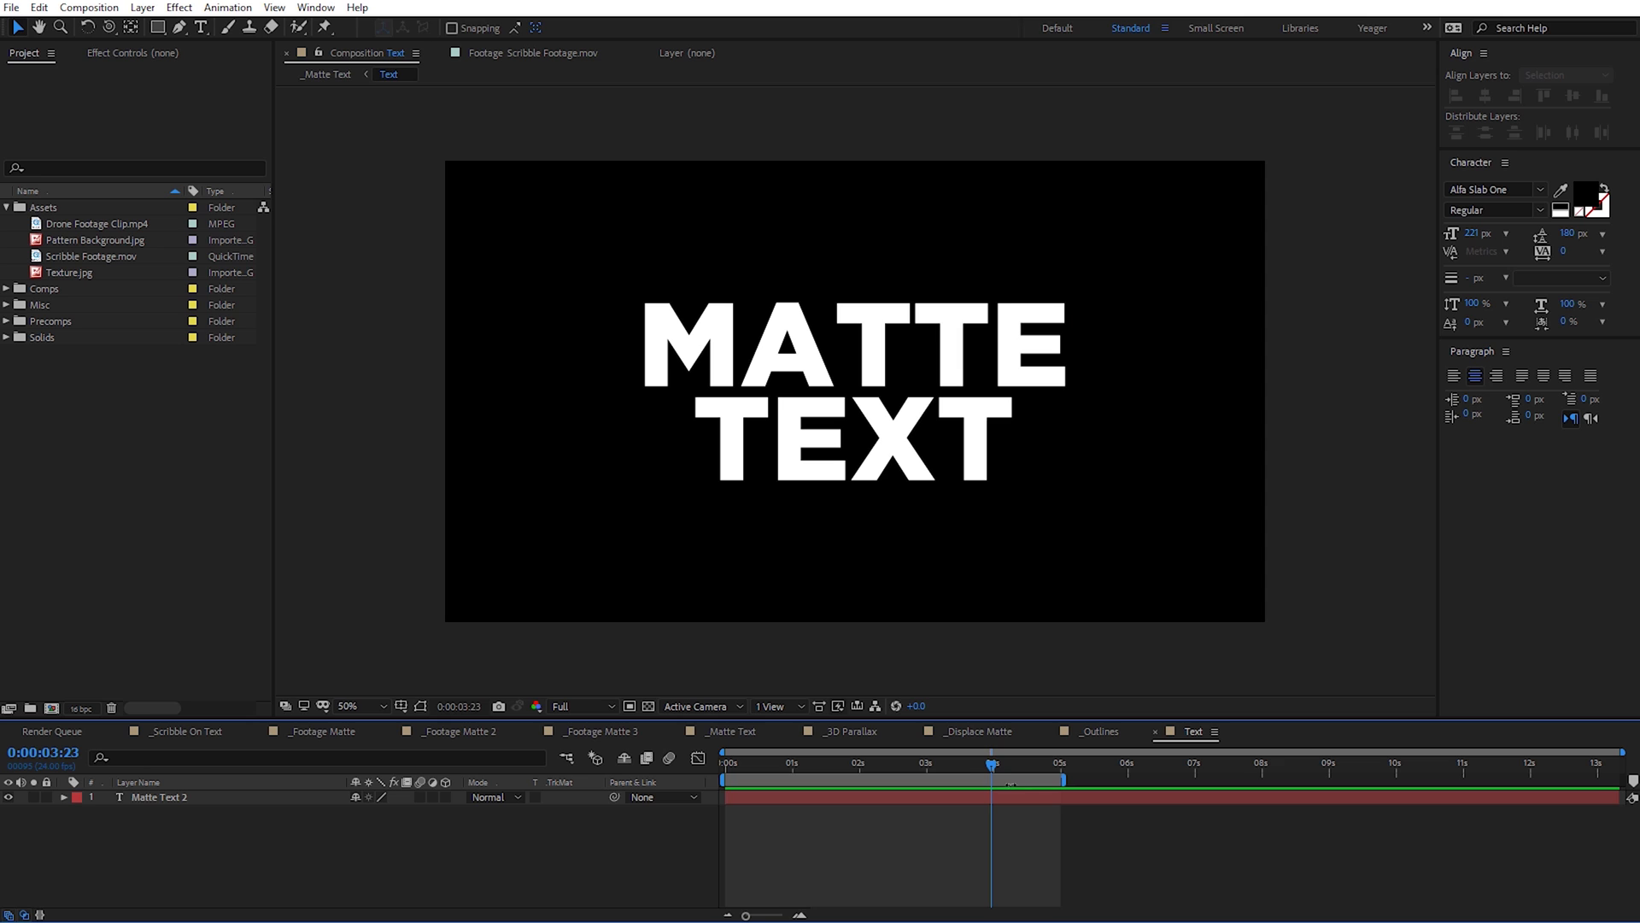
{"action": "left_click_drag", "start_coordinate": [984, 774], "coordinate": [926, 780]}
{"action": "key", "text": "p"}
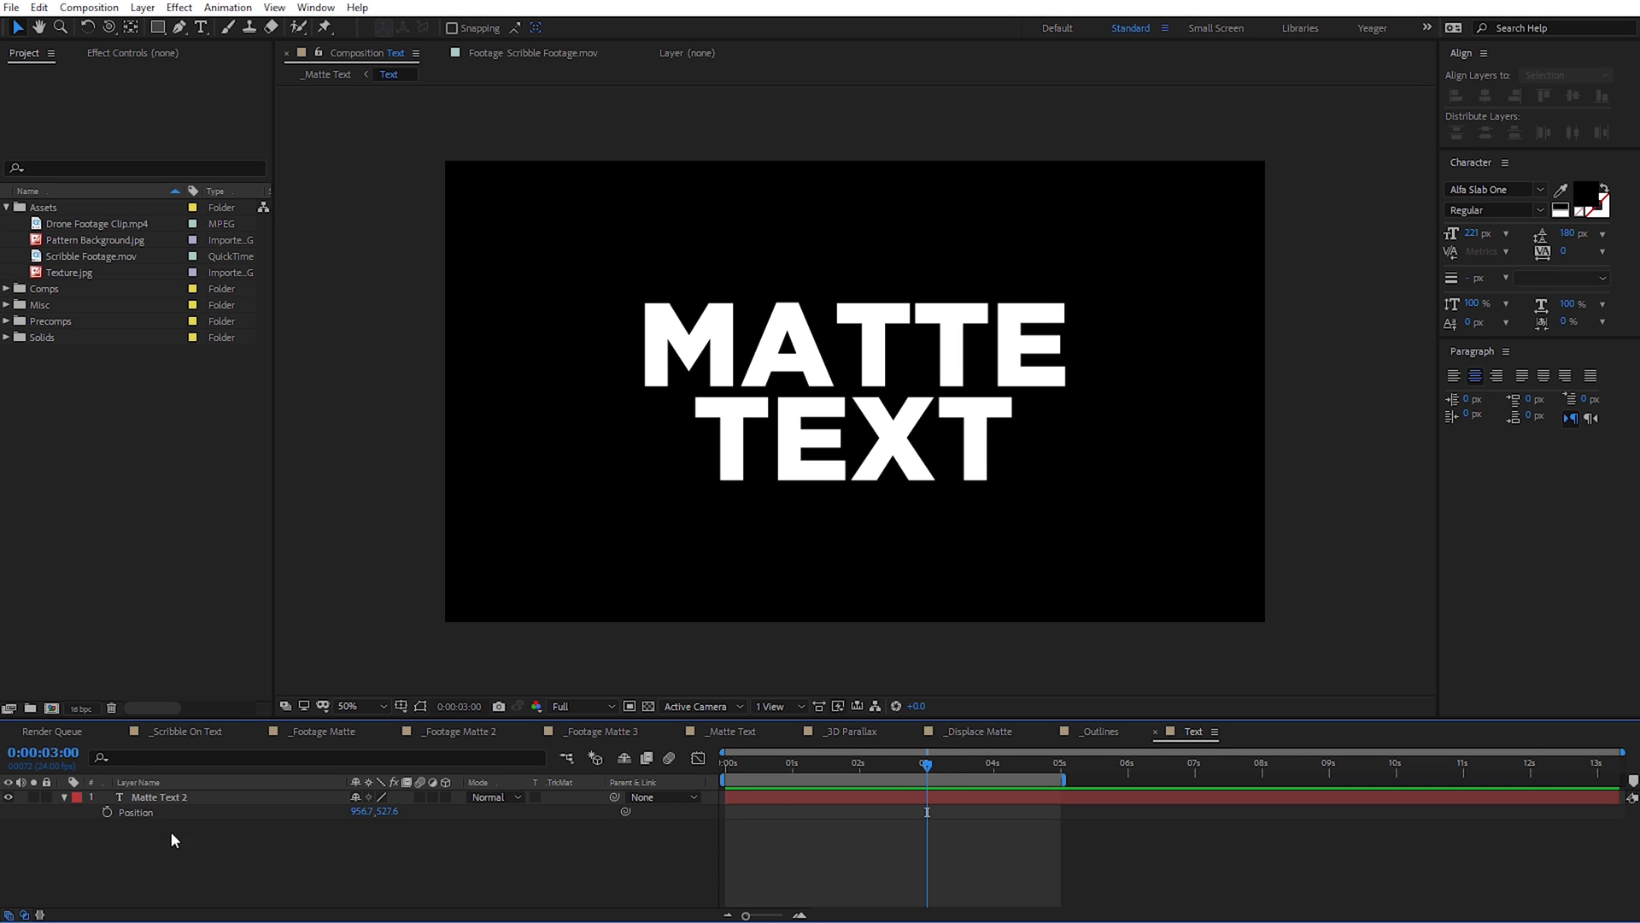
{"action": "left_click", "coordinate": [105, 810]}
{"action": "left_click_drag", "start_coordinate": [930, 769], "coordinate": [726, 764]}
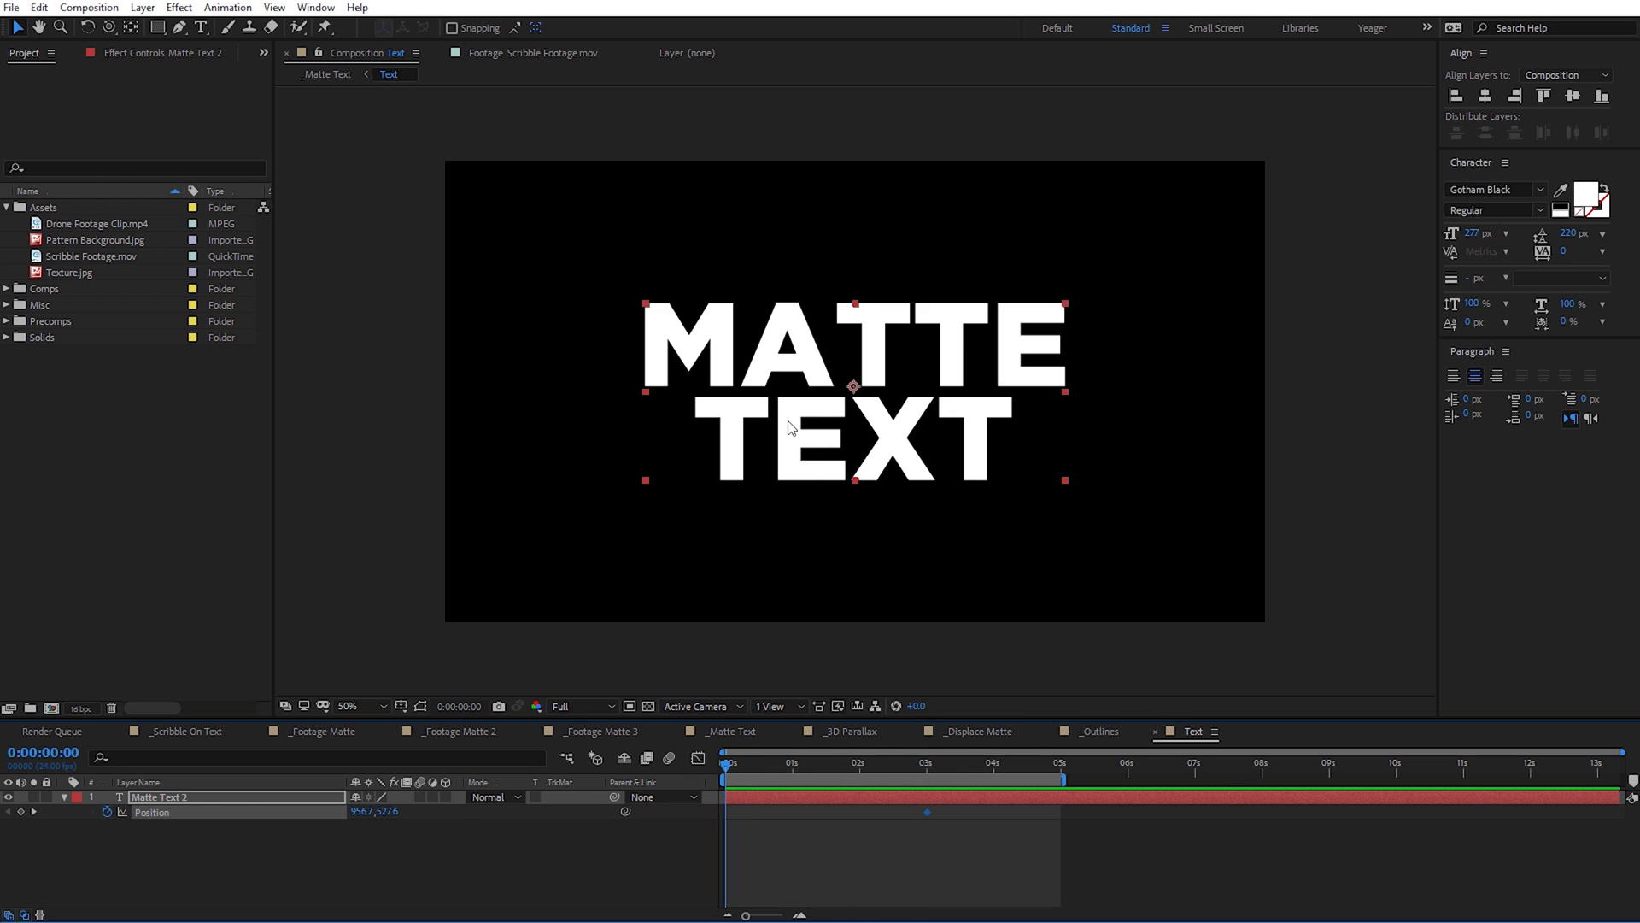
{"action": "left_click_drag", "start_coordinate": [789, 427], "coordinate": [826, 227]}
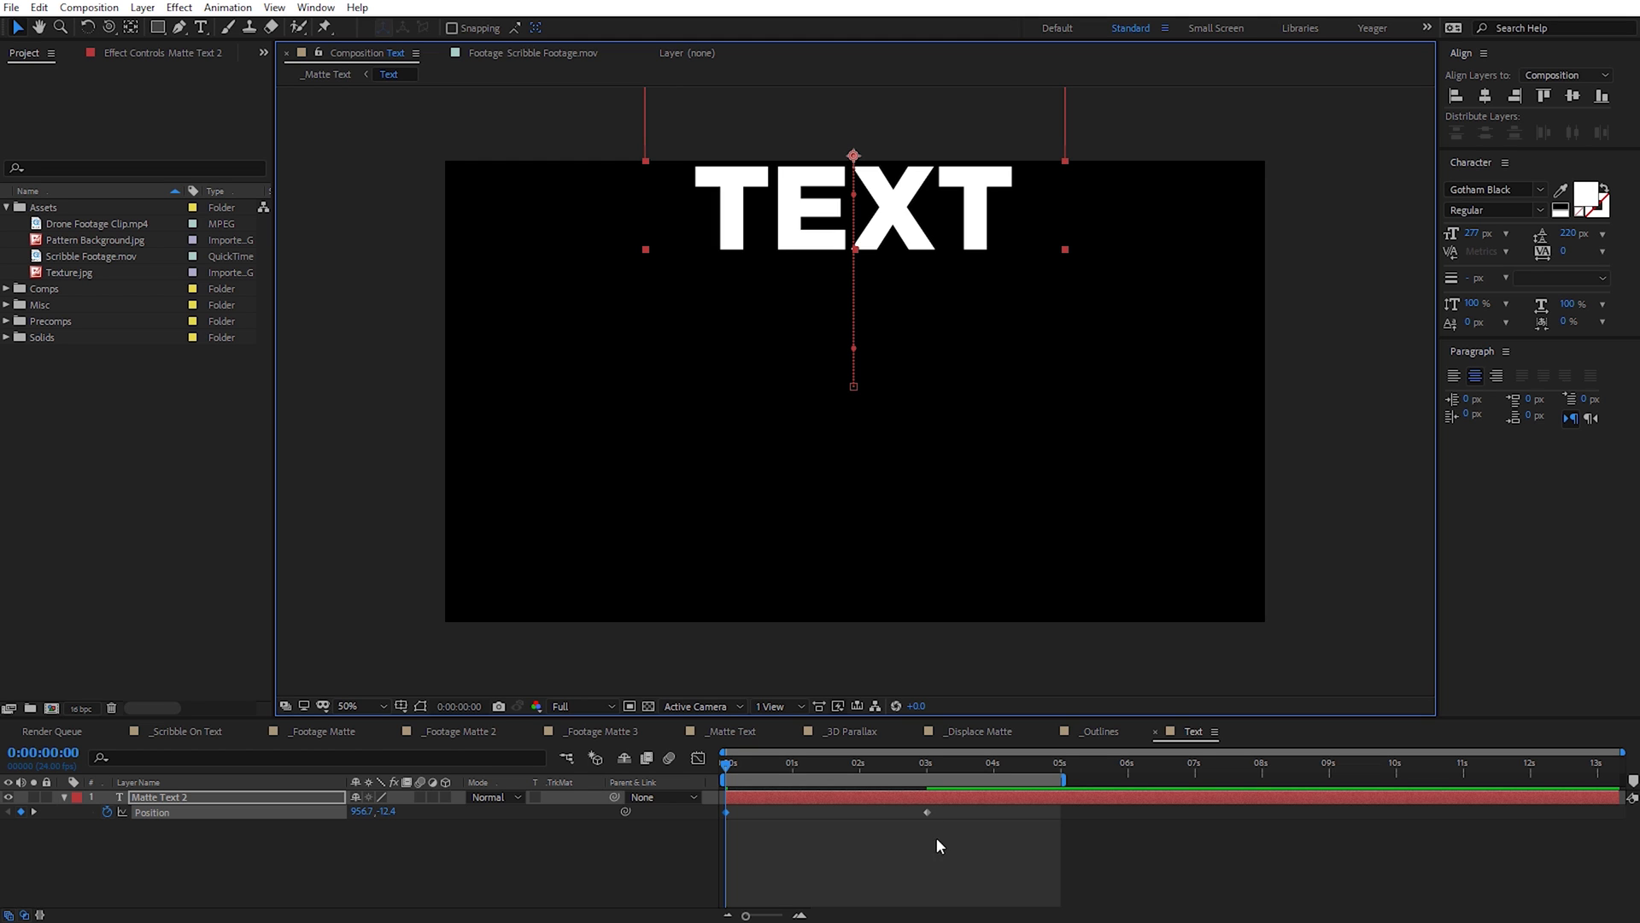
Step: Apply Easy Ease to the Position keyframe at 3 seconds and lengthen its incoming ease in the graph editor
{"action": "left_click", "coordinate": [915, 765]}
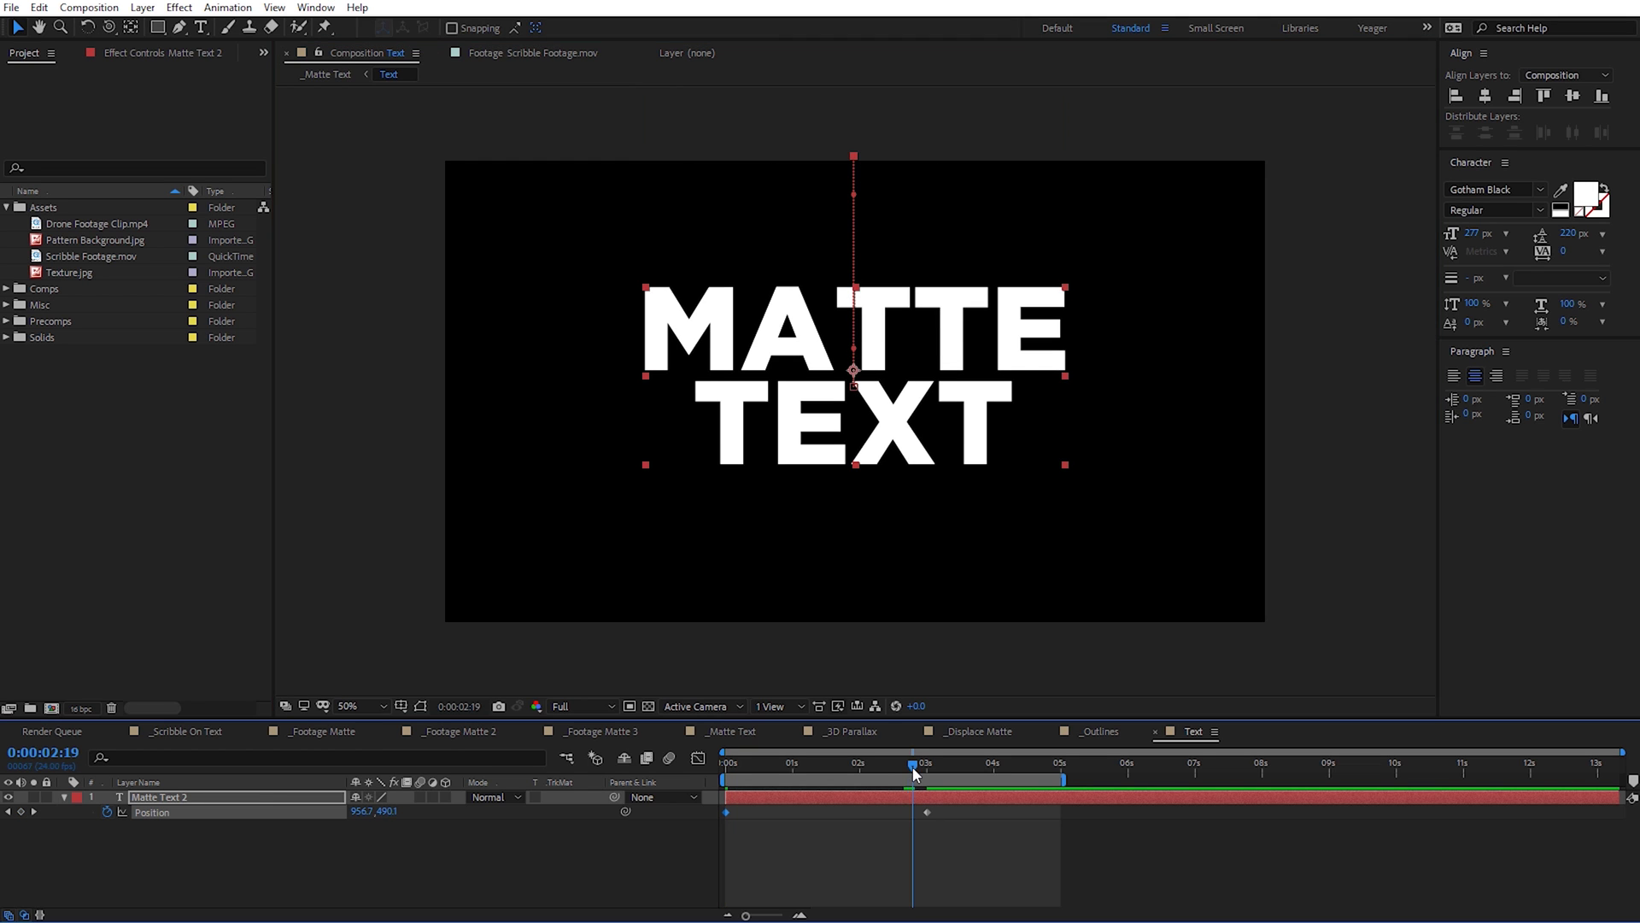
{"action": "left_click", "coordinate": [939, 834]}
{"action": "left_click", "coordinate": [927, 812]}
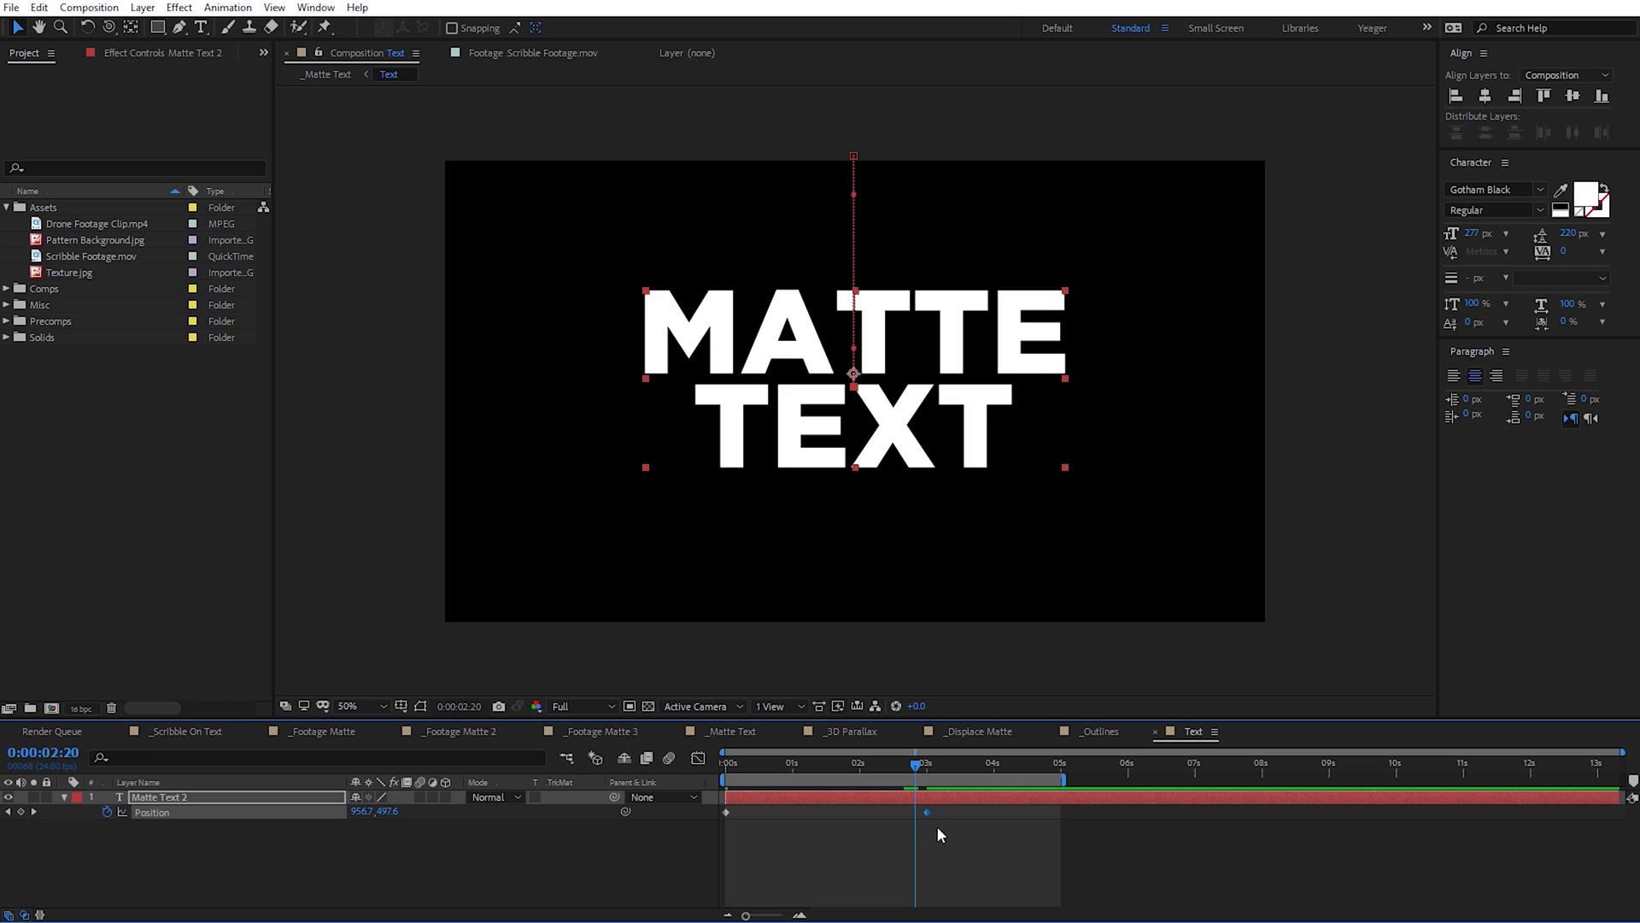
{"action": "key", "text": "F9"}
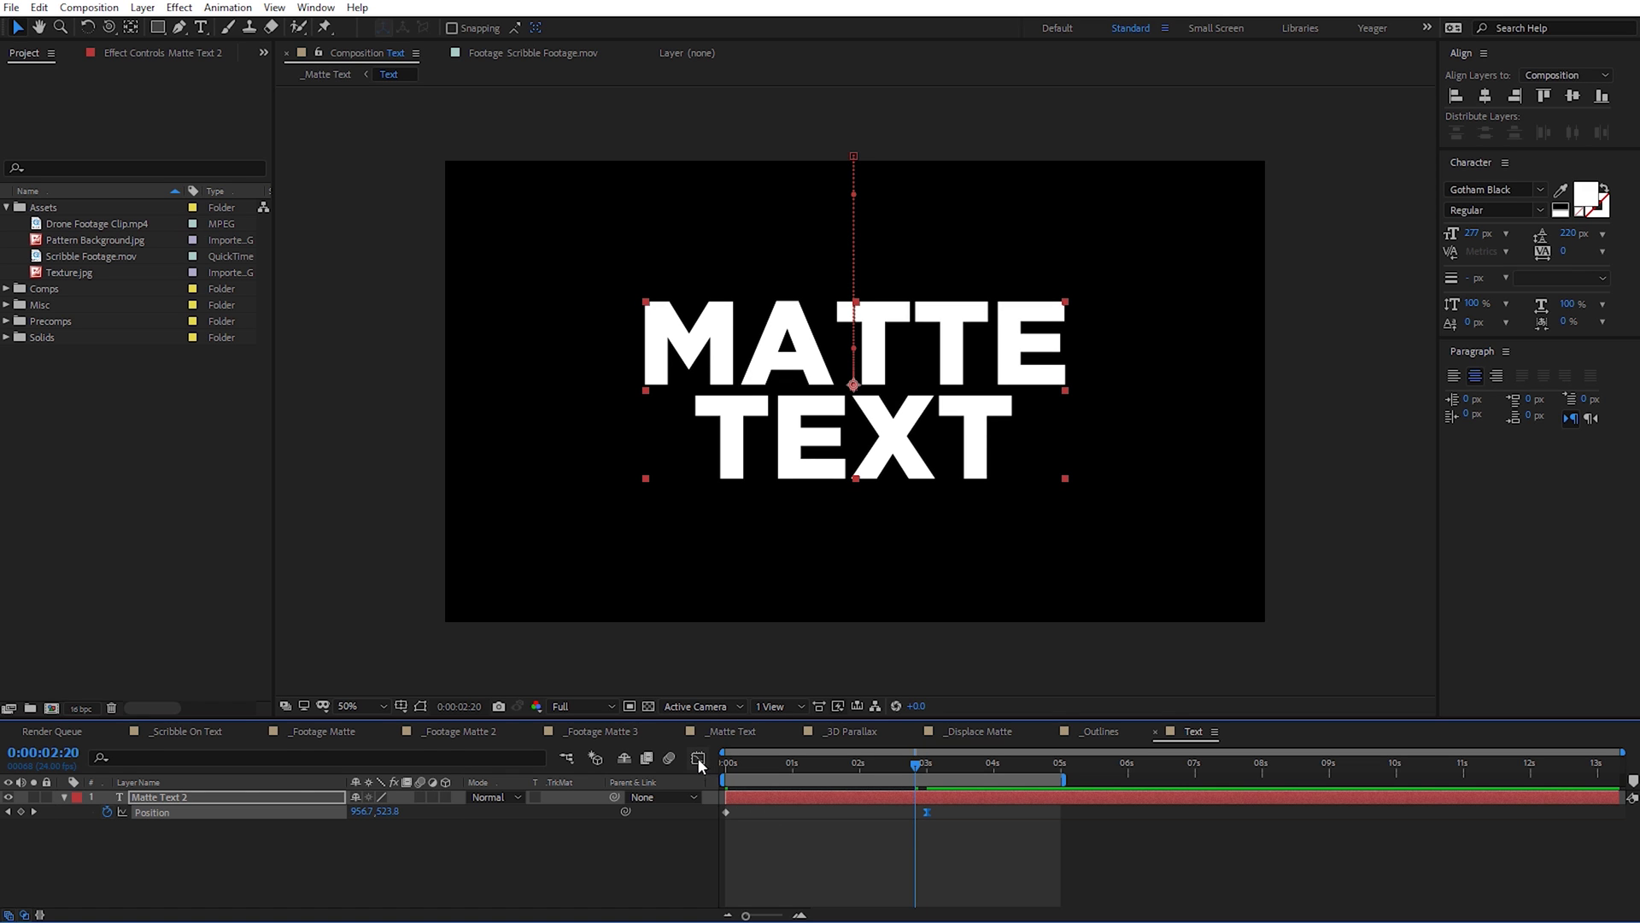
{"action": "left_click", "coordinate": [698, 758]}
{"action": "left_click_drag", "start_coordinate": [893, 876], "coordinate": [854, 863]}
{"action": "left_click", "coordinate": [698, 758]}
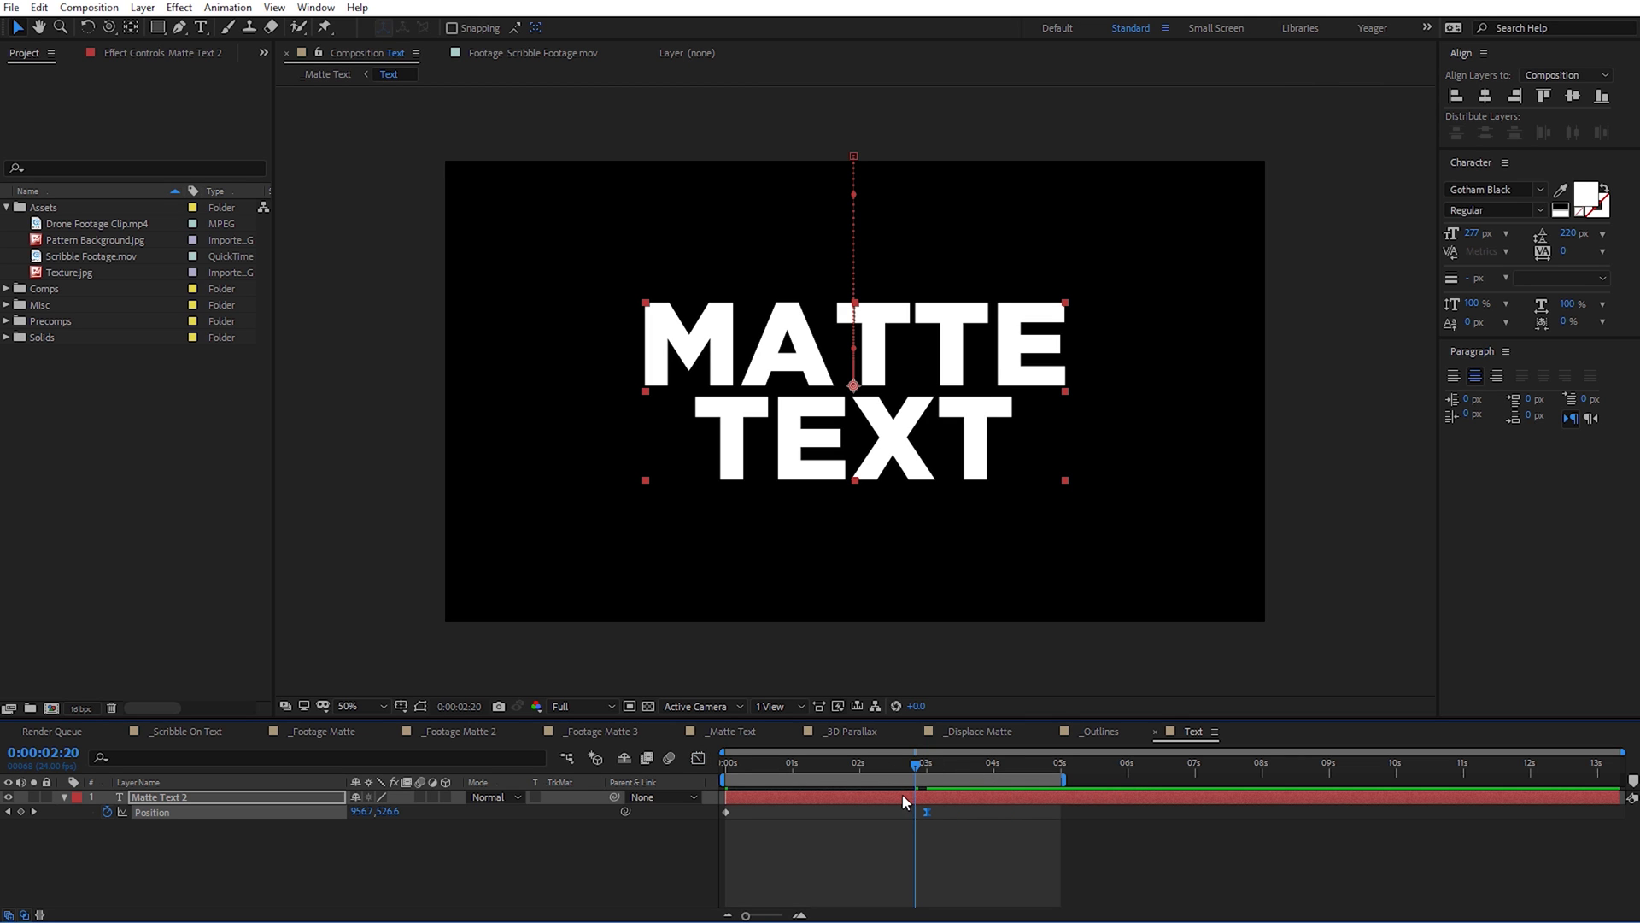
Step: Return to the _Matte Text composition and check its opening frames against the transparency grid
{"action": "left_click", "coordinate": [726, 734]}
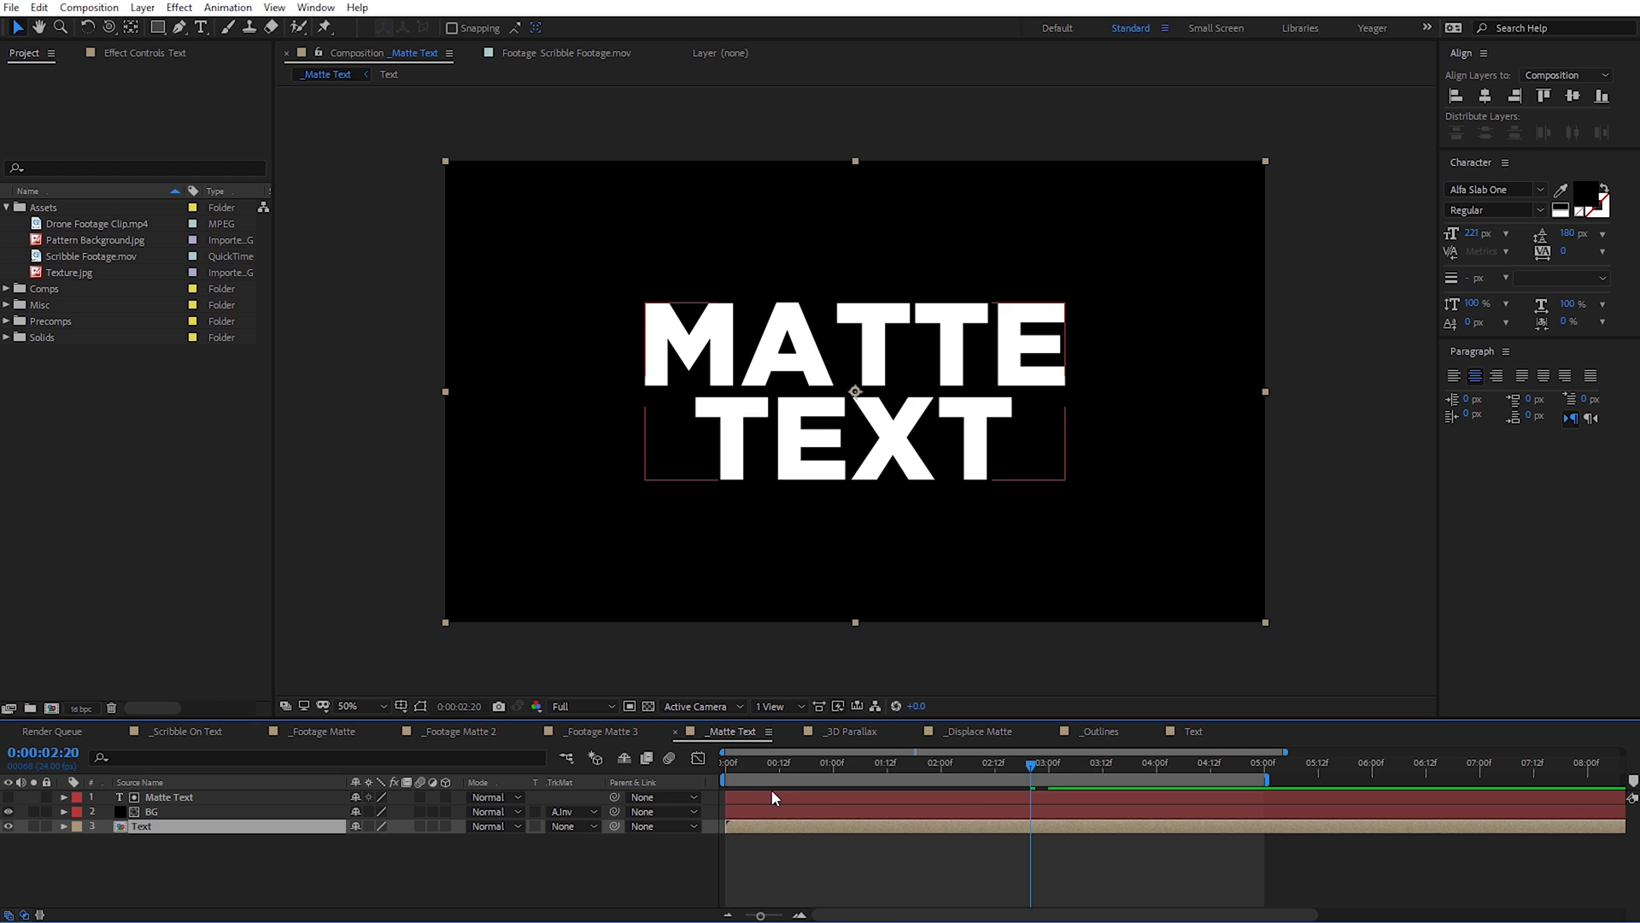
{"action": "left_click_drag", "start_coordinate": [1032, 763], "coordinate": [727, 774]}
{"action": "left_click", "coordinate": [649, 705]}
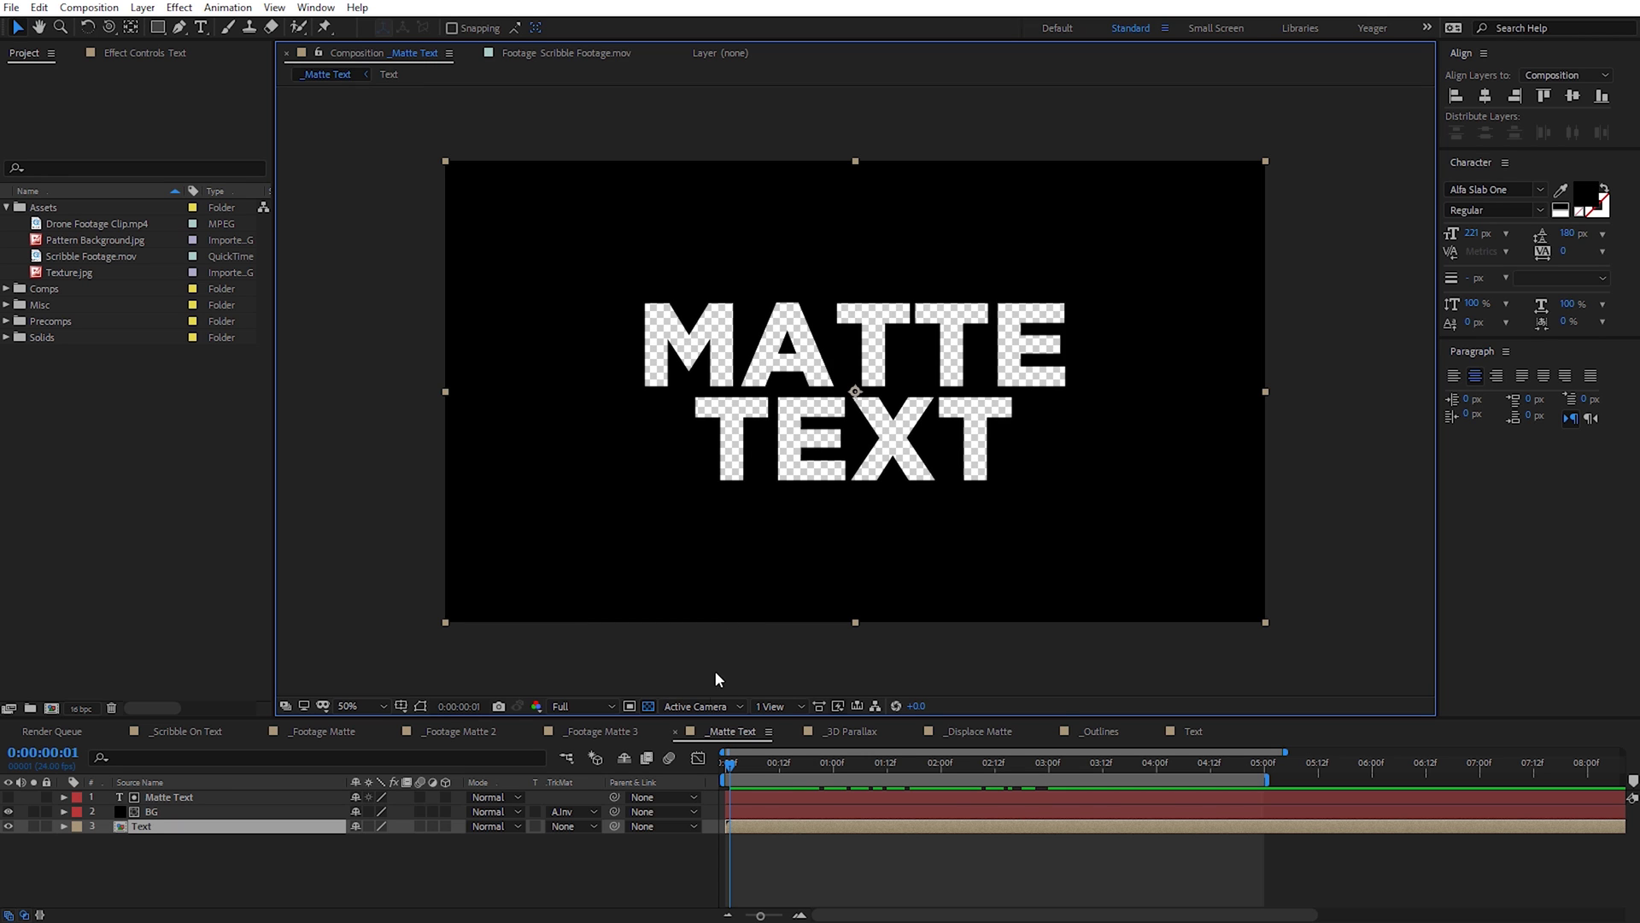
Step: Hide the transparency grid and check the text animation from the opening frame to about 3 seconds
{"action": "left_click", "coordinate": [649, 706]}
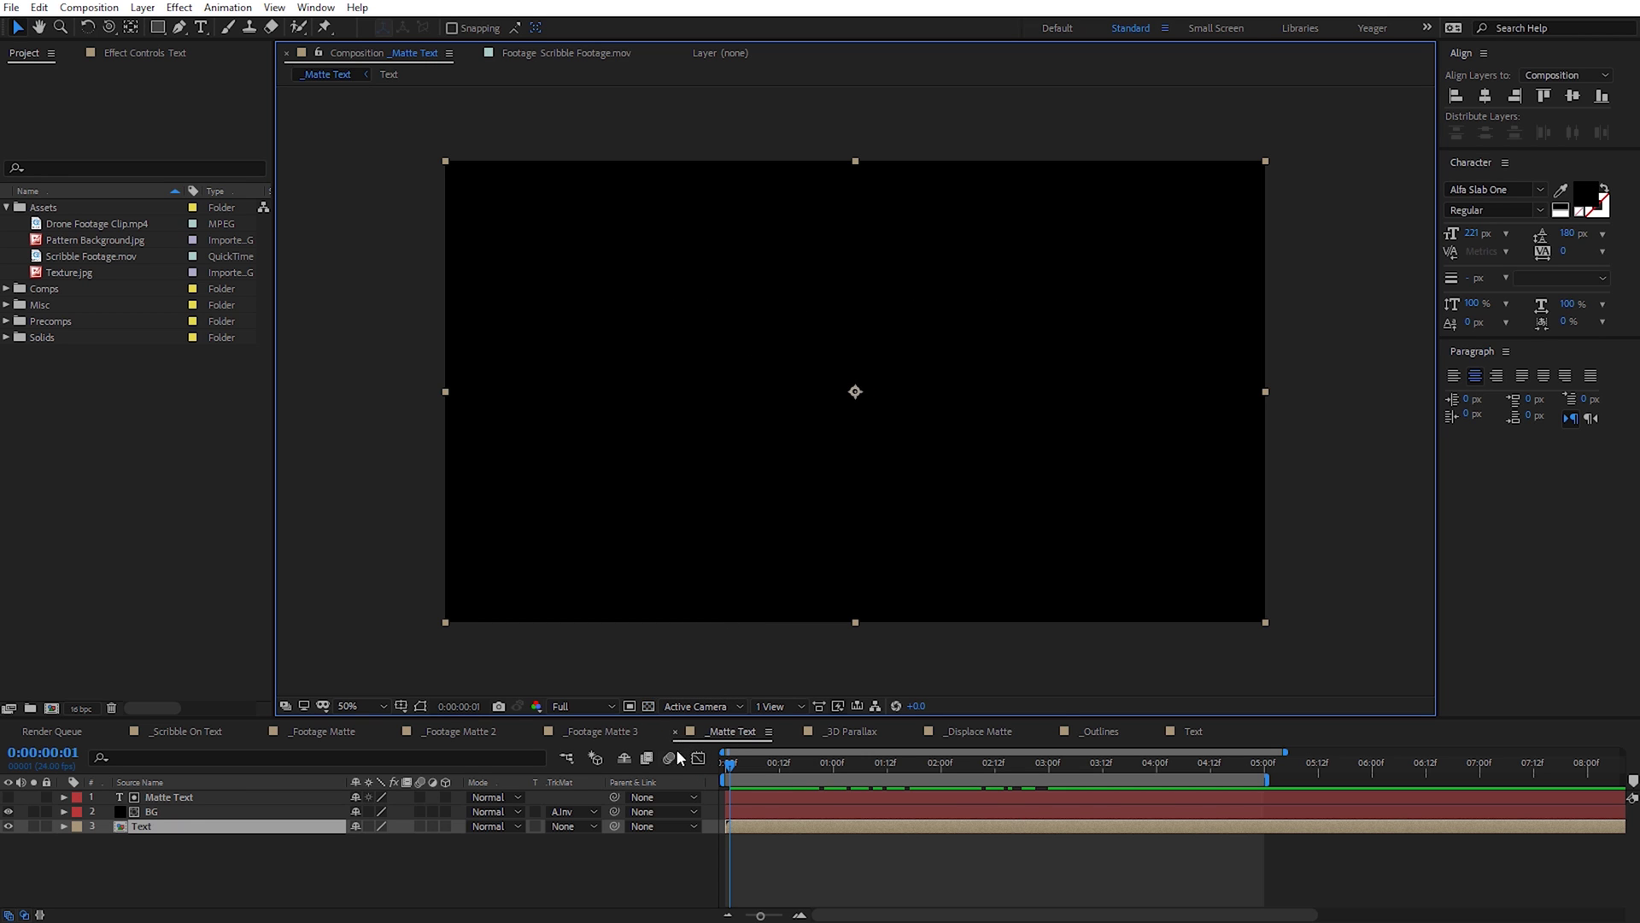
{"action": "left_click_drag", "start_coordinate": [730, 764], "coordinate": [1045, 781]}
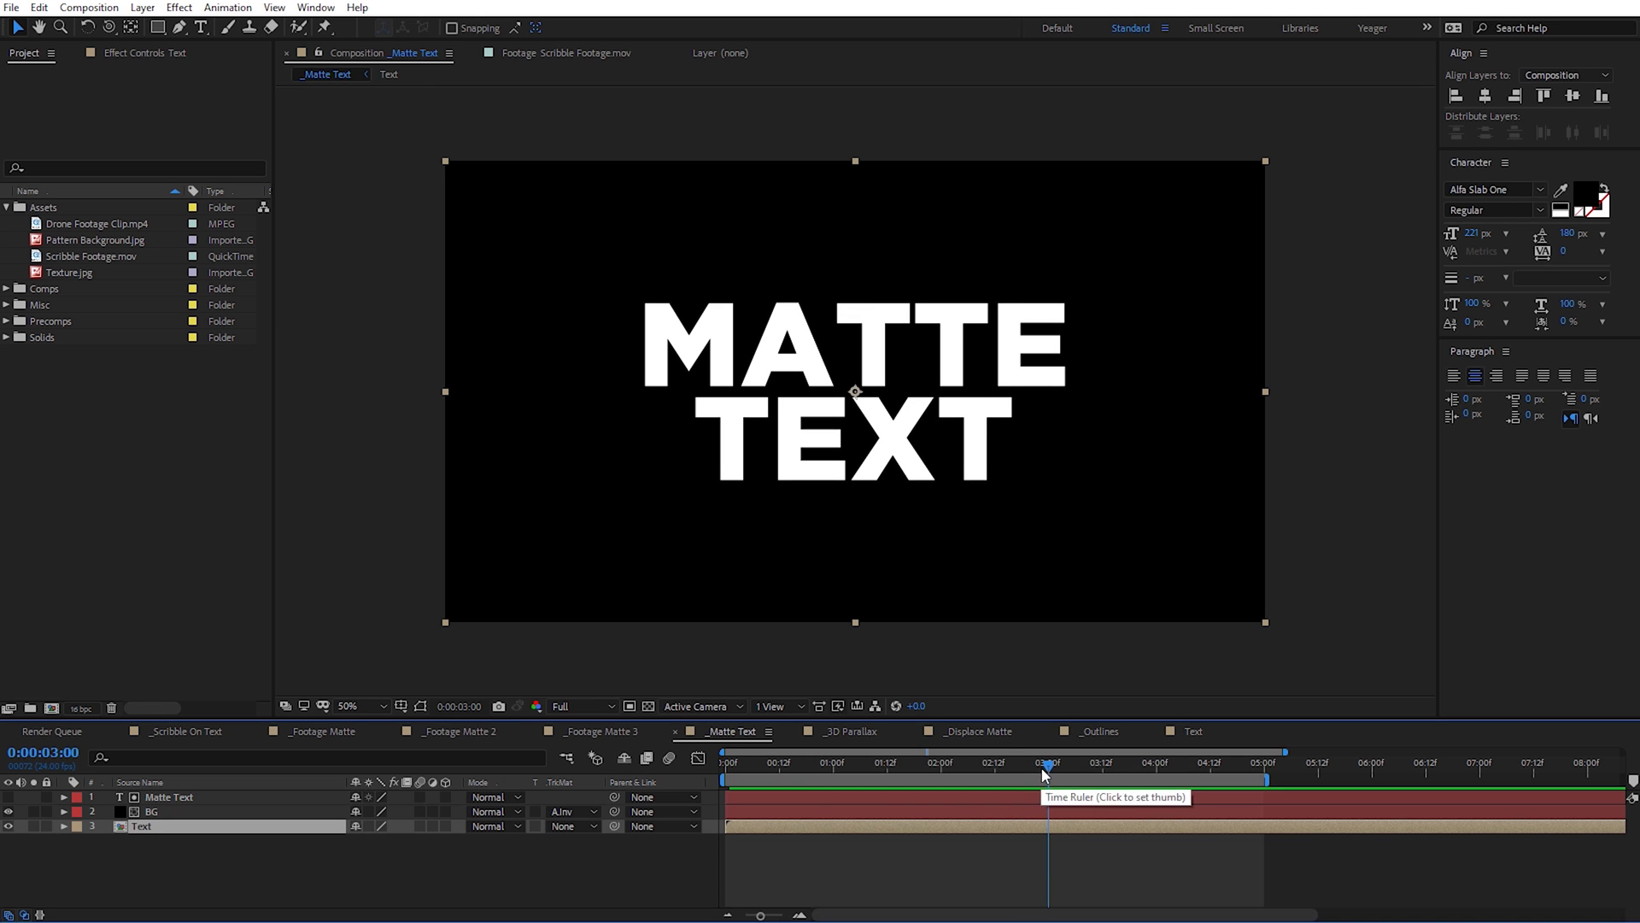
{"action": "mouse_move", "coordinate": [1048, 764]}
{"action": "left_mouse_down"}
{"action": "mouse_move", "coordinate": [752, 766]}
{"action": "mouse_move", "coordinate": [1040, 781]}
{"action": "left_mouse_up"}
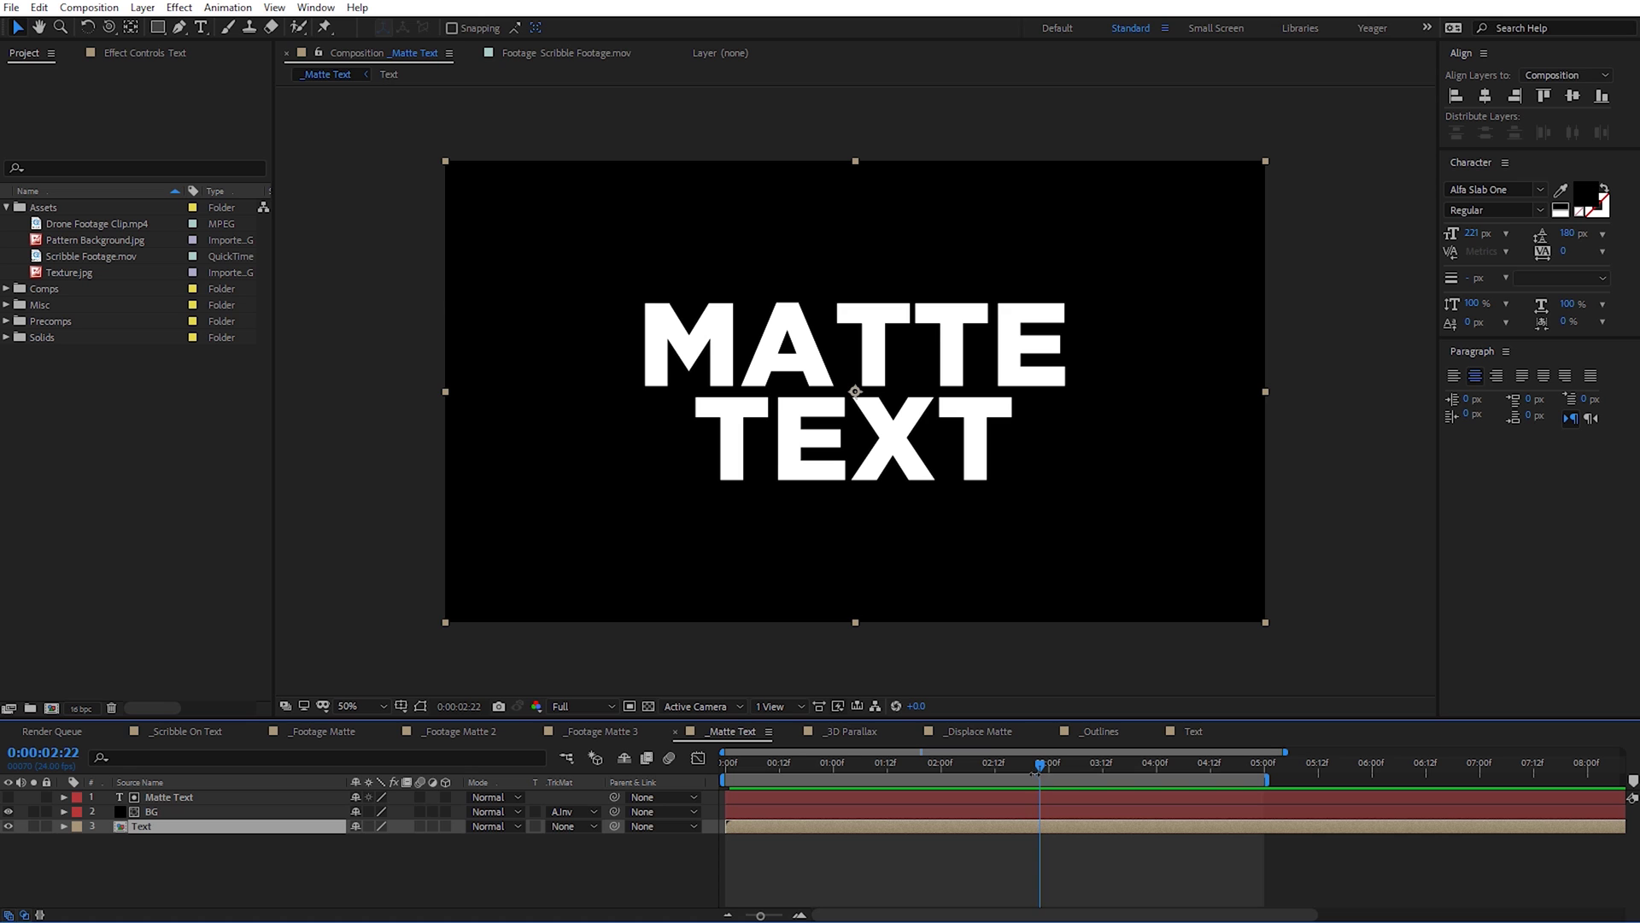
Step: In the Text composition, place Pattern Background.jpg below Matte Text 2 and set its track matte to Alpha Matte "Matte Text 2"
{"action": "left_click", "coordinate": [1195, 732]}
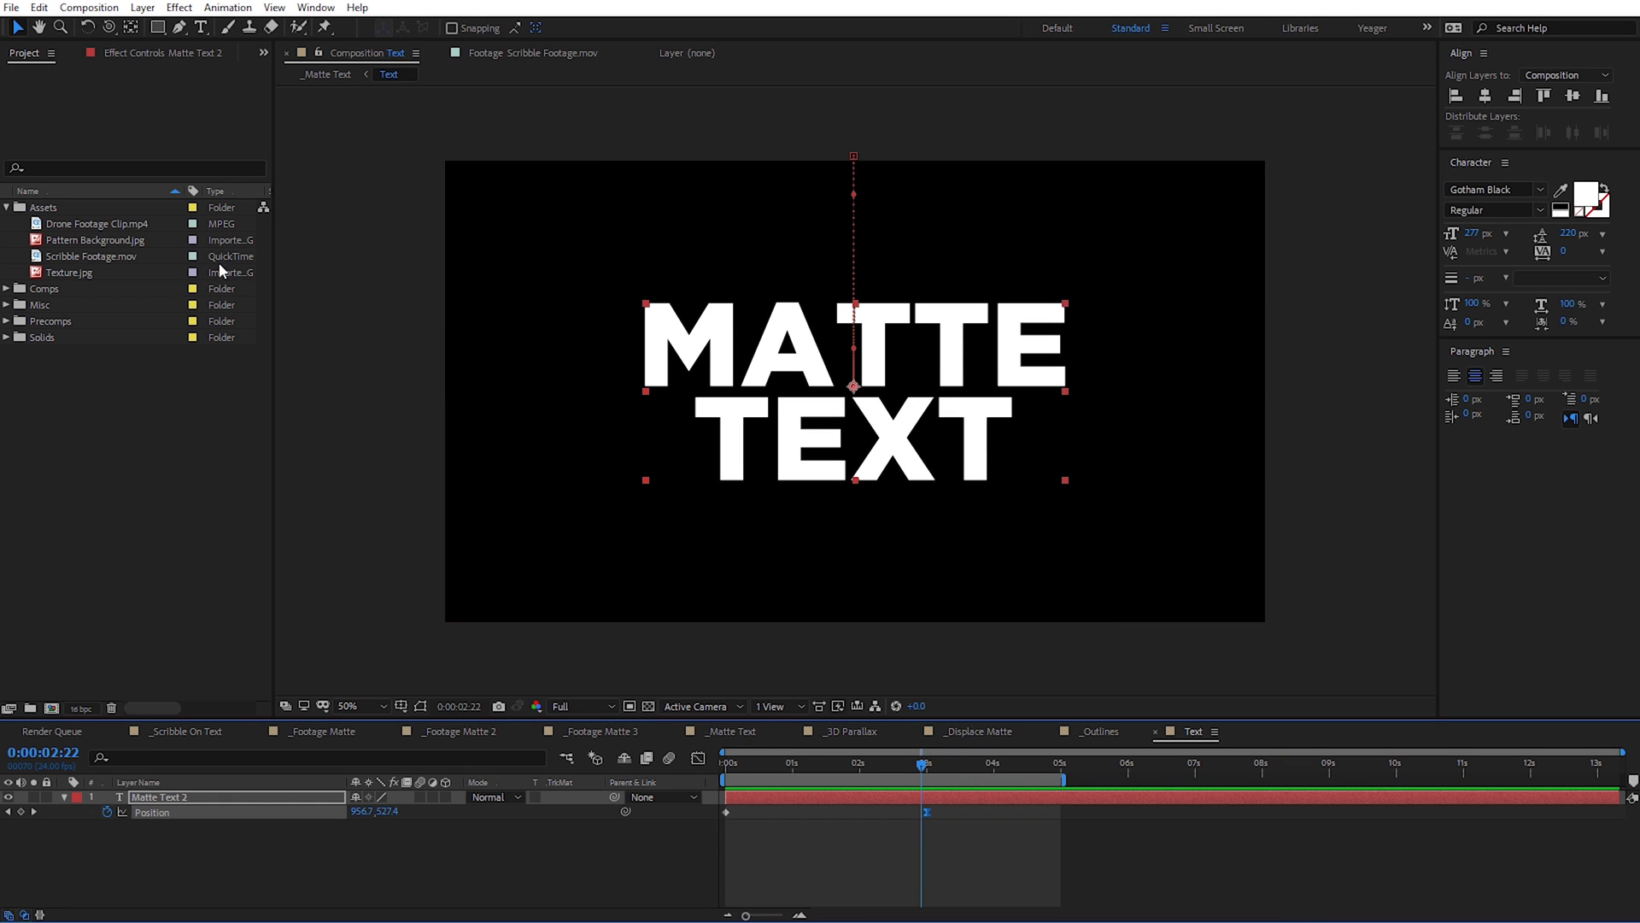
{"action": "left_click_drag", "start_coordinate": [75, 248], "coordinate": [212, 842]}
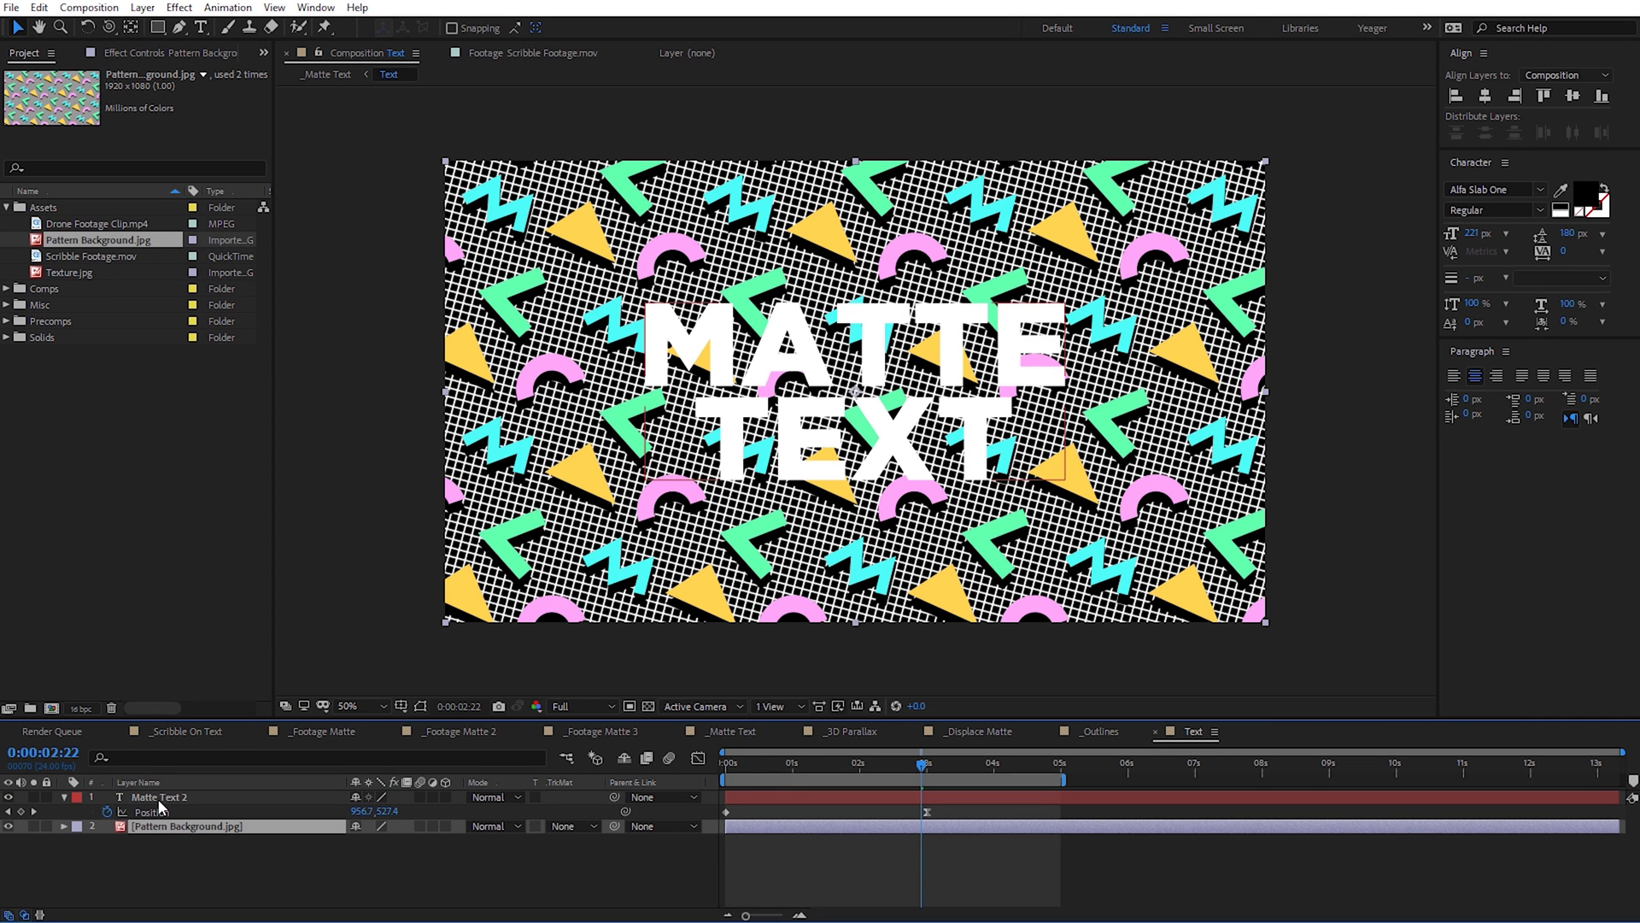
{"action": "left_click", "coordinate": [574, 826]}
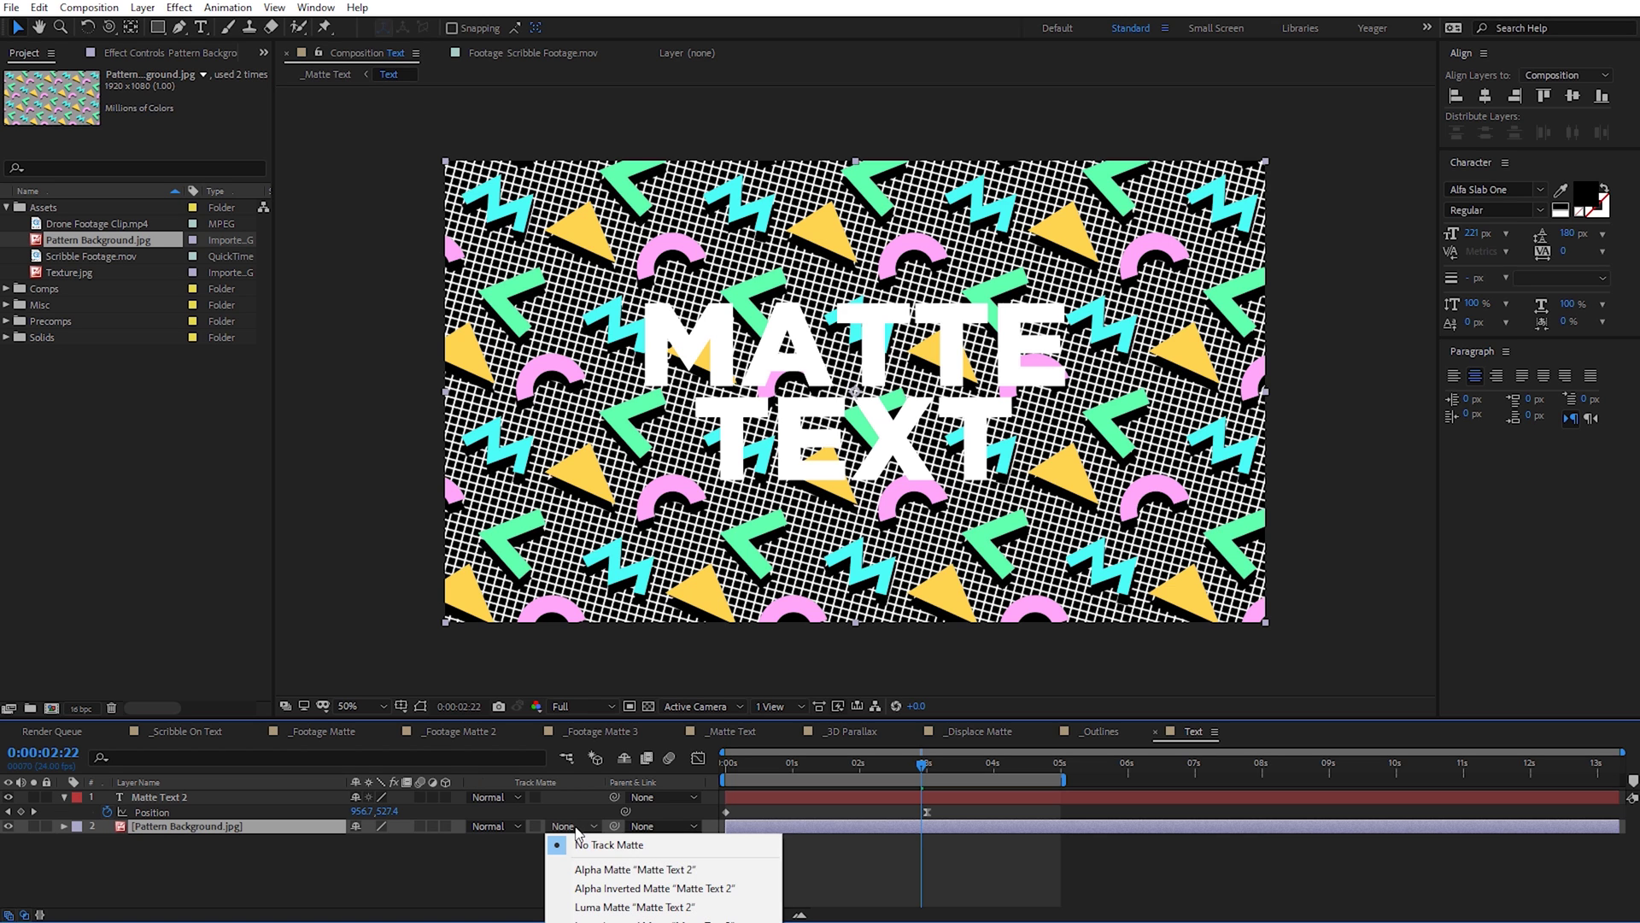
{"action": "left_click", "coordinate": [610, 870]}
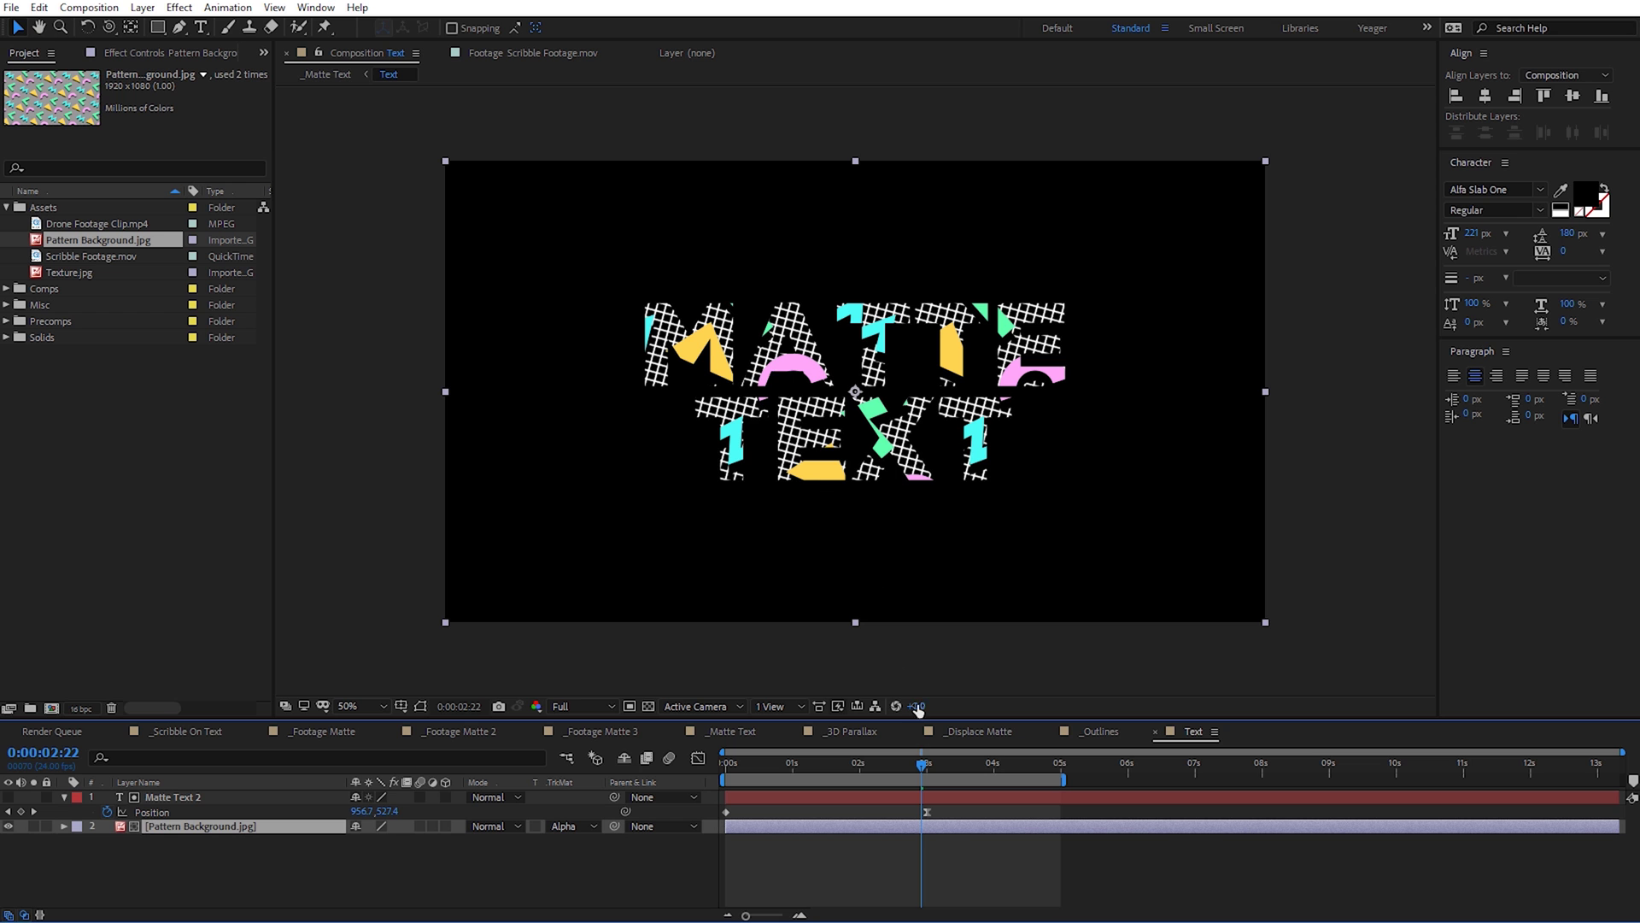
Step: Return to the _Matte Text composition and check the pattern-filled text animation
{"action": "mouse_move", "coordinate": [922, 763]}
{"action": "left_mouse_down"}
{"action": "mouse_move", "coordinate": [705, 767]}
{"action": "mouse_move", "coordinate": [930, 779]}
{"action": "left_mouse_up"}
{"action": "left_click", "coordinate": [730, 731]}
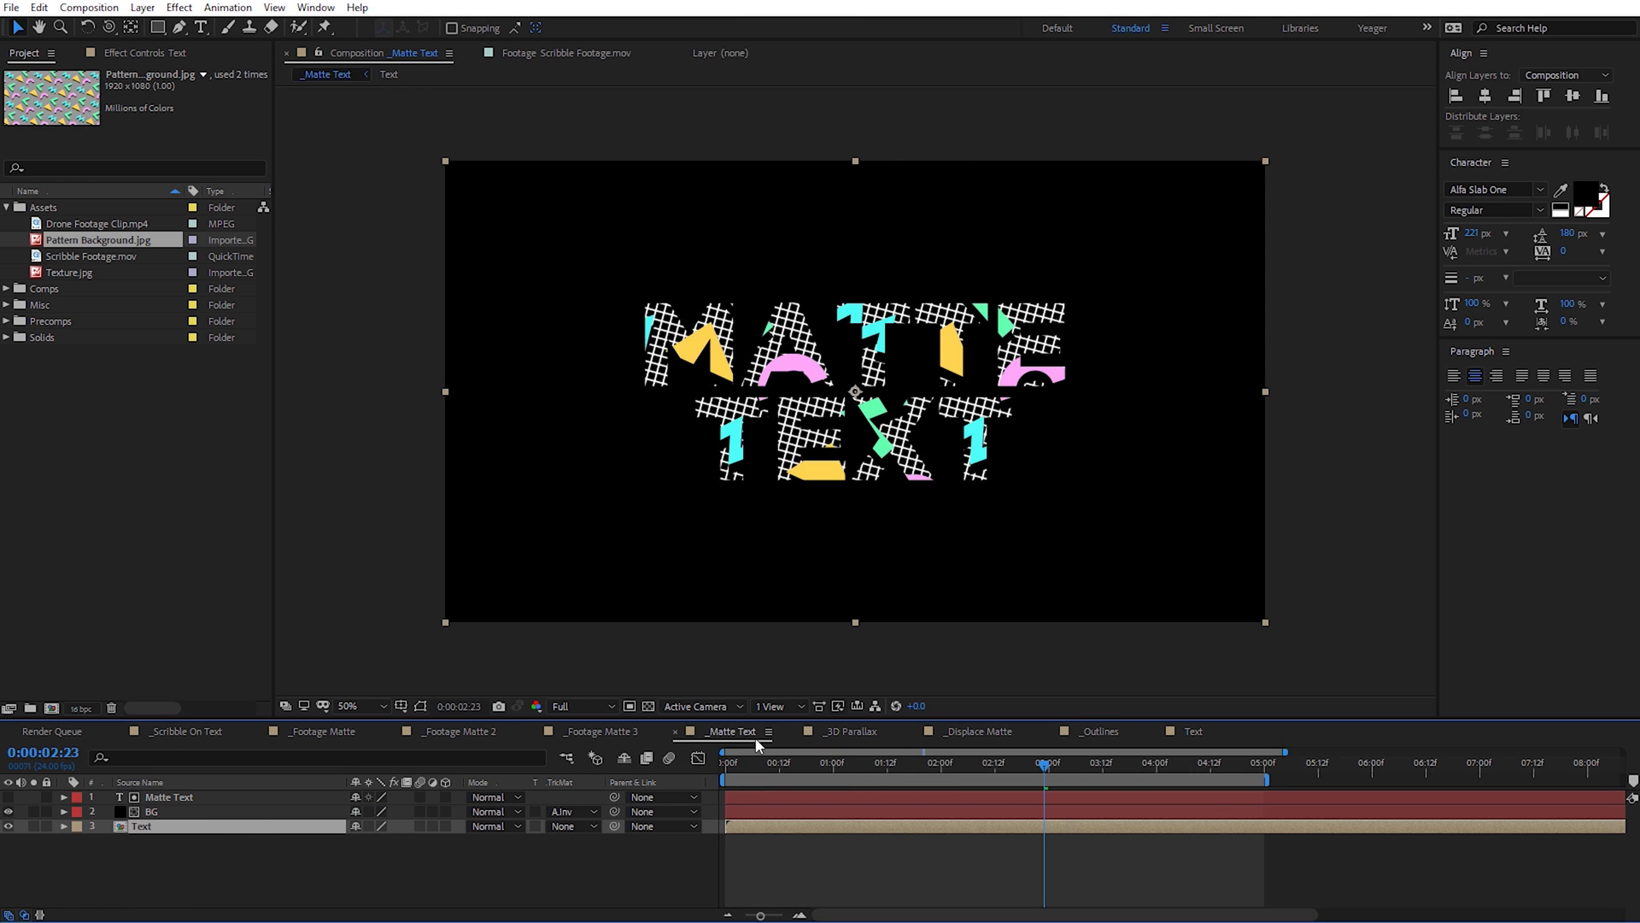
{"action": "mouse_move", "coordinate": [1044, 767]}
{"action": "left_mouse_down"}
{"action": "mouse_move", "coordinate": [742, 760]}
{"action": "mouse_move", "coordinate": [1017, 774]}
{"action": "left_mouse_up"}
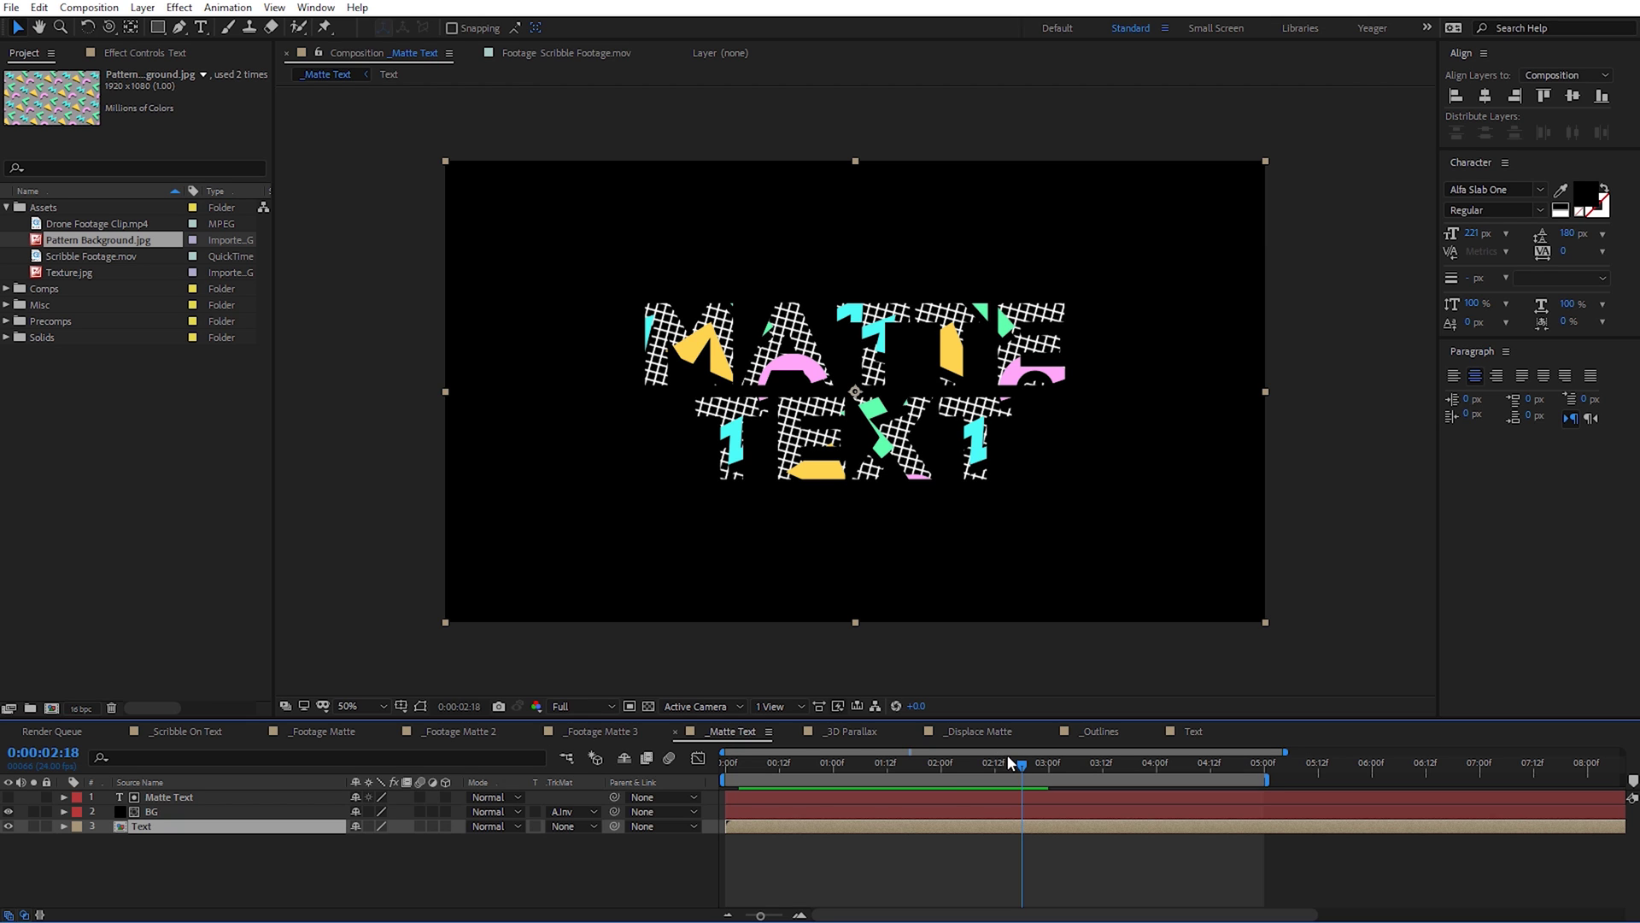
Step: Create an adjustment layer in _Matte Text and place it at the top of the layer stack
{"action": "right_click", "coordinate": [361, 524]}
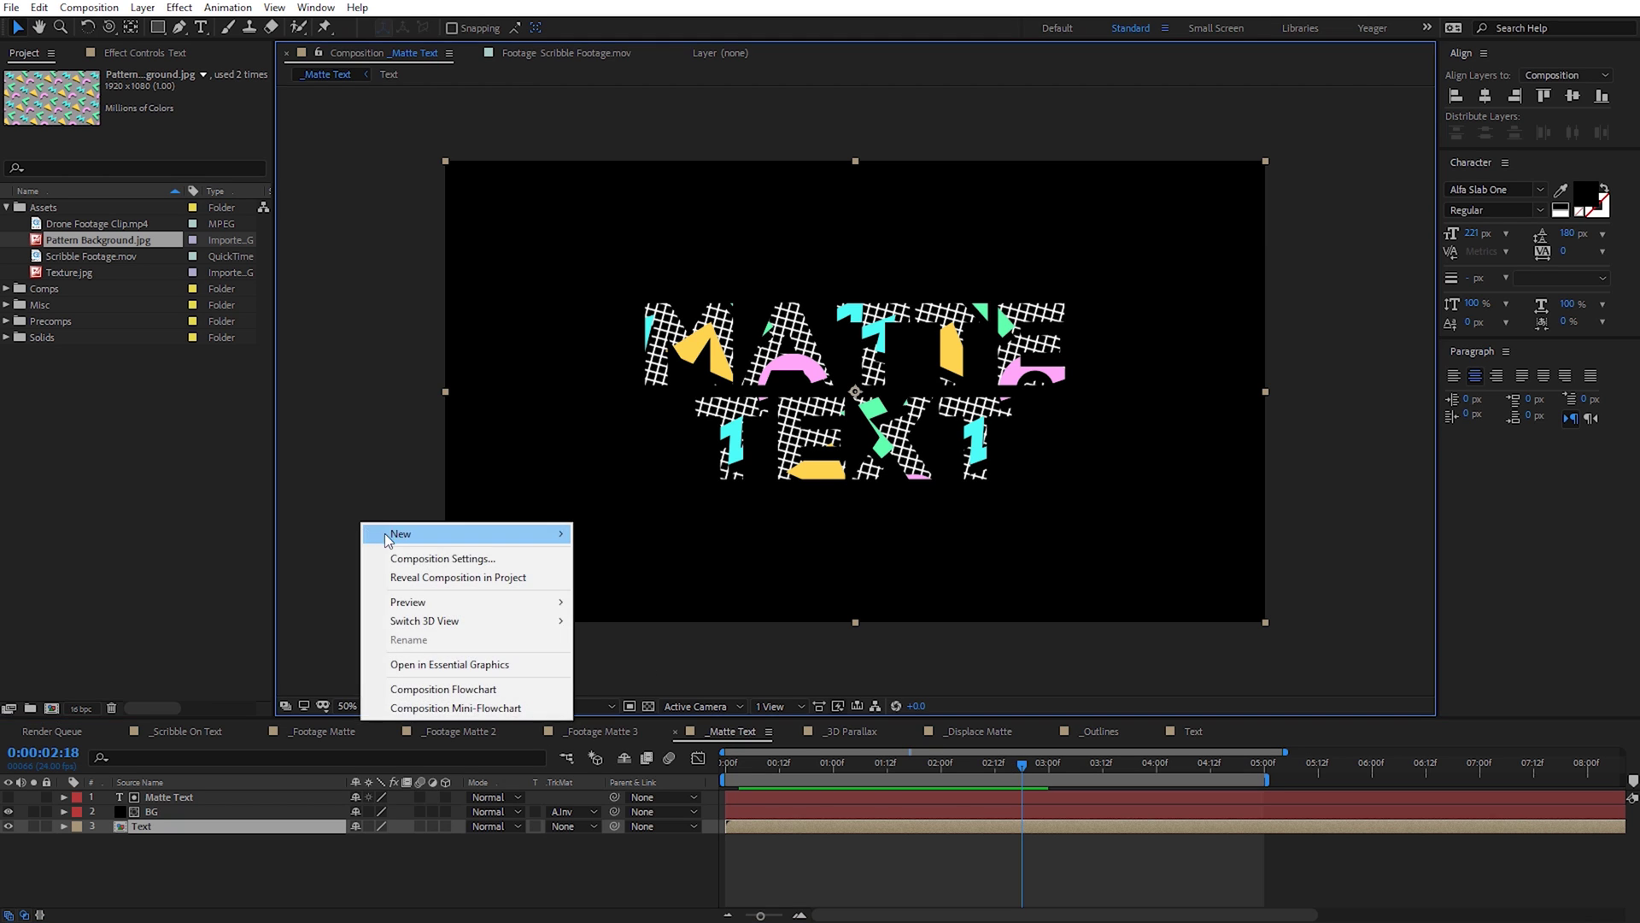
{"action": "mouse_move", "coordinate": [393, 533]}
{"action": "left_click", "coordinate": [696, 671]}
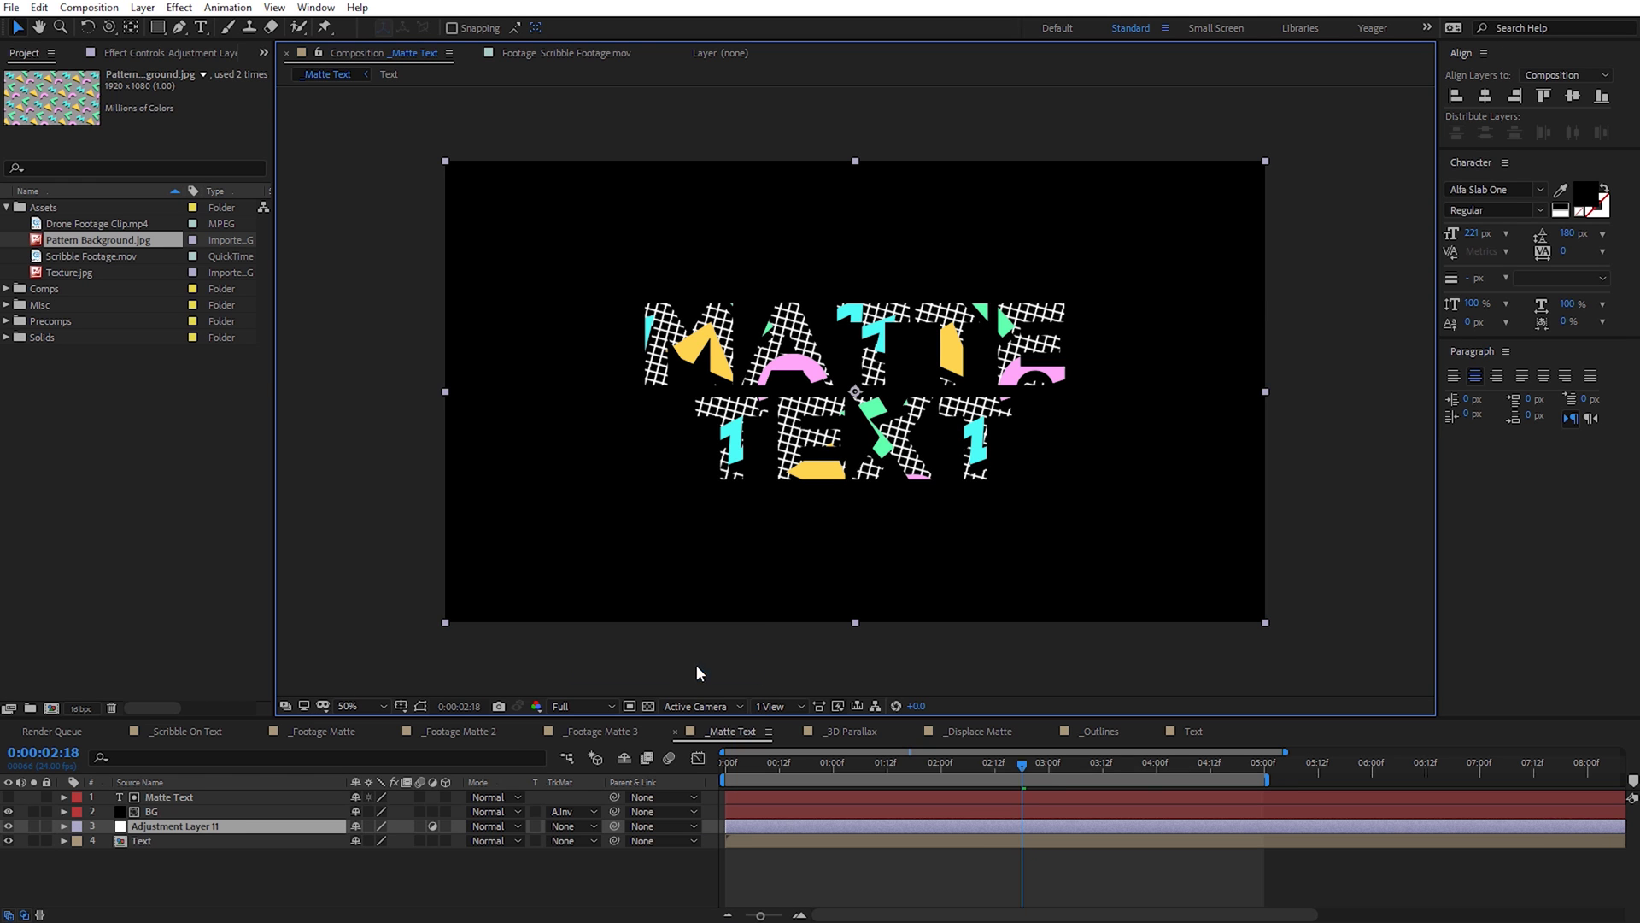
{"action": "left_click_drag", "start_coordinate": [194, 830], "coordinate": [213, 797]}
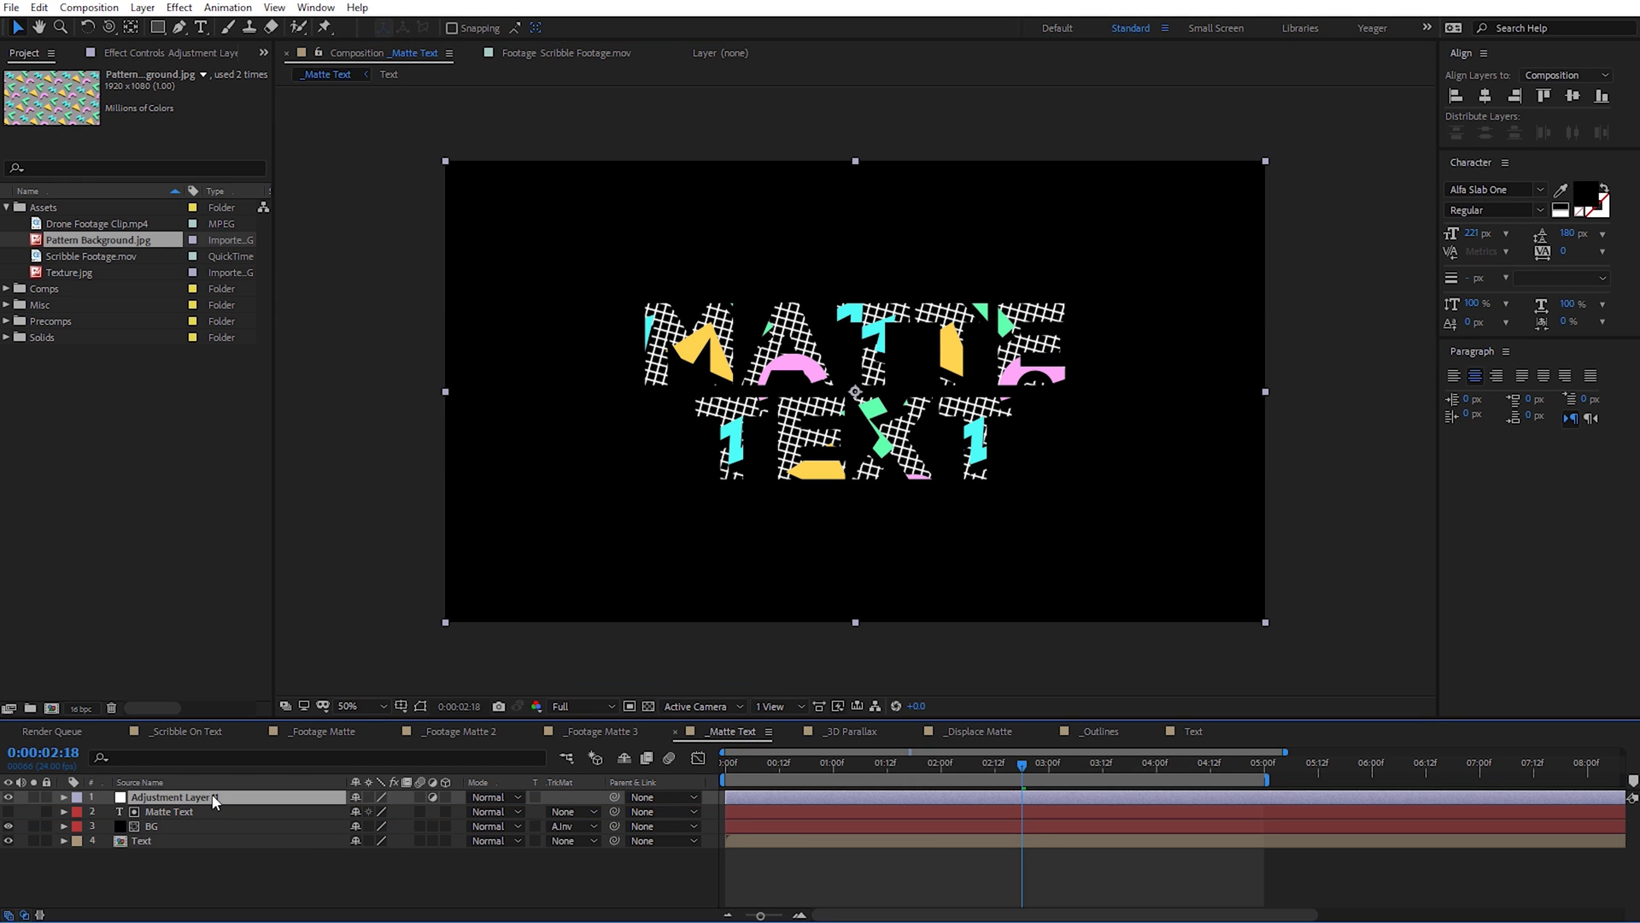
Step: Apply a Glow effect to the adjustment layer with threshold 80%, radius 25 and intensity 1.5
{"action": "left_click", "coordinate": [179, 6]}
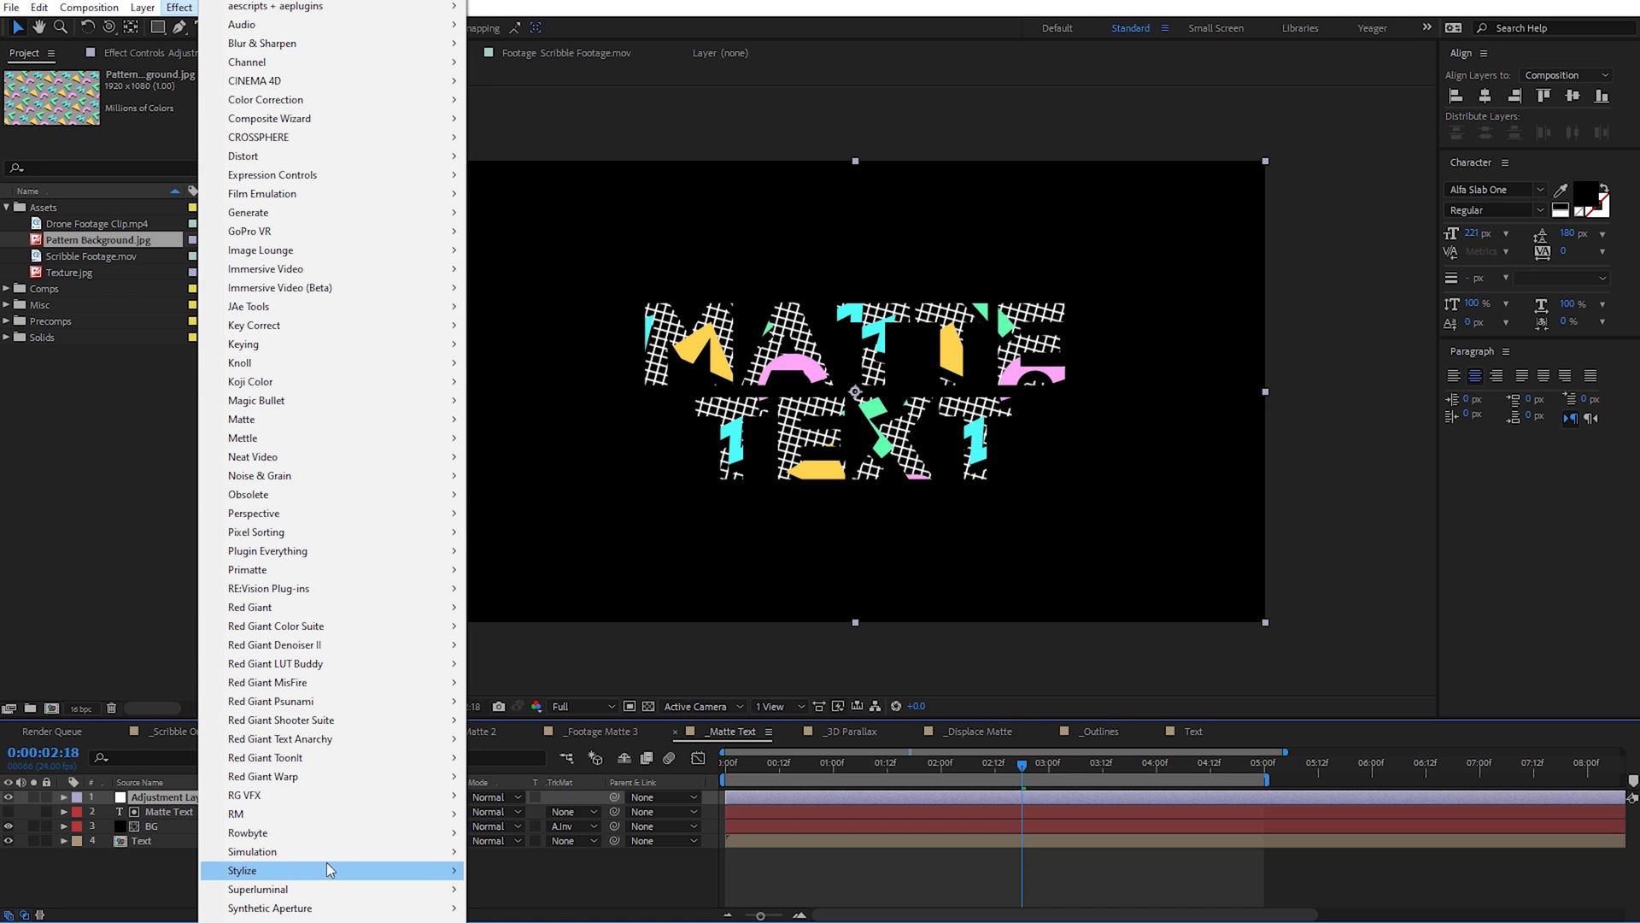
{"action": "mouse_move", "coordinate": [331, 868]}
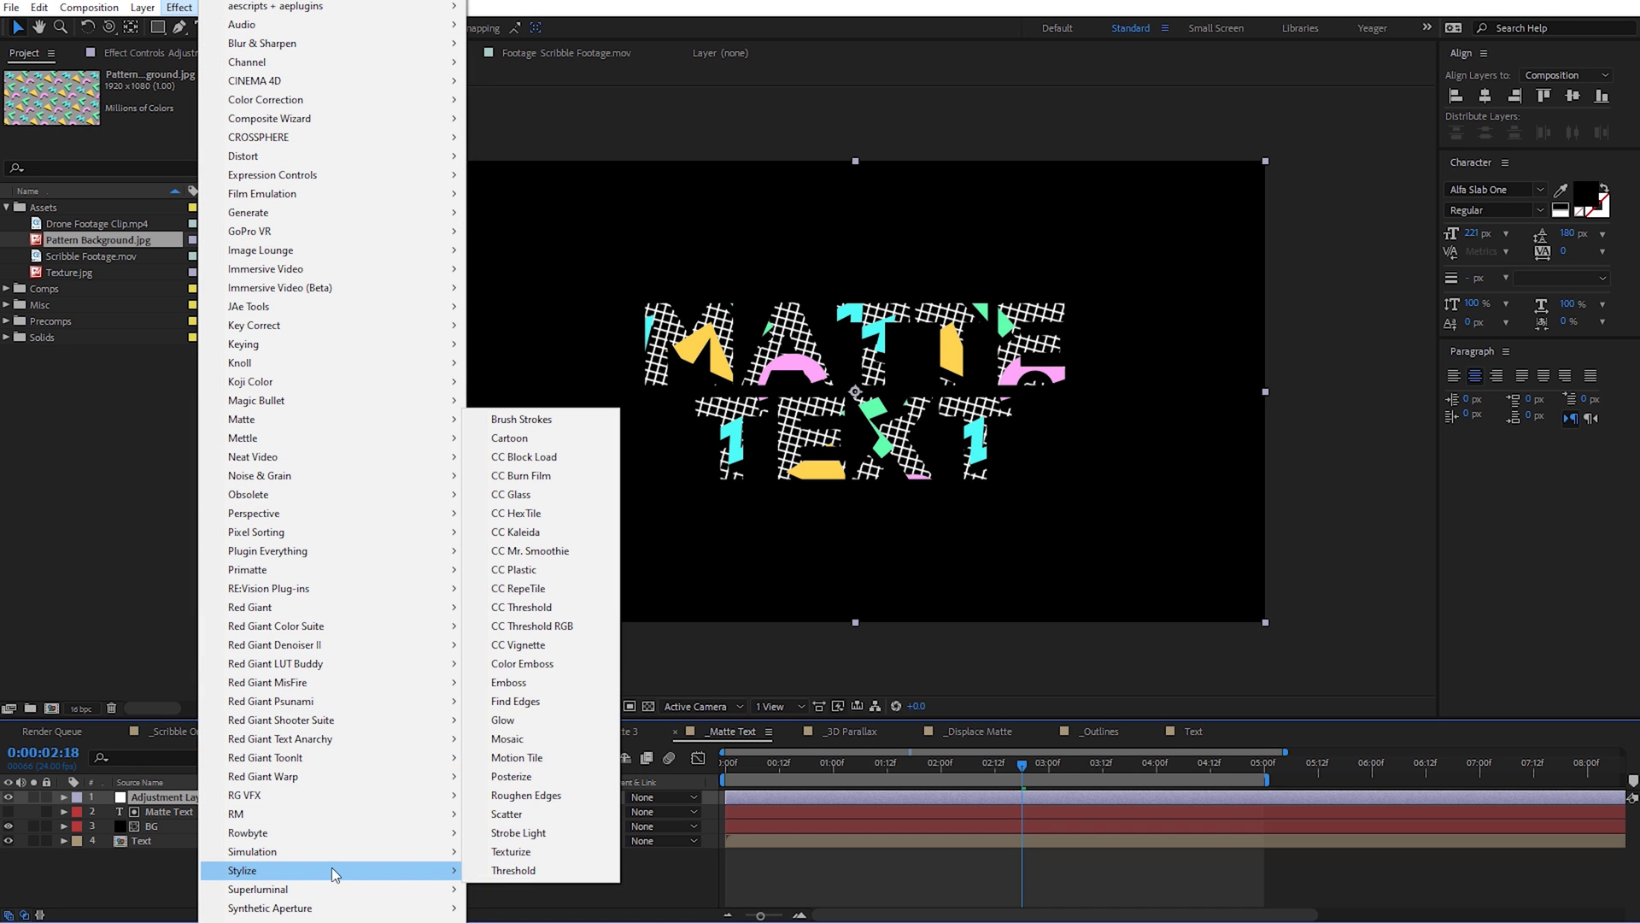
{"action": "left_click", "coordinate": [514, 718]}
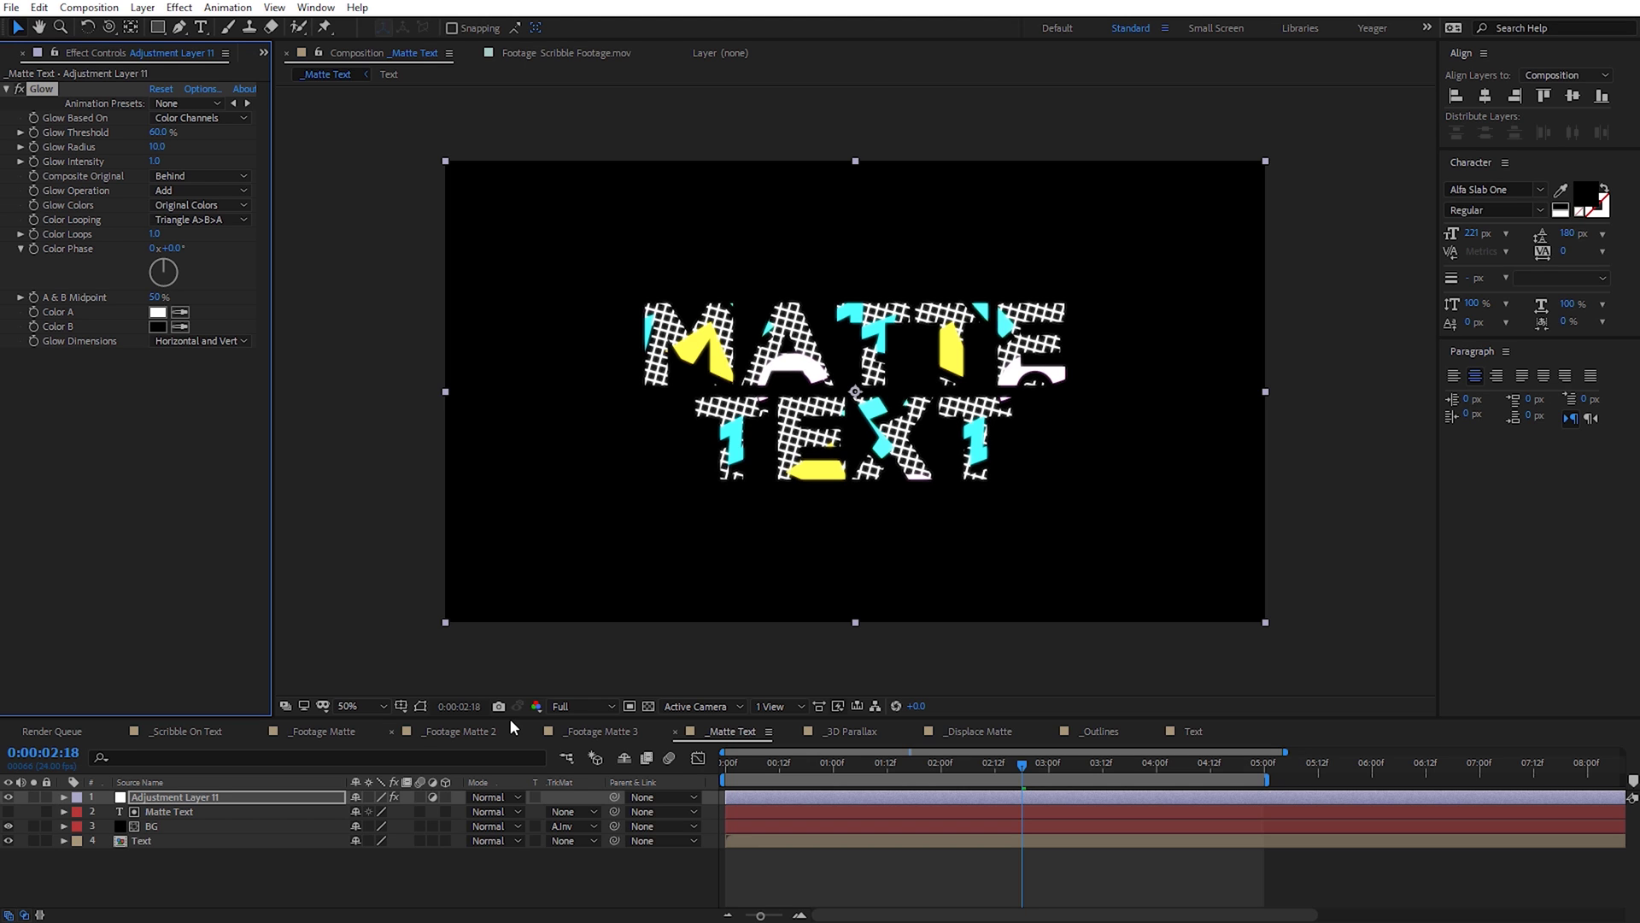
{"action": "left_click", "coordinate": [159, 133]}
{"action": "type", "text": "80"}
{"action": "key", "text": "Return"}
{"action": "left_click", "coordinate": [157, 146]}
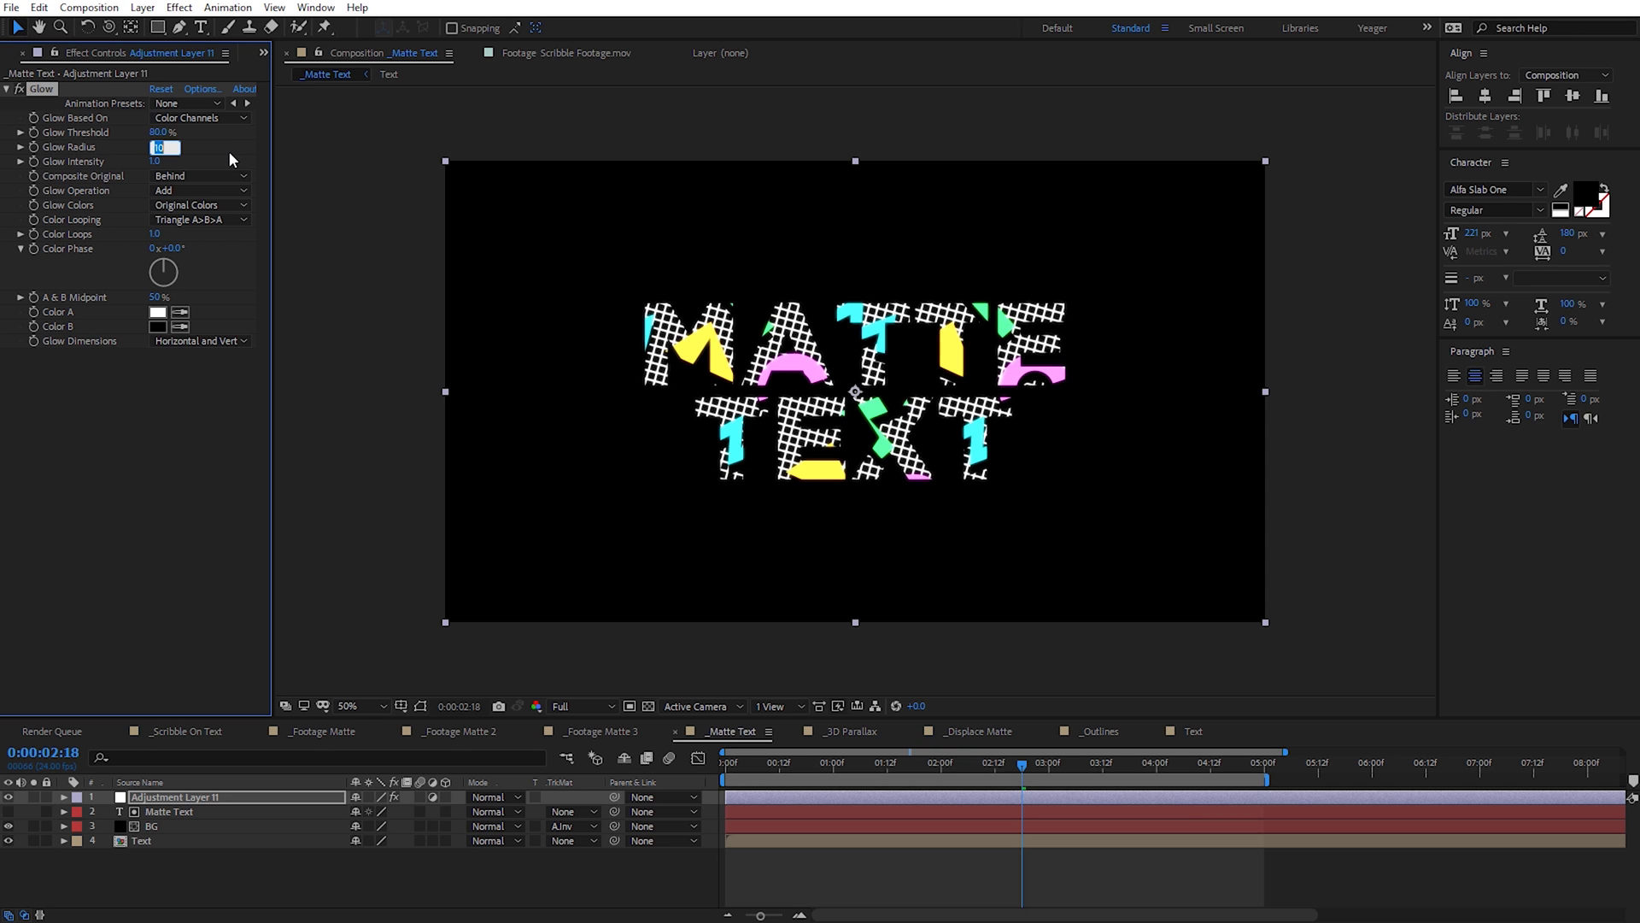
{"action": "type", "text": "25"}
{"action": "key", "text": "Return"}
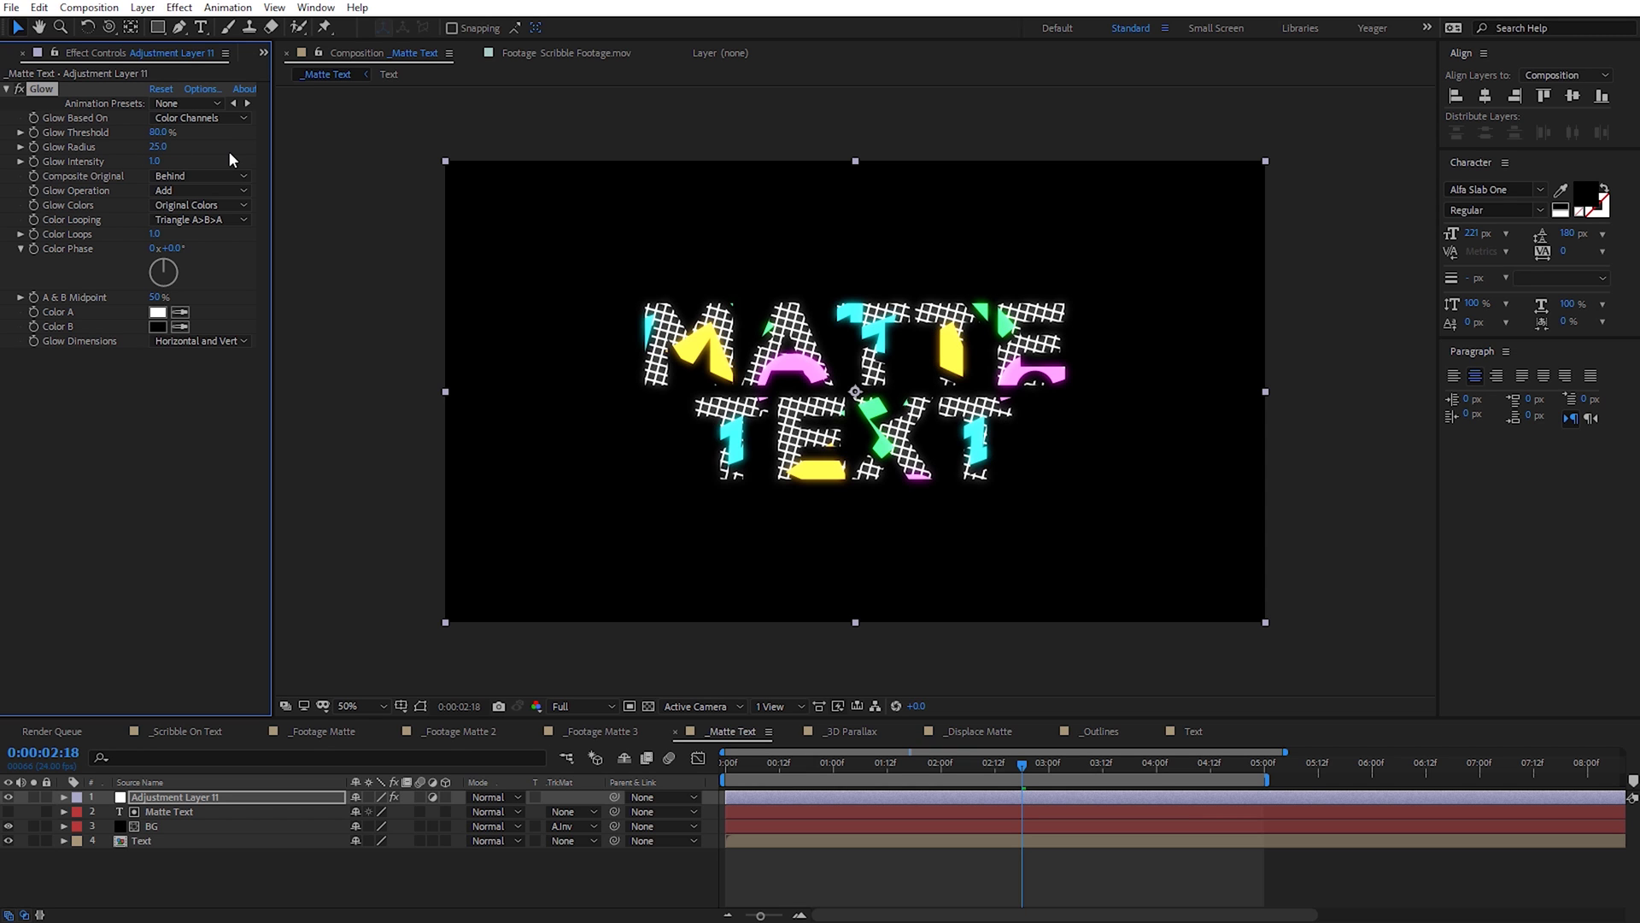
{"action": "left_click", "coordinate": [154, 162]}
{"action": "key", "text": "Return"}
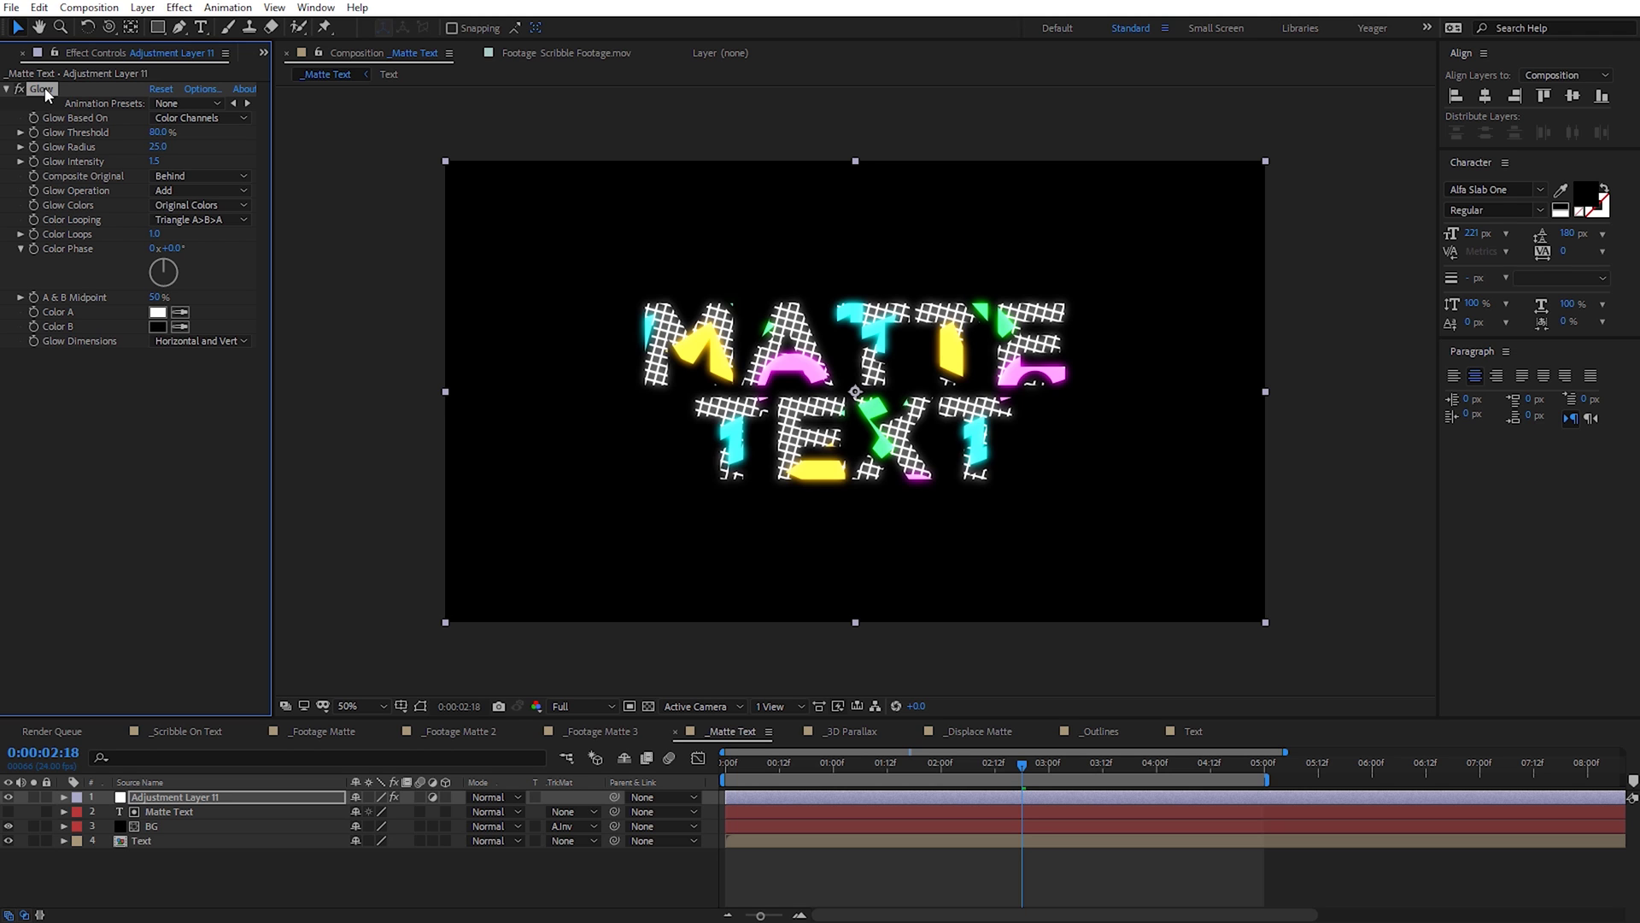
Step: Duplicate the Glow effect, set the copy to threshold 85%, radius 220 and intensity 1, and check the glowing text animation
{"action": "key", "text": "ctrl+d"}
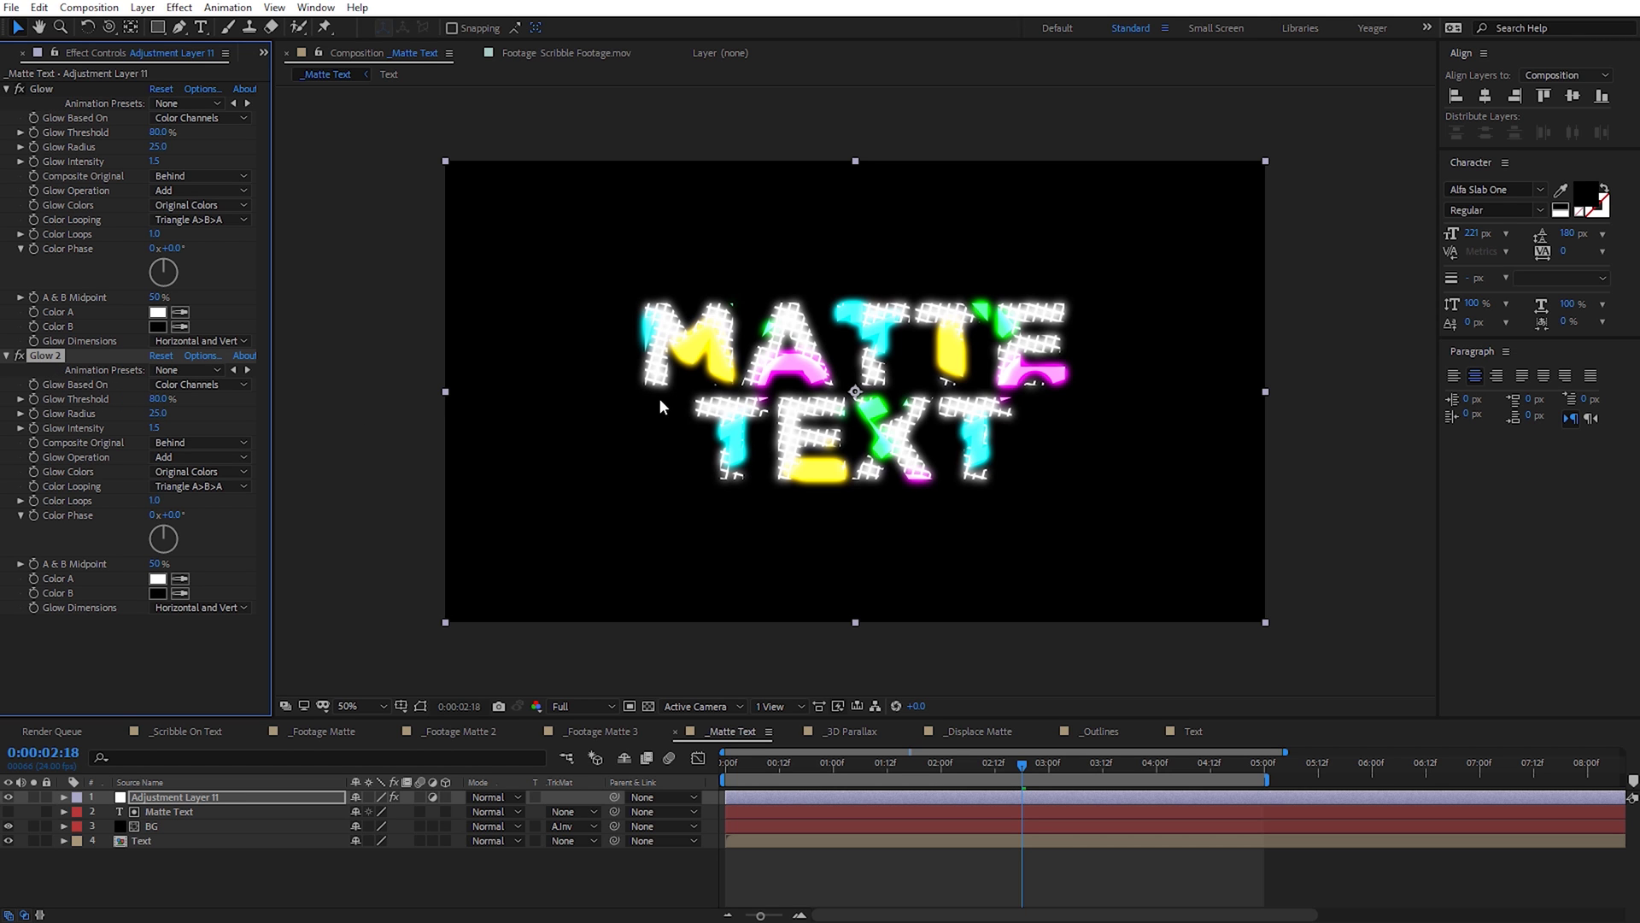
{"action": "left_click", "coordinate": [180, 400]}
{"action": "type", "text": "85"}
{"action": "key", "text": "Return"}
{"action": "left_click", "coordinate": [158, 415]}
{"action": "key", "text": "Return"}
{"action": "left_click", "coordinate": [156, 427]}
{"action": "type", "text": "1"}
{"action": "key", "text": "Return"}
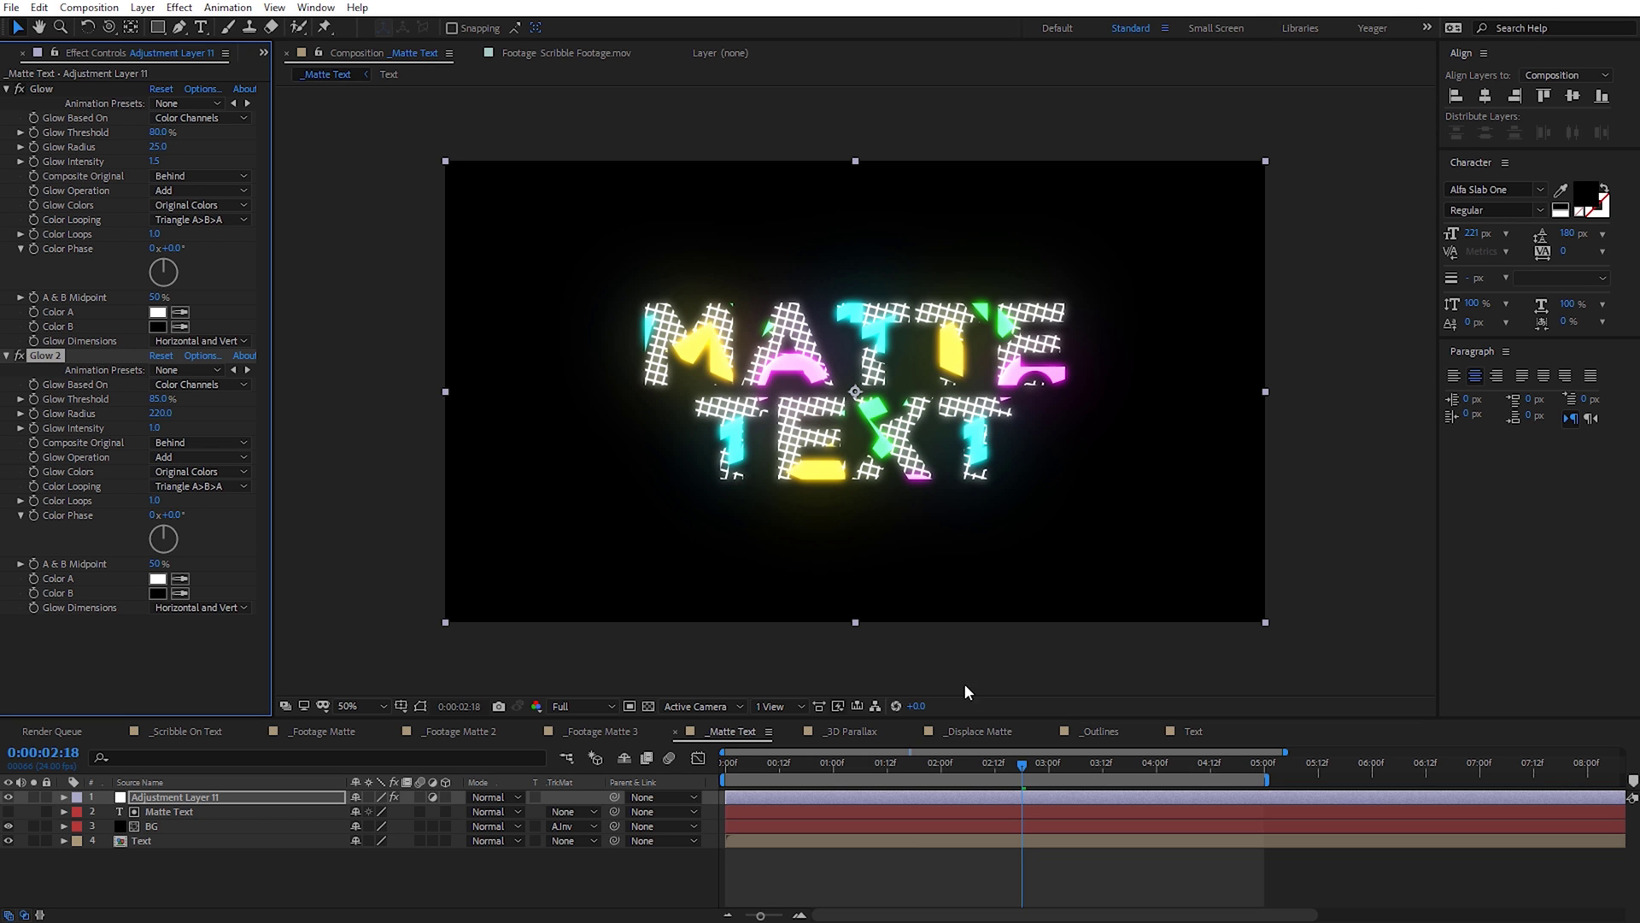
{"action": "left_click_drag", "start_coordinate": [1030, 771], "coordinate": [995, 766]}
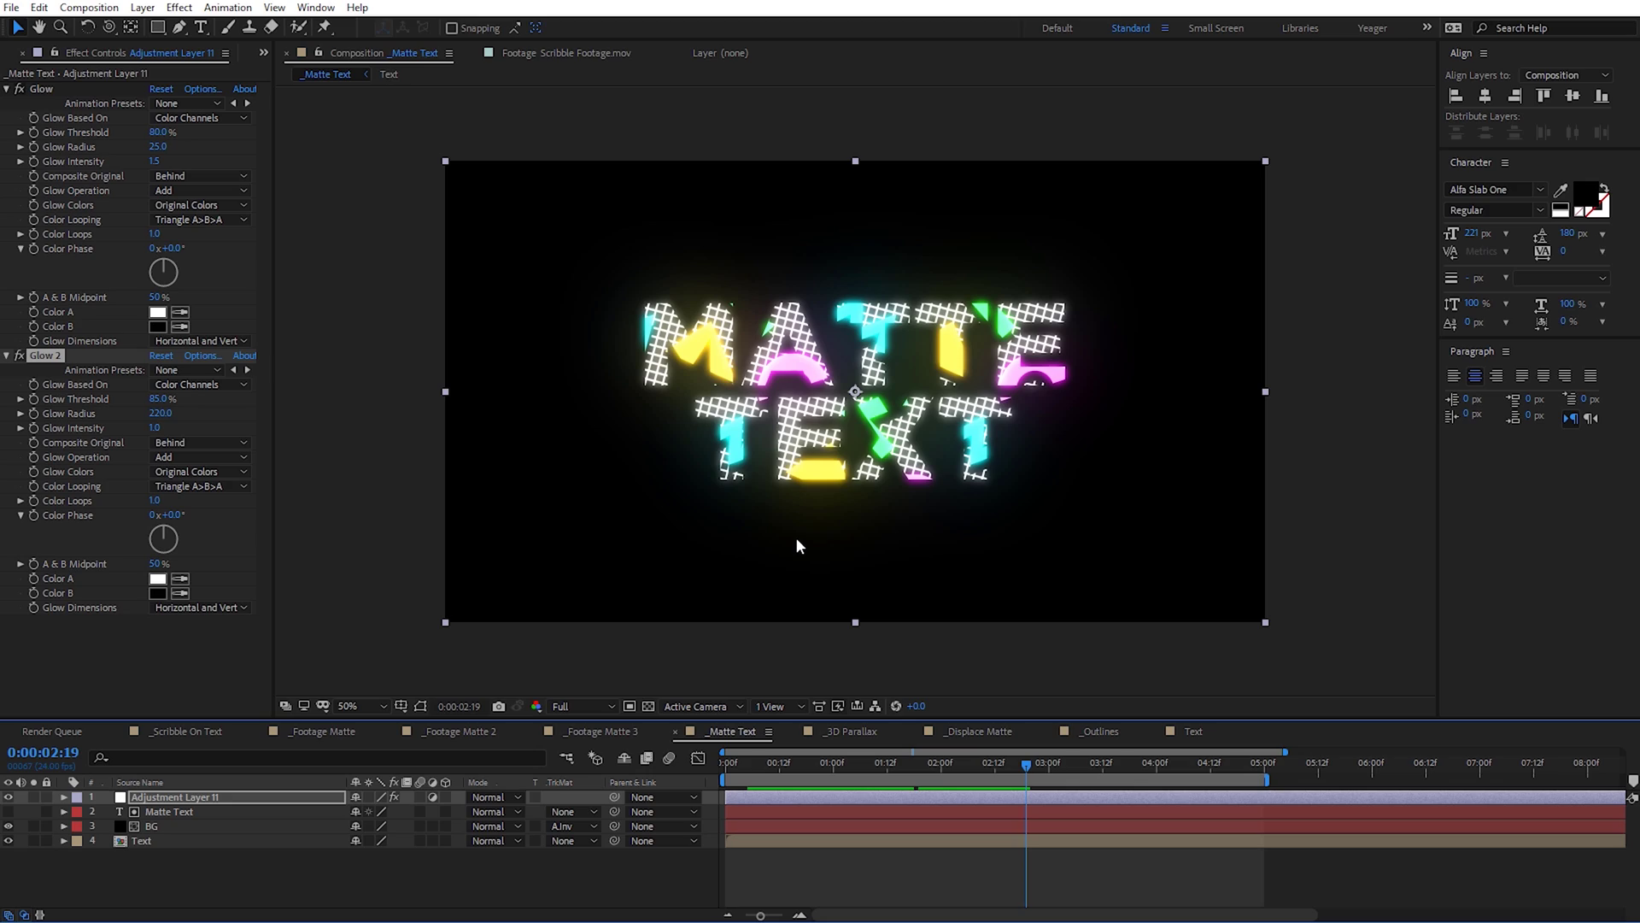
{"action": "left_click_drag", "start_coordinate": [897, 764], "coordinate": [1012, 765]}
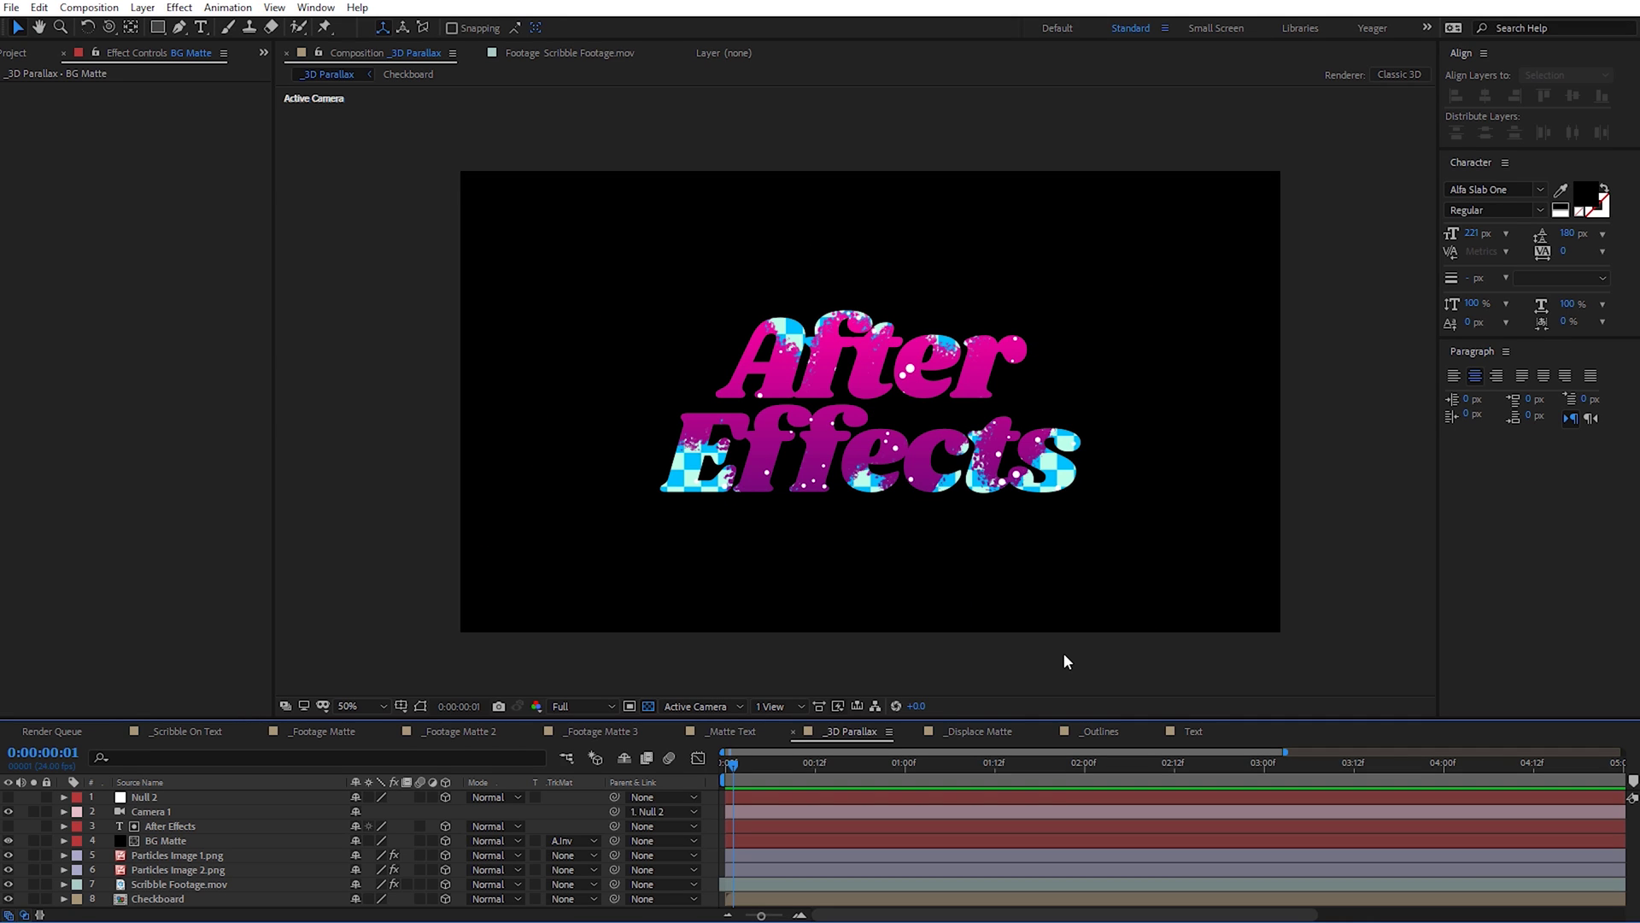
Step: In the _3D Parallax composition, solo the BG Matte layer to examine its text cutout, and turn the solo off again
{"action": "left_click", "coordinate": [122, 841]}
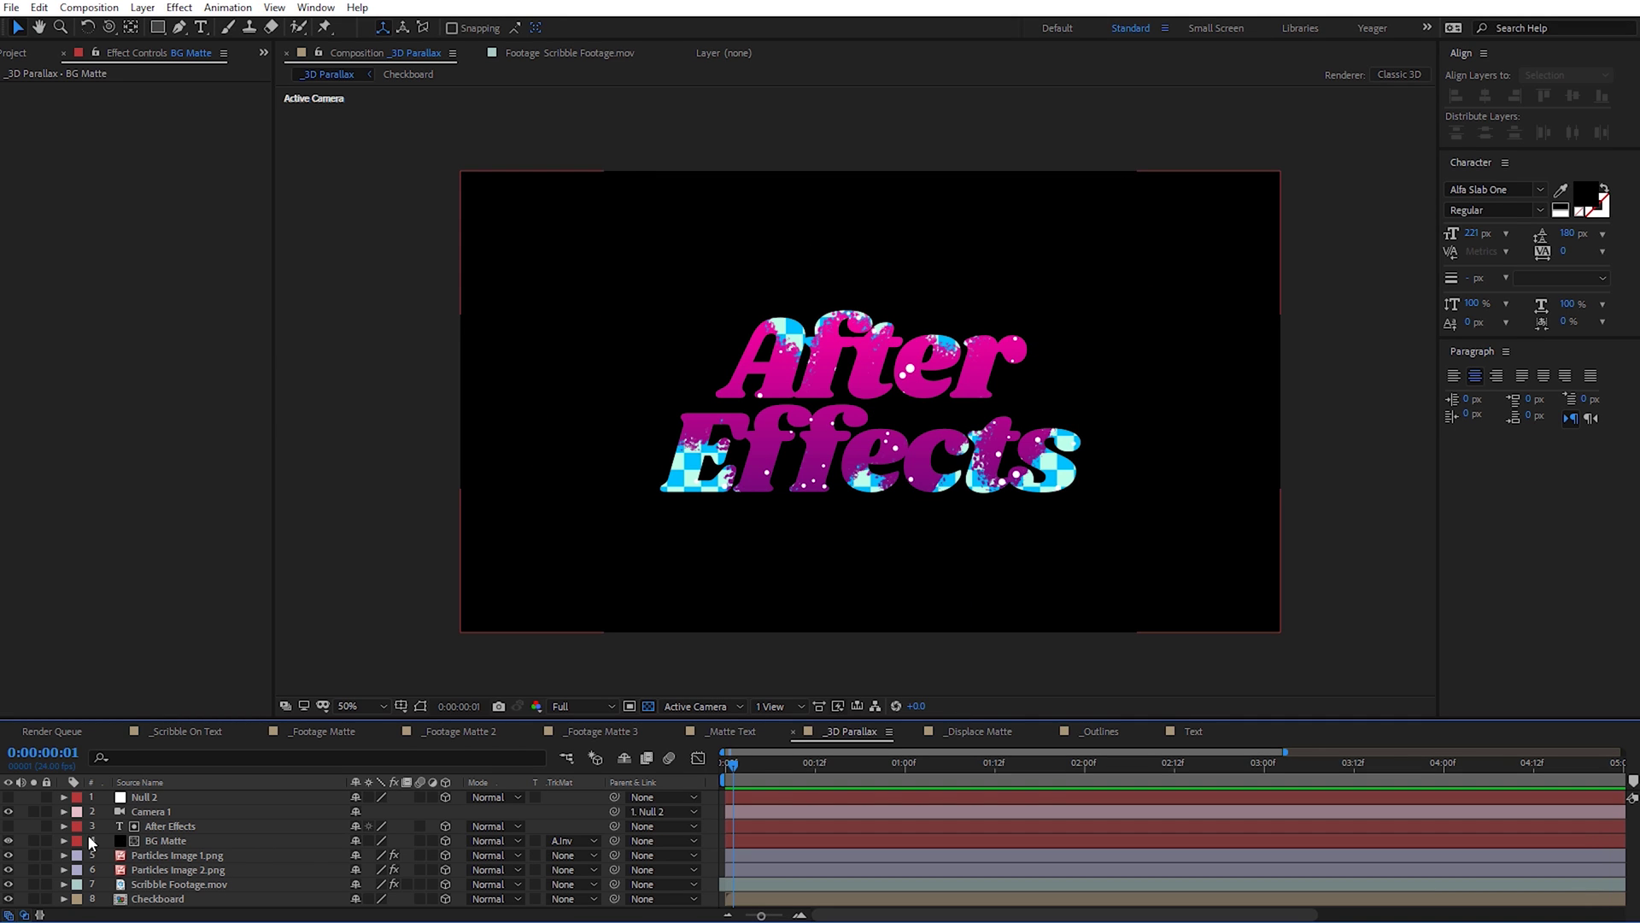
{"action": "left_click", "coordinate": [33, 840]}
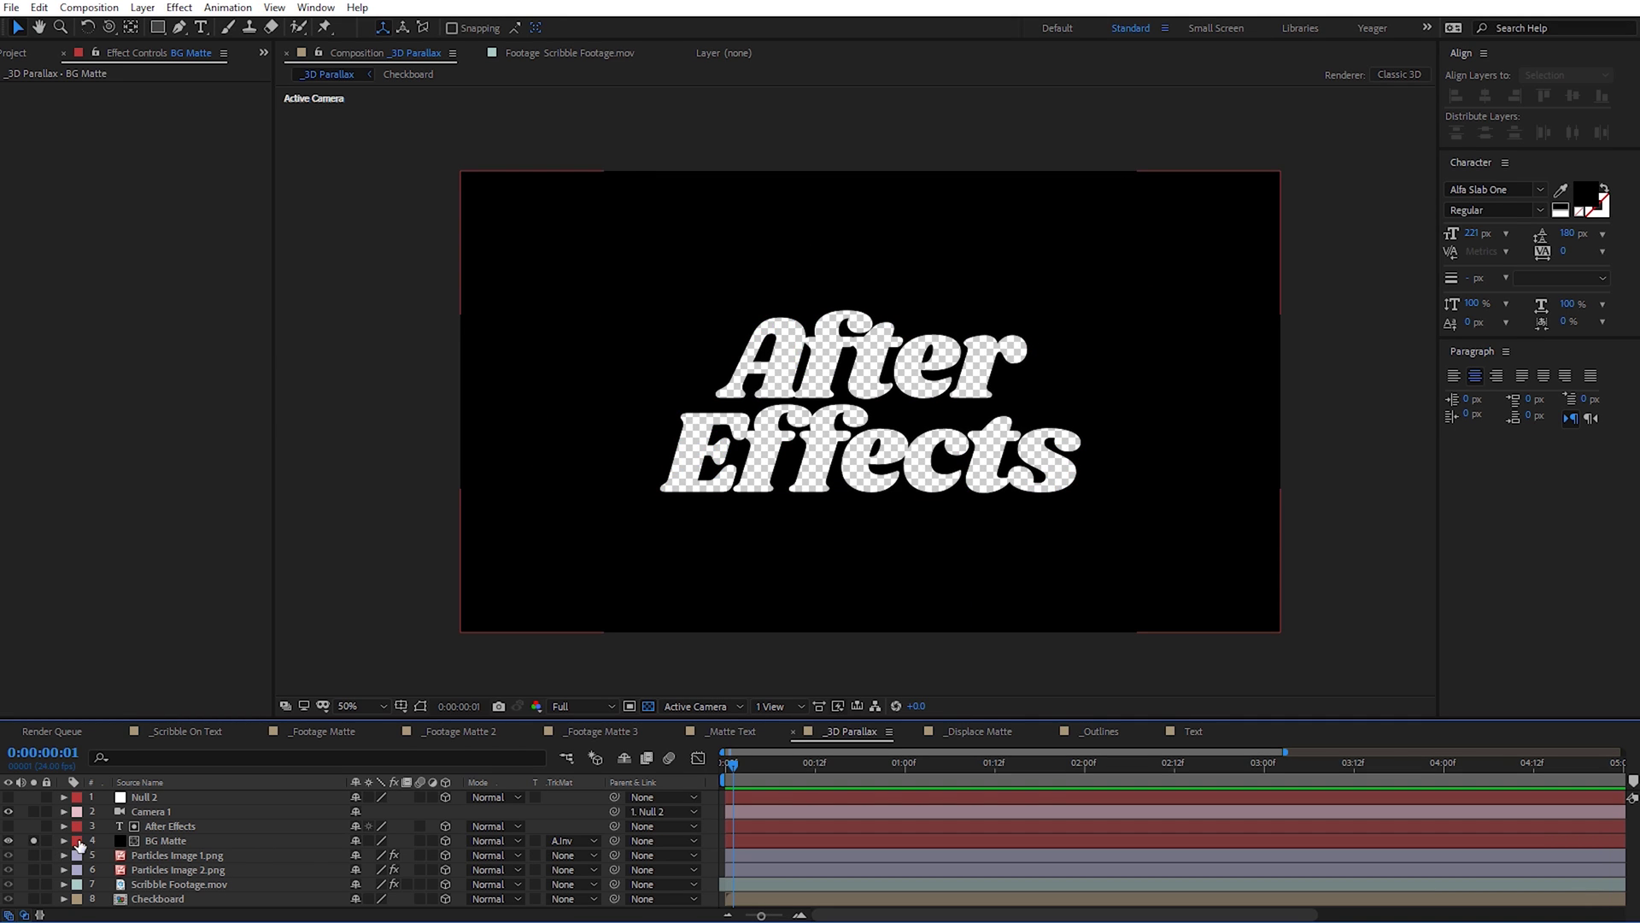
{"action": "left_click", "coordinate": [192, 829]}
{"action": "key", "text": "F2"}
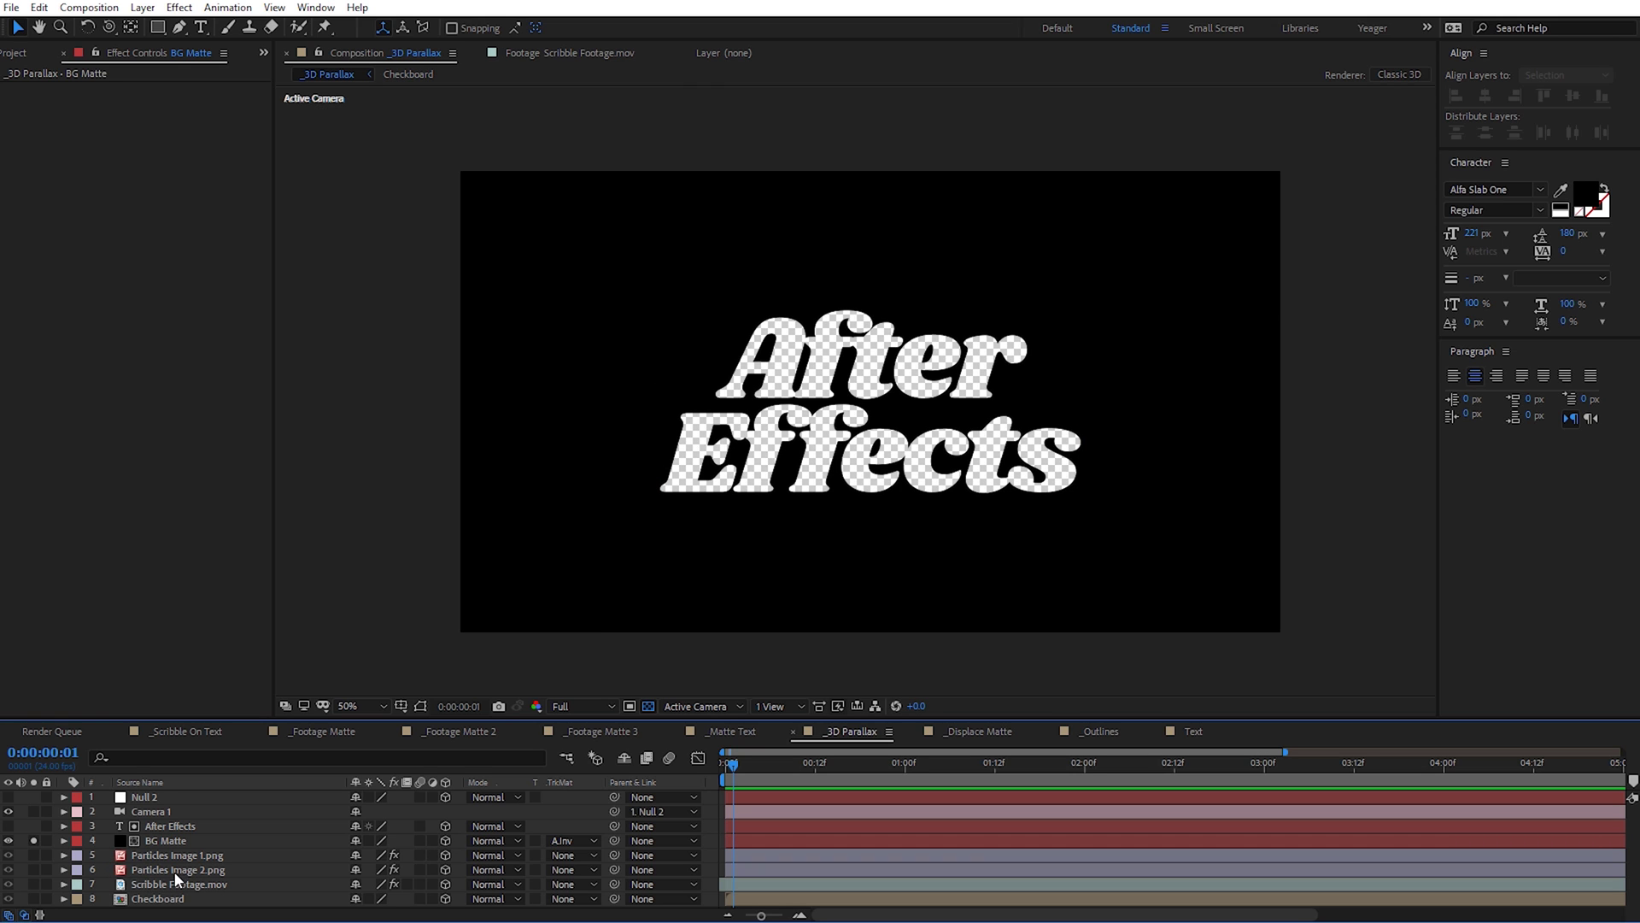
{"action": "left_click", "coordinate": [33, 840]}
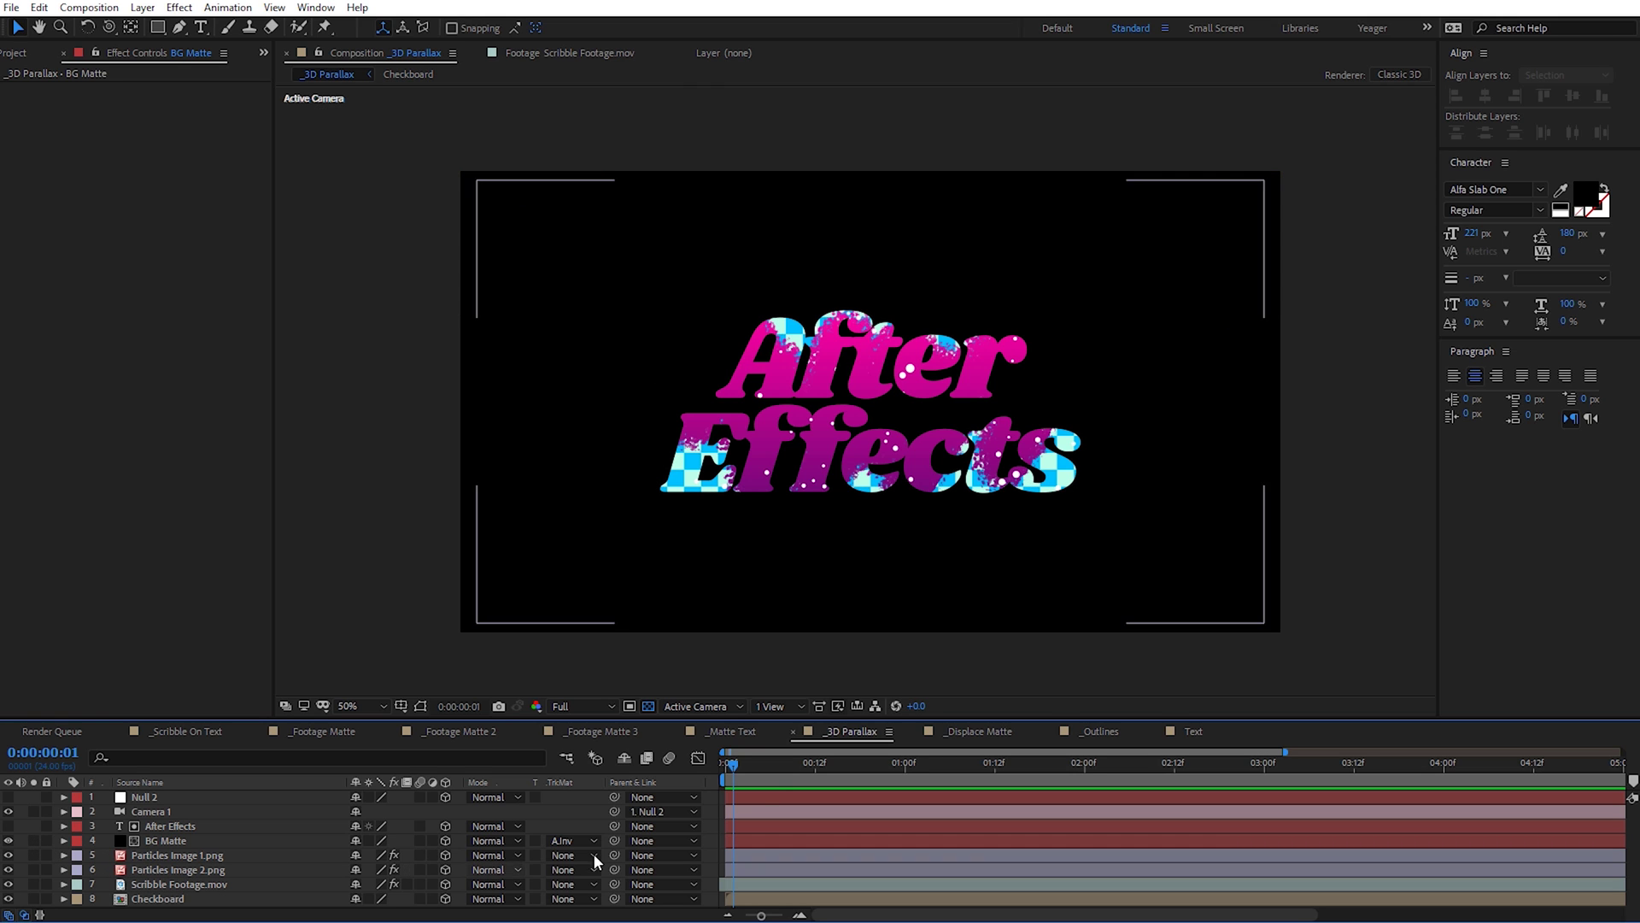
Step: Switch to Custom View 1, hide the transparency grid and orbit to view the 3D layers from the side
{"action": "left_click", "coordinate": [724, 708]}
{"action": "left_click", "coordinate": [718, 886]}
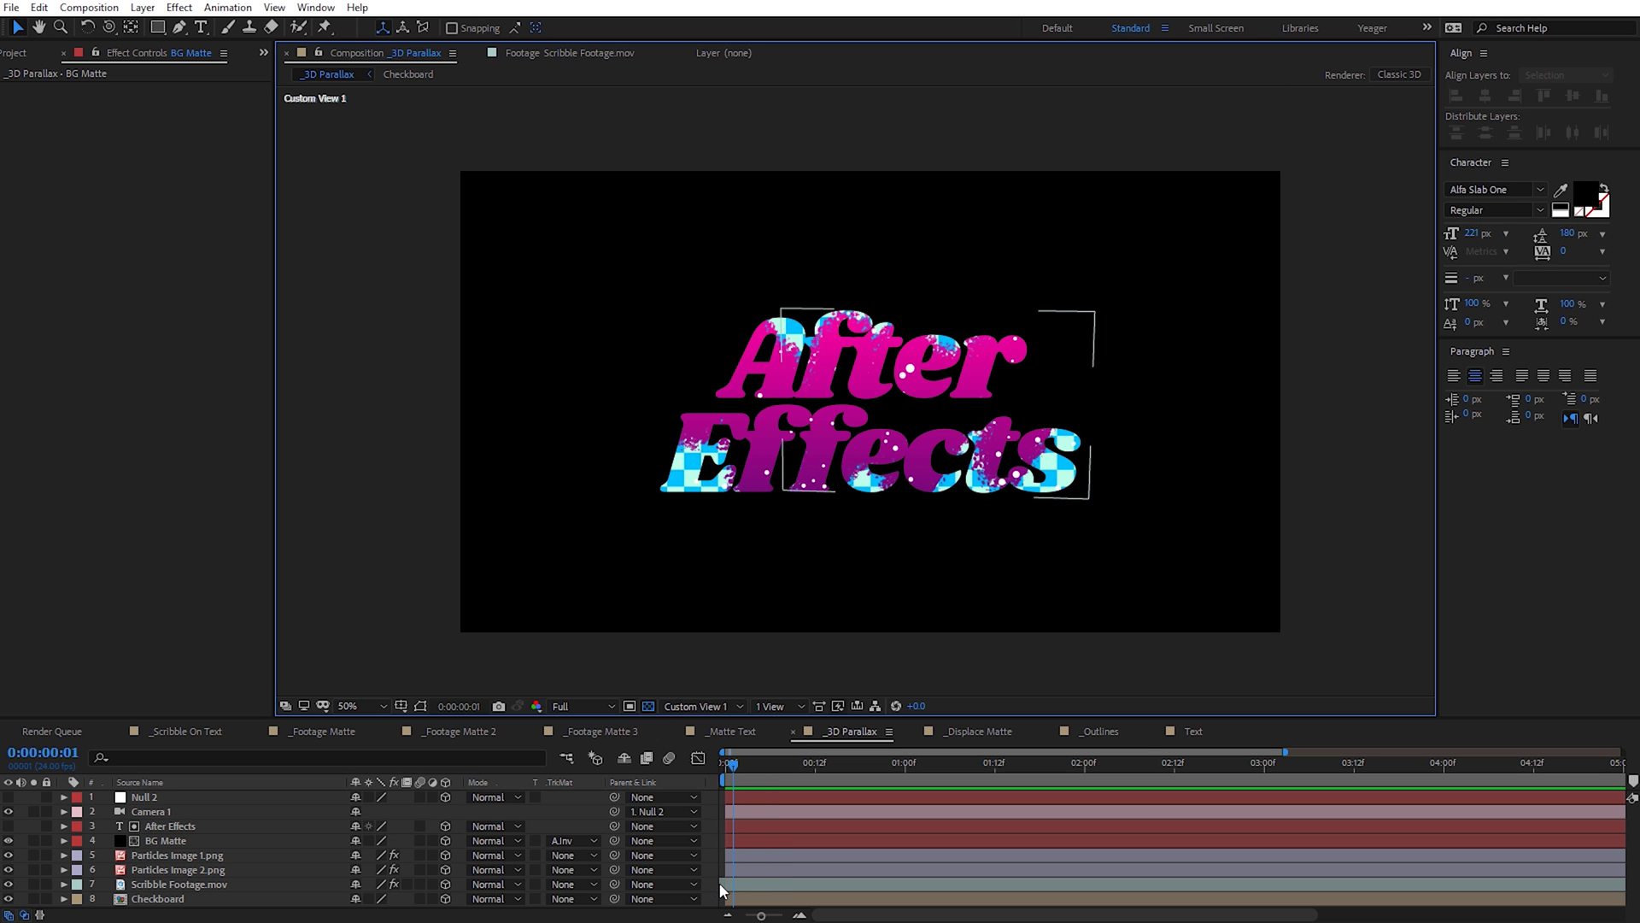
{"action": "left_click_drag", "start_coordinate": [870, 471], "coordinate": [918, 589]}
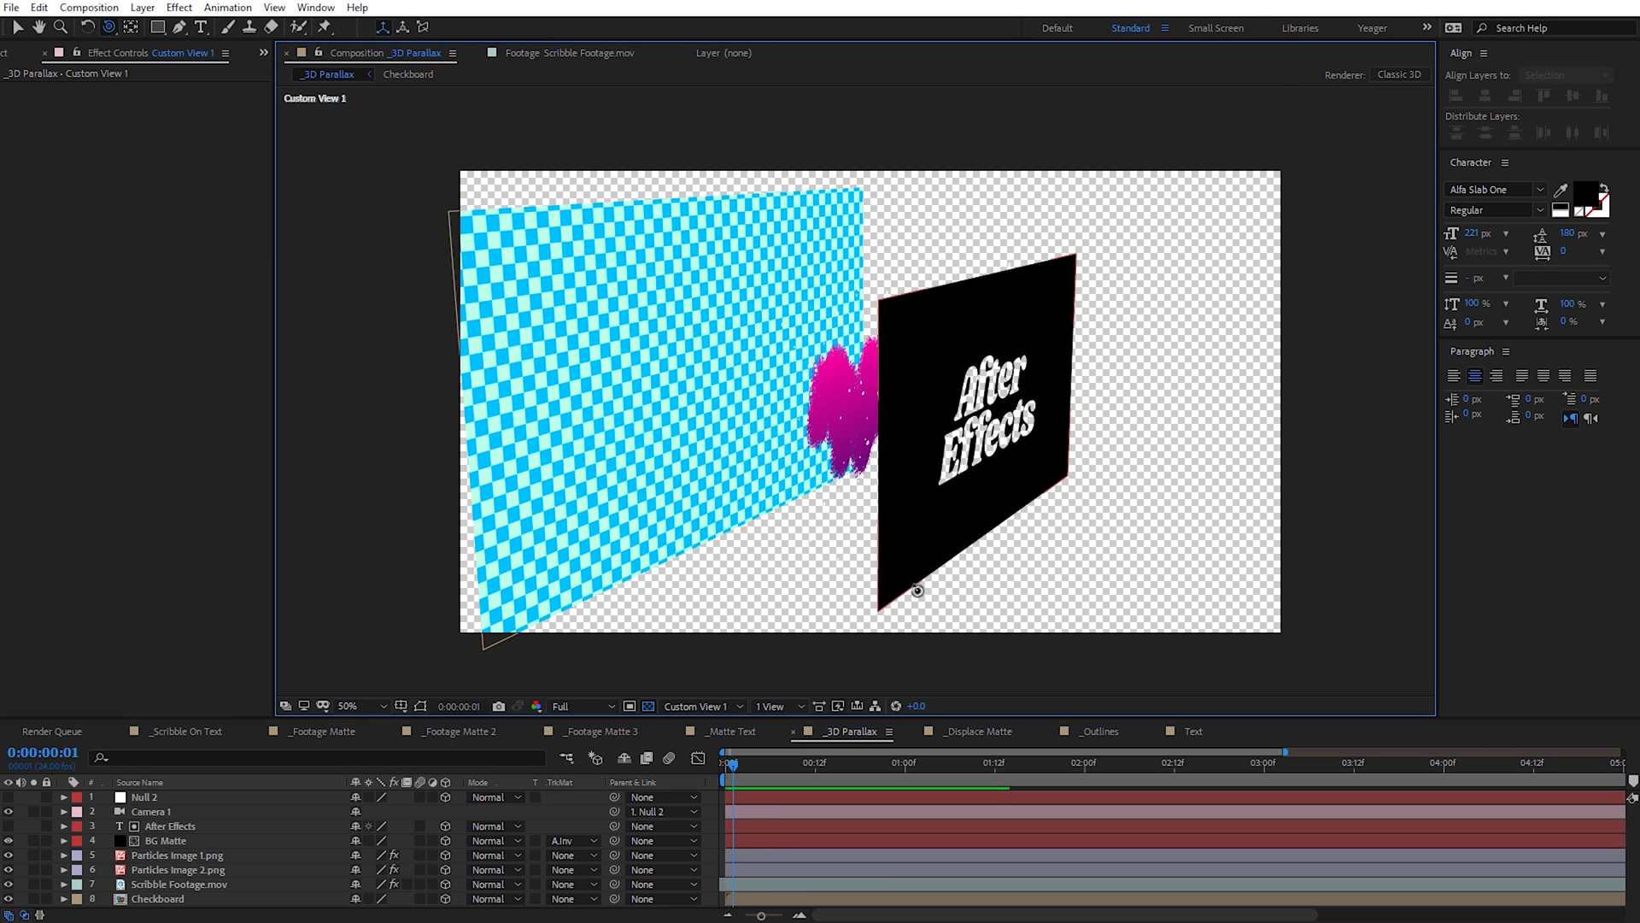
{"action": "left_click", "coordinate": [648, 706]}
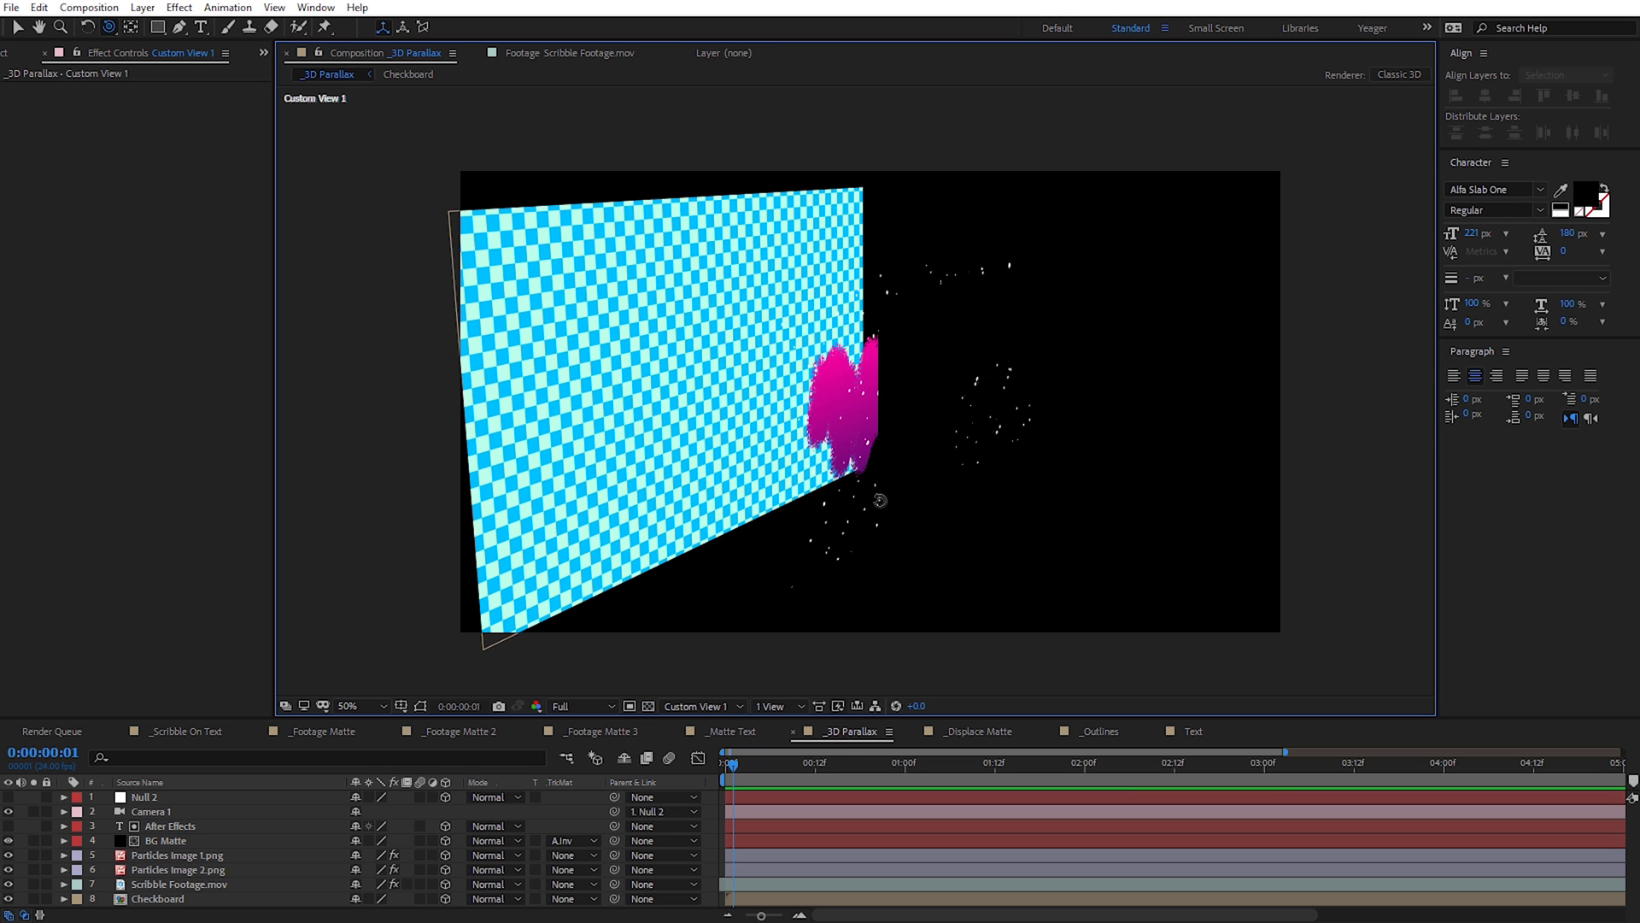
{"action": "left_click_drag", "start_coordinate": [822, 434], "coordinate": [860, 454]}
Step: Select the particle, scribble and checkerboard layers one by one in the custom view to examine their depth spacing
{"action": "key", "text": "v"}
{"action": "left_click", "coordinate": [937, 400]}
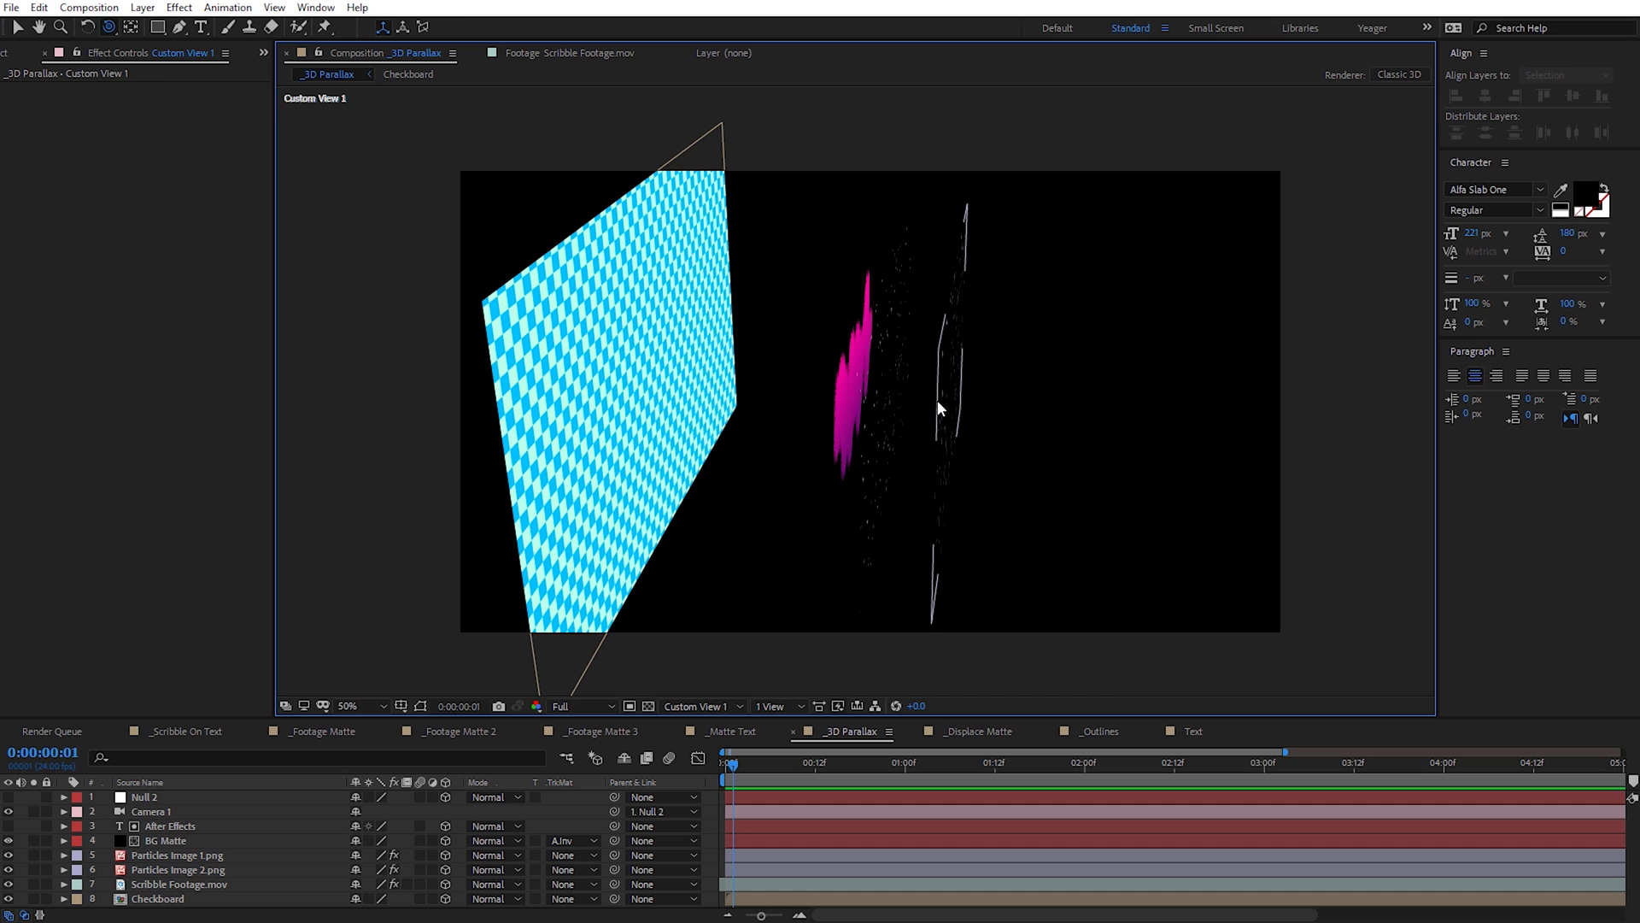
{"action": "left_click", "coordinate": [878, 406]}
{"action": "left_click", "coordinate": [847, 396]}
{"action": "left_click", "coordinate": [653, 372]}
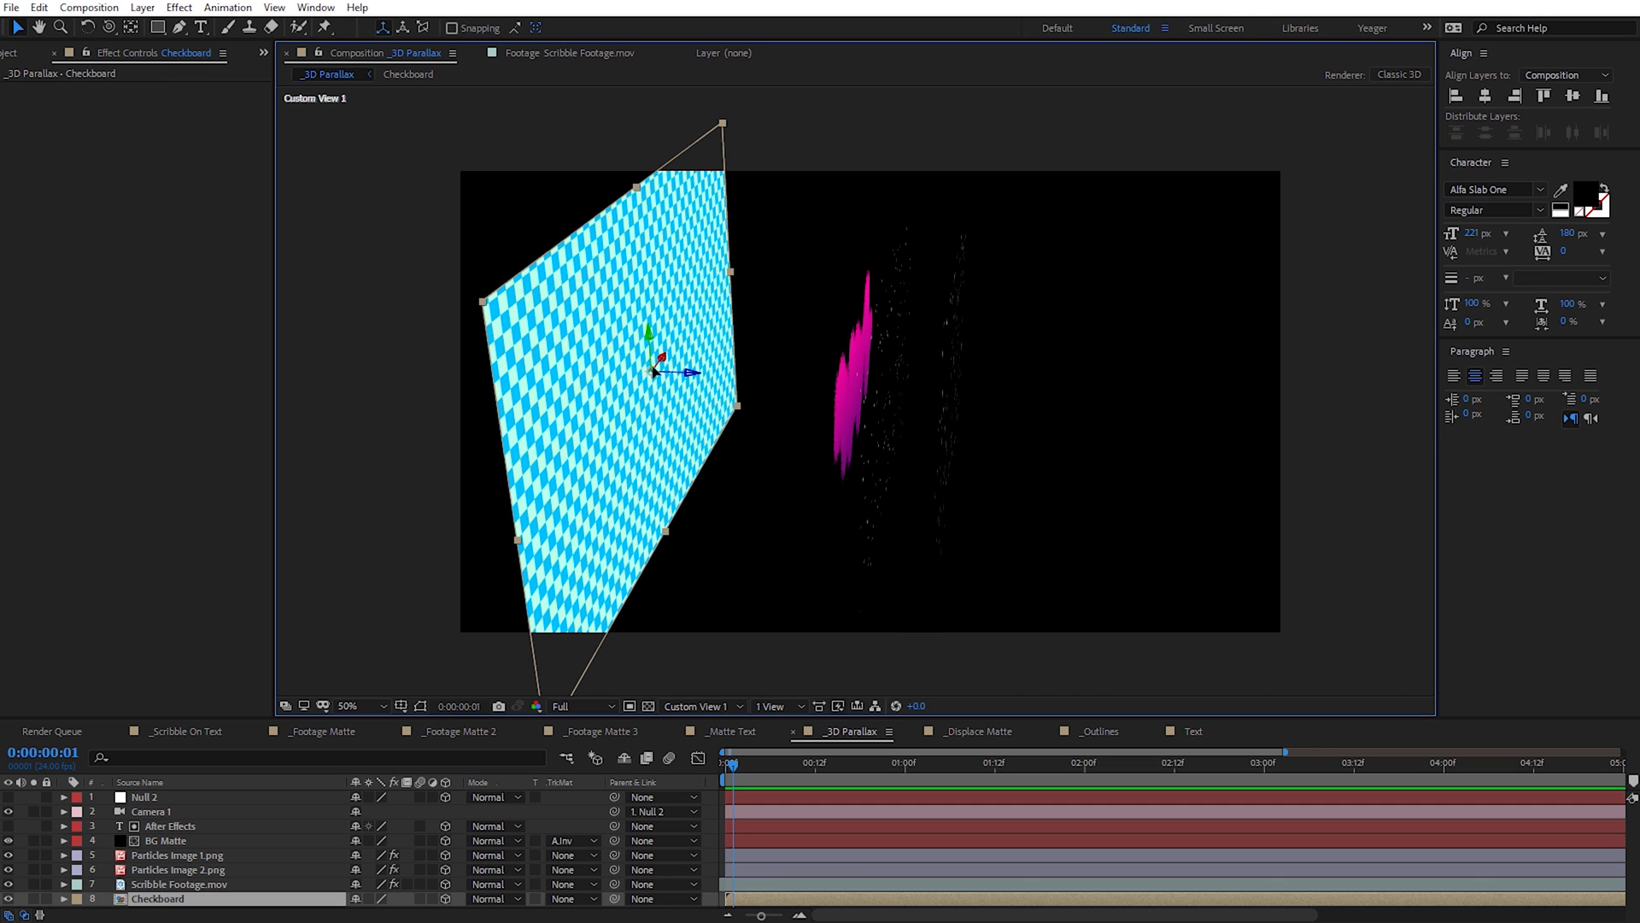
{"action": "key", "text": "c"}
{"action": "left_click_drag", "start_coordinate": [961, 459], "coordinate": [888, 420]}
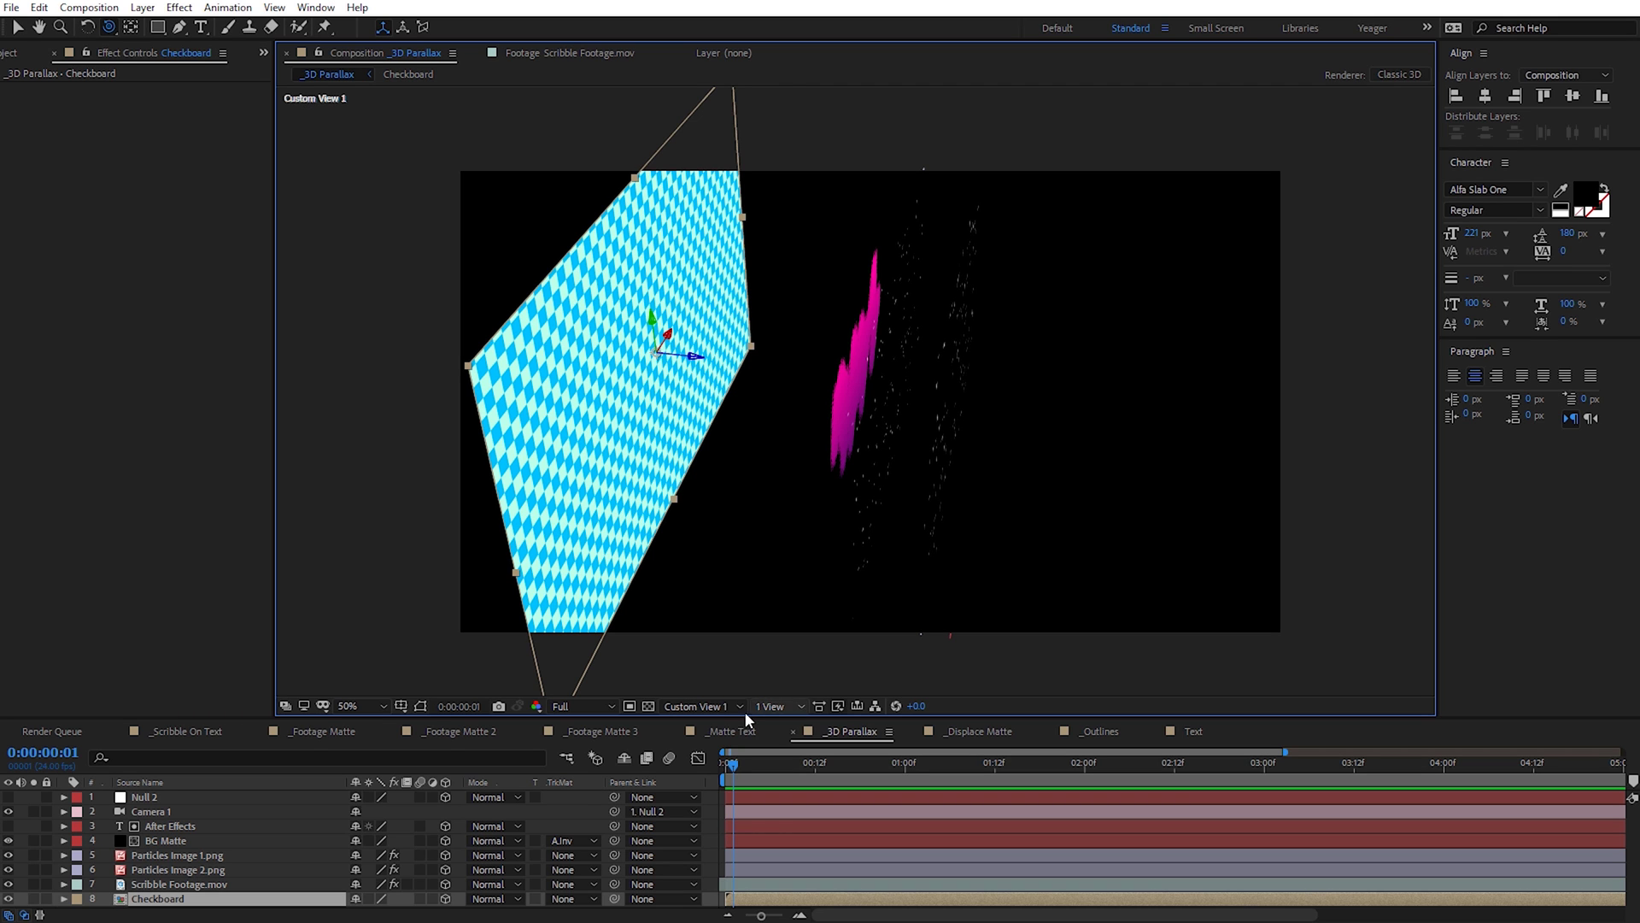
Step: Return to the Active Camera view, orbit the camera to examine the parallax through the lettering, and select the BG Matte layer
{"action": "left_click", "coordinate": [705, 706]}
{"action": "left_click", "coordinate": [720, 728]}
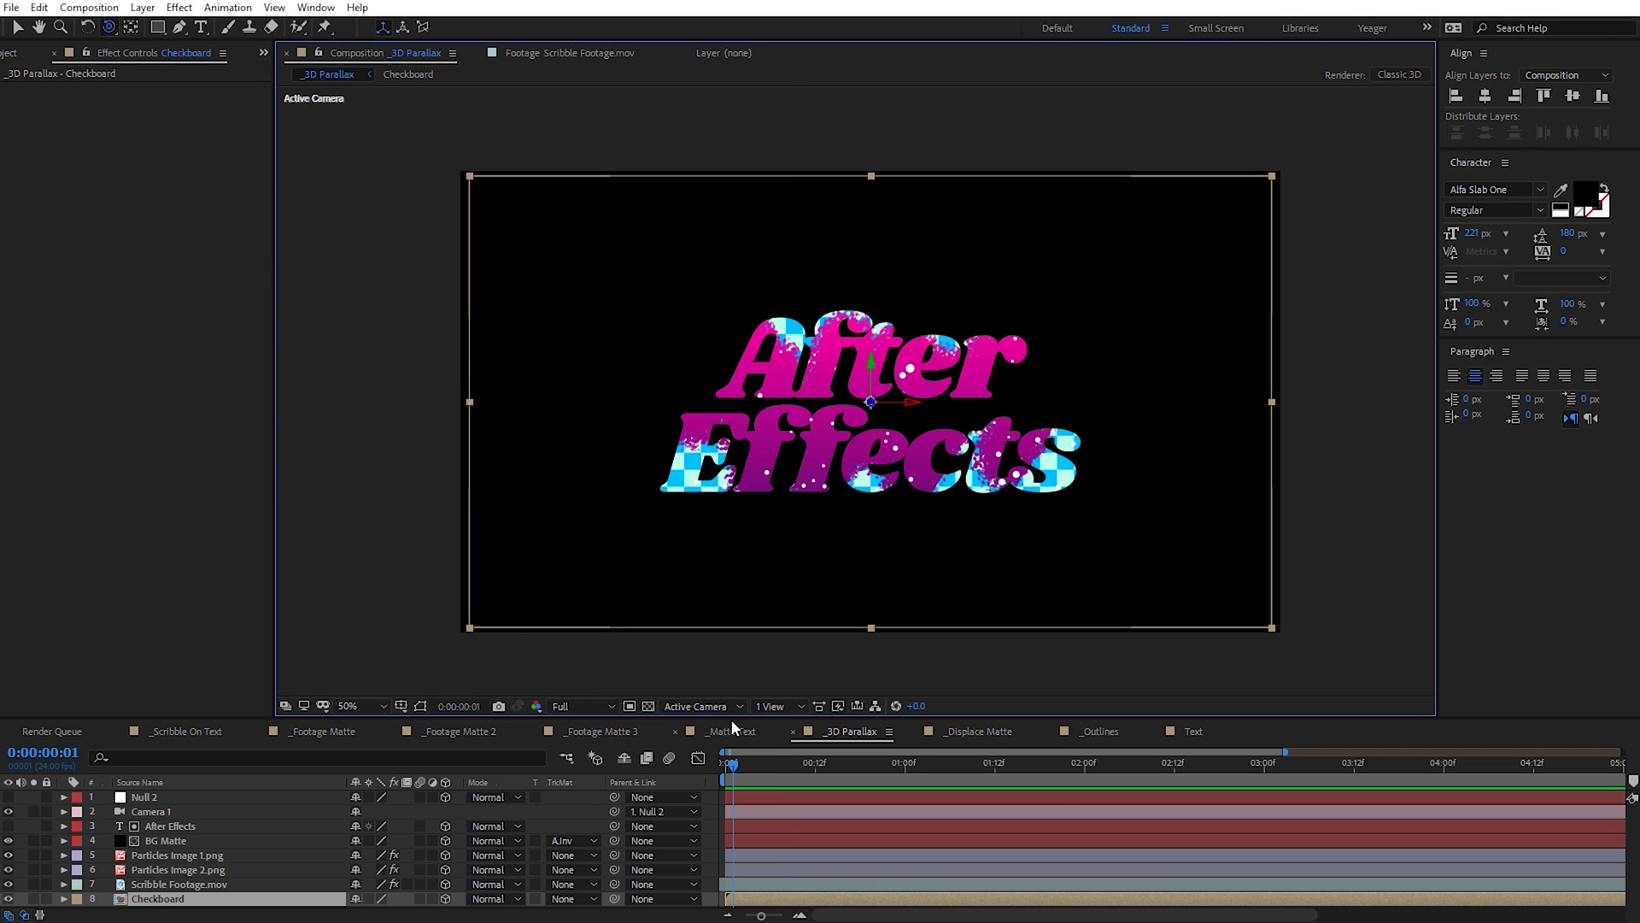
{"action": "key", "text": "slash"}
{"action": "left_click_drag", "start_coordinate": [851, 442], "coordinate": [1022, 428]}
{"action": "scroll", "coordinate": [983, 450], "scroll_direction": "down", "scroll_amount": 2}
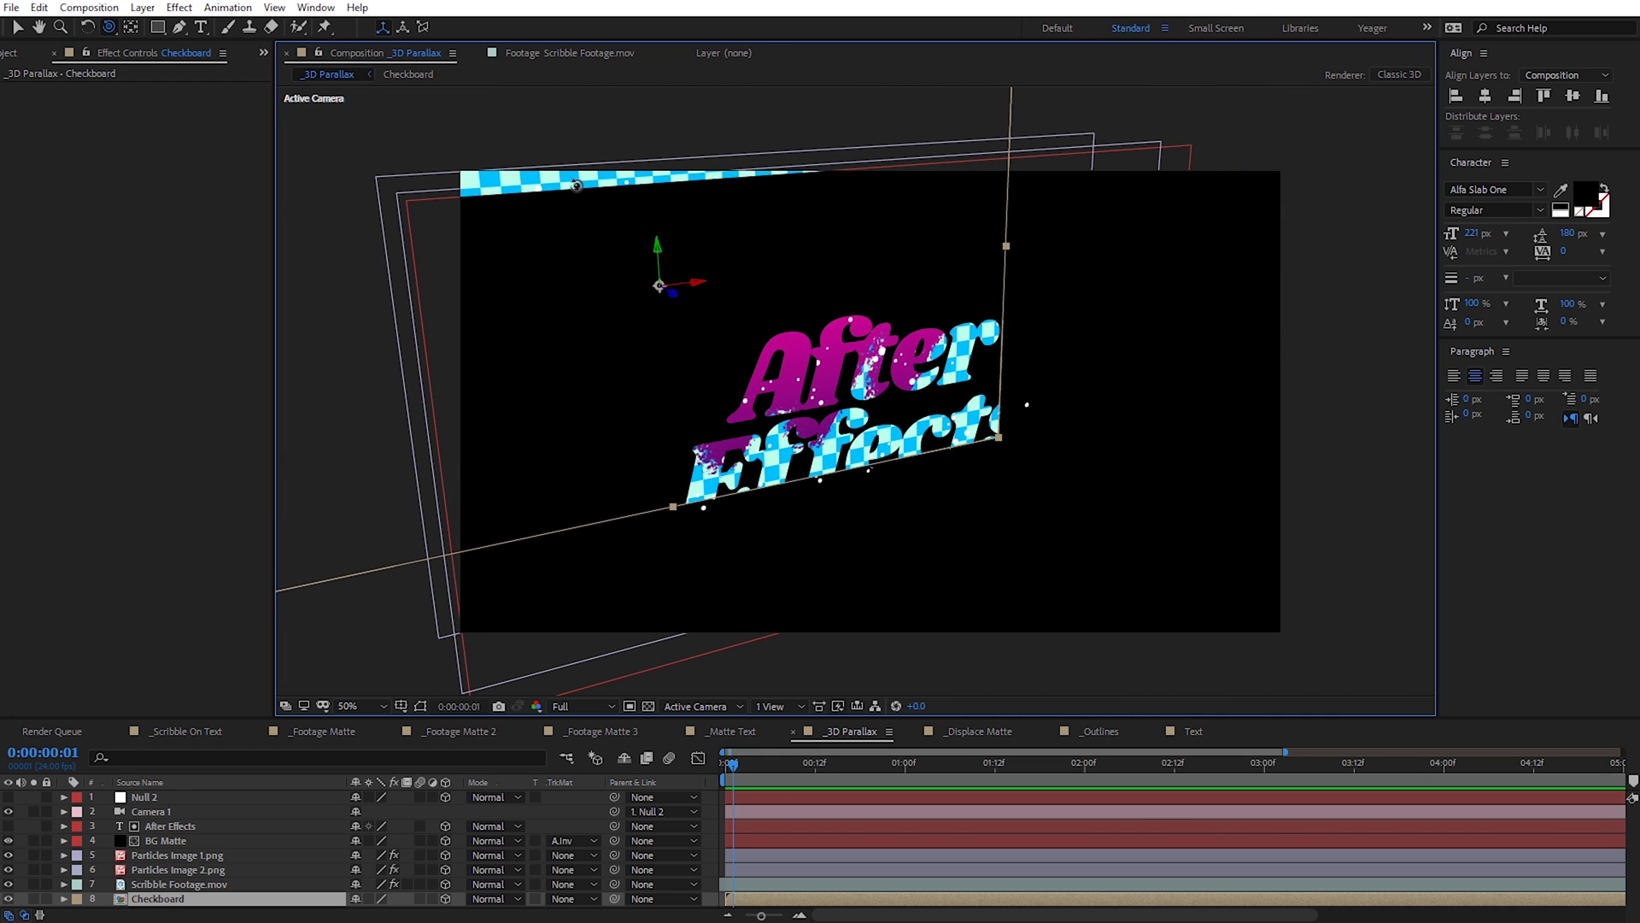
{"action": "left_click", "coordinate": [166, 841]}
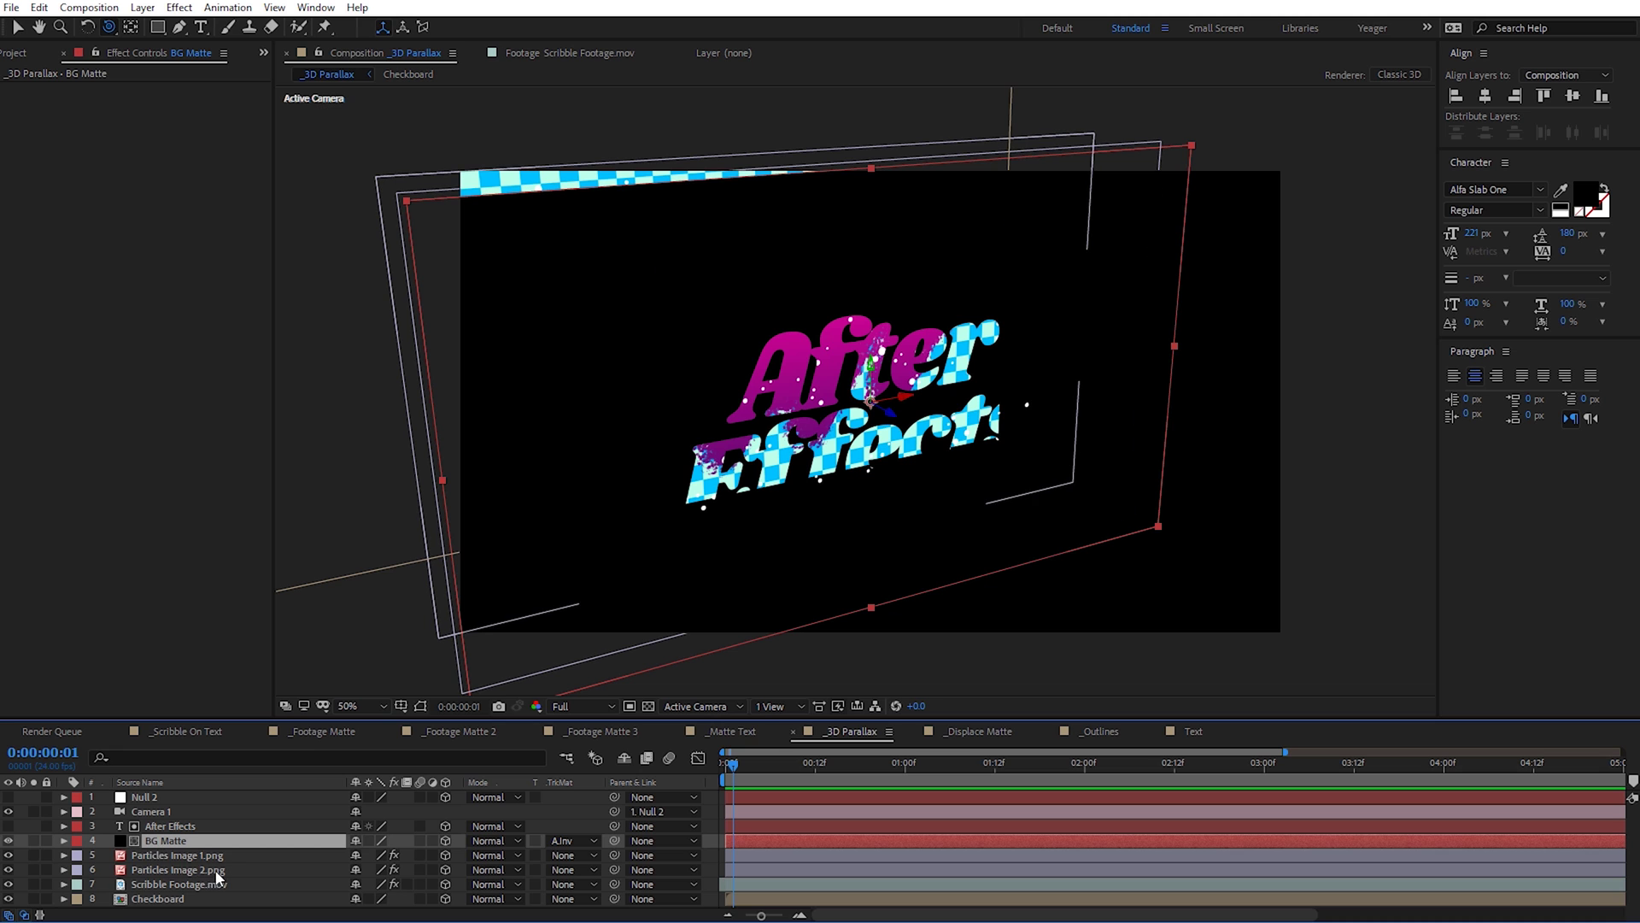
Step: Scale up the BG Matte layer so it covers the exposed edge of the frame, and orbit the camera to check the coverage
{"action": "key", "text": "s"}
{"action": "left_click_drag", "start_coordinate": [429, 855], "coordinate": [643, 840]}
{"action": "left_click_drag", "start_coordinate": [846, 427], "coordinate": [707, 824]}
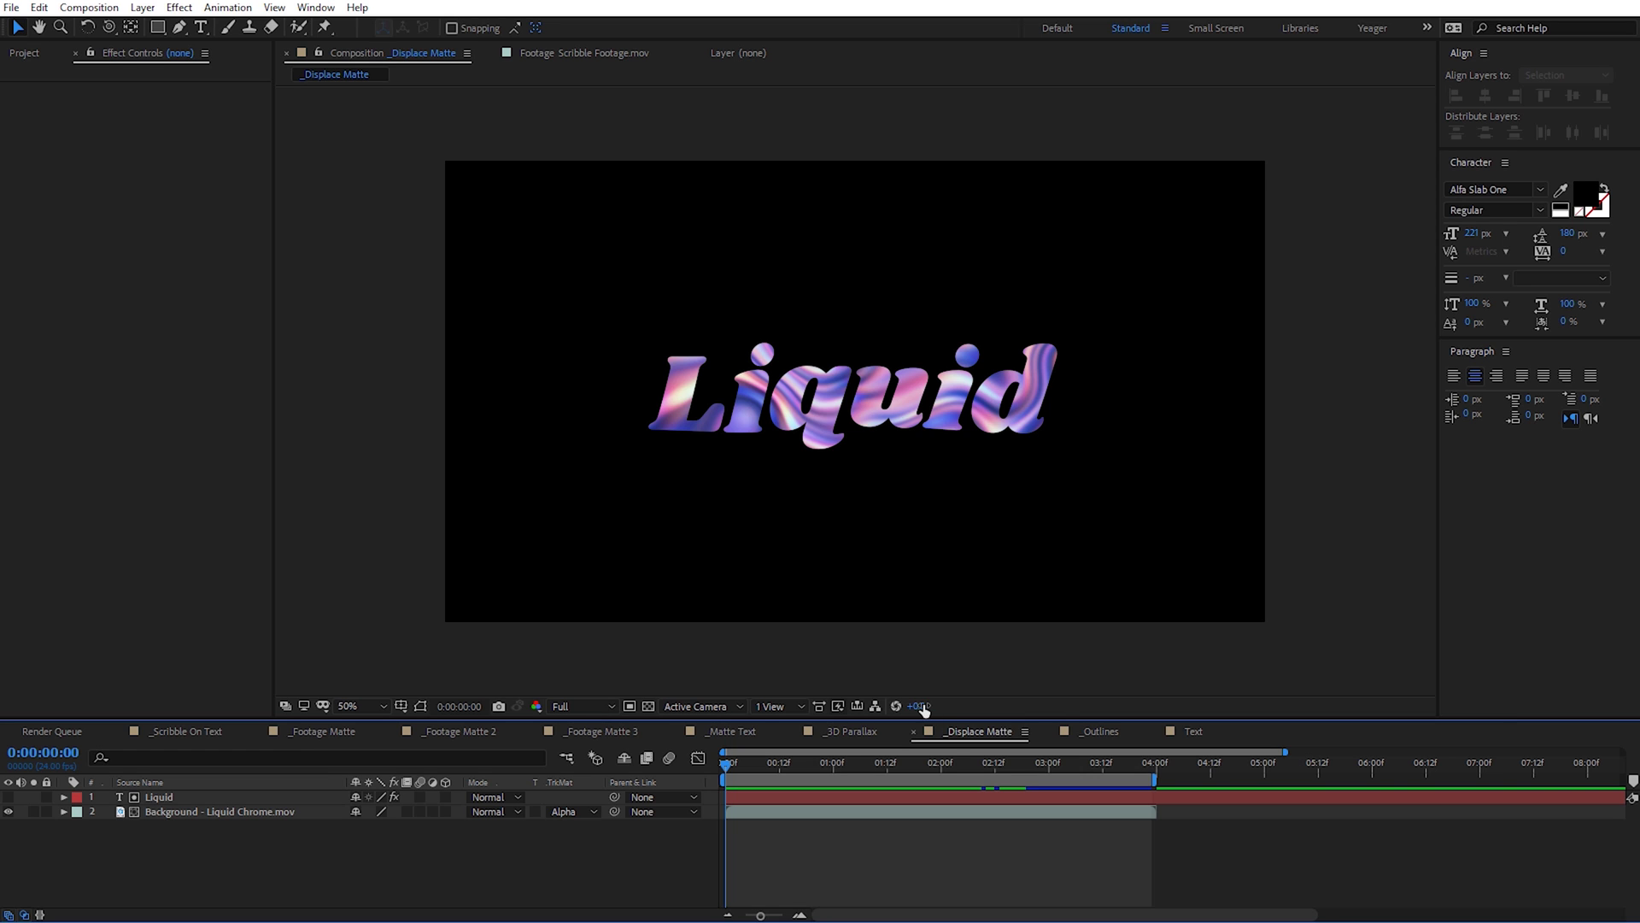
Step: In the _Displace Matte composition, select and solo the Liquid text layer and scrub the timeline to examine its Turbulent Displace animation
{"action": "left_click", "coordinate": [137, 798]}
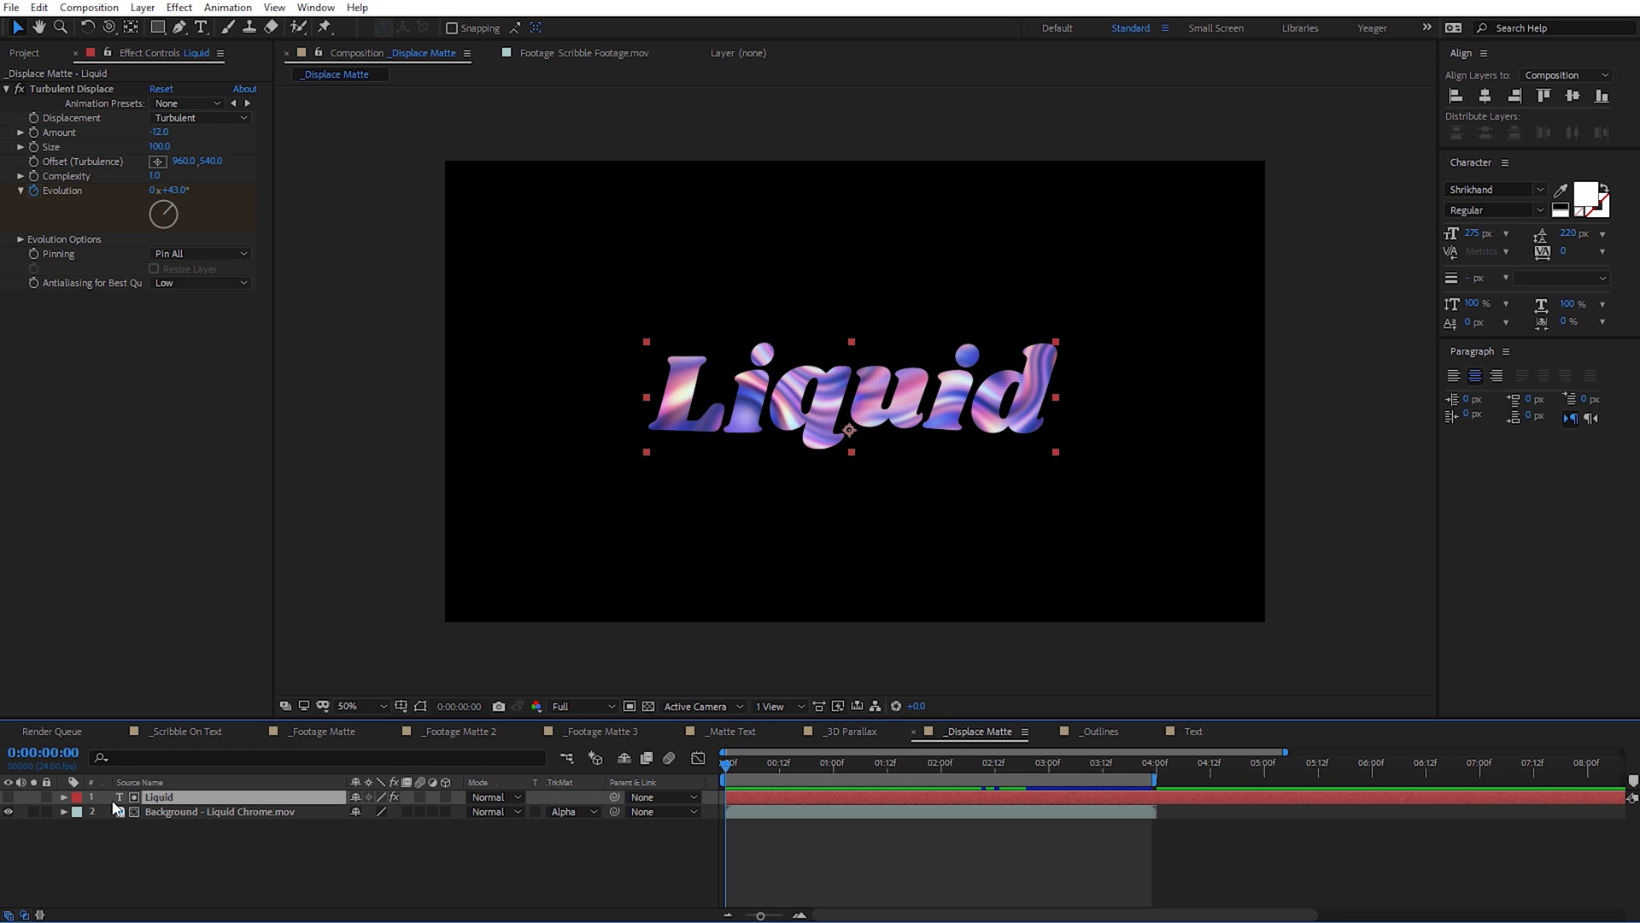
{"action": "left_click_drag", "start_coordinate": [727, 767], "coordinate": [945, 781]}
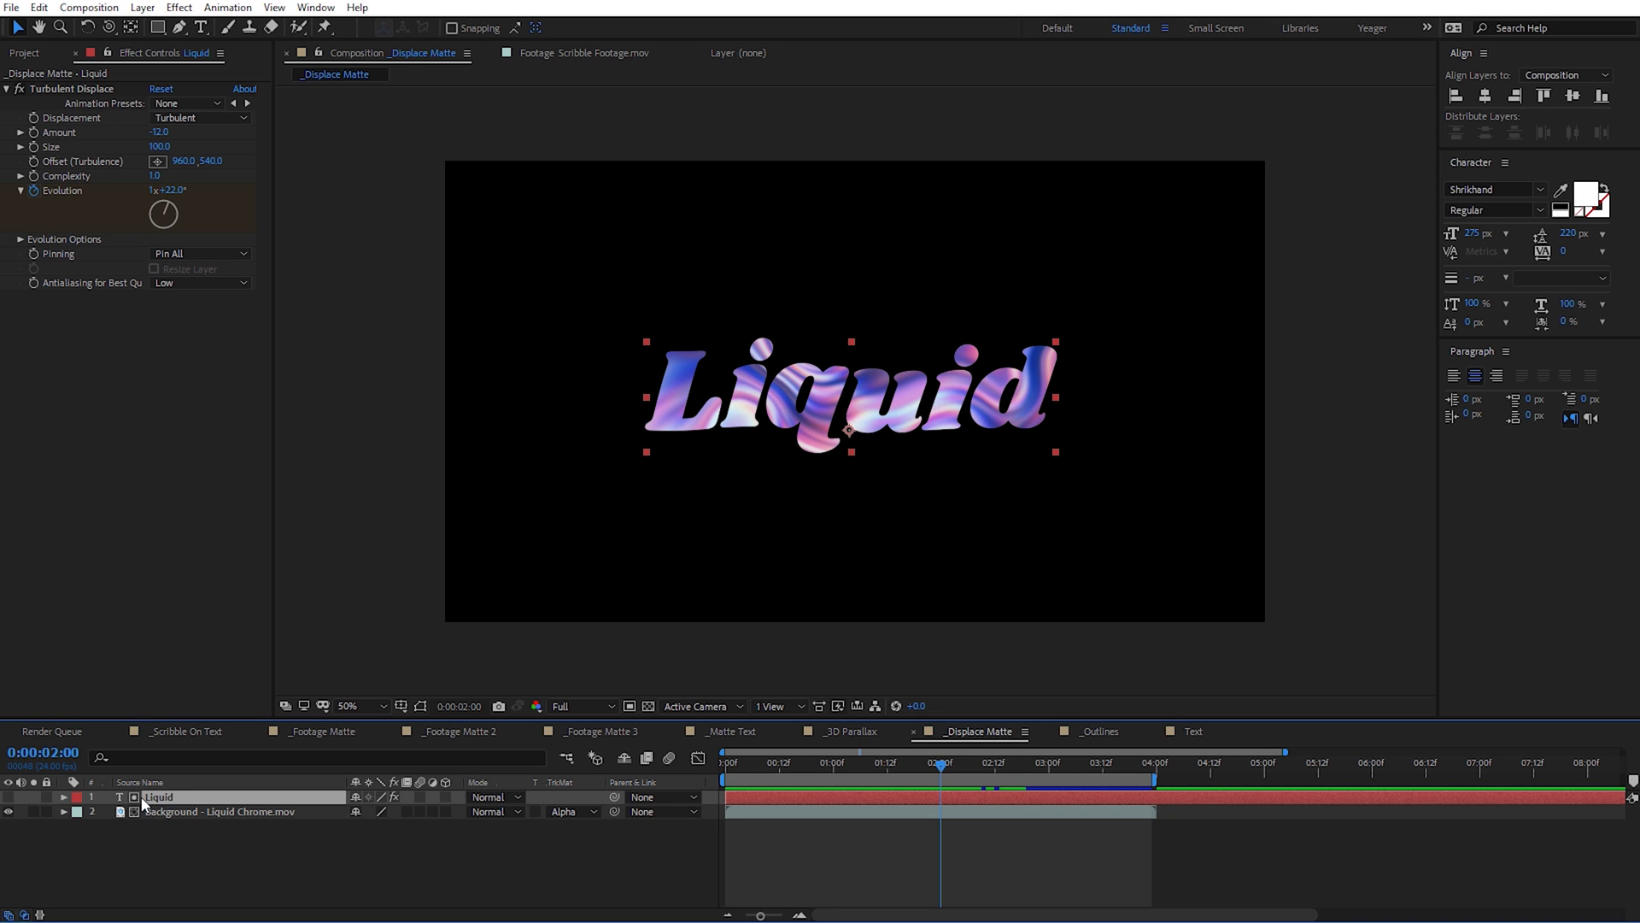
{"action": "left_click", "coordinate": [34, 797]}
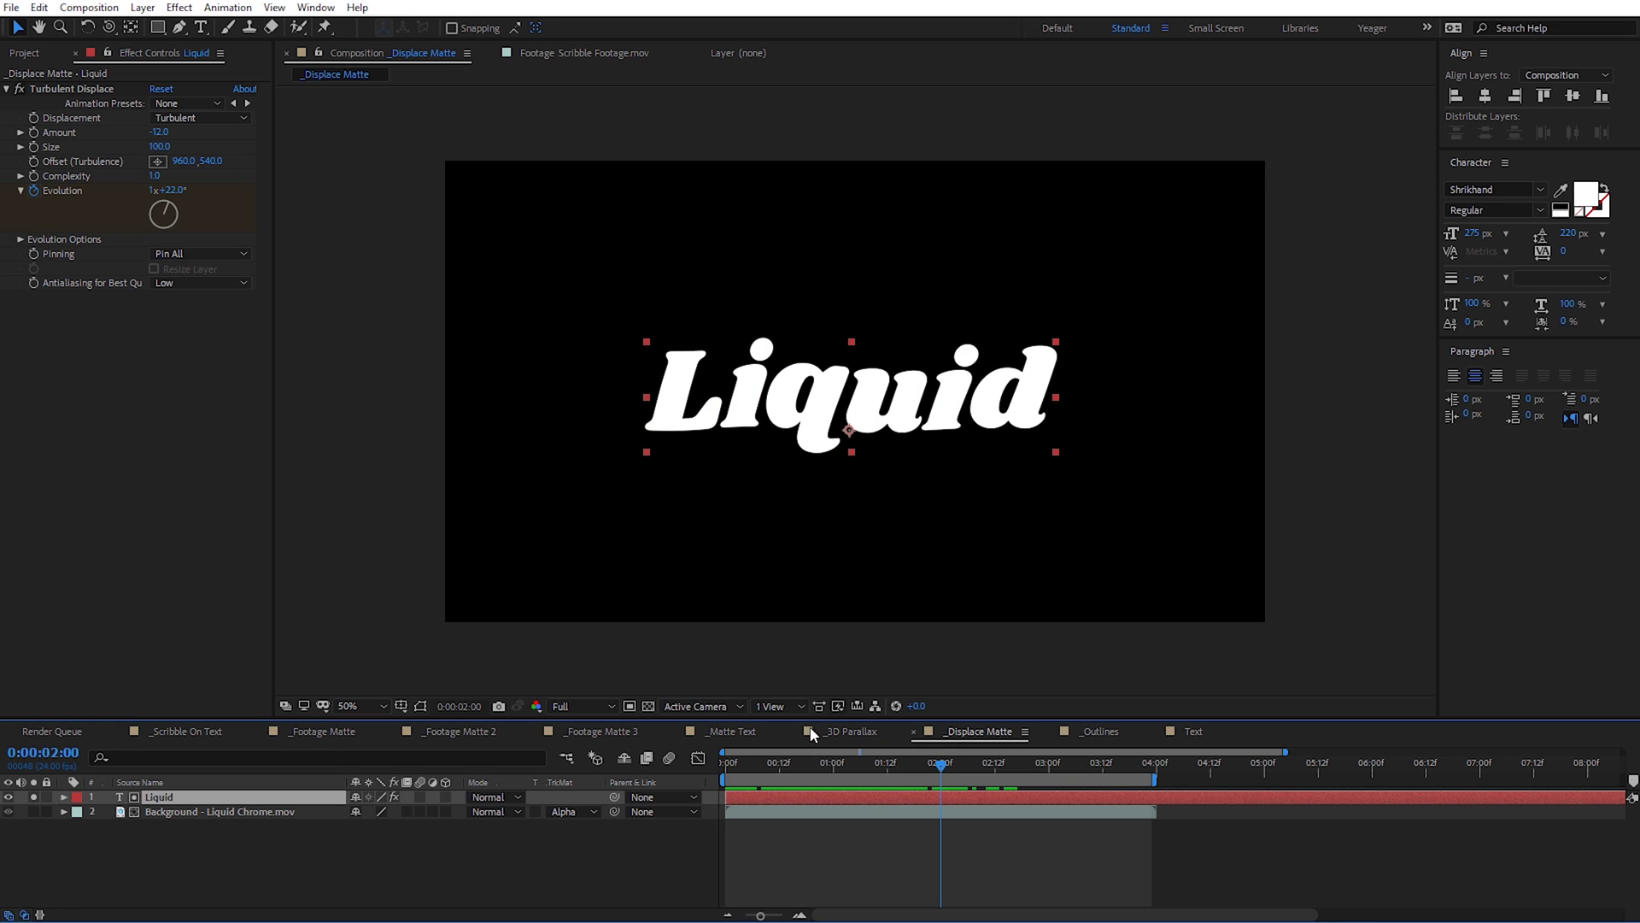
{"action": "mouse_move", "coordinate": [844, 769]}
{"action": "left_mouse_down"}
{"action": "mouse_move", "coordinate": [735, 763]}
{"action": "mouse_move", "coordinate": [858, 762]}
{"action": "left_mouse_up"}
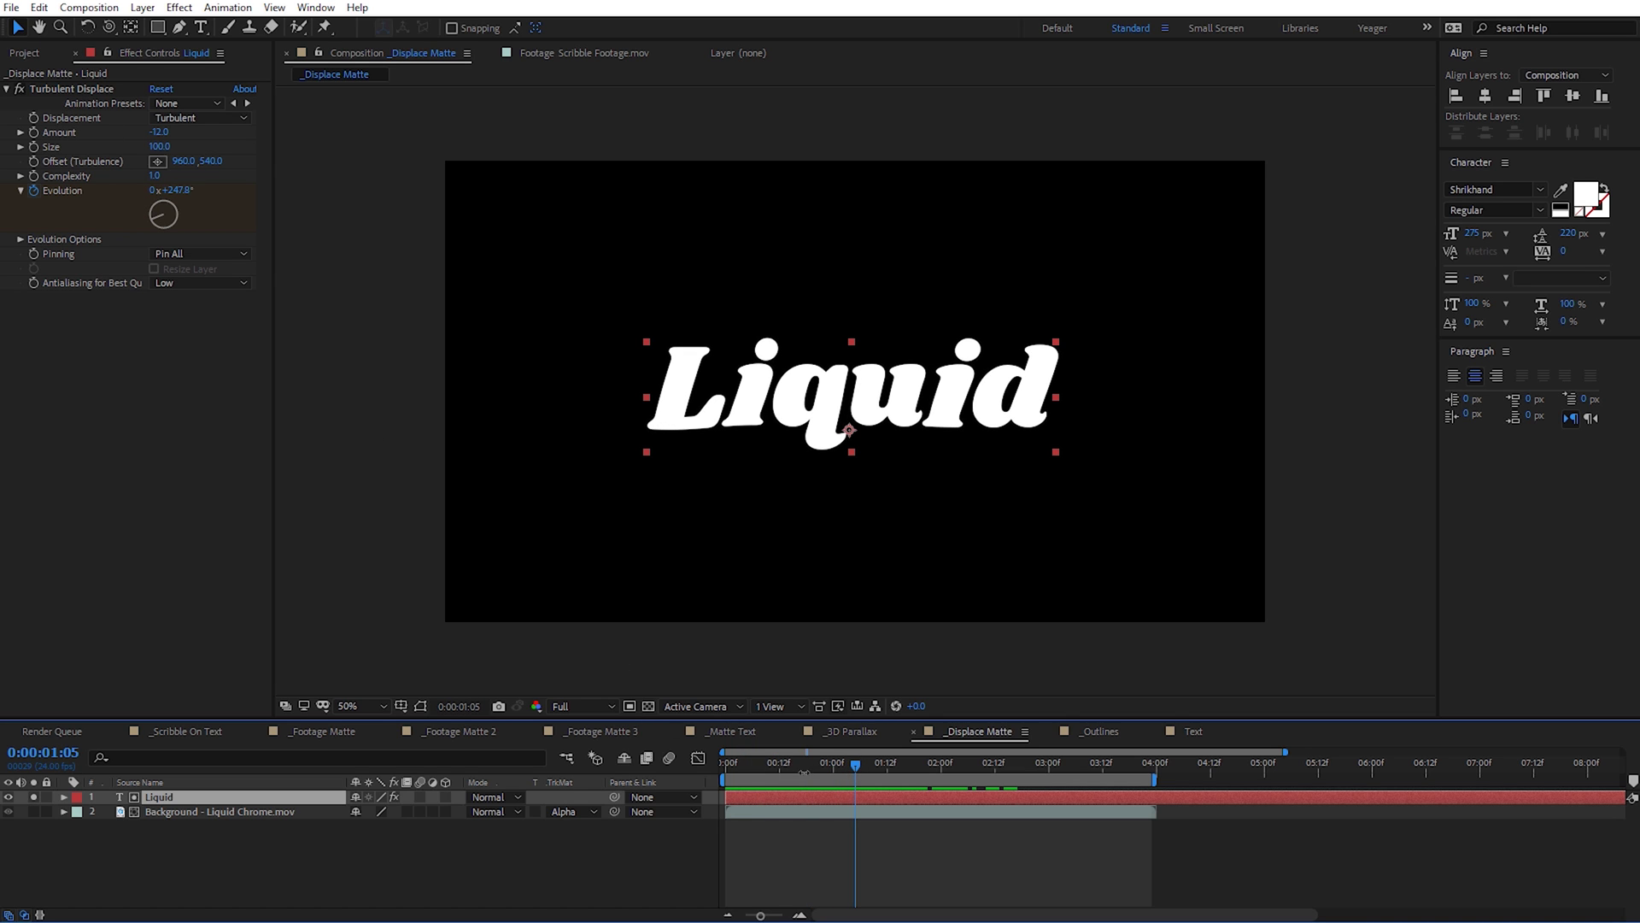
{"action": "left_click_drag", "start_coordinate": [858, 767], "coordinate": [960, 760]}
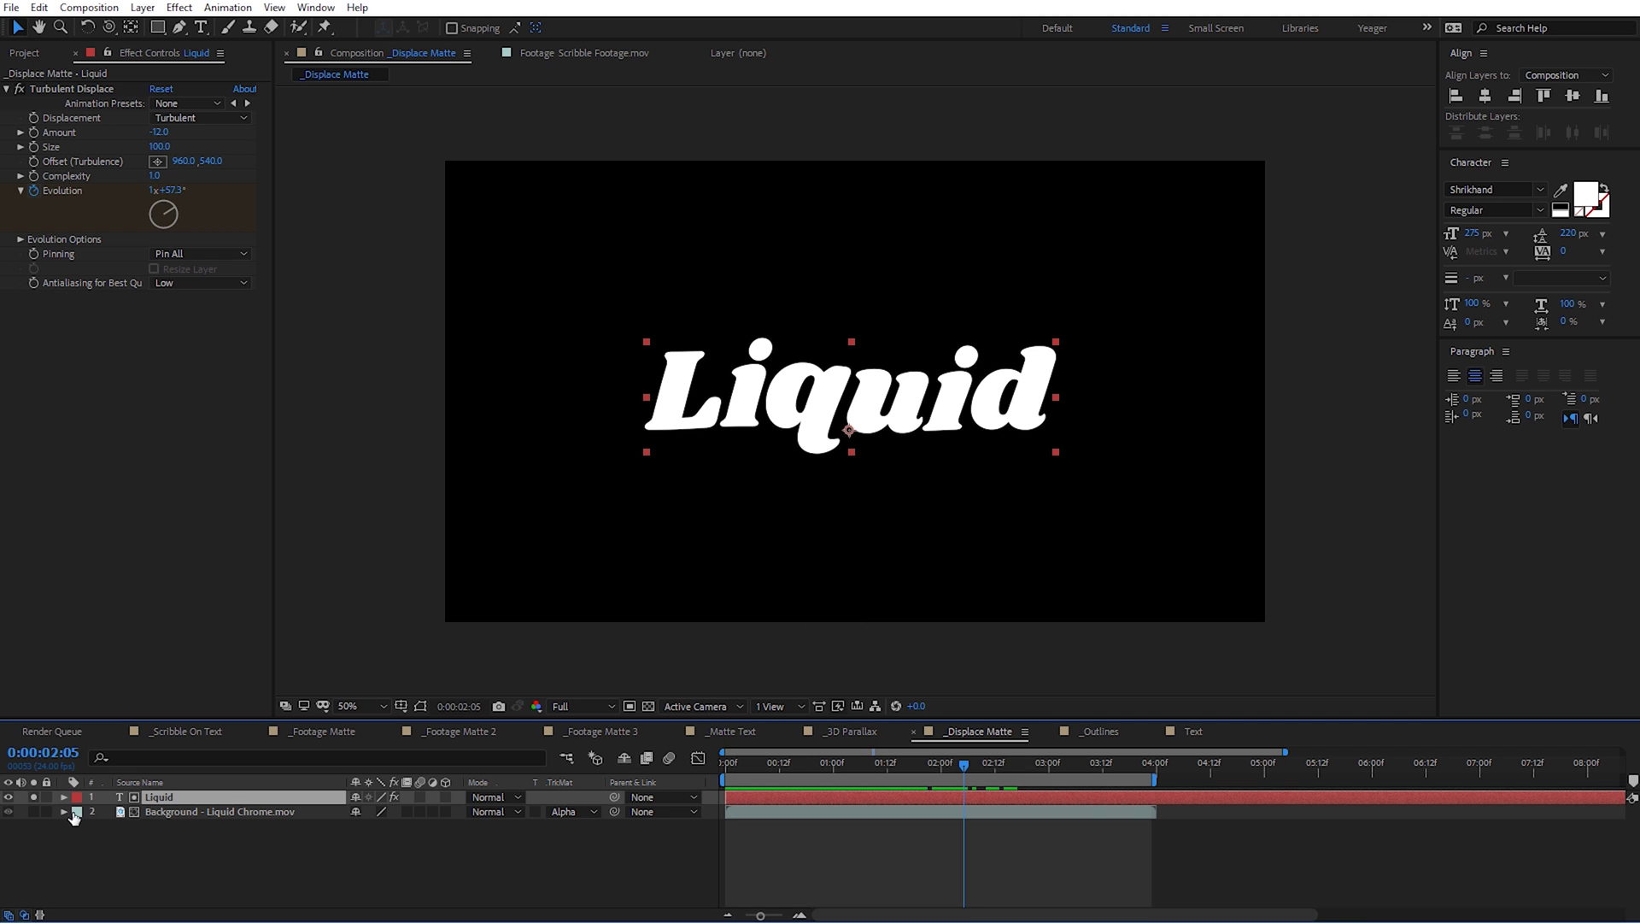
Step: Turn off the Liquid layer's solo, scrub through the chrome-filled lettering, and deselect the layer
{"action": "left_click", "coordinate": [11, 797]}
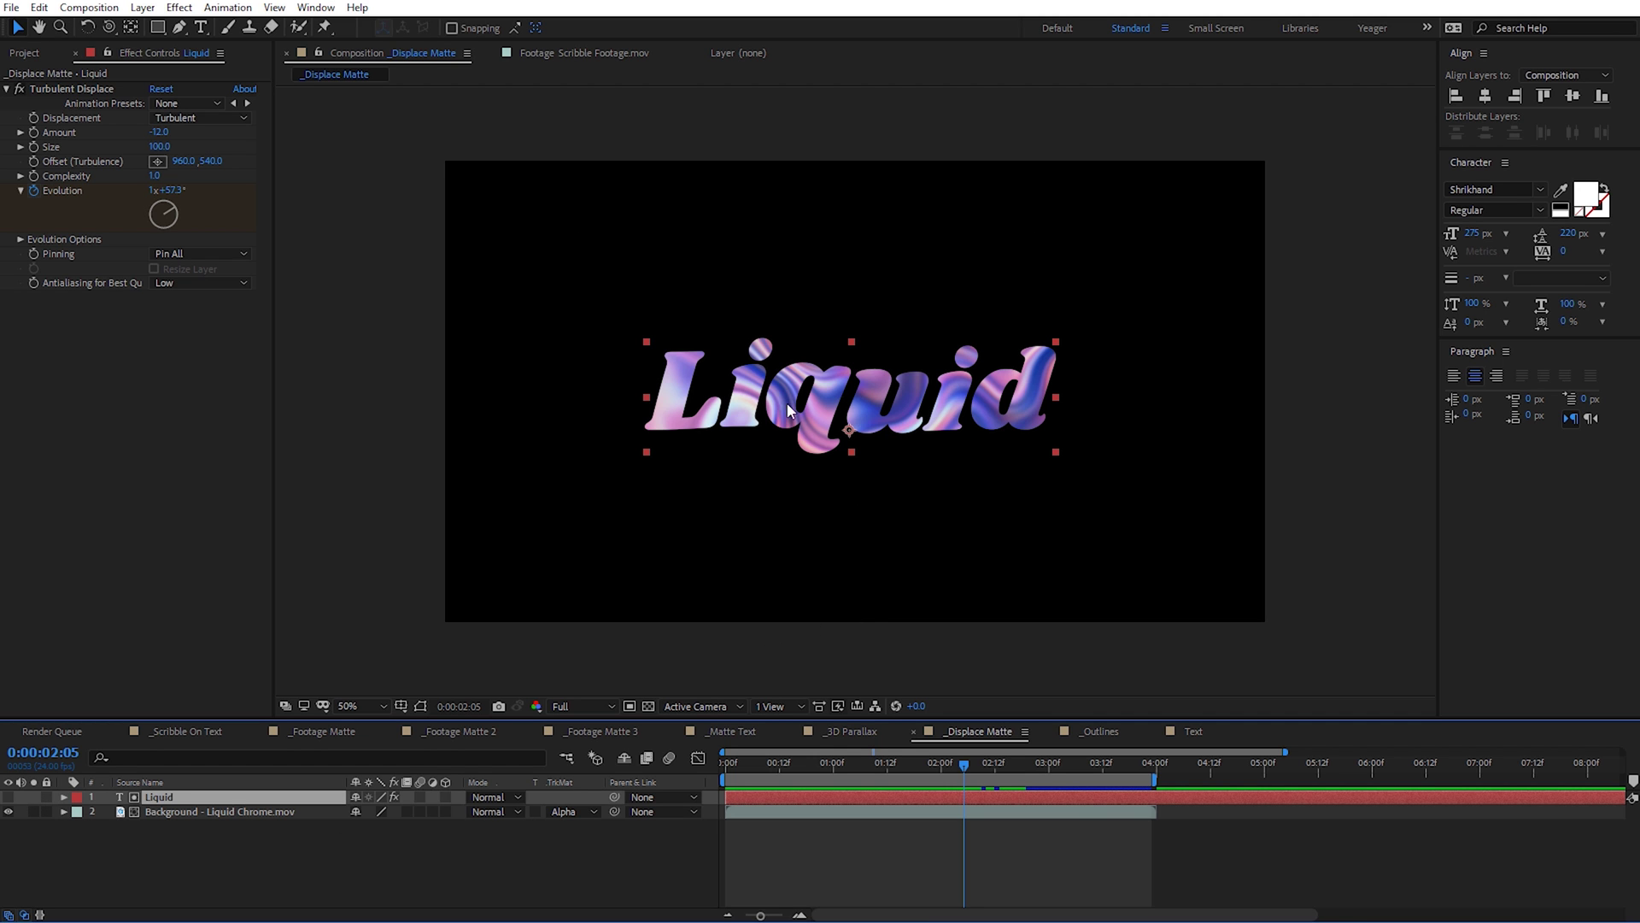
{"action": "left_click_drag", "start_coordinate": [864, 760], "coordinate": [946, 769]}
{"action": "left_click", "coordinate": [257, 854]}
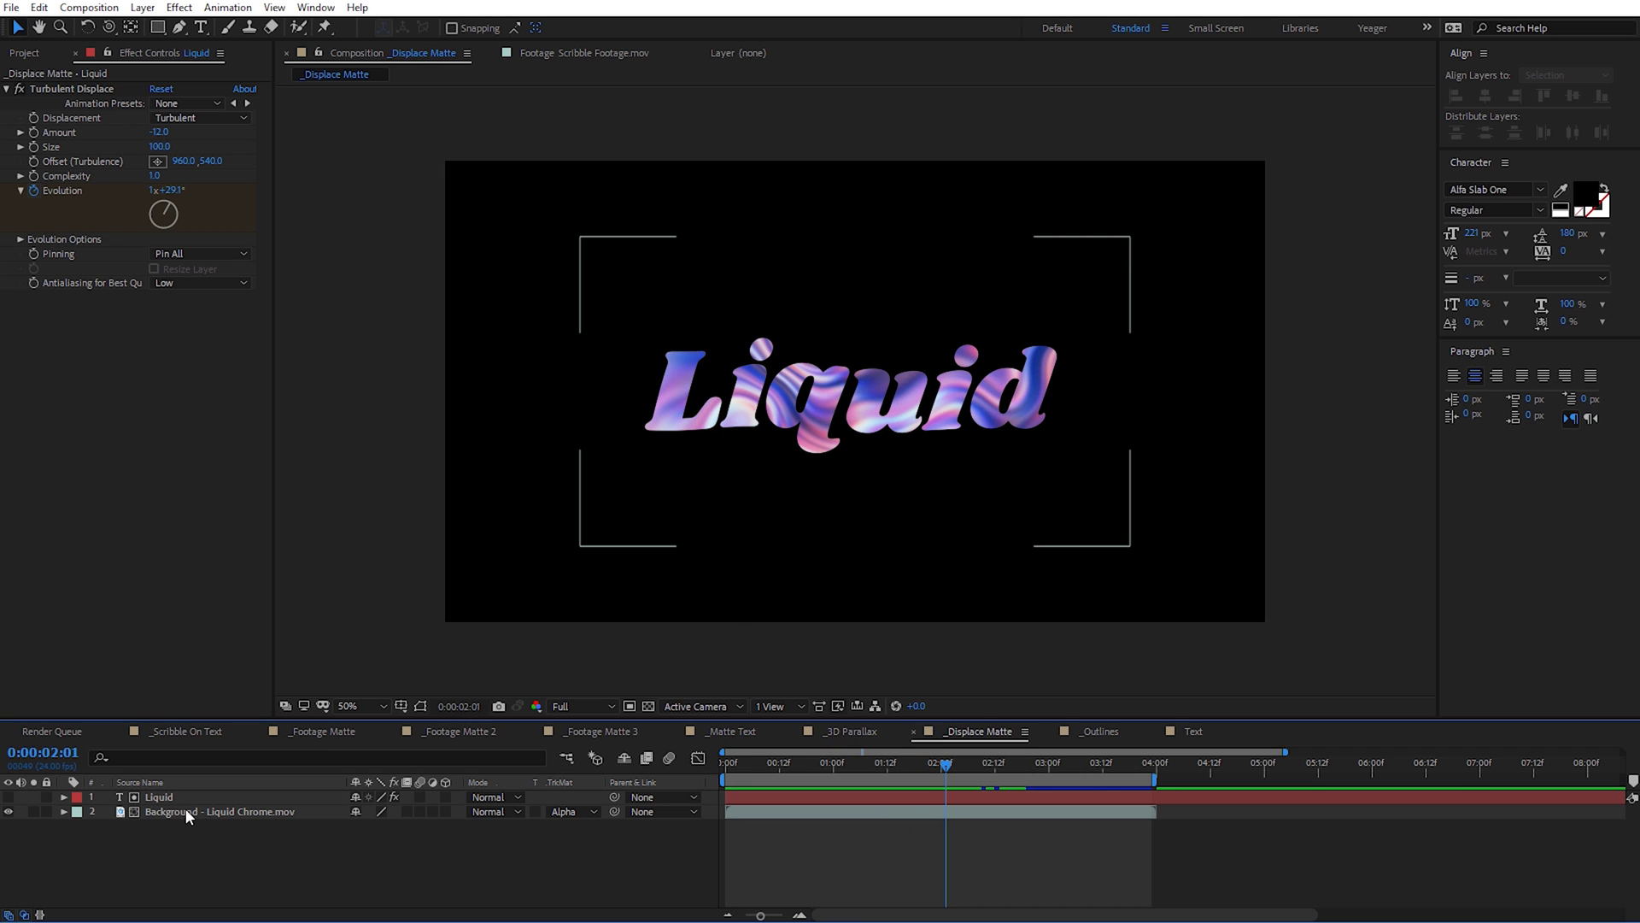
Step: Remove the track matte from Background - Liquid Chrome.mov to examine the full footage, and reapply the Alpha Matte
{"action": "left_click", "coordinate": [571, 812]}
{"action": "left_click", "coordinate": [595, 830]}
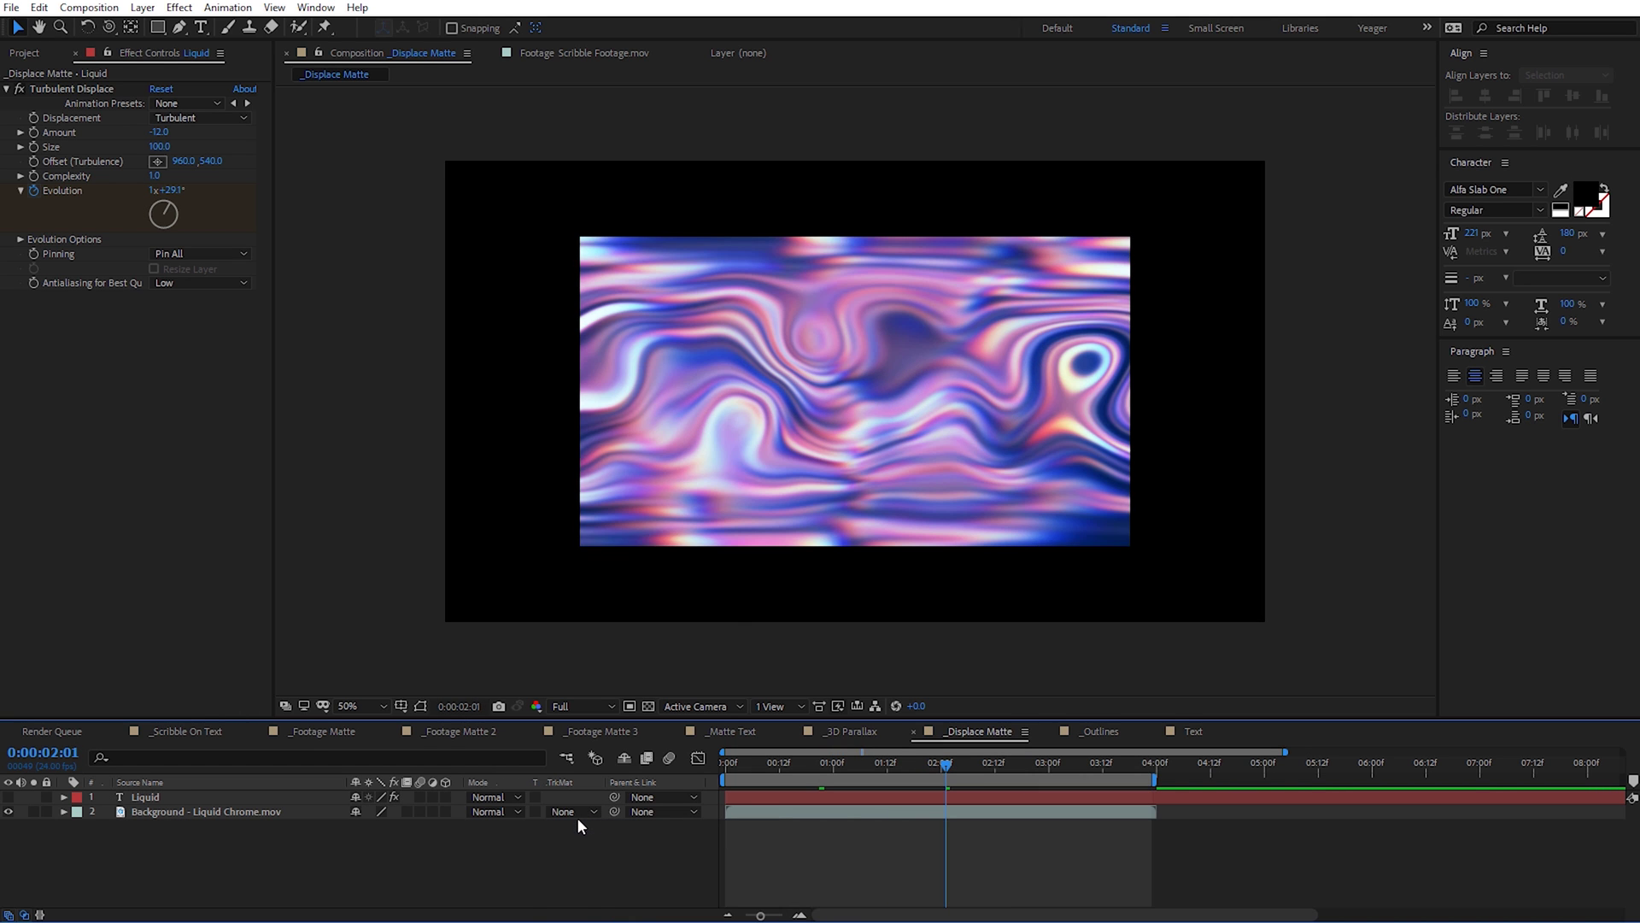
{"action": "left_click", "coordinate": [577, 814]}
{"action": "left_click", "coordinate": [598, 854]}
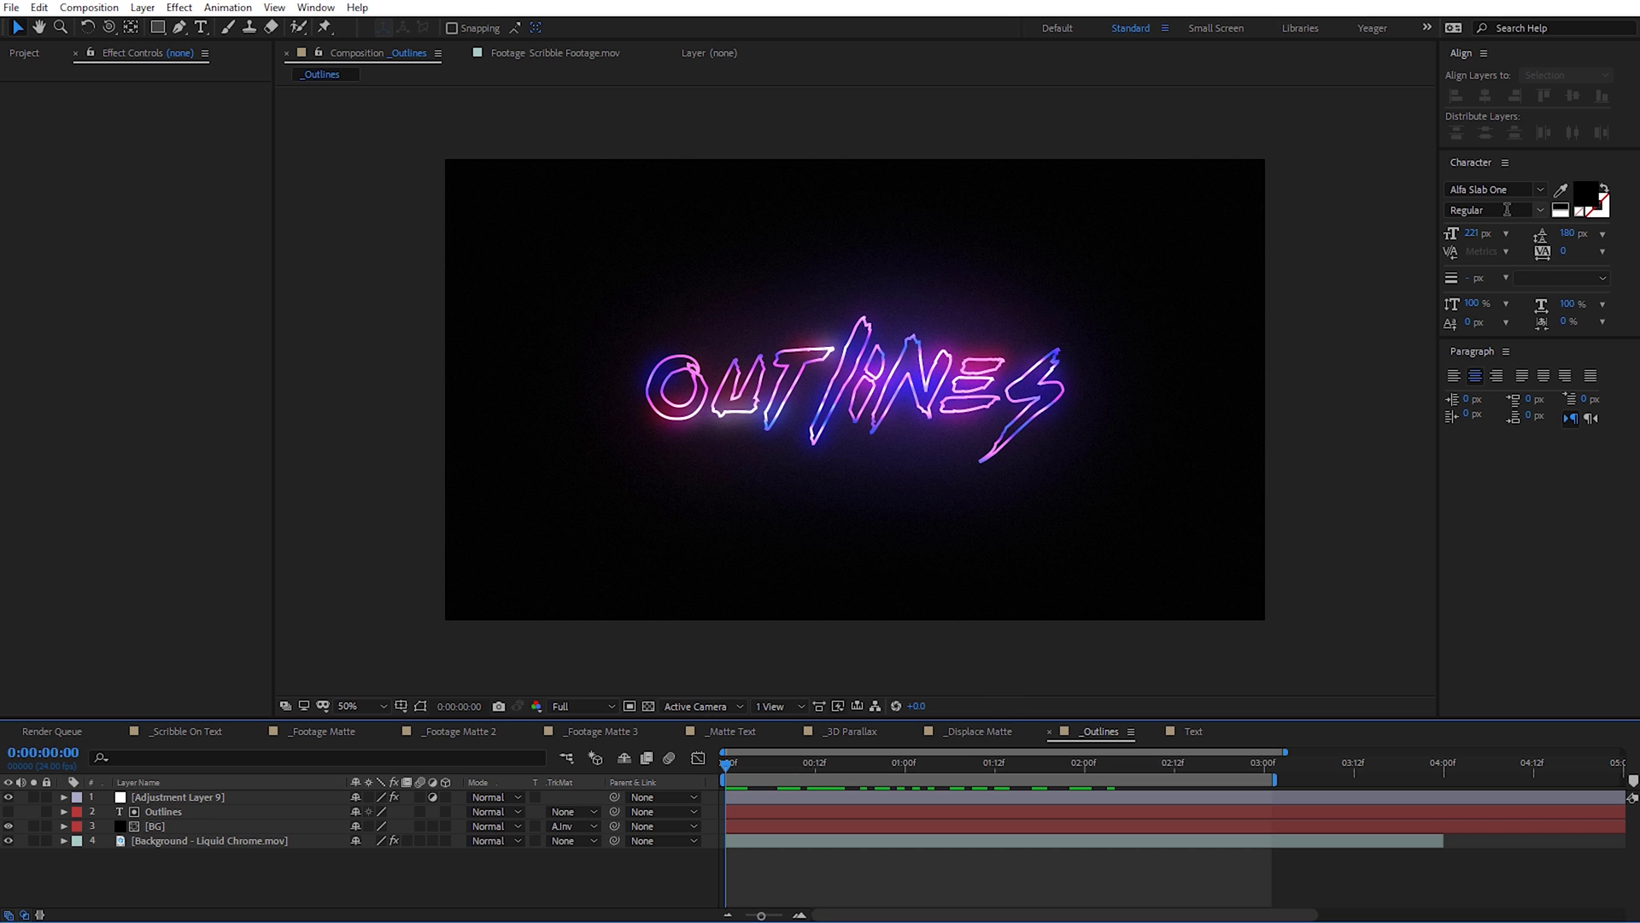
Step: In the _Outlines composition, select and solo the Outlines text layer to examine its stroke-only lettering, and turn the solo off again
{"action": "left_click", "coordinate": [160, 813]}
{"action": "left_click", "coordinate": [34, 812]}
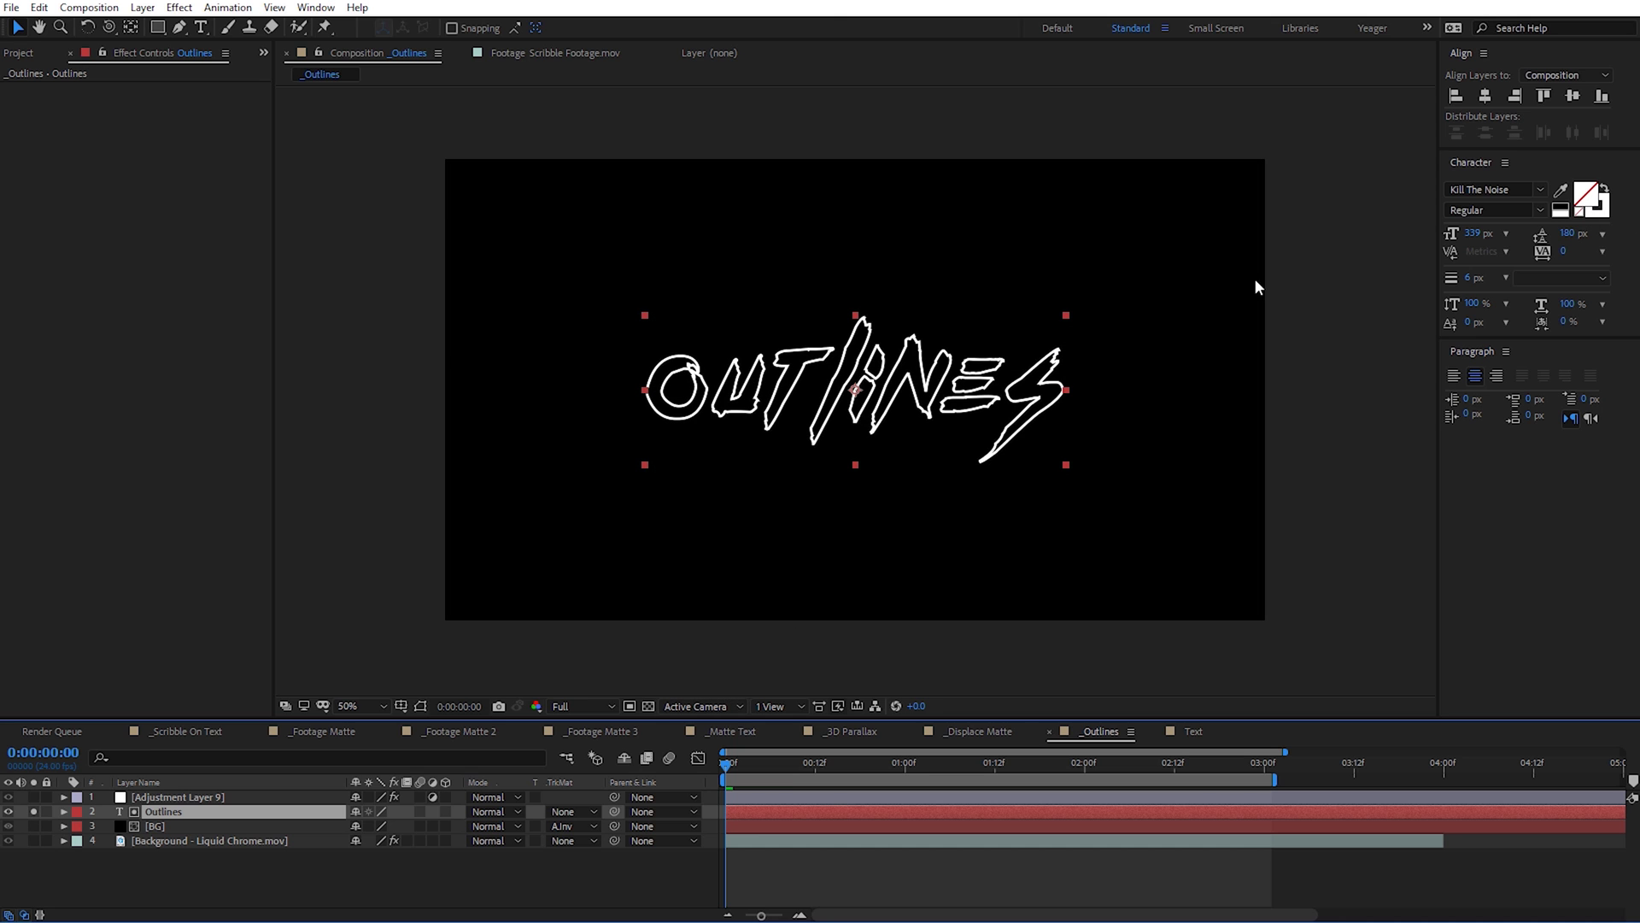
{"action": "left_click", "coordinate": [34, 812]}
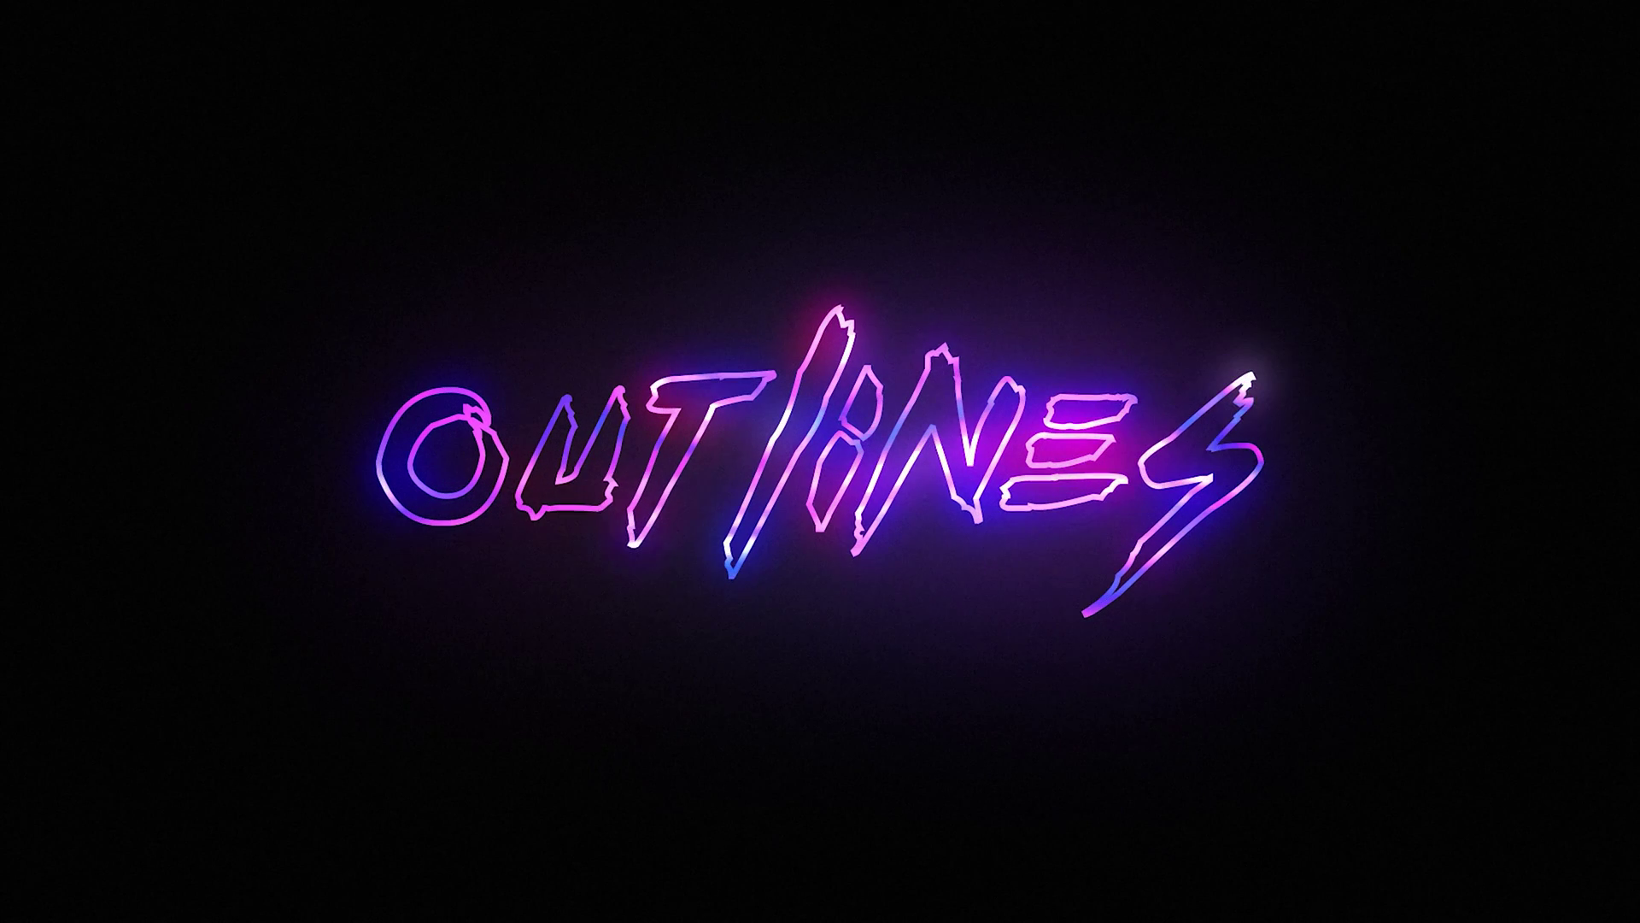